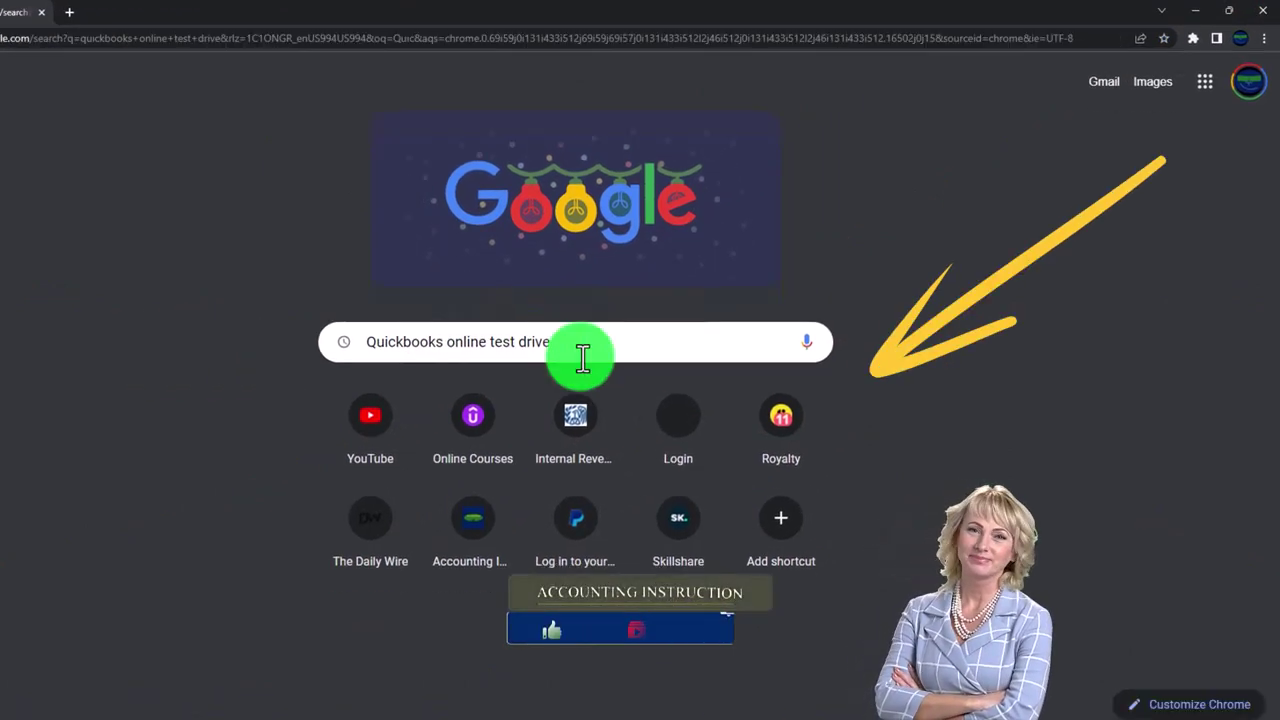
Step: Run the search, open the 'Test drive QuickBooks Online' article and launch the United States test drive
key("Return")
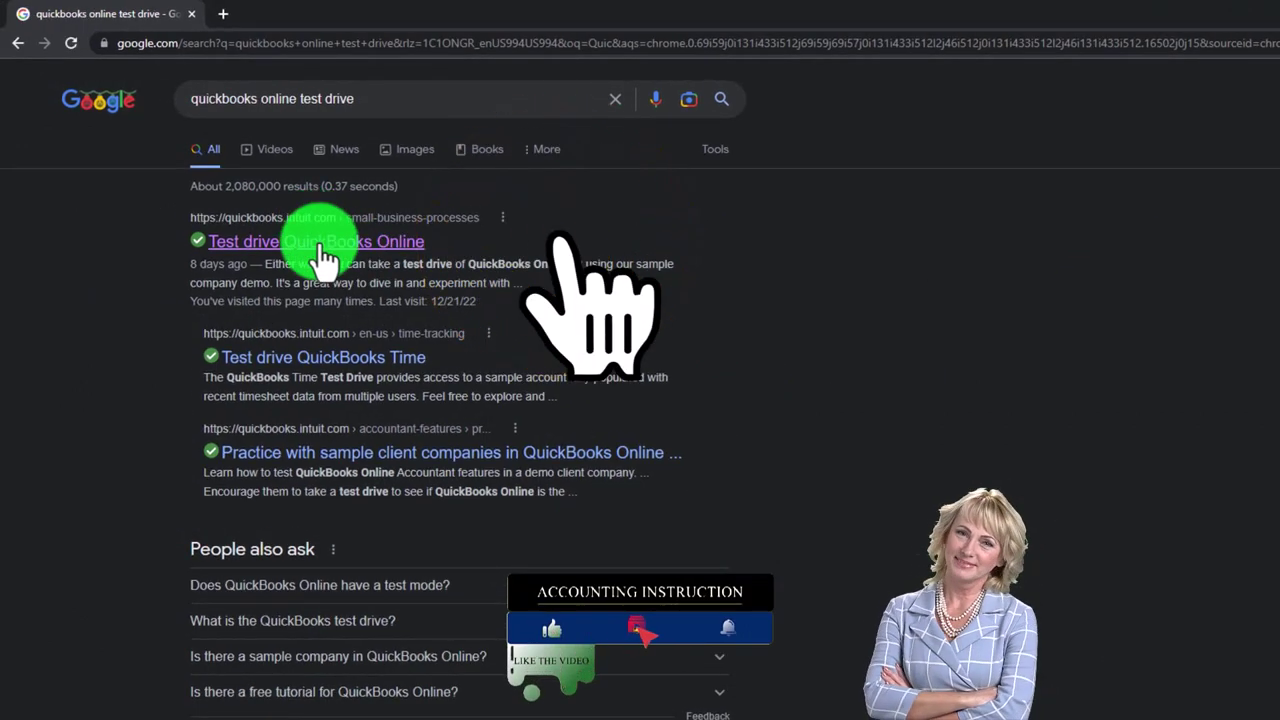
left_click(320, 247)
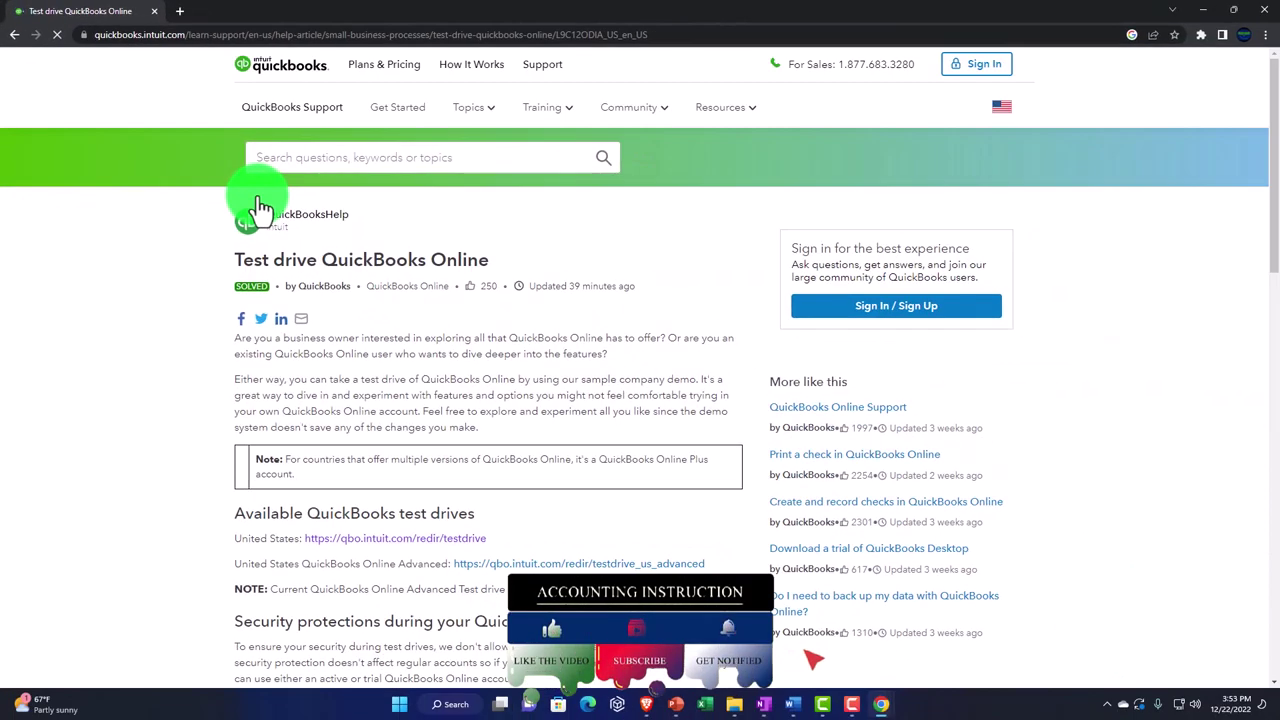
scroll(148, 406, "down", 2)
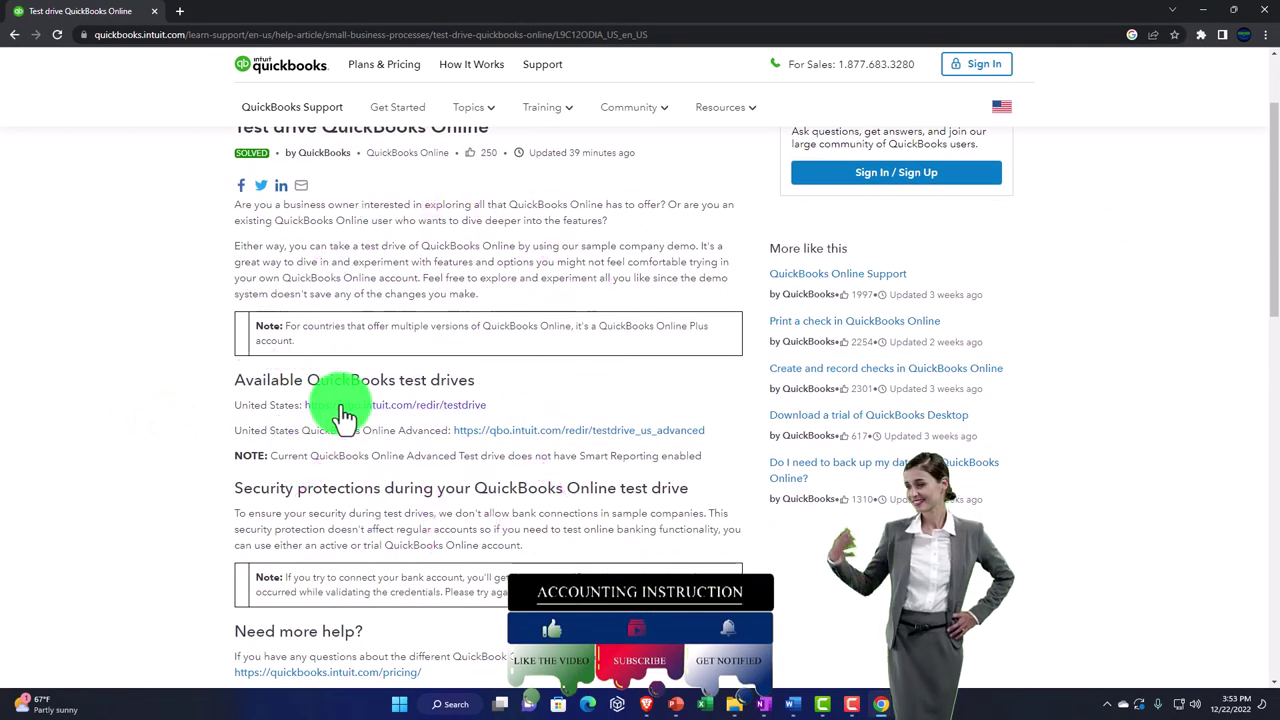
left_click(342, 410)
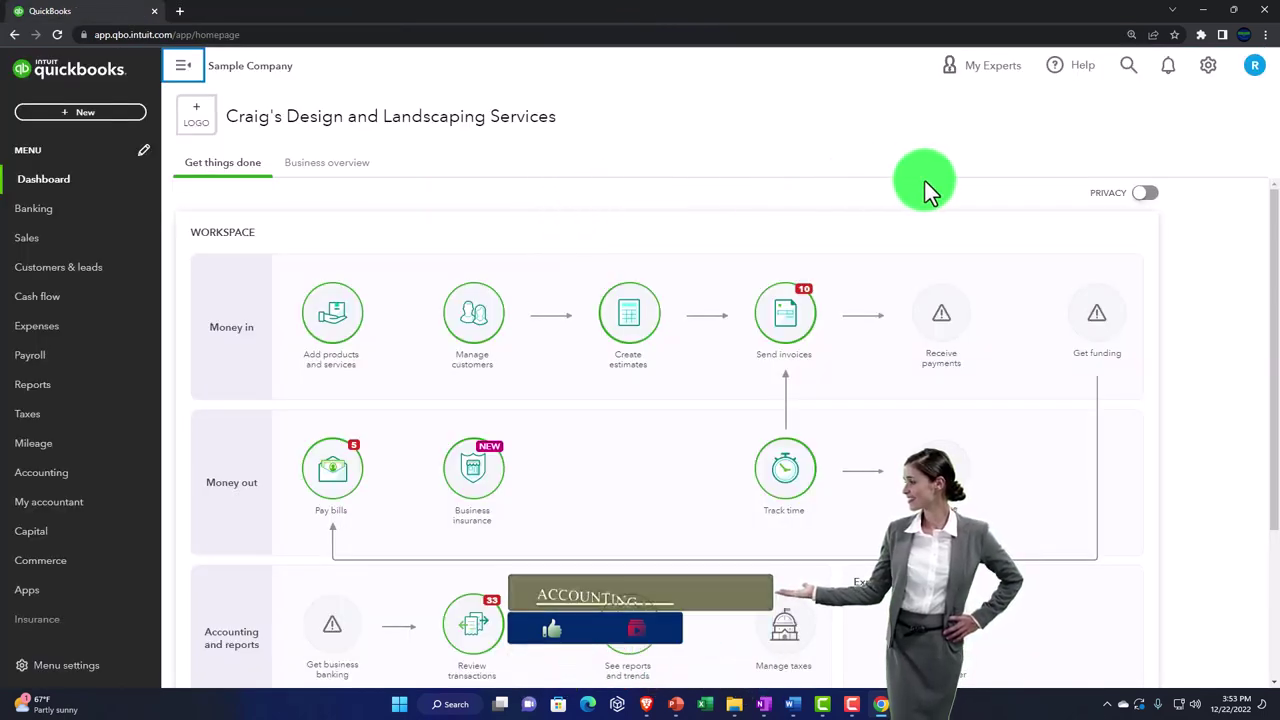
Step: Enlarge the page with Ctrl+Plus and switch the sample company from Accountant view to Business view
key("ctrl+plus")
key("ctrl+plus")
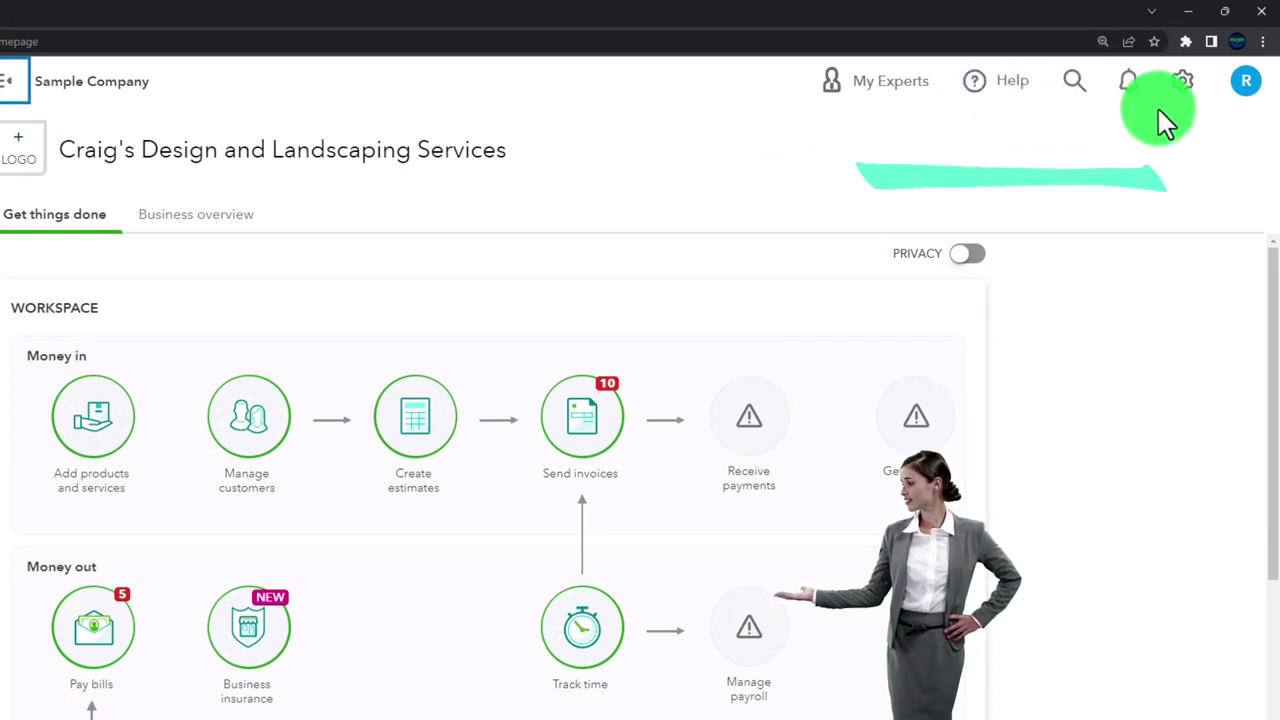
left_click(1183, 100)
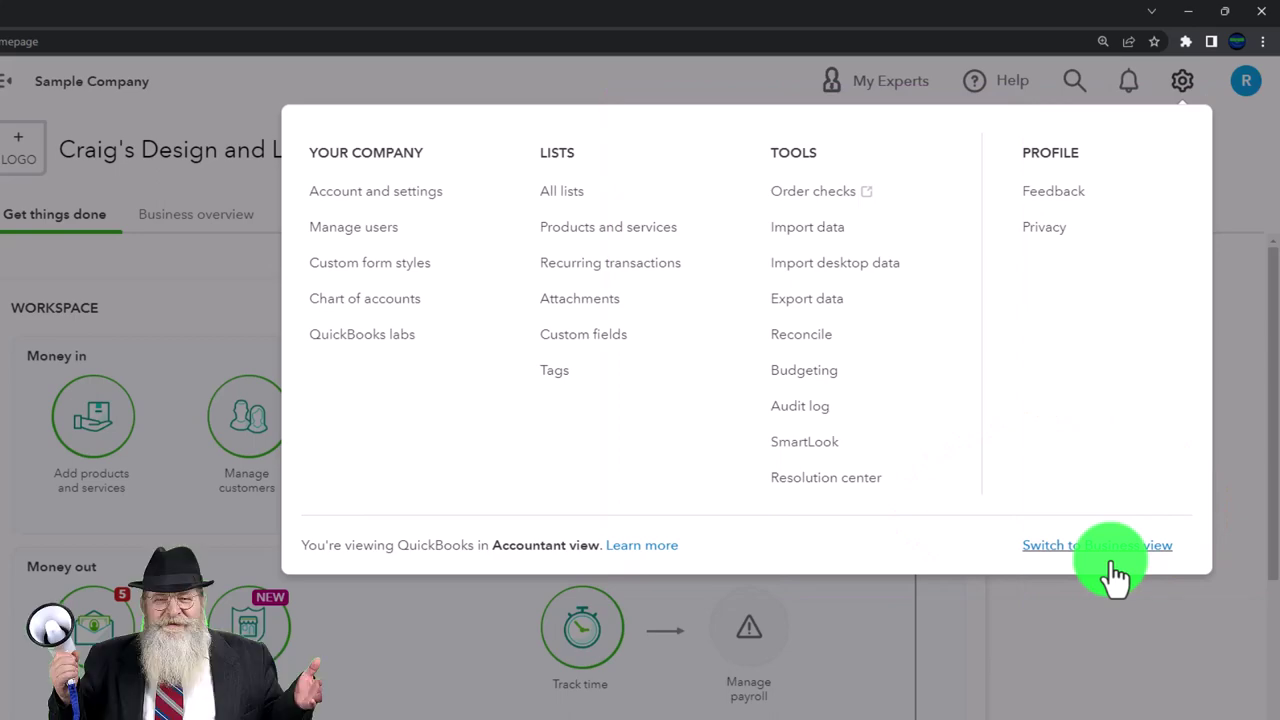
left_click(1115, 577)
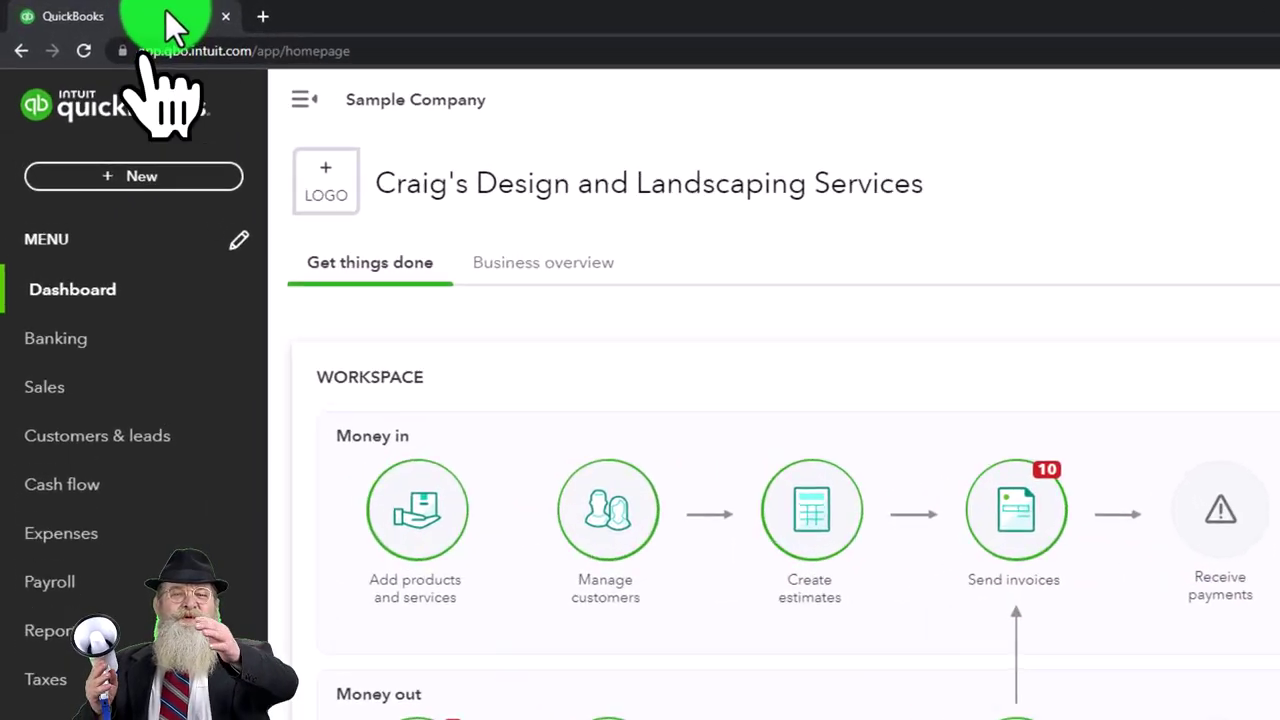
Step: Duplicate the QuickBooks tab, then duplicate the new tab, giving three dashboard tabs
right_click(168, 17)
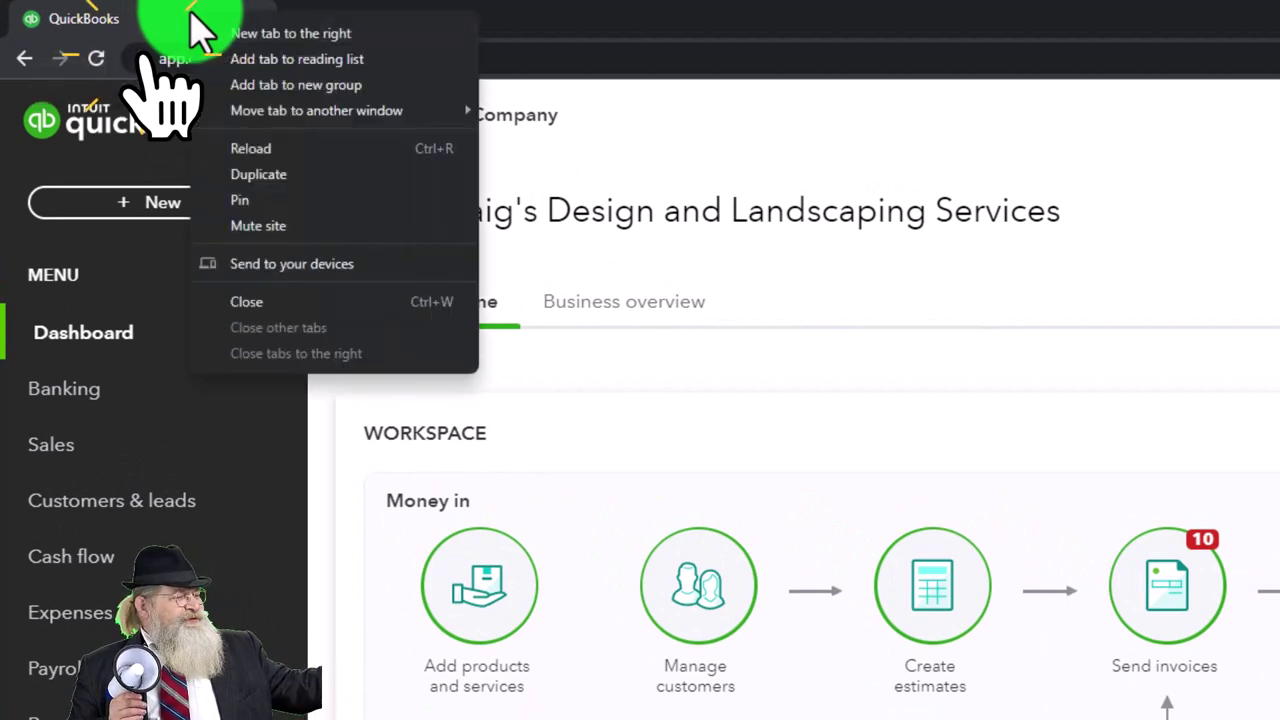
left_click(262, 174)
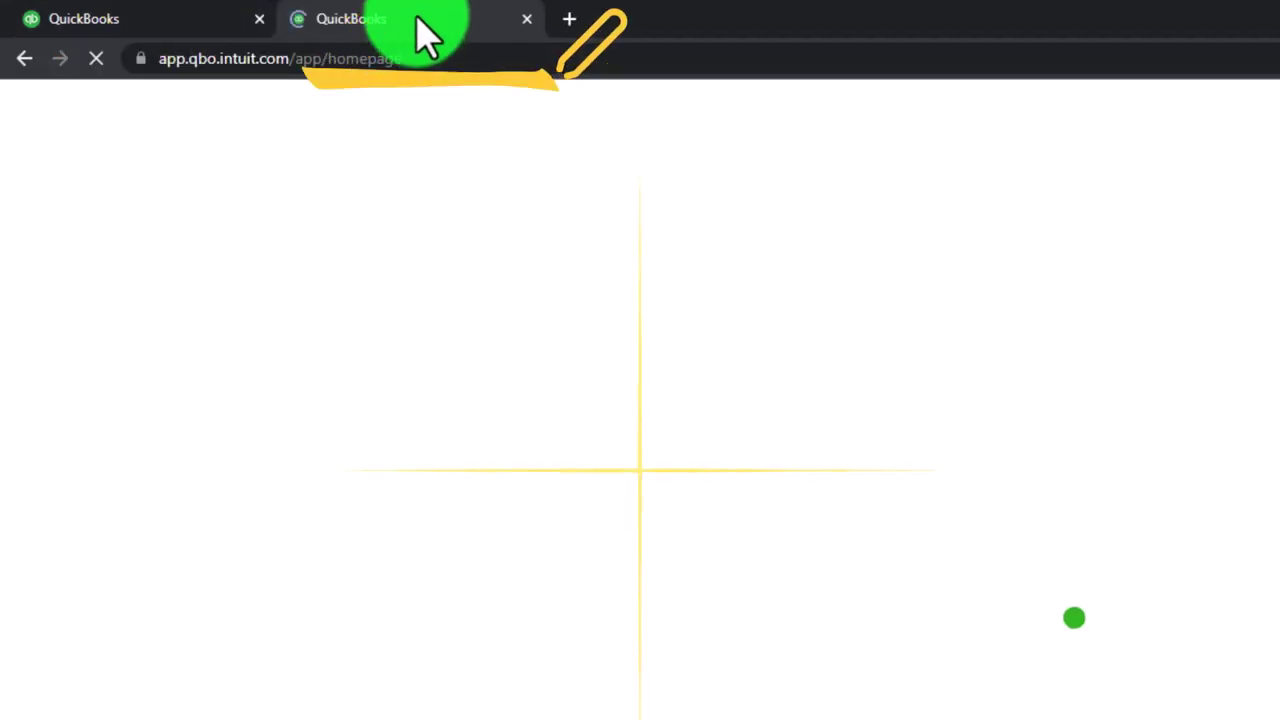
right_click(418, 18)
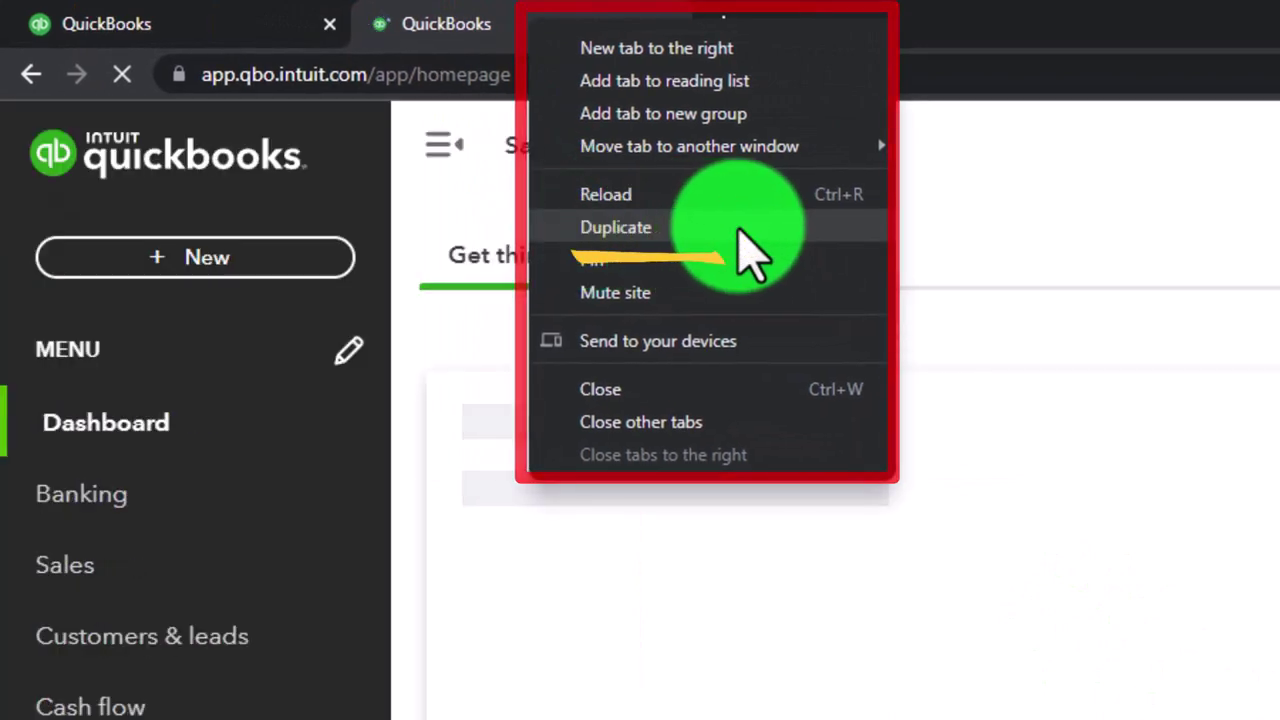
left_click(705, 214)
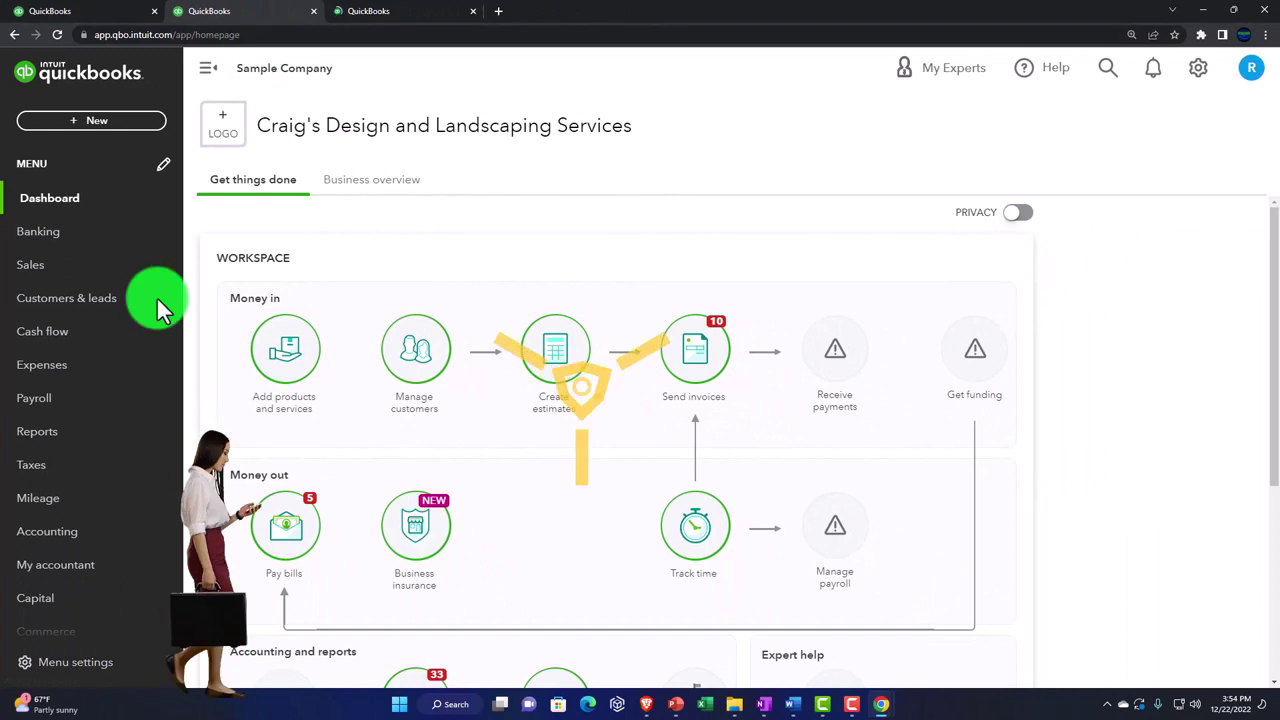
Step: Open the Balance Sheet report in tab two and the Profit and Loss report in tab three
left_click(90, 434)
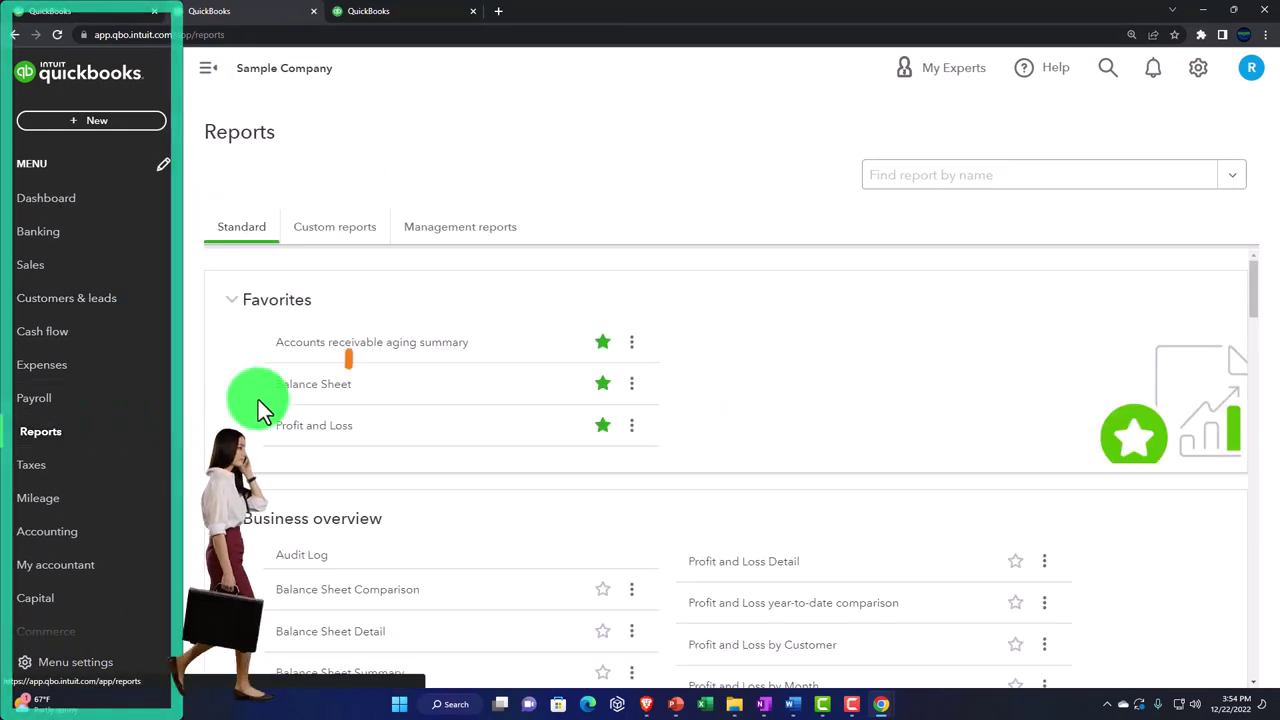
left_click(287, 400)
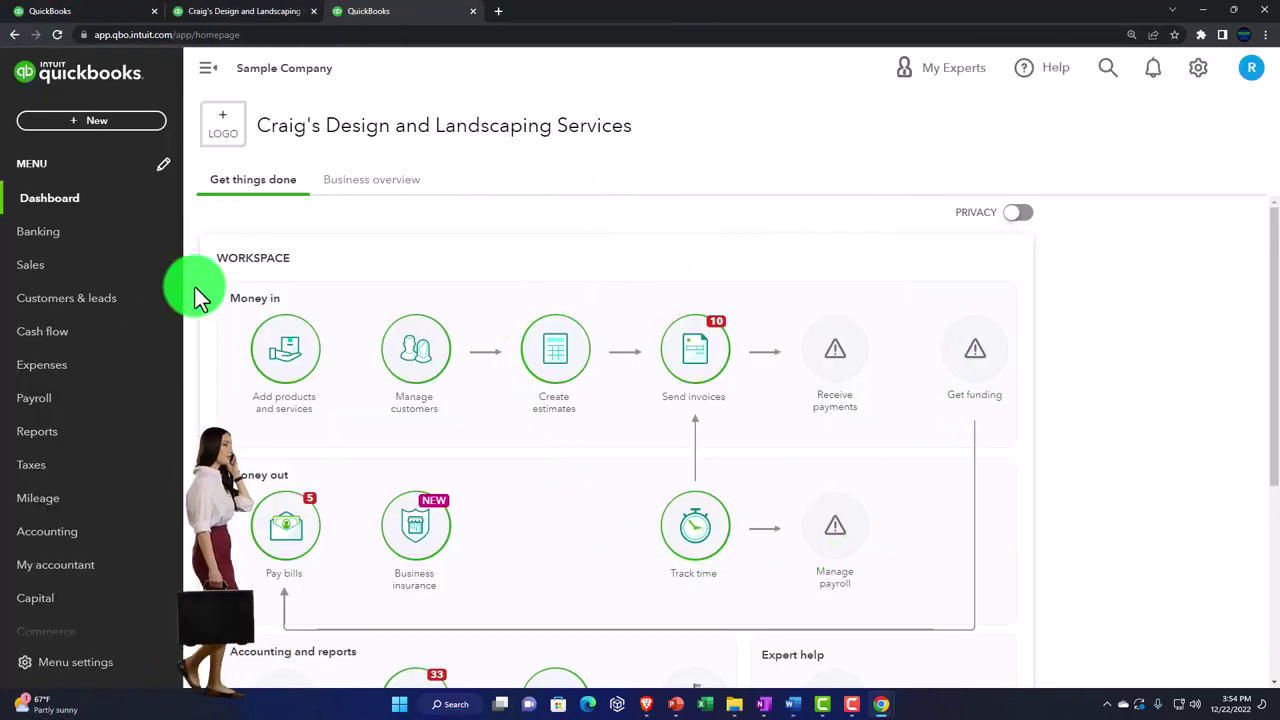
left_click(113, 443)
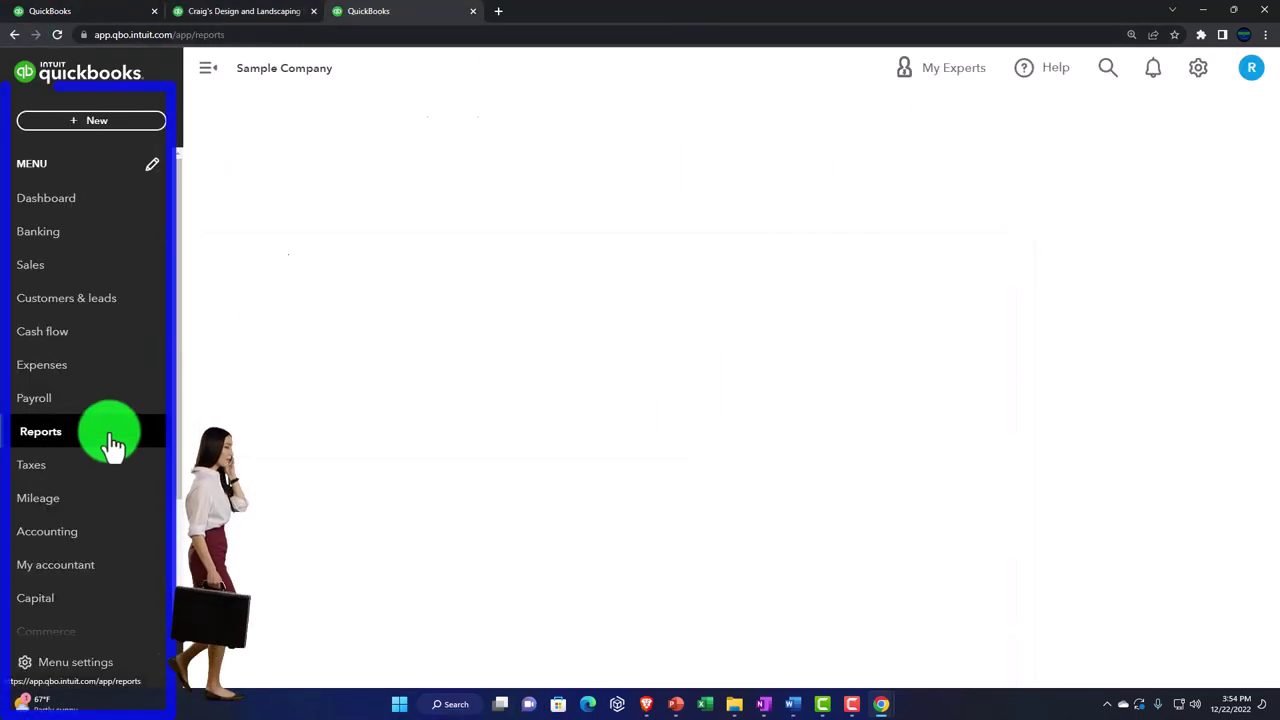
left_click(318, 437)
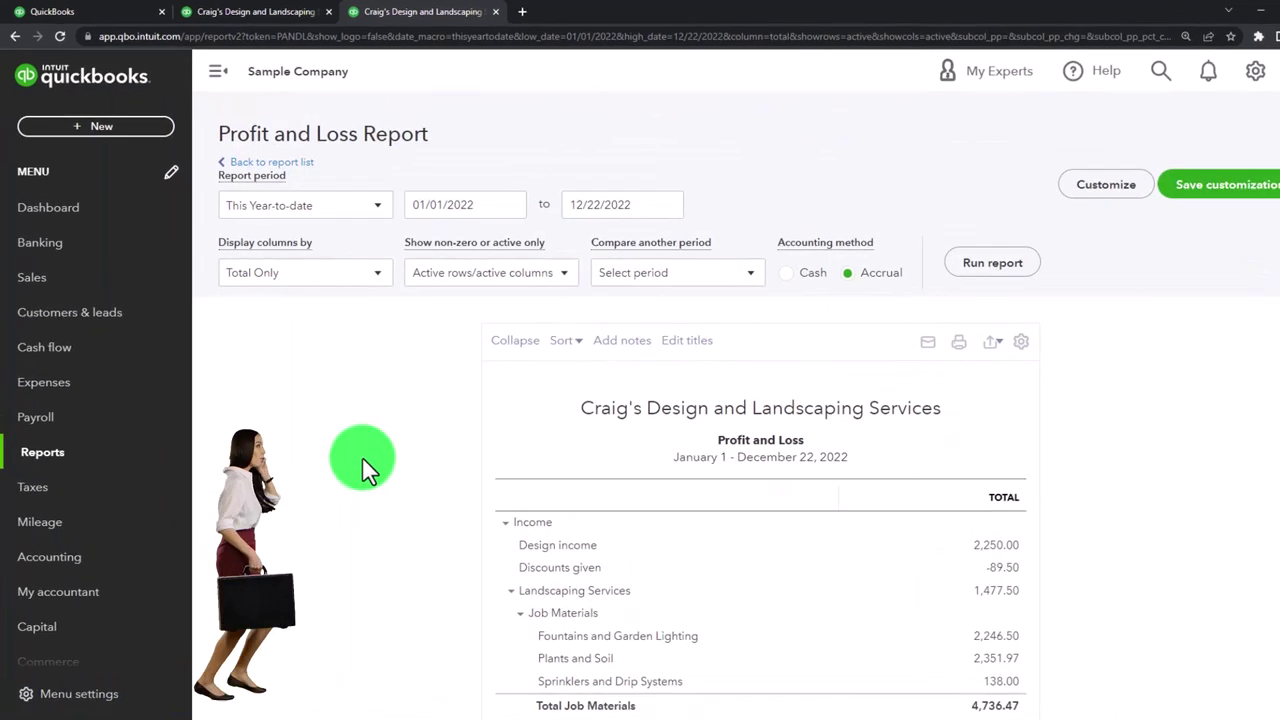
Step: Rerun Profit and Loss for the period 01/01/2022 to 12/31/2022
left_click_drag(592, 260, 503, 248)
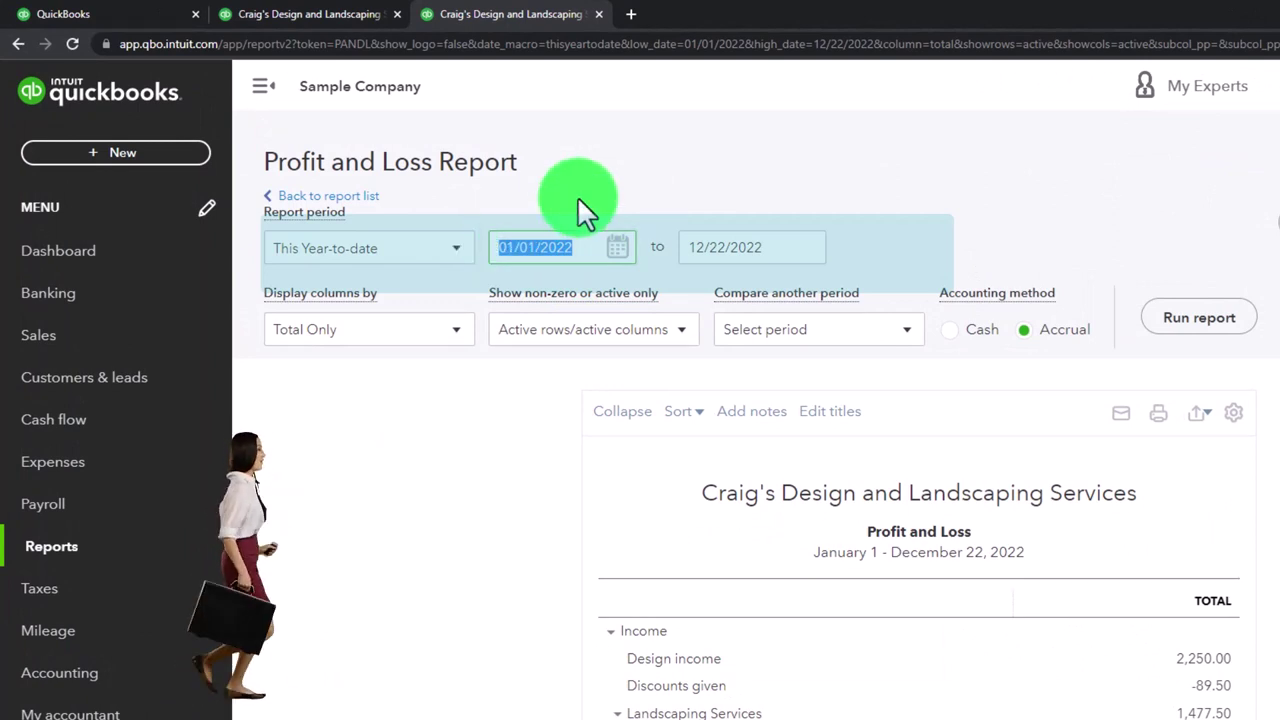
type("010122")
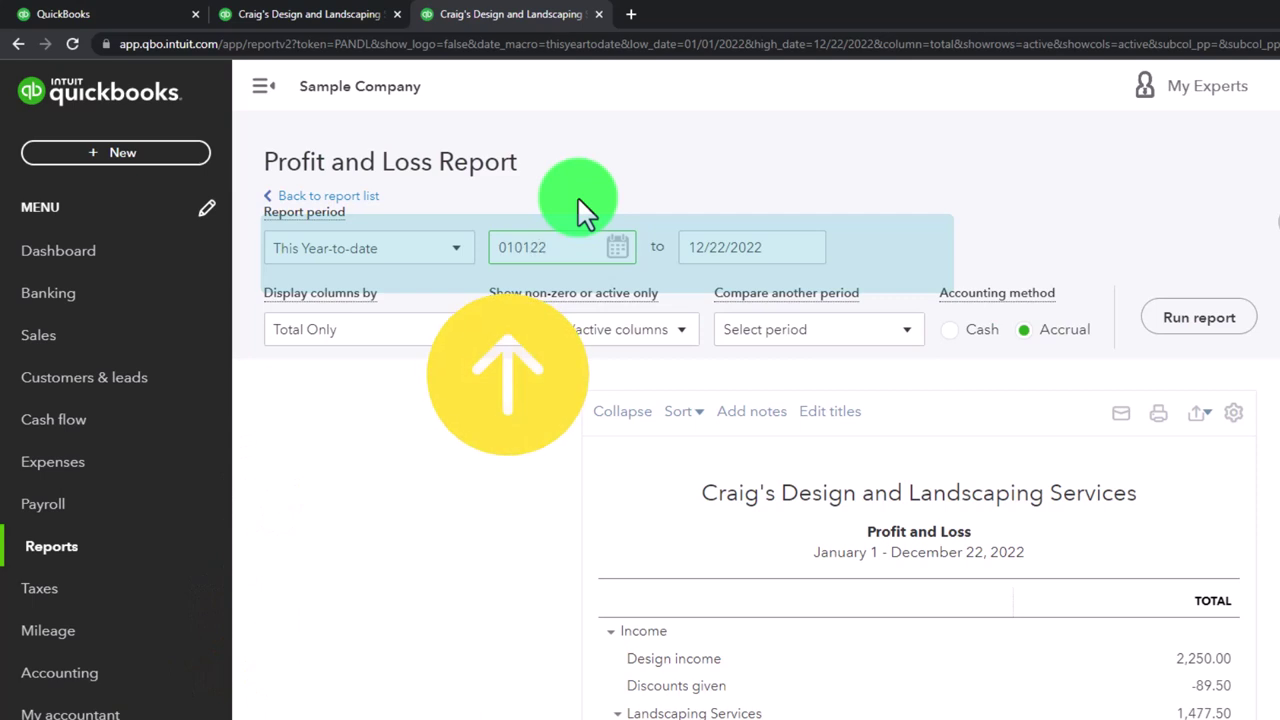
key("Tab")
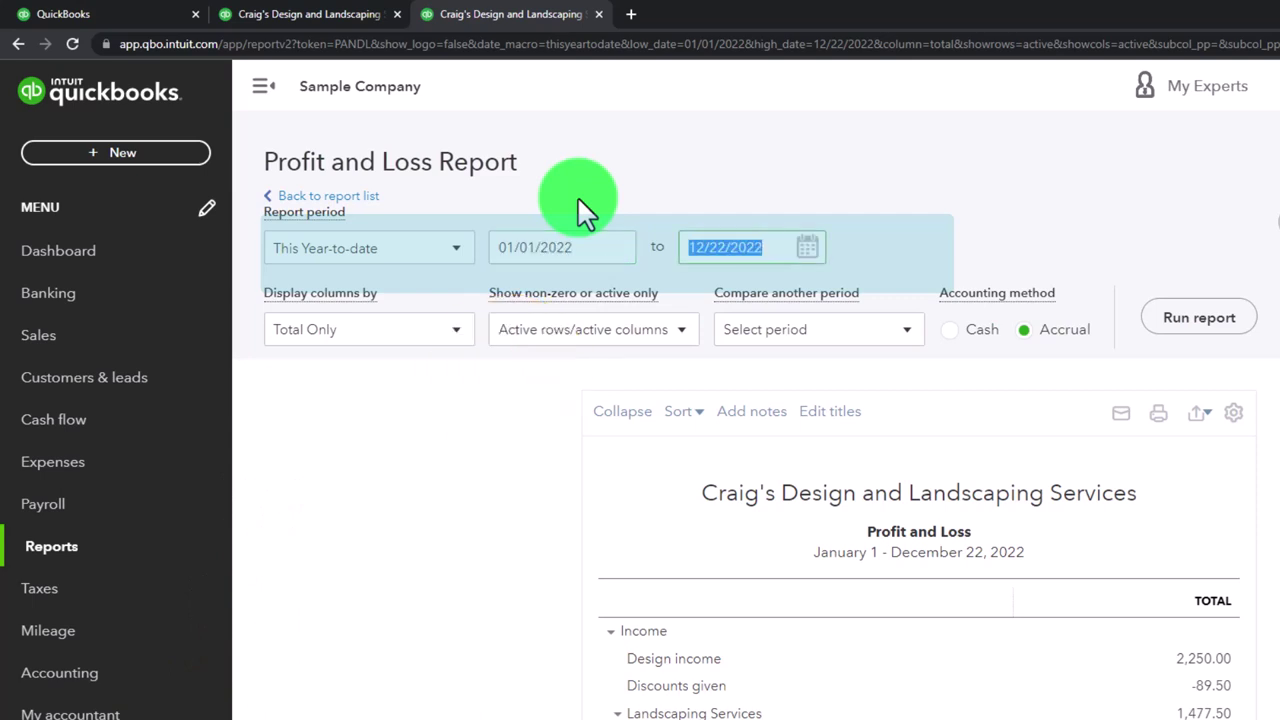
type("123122")
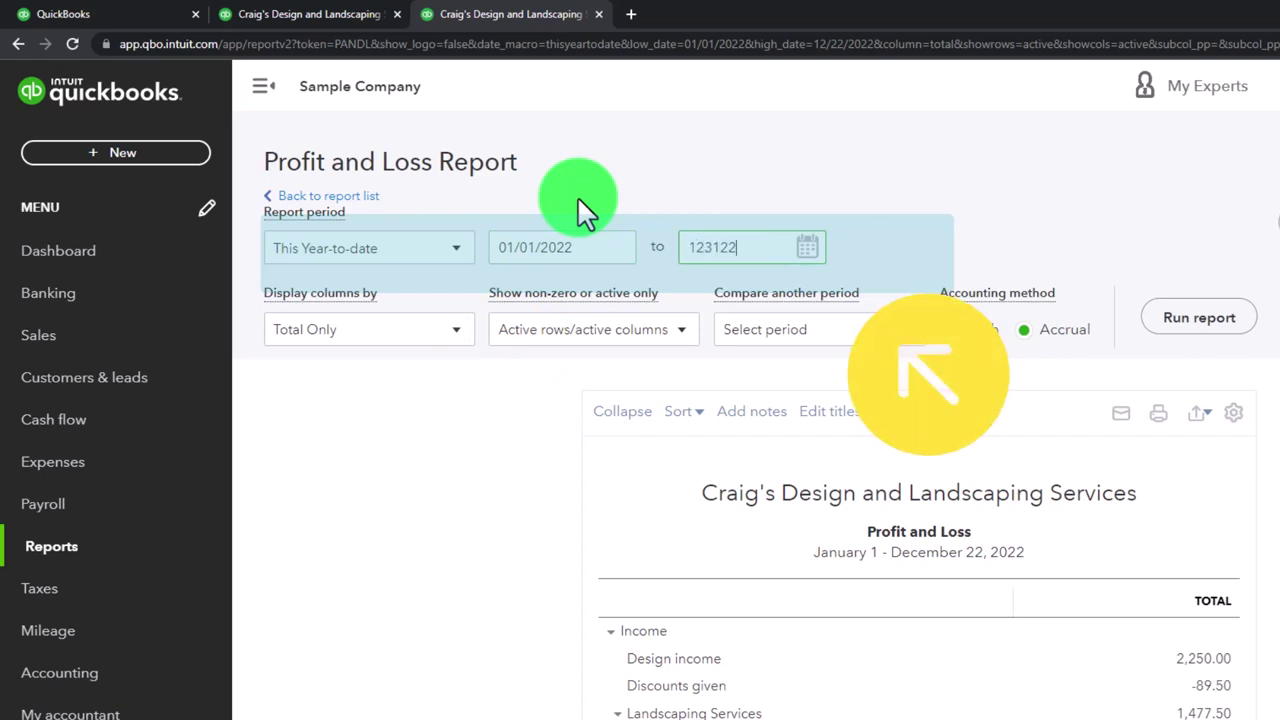
key("Tab")
left_click(1185, 322)
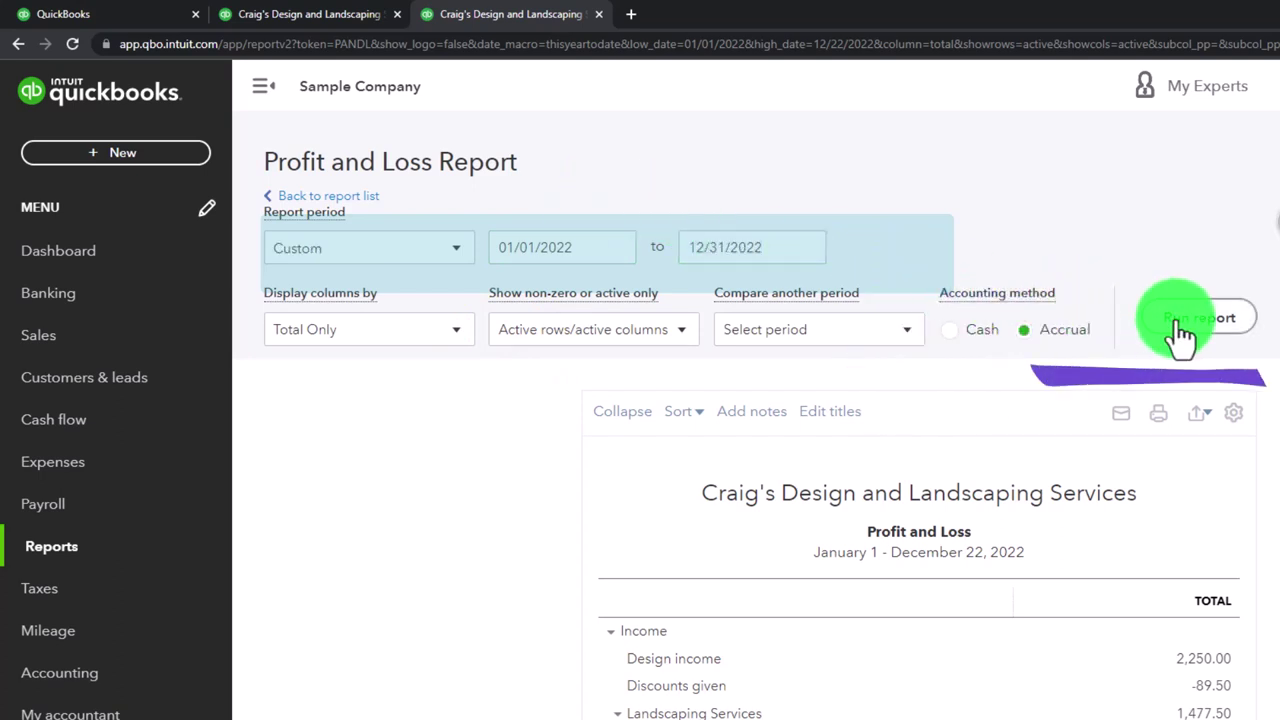
scroll(547, 175, "down", 3)
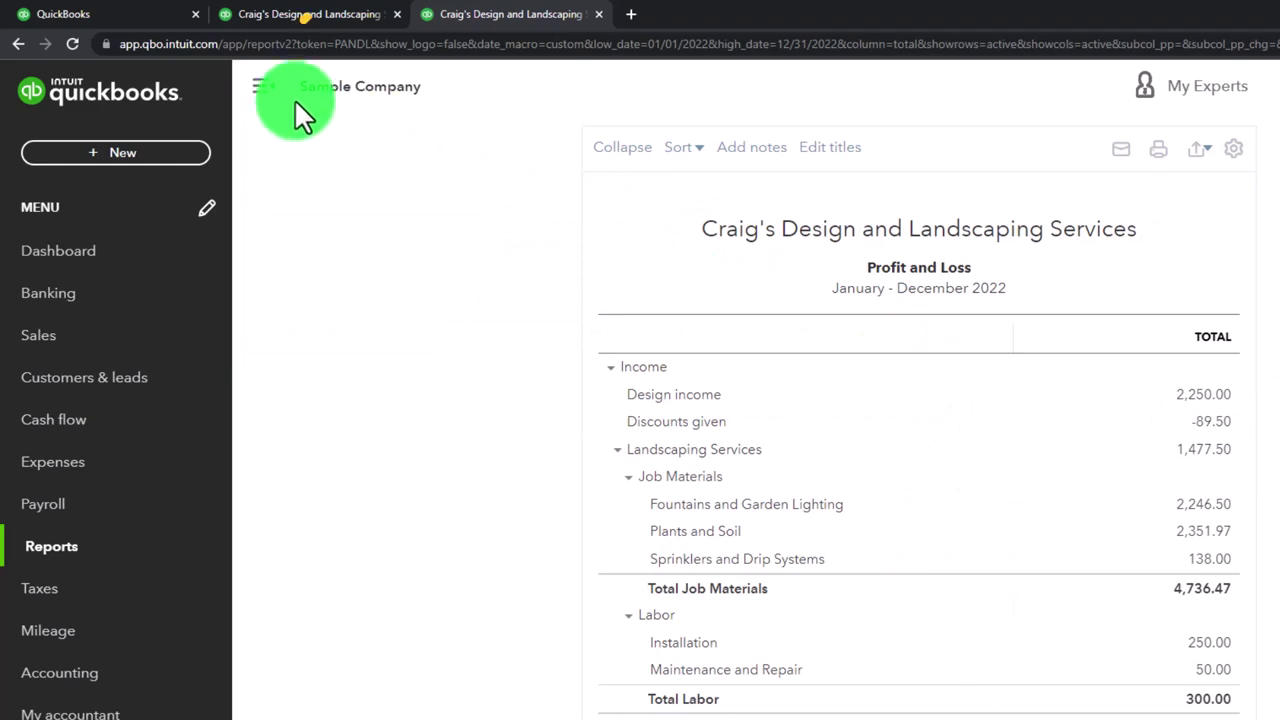
Step: Rerun the Balance Sheet for 01/01/2022 to 12/31/2022 with the sidebar hidden, then return to the first tab
left_click(264, 90)
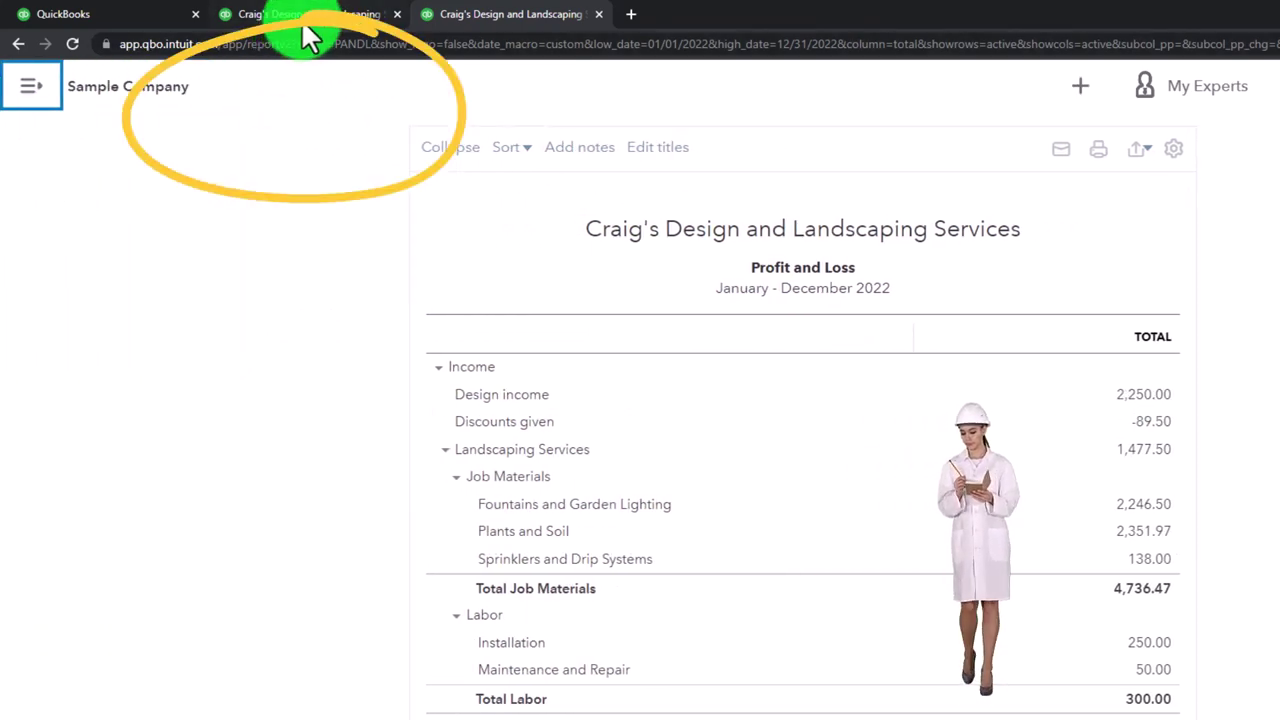
left_click(305, 20)
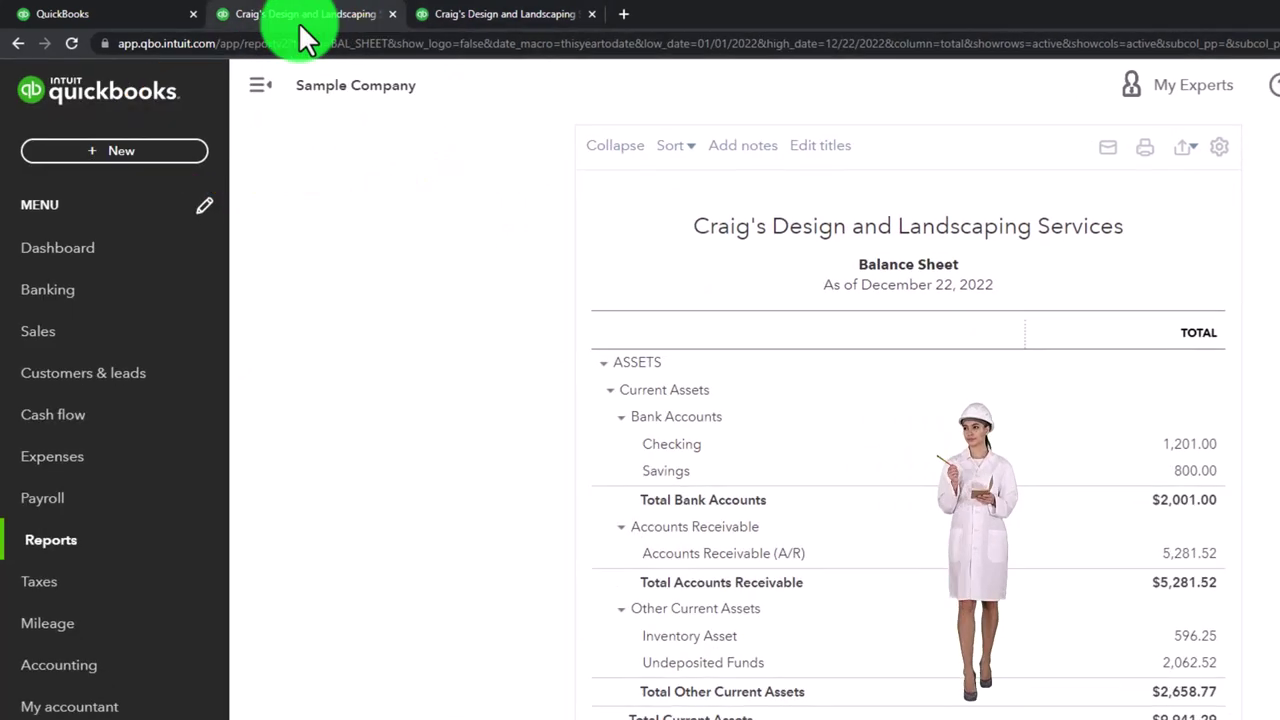
scroll(297, 284, "up", 3)
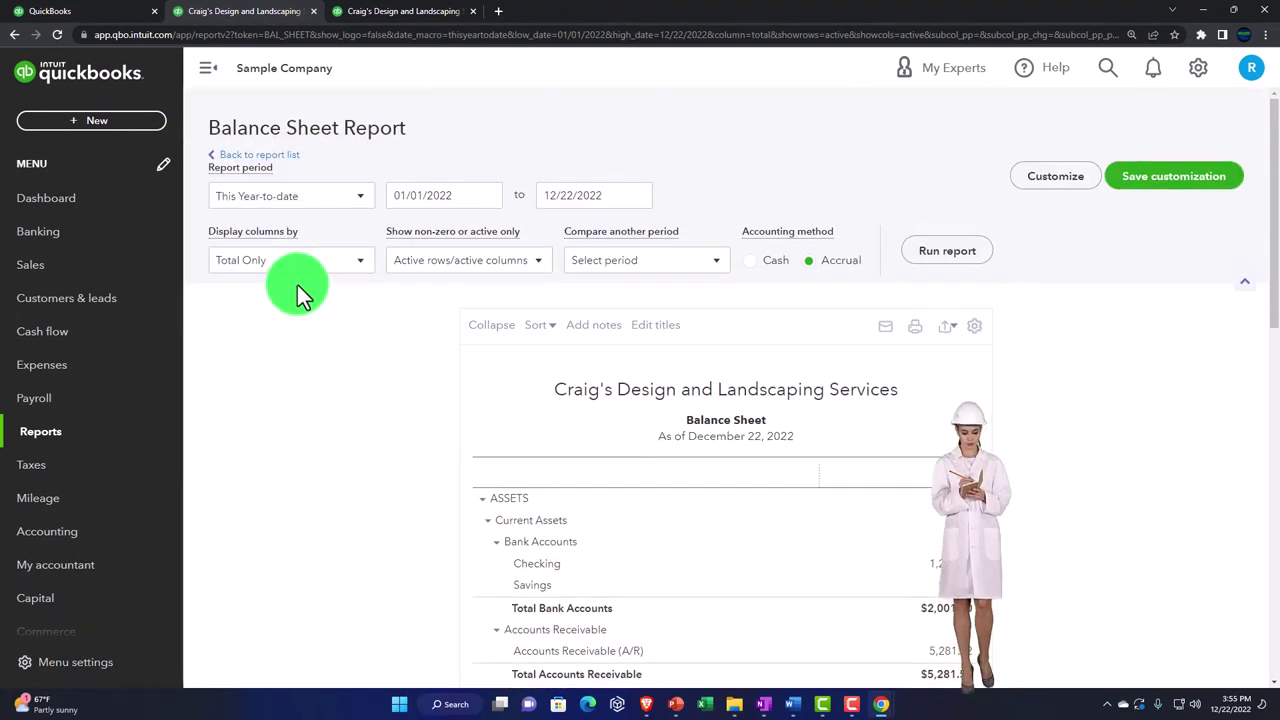
left_click(429, 195)
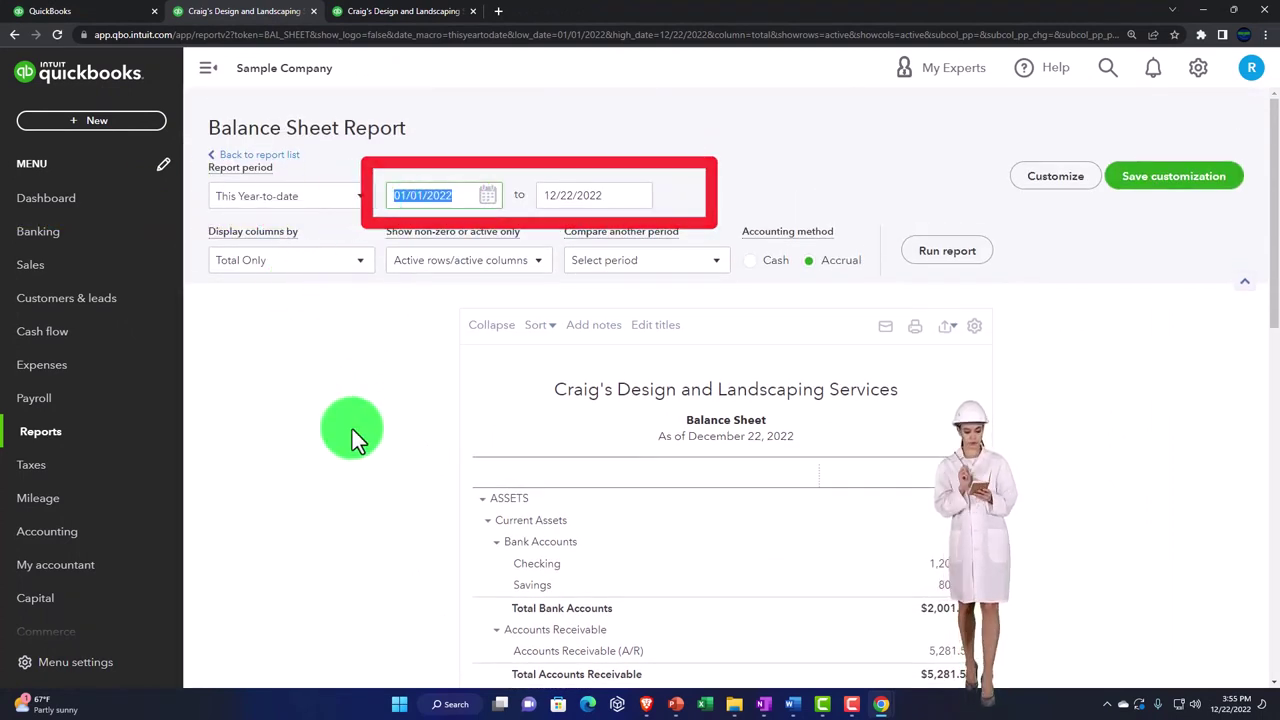
type("01/01/2022")
key("Tab")
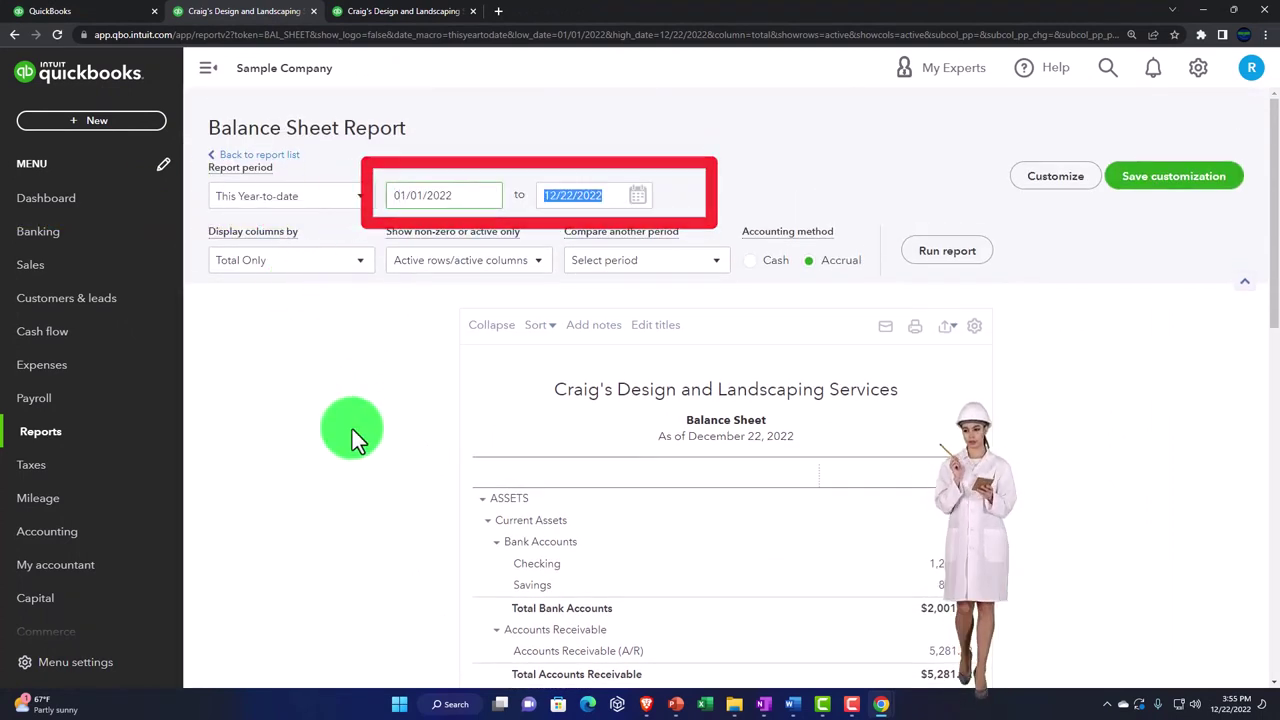
type("12/31/2022")
key("Tab")
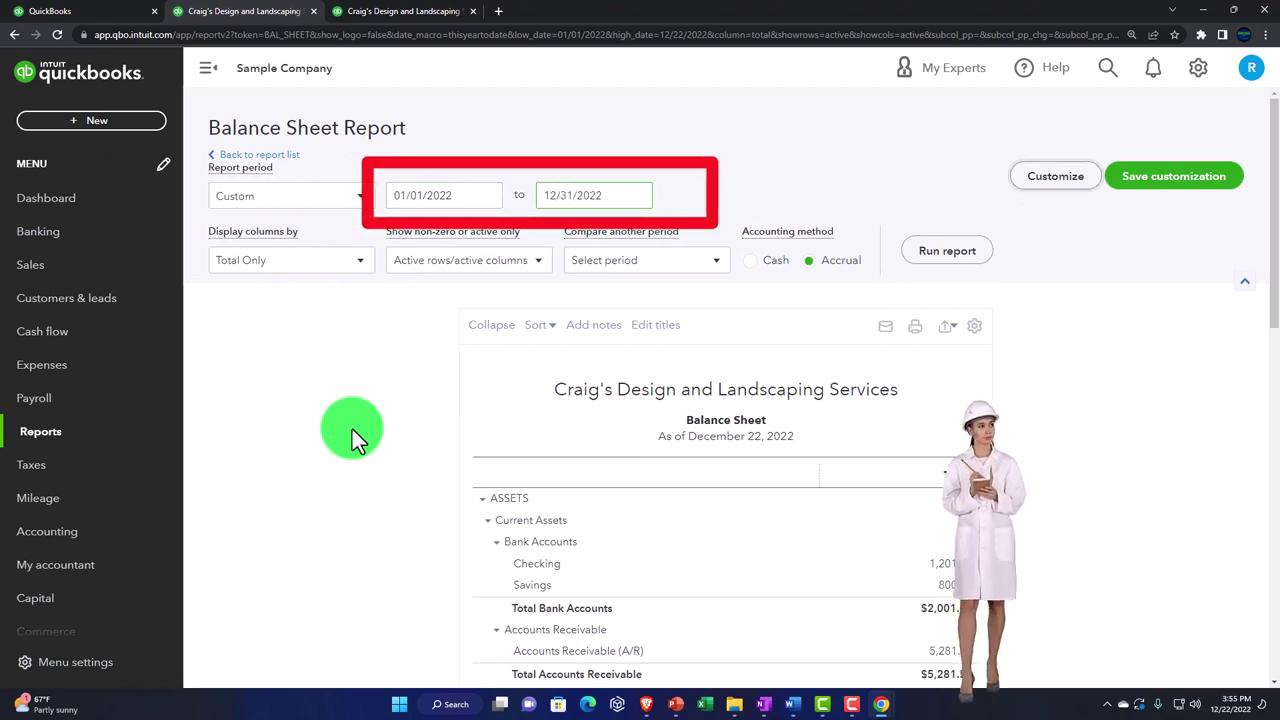
left_click(940, 252)
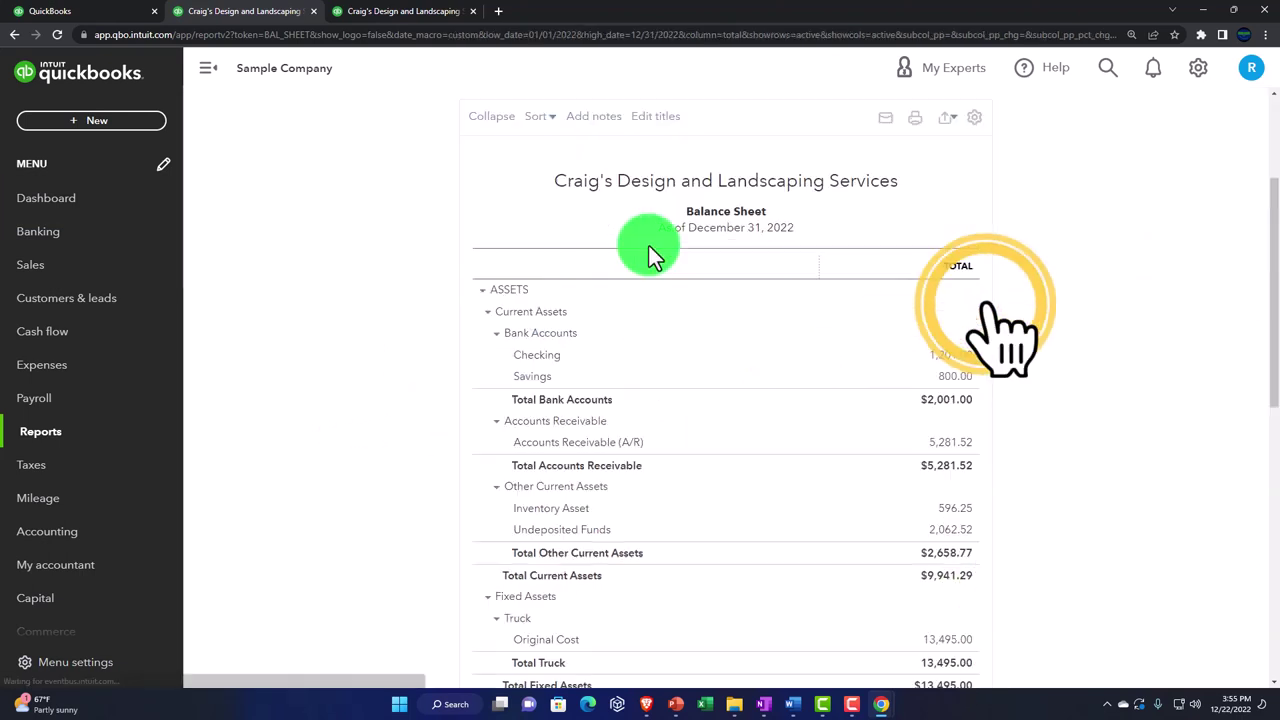
left_click(215, 75)
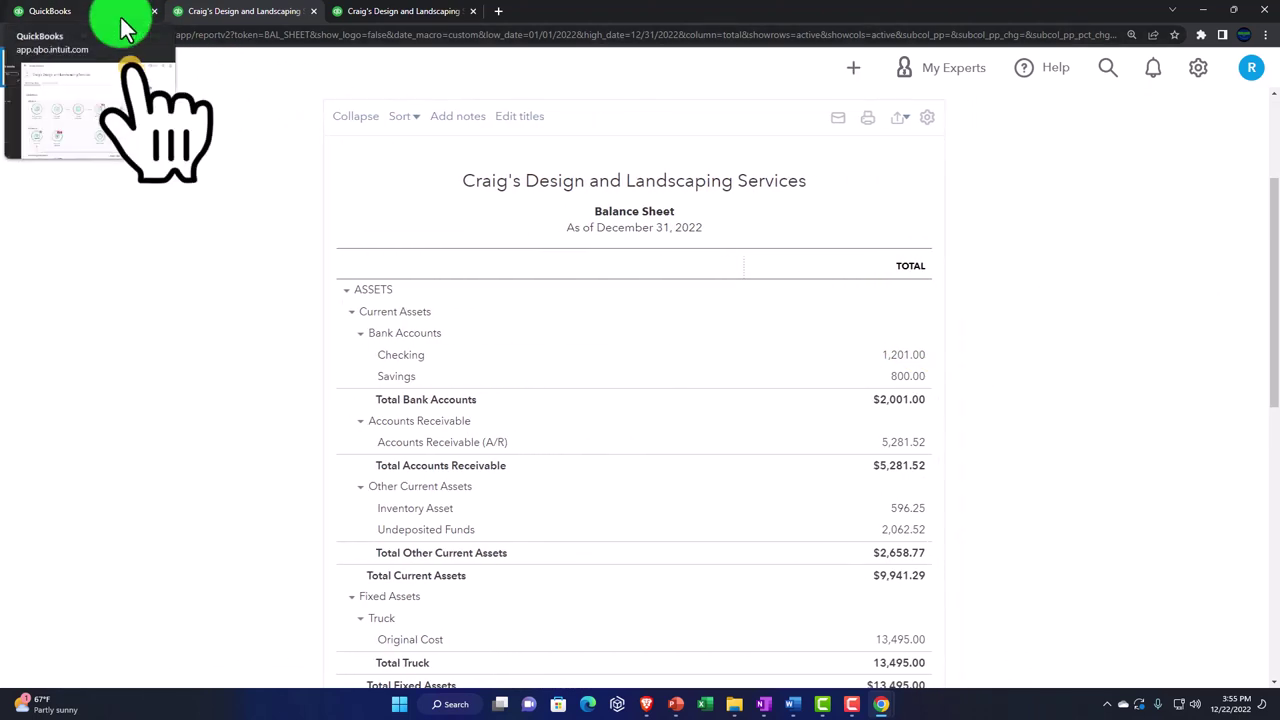
left_click(122, 28)
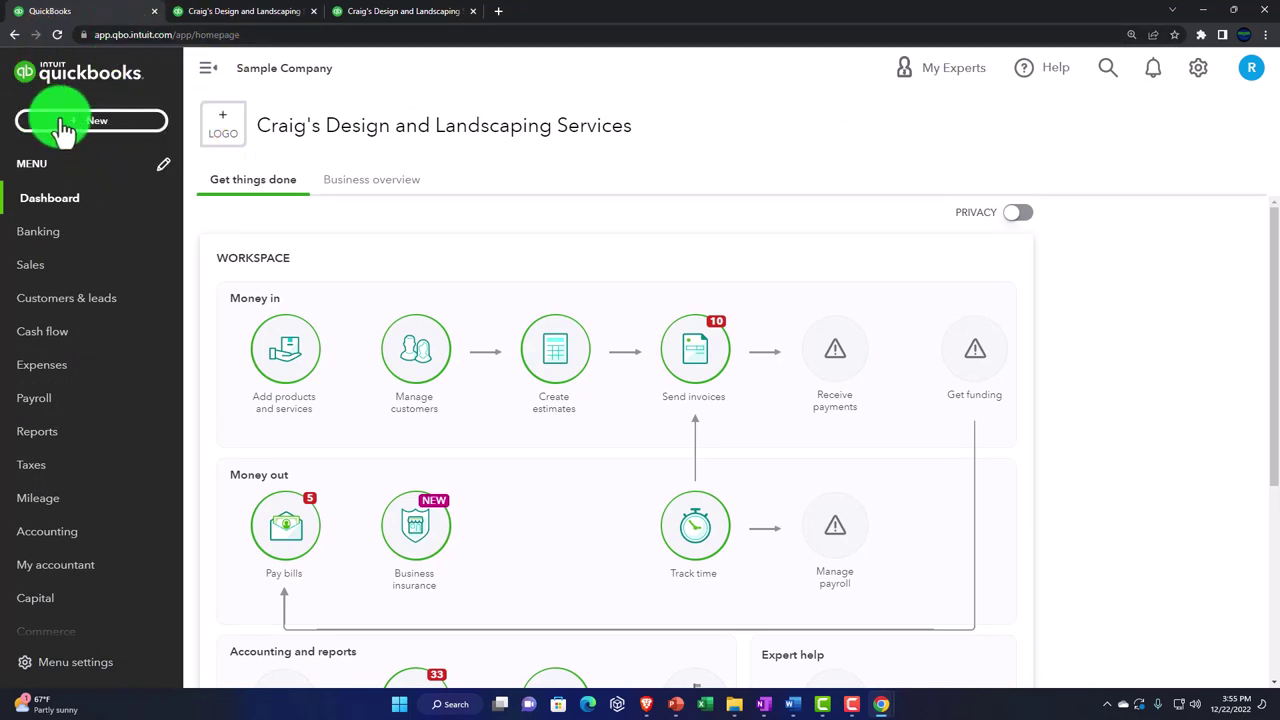
Step: Open the + New create menu from the dashboard
left_click(115, 130)
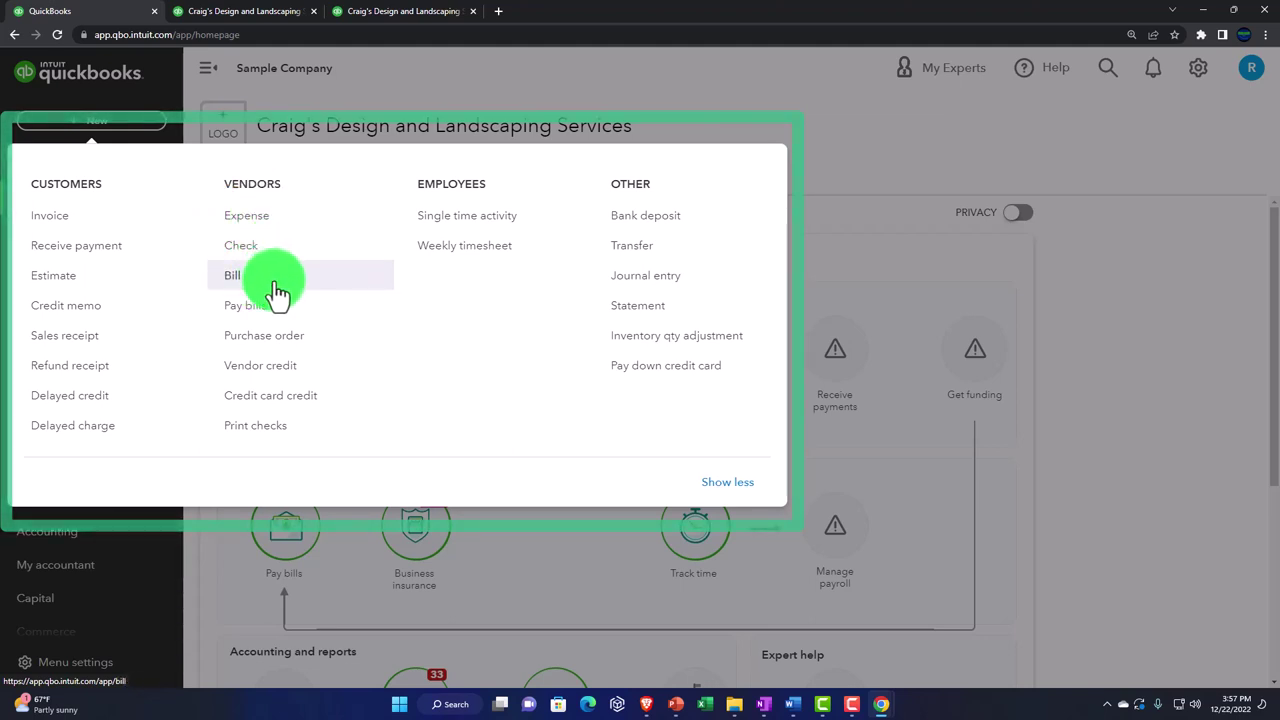
Step: Start a new invoice and add and save 'AAA' as a new customer on it
left_click(108, 232)
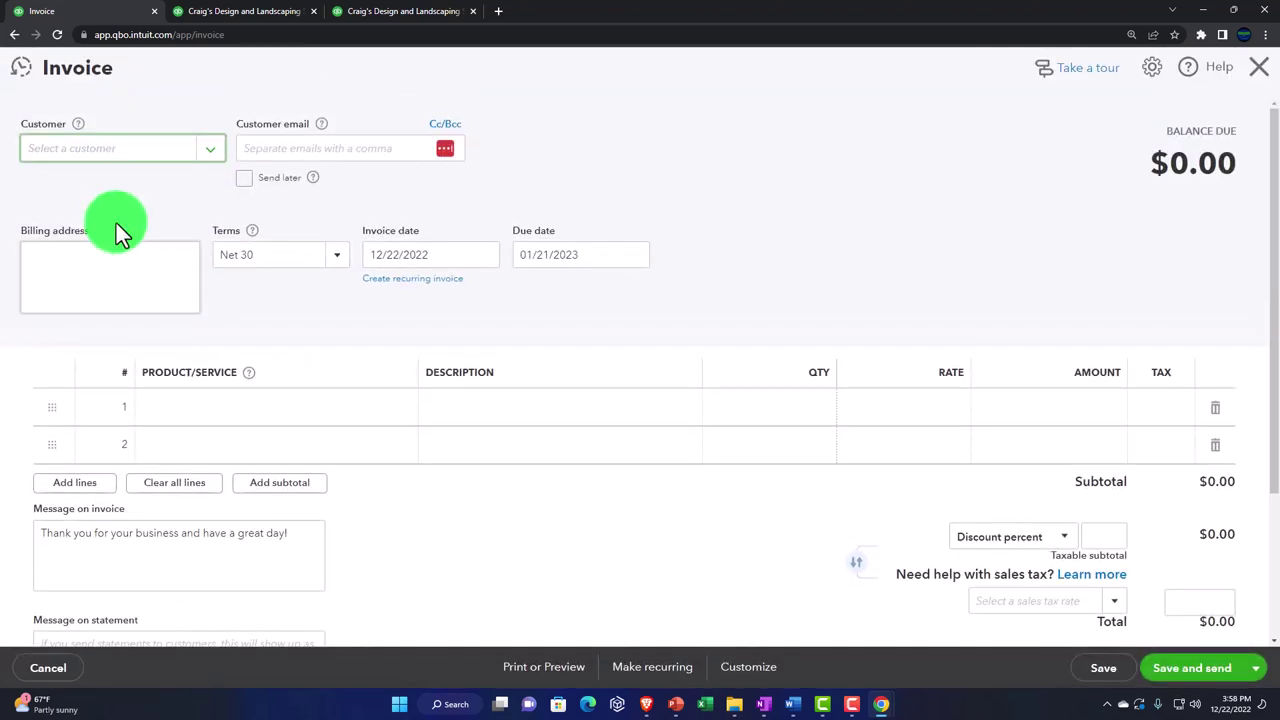
type("AAA")
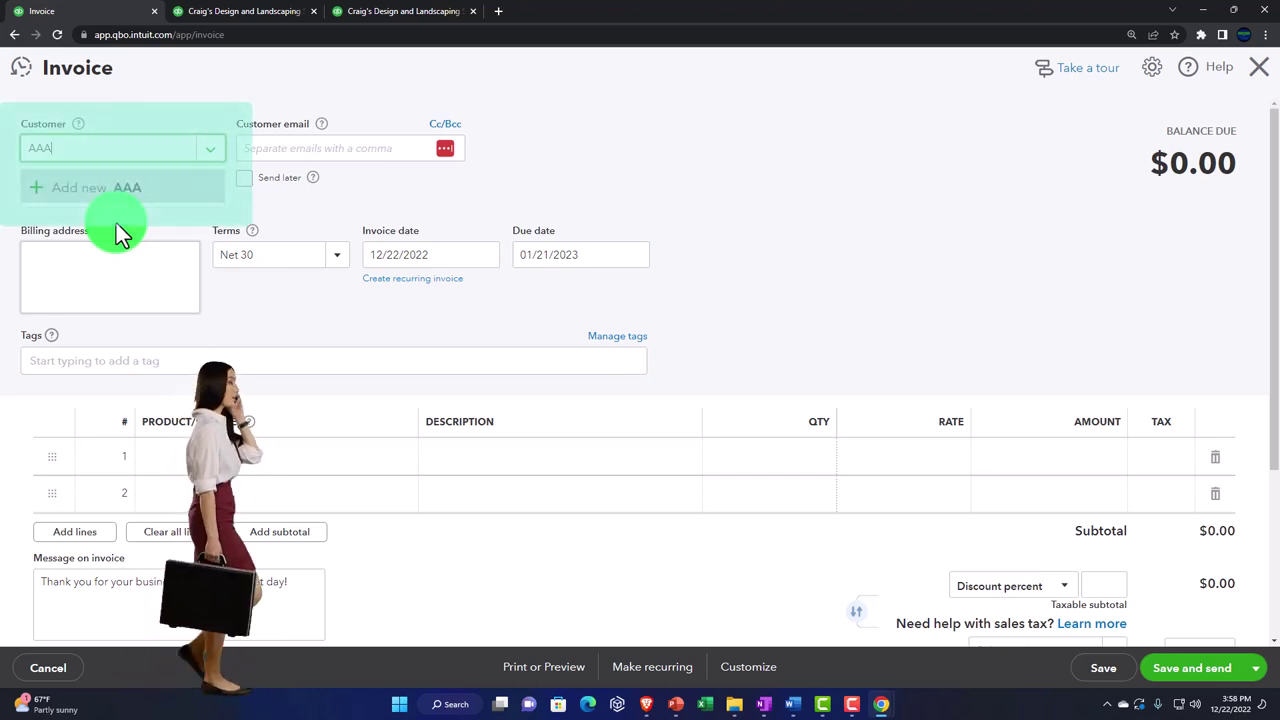
key("Return")
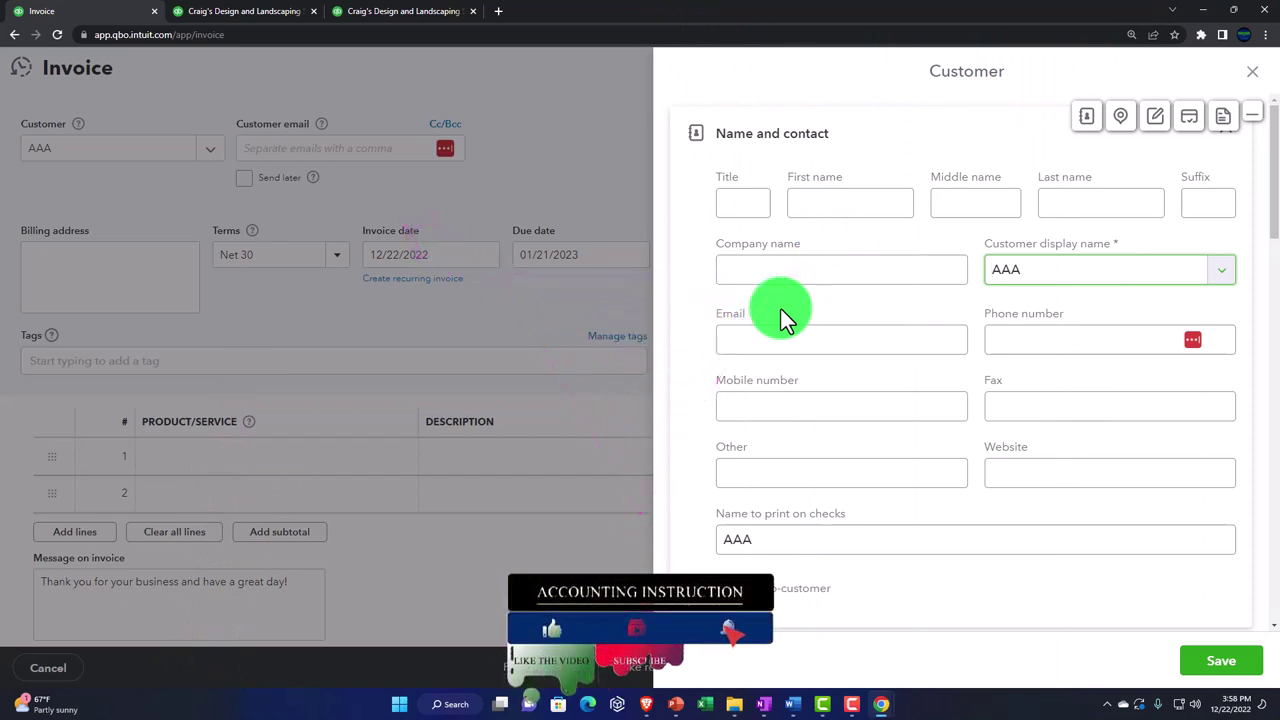
scroll(781, 309, "down", 1)
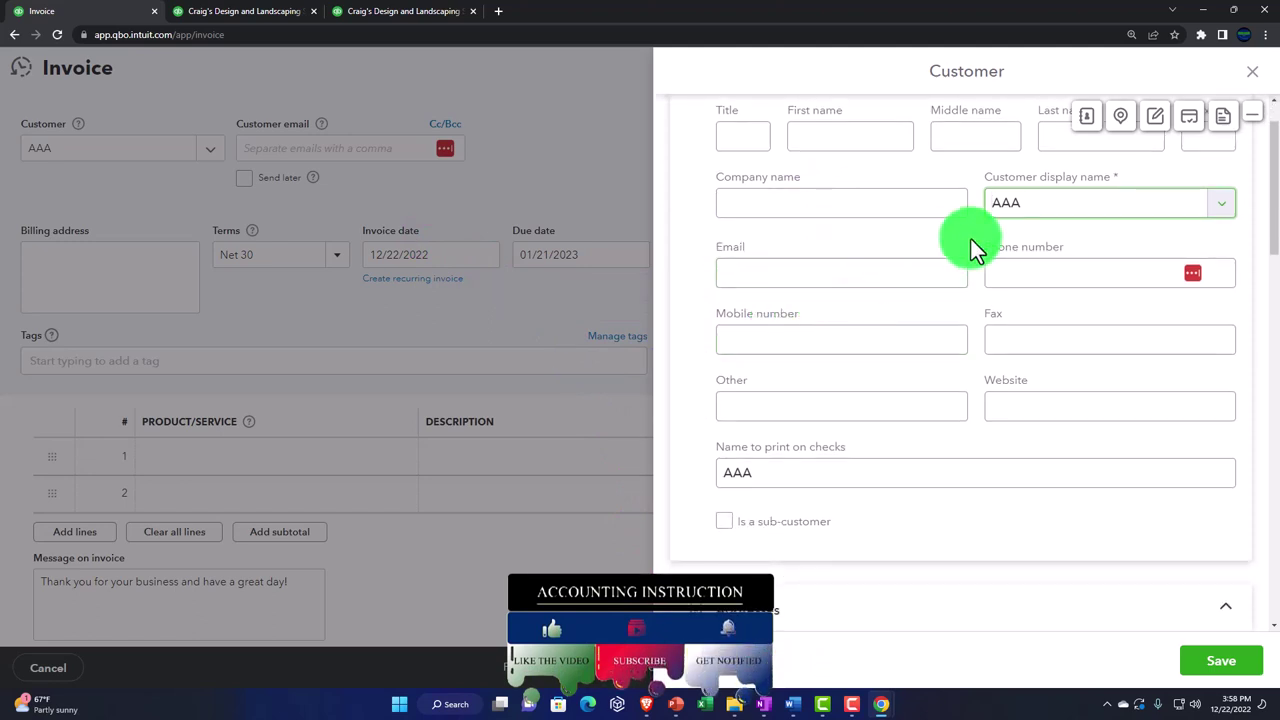
scroll(975, 245, "down", 5)
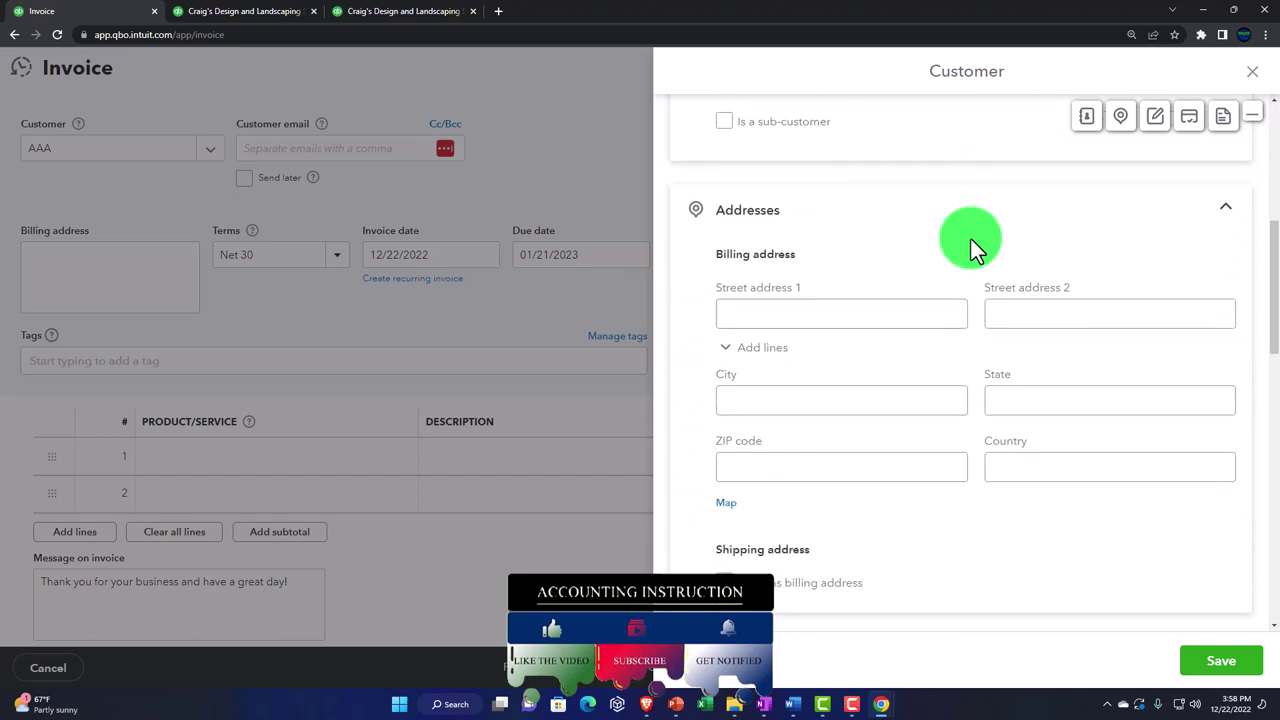
left_click(1226, 658)
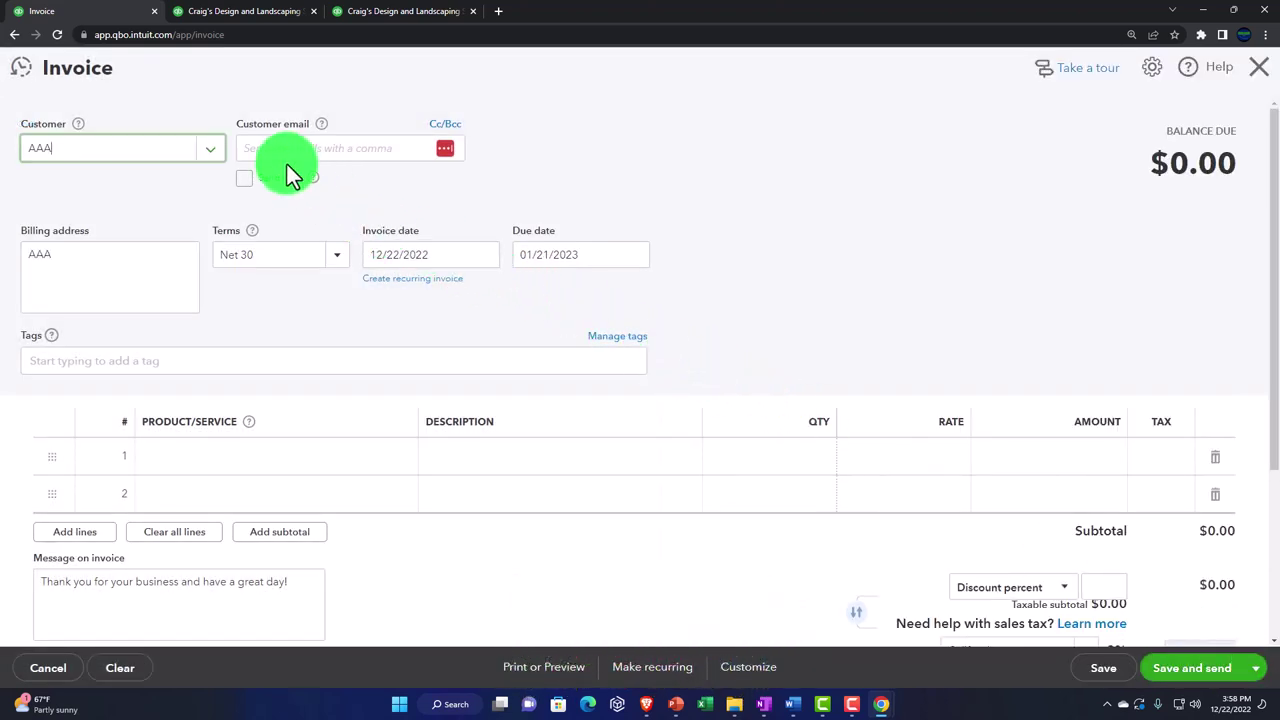
left_click(282, 150)
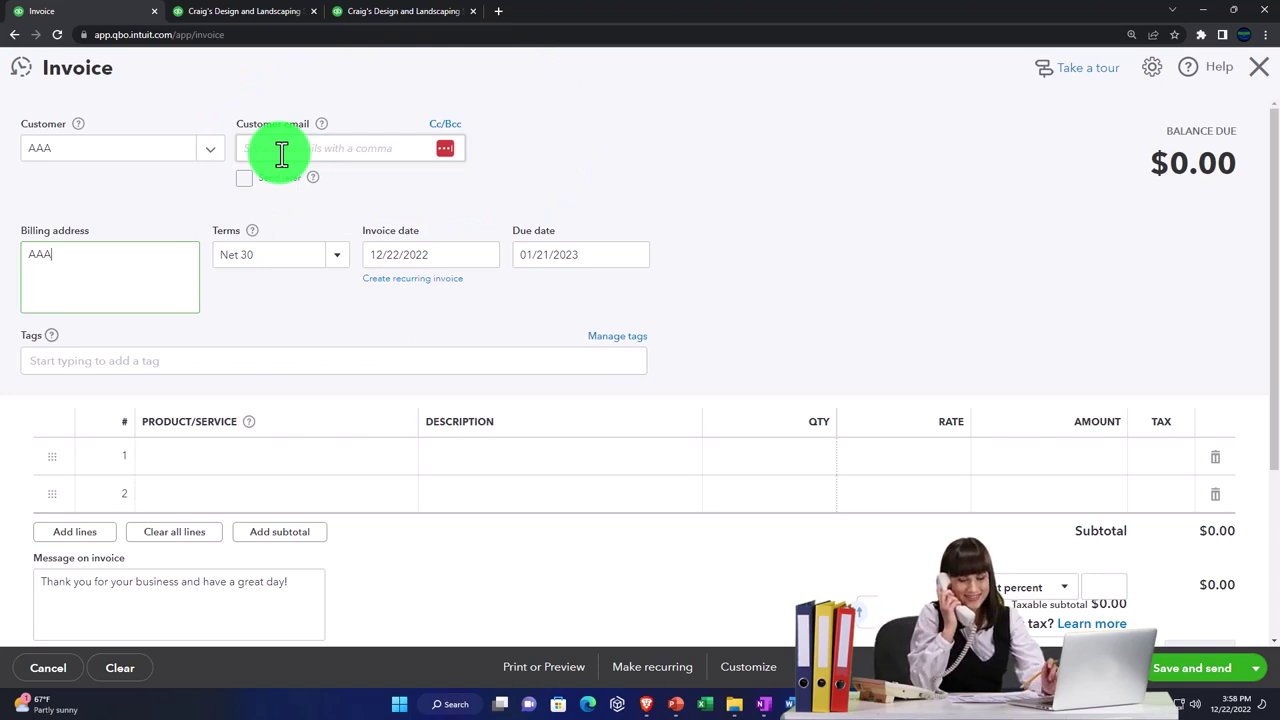
key("Tab")
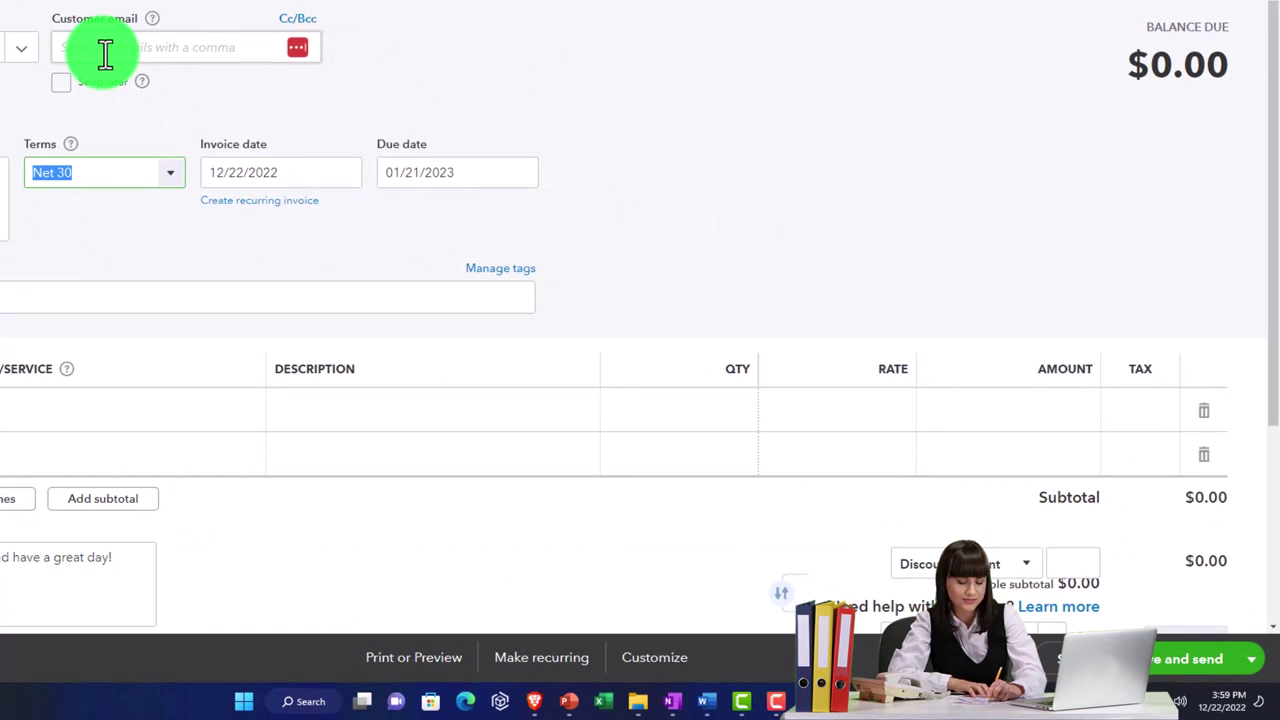
left_click(168, 176)
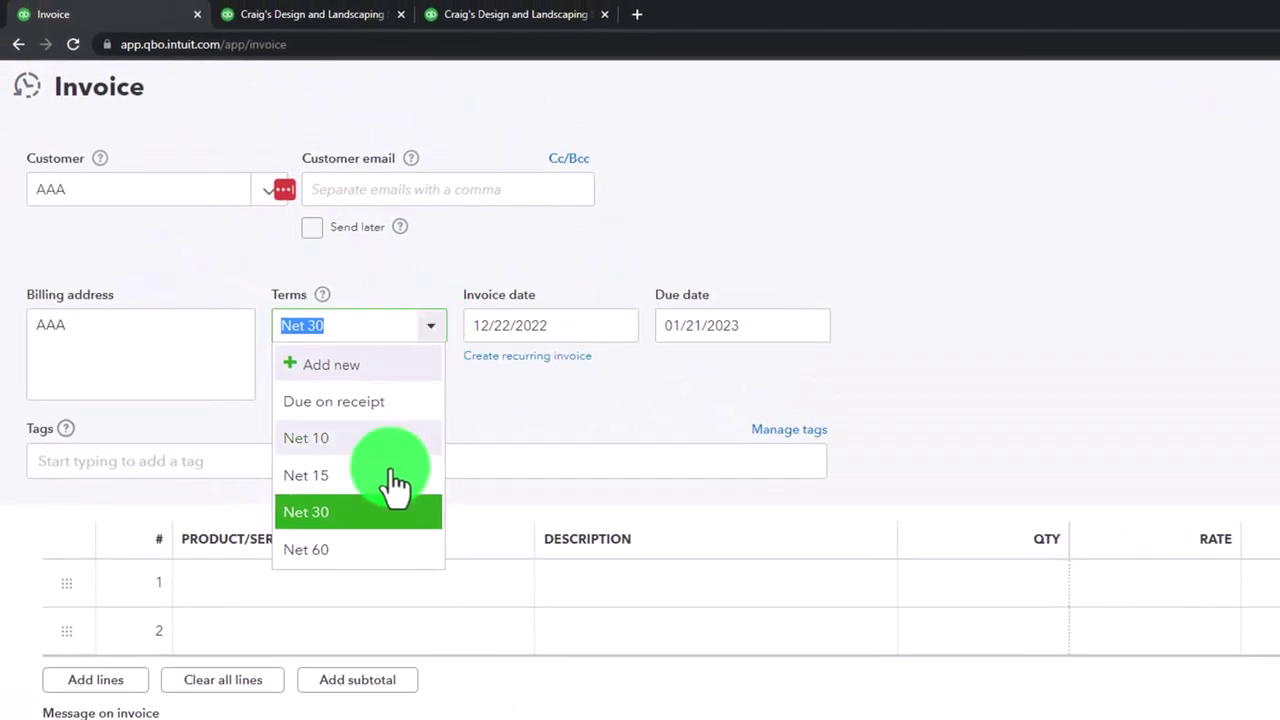
left_click(355, 528)
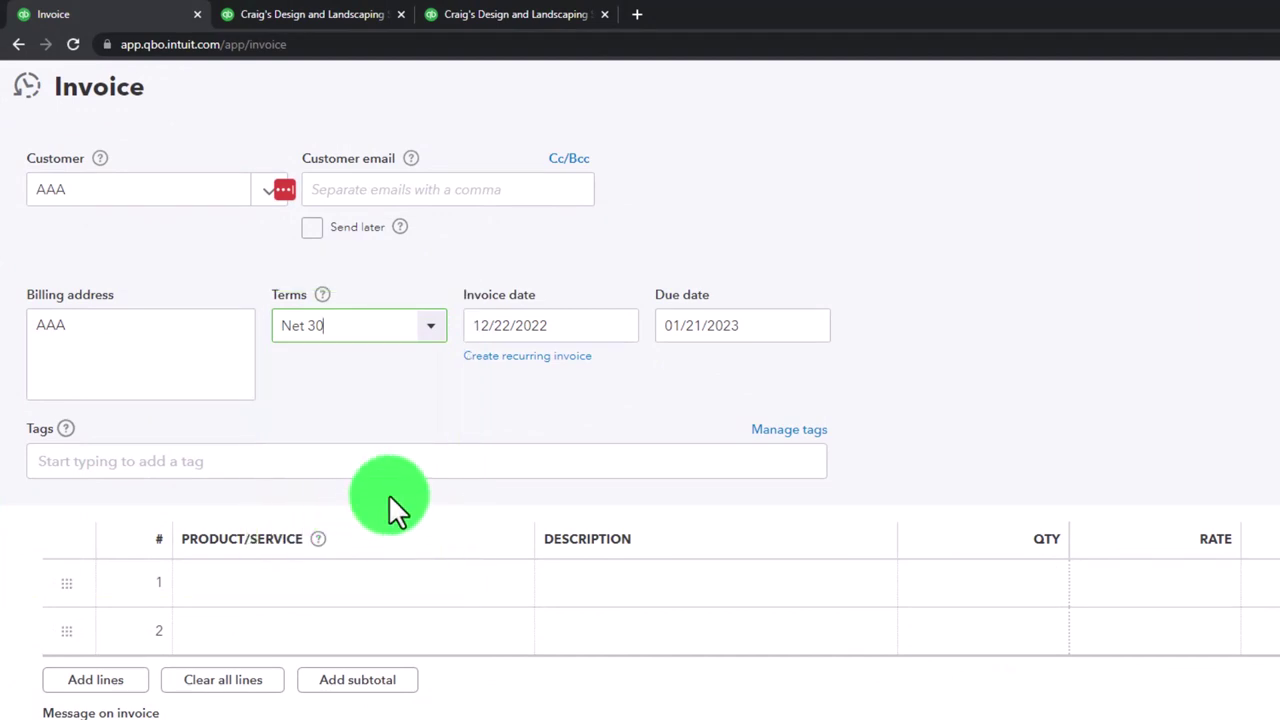
key("Tab")
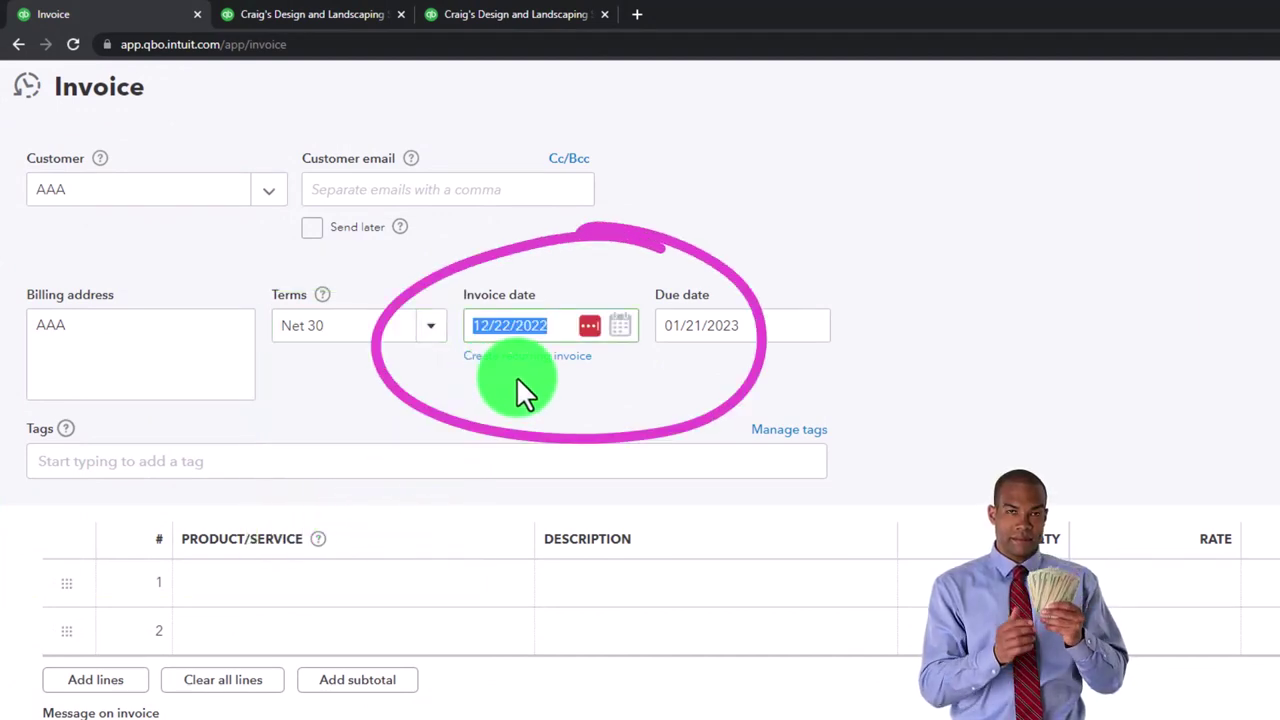
key("Tab")
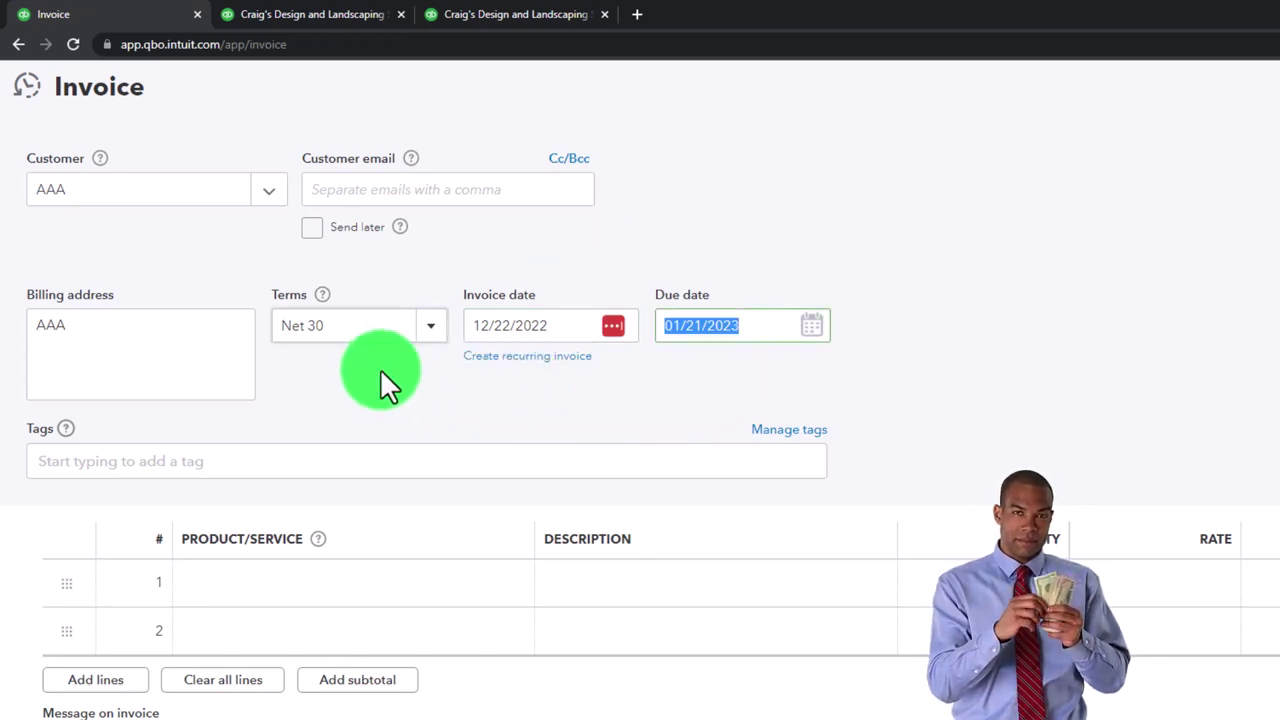
key("Tab")
key("Tab")
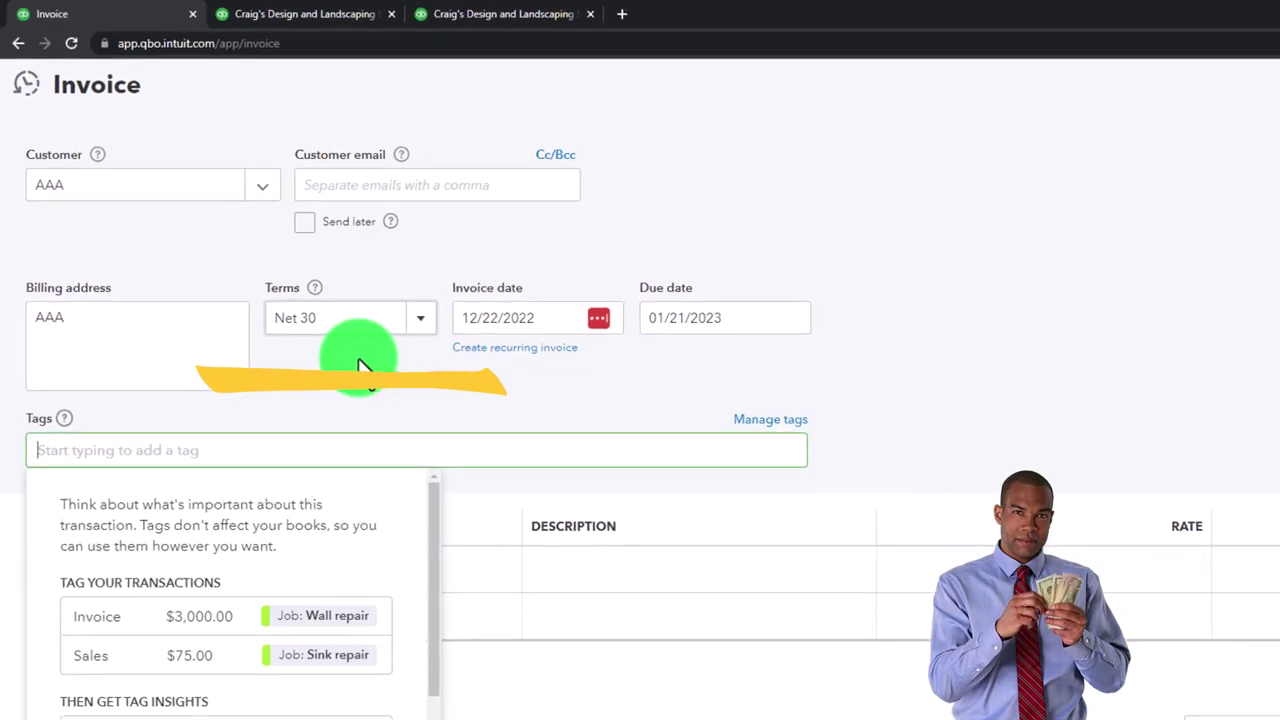
left_click(362, 365)
scroll(351, 438, "down", 1)
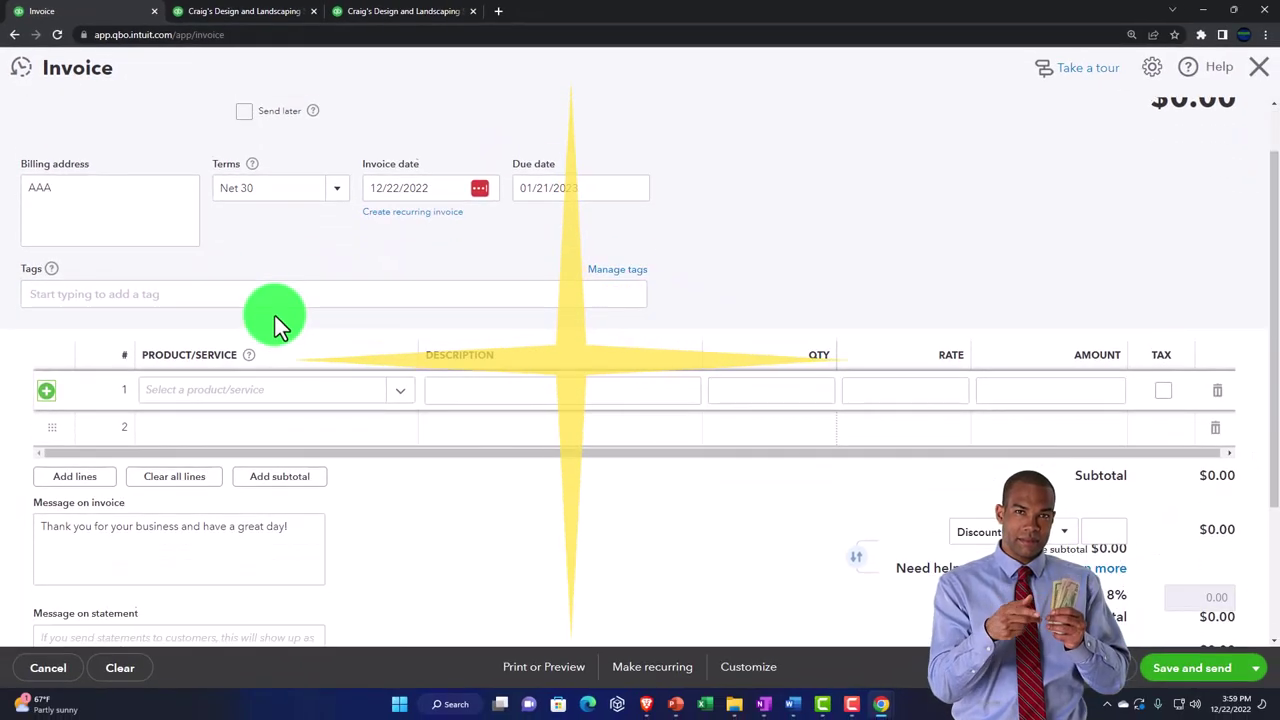
scroll(275, 316, "down", 1)
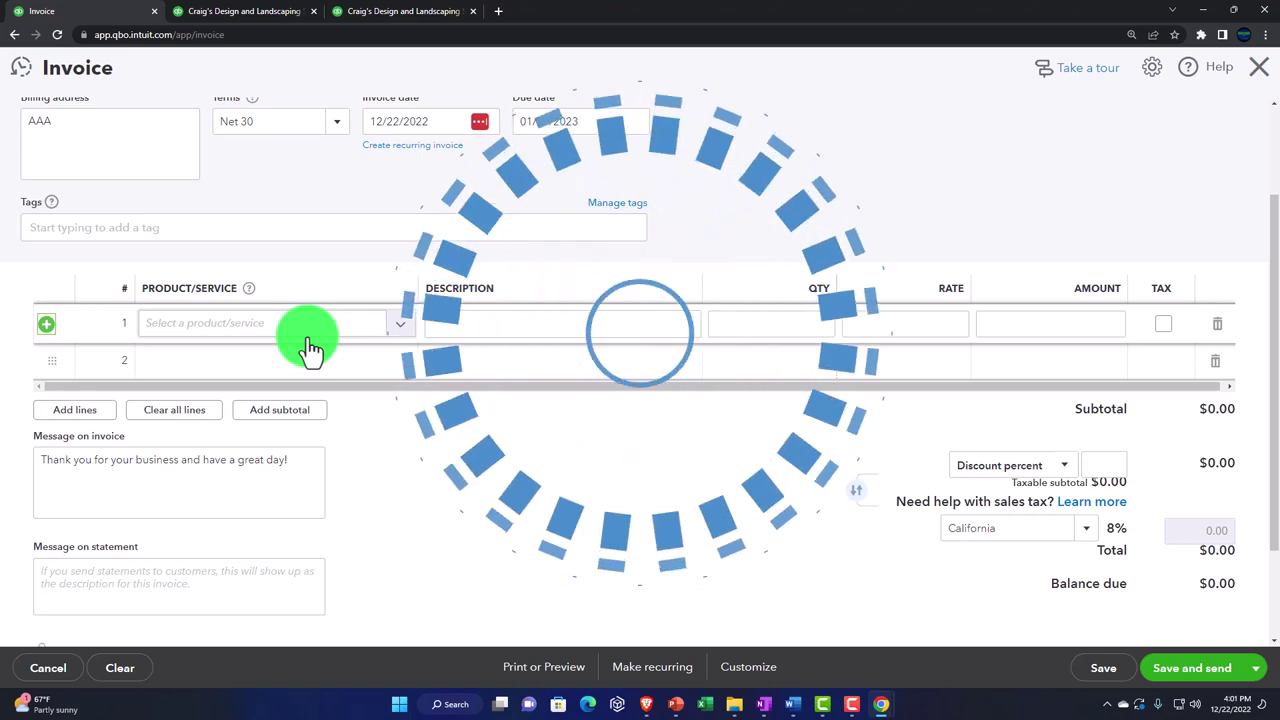
Step: Create a new service-type product named 'Service Item 1' from the invoice's product list
left_click(408, 332)
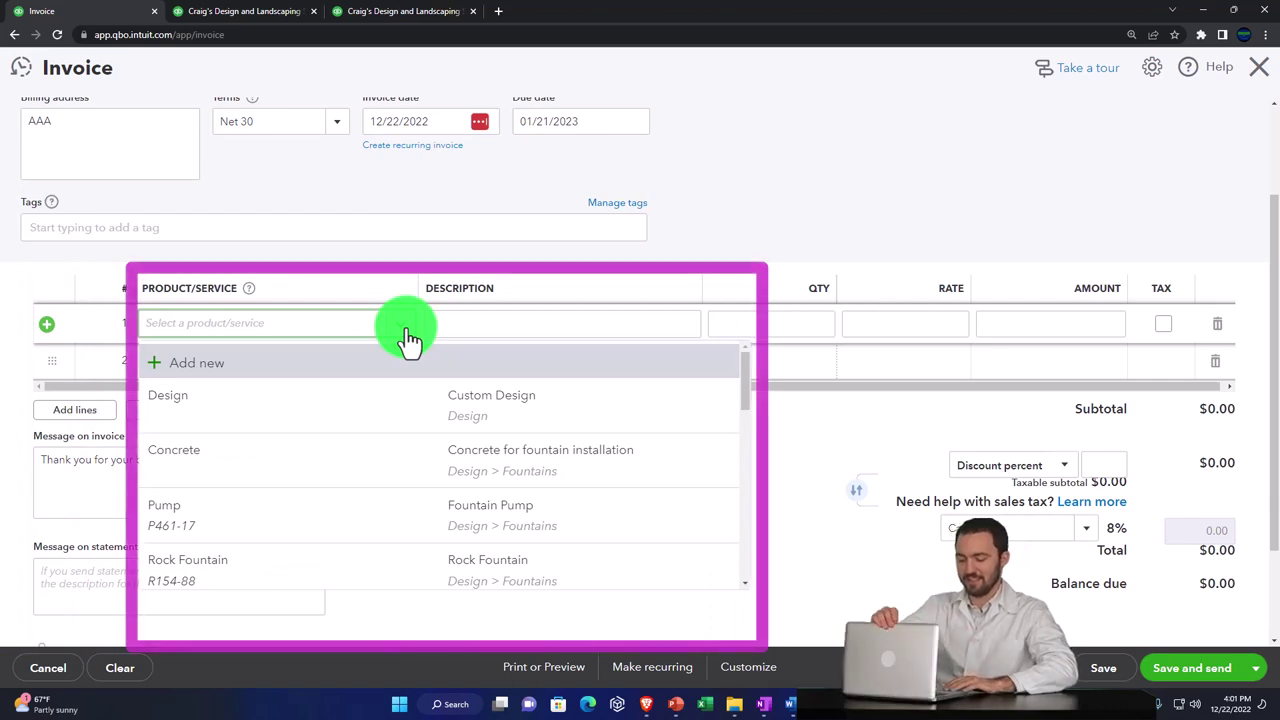
left_click(220, 378)
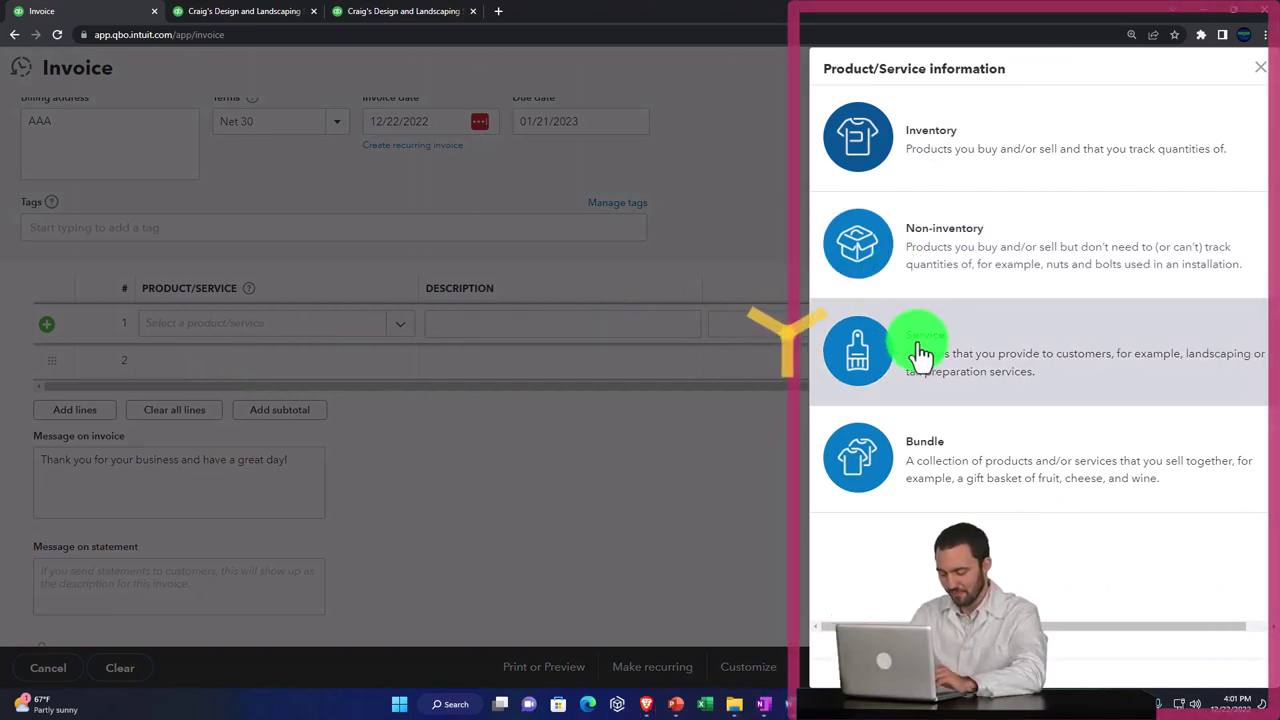
left_click(921, 350)
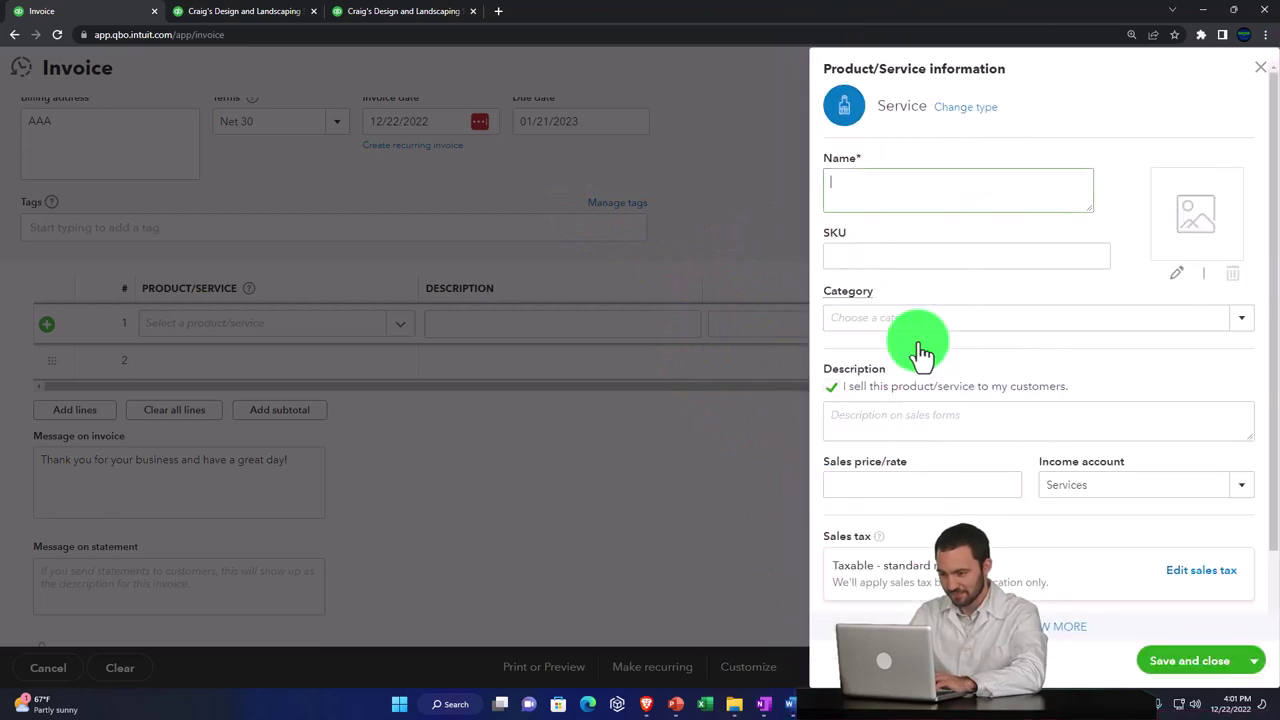
type("Serve")
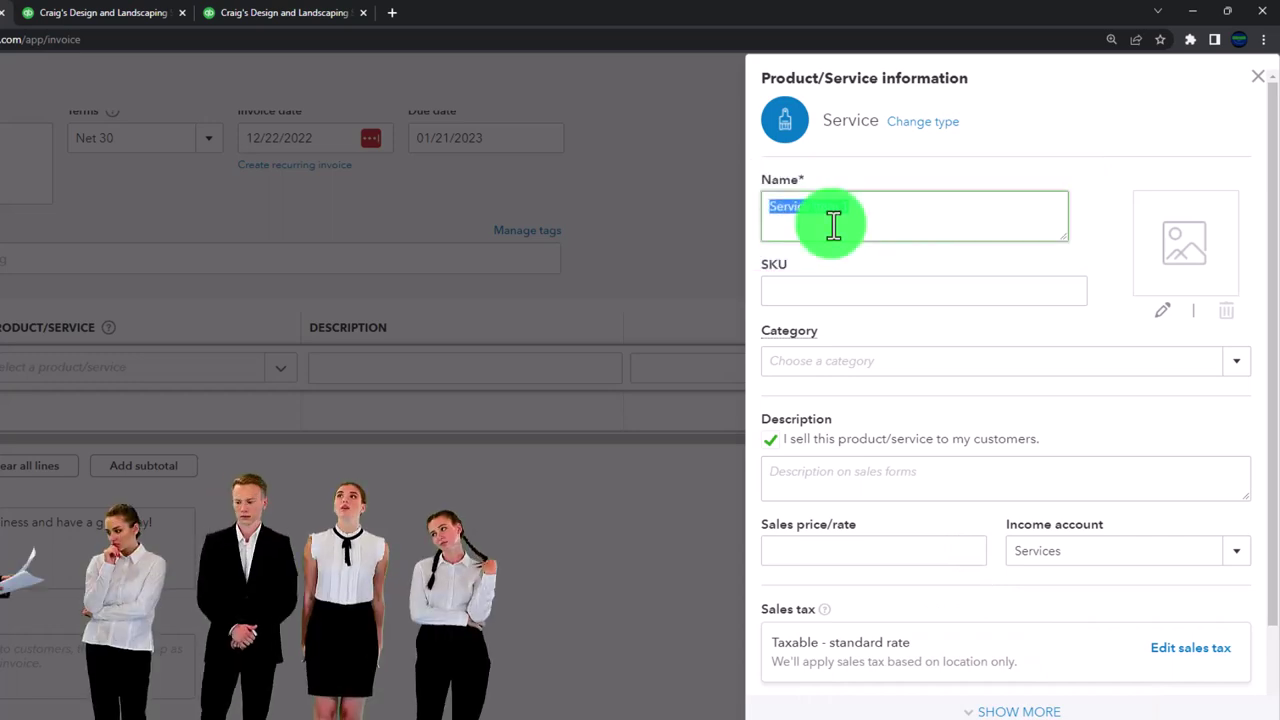
left_click(857, 289)
Step: Give the item description 'Service Item 1', sales price 100 and income account Services
key("Tab")
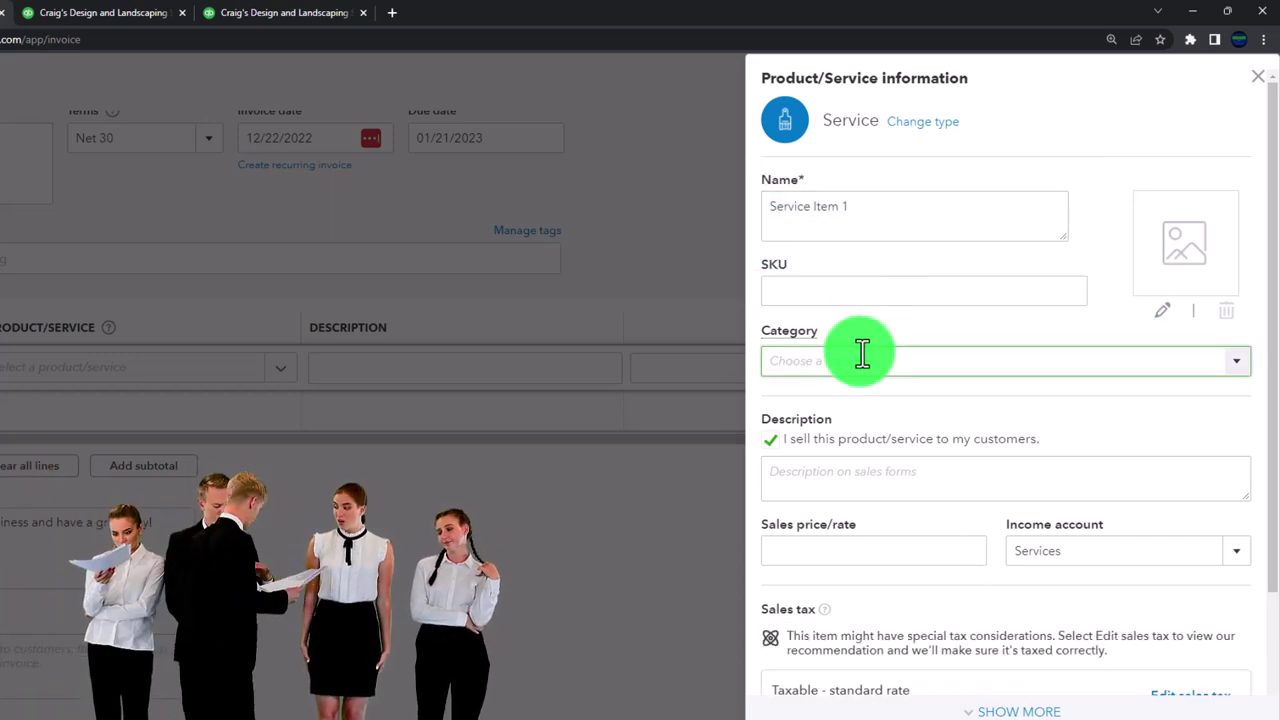
key("Tab")
type("Service Item 1")
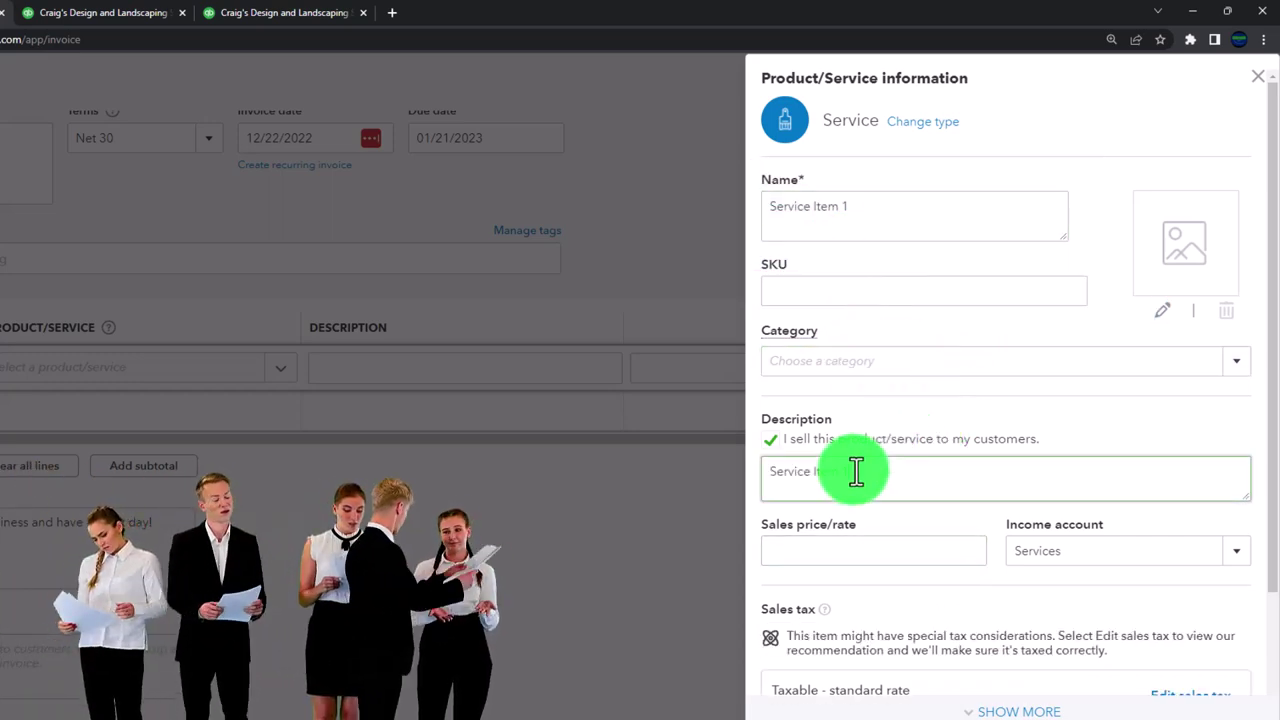
scroll(856, 470, "down", 2)
left_click(846, 410)
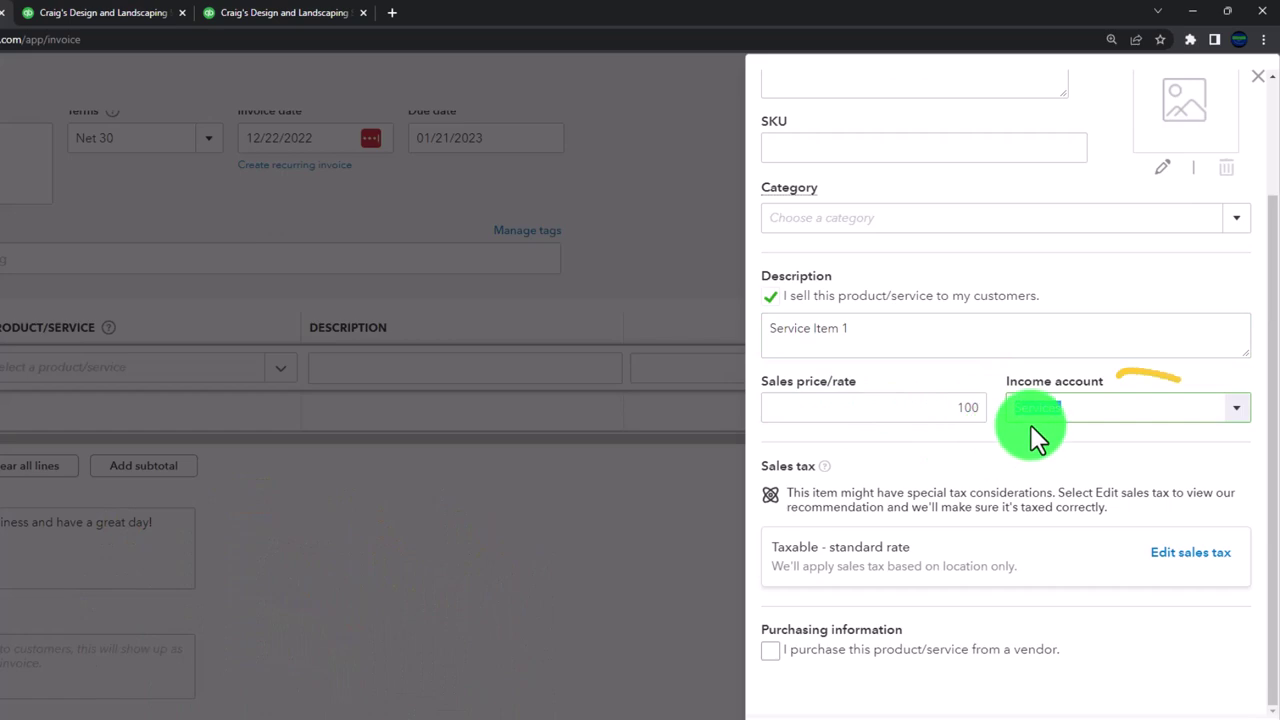
left_click(1236, 414)
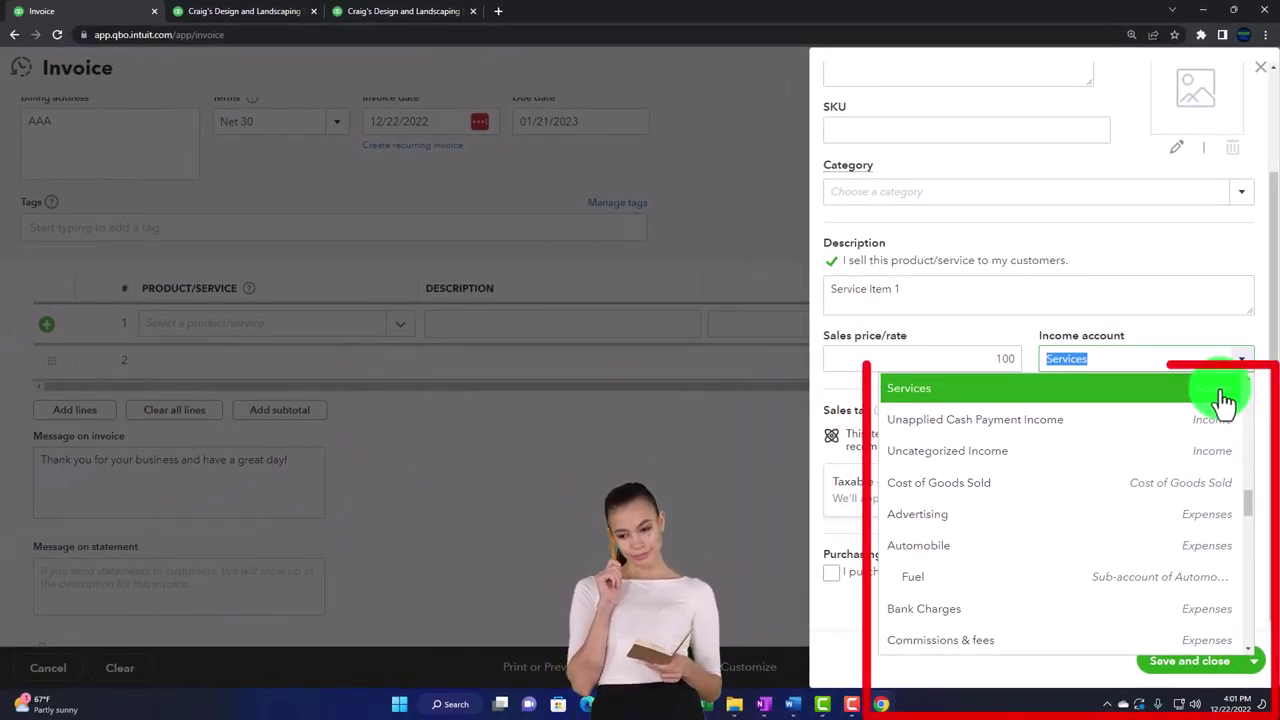
left_click(1120, 302)
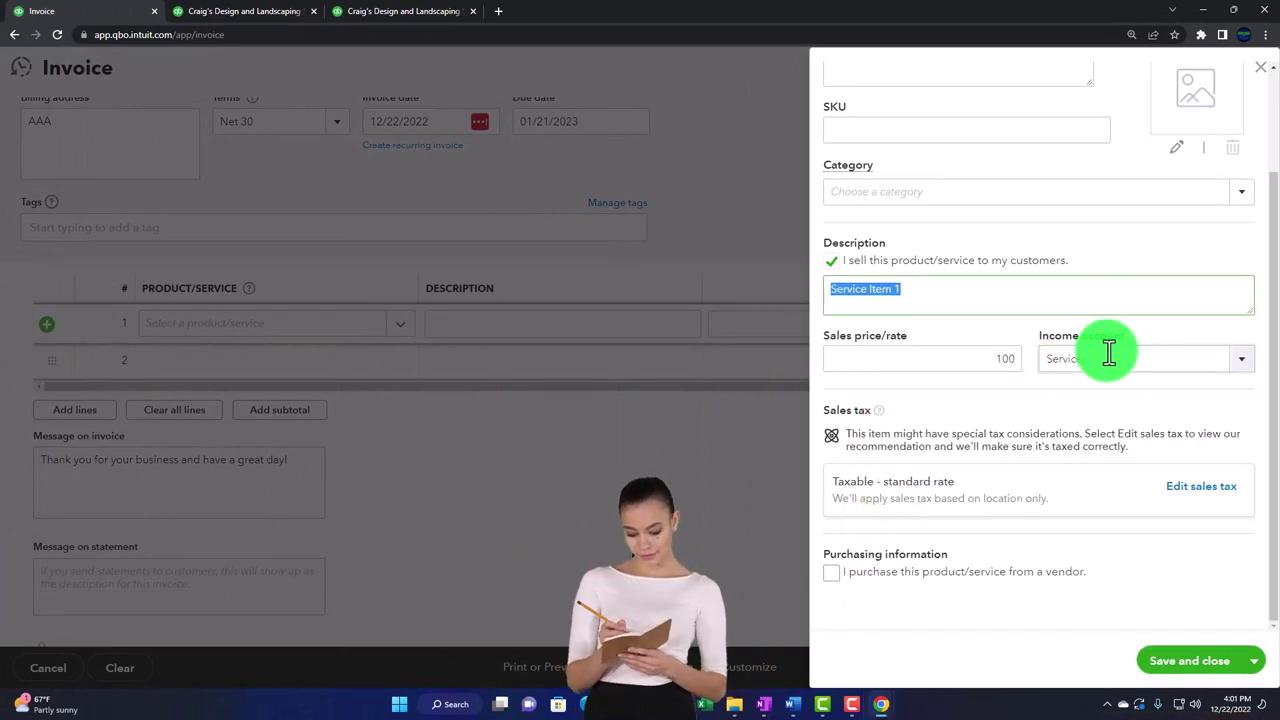
Step: Mark Service Item 1 as Nontaxable and save it onto invoice line 1 at 100.00
left_click(1175, 495)
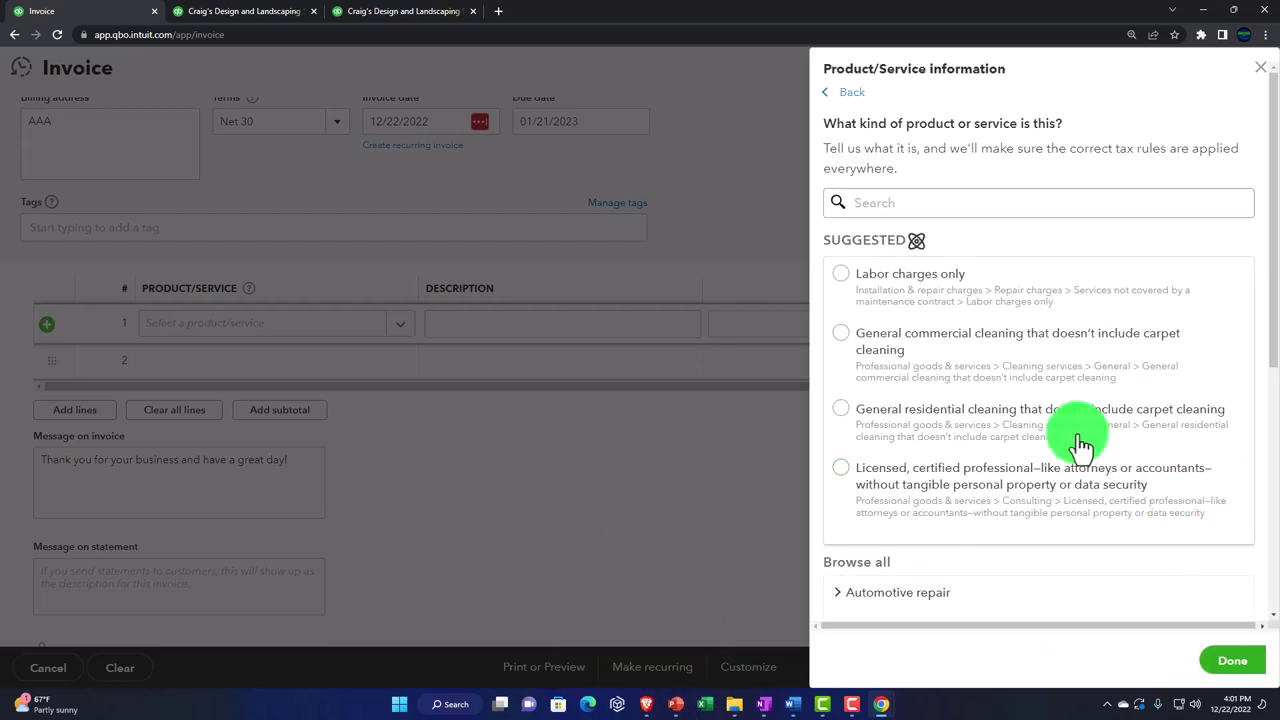
scroll(1080, 445, "down", 8)
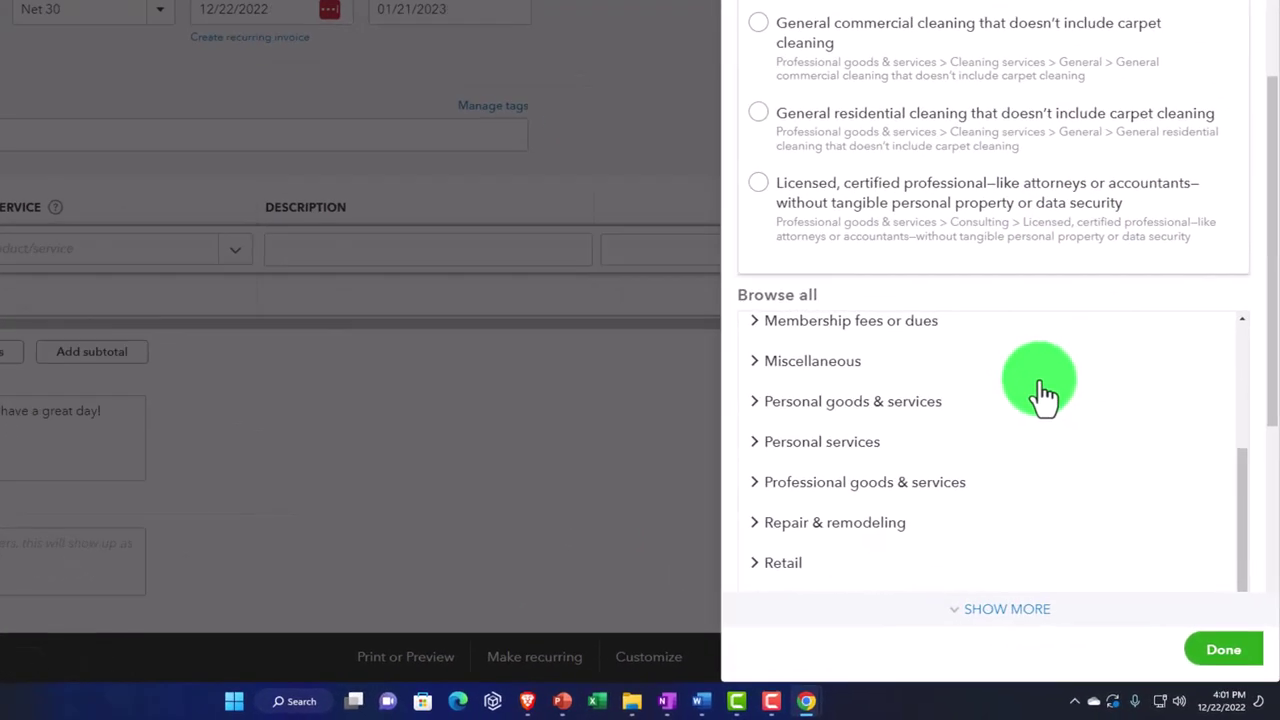
scroll(1214, 434, "down", 4)
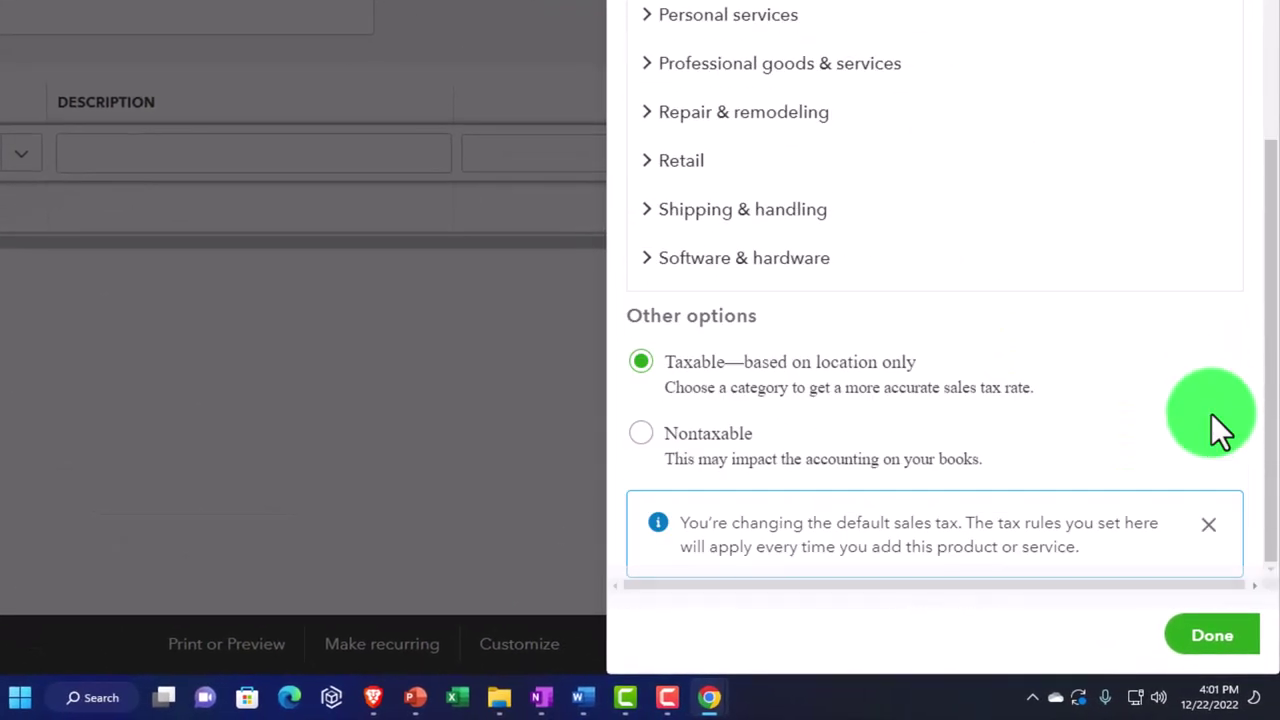
left_click(641, 435)
left_click(1190, 638)
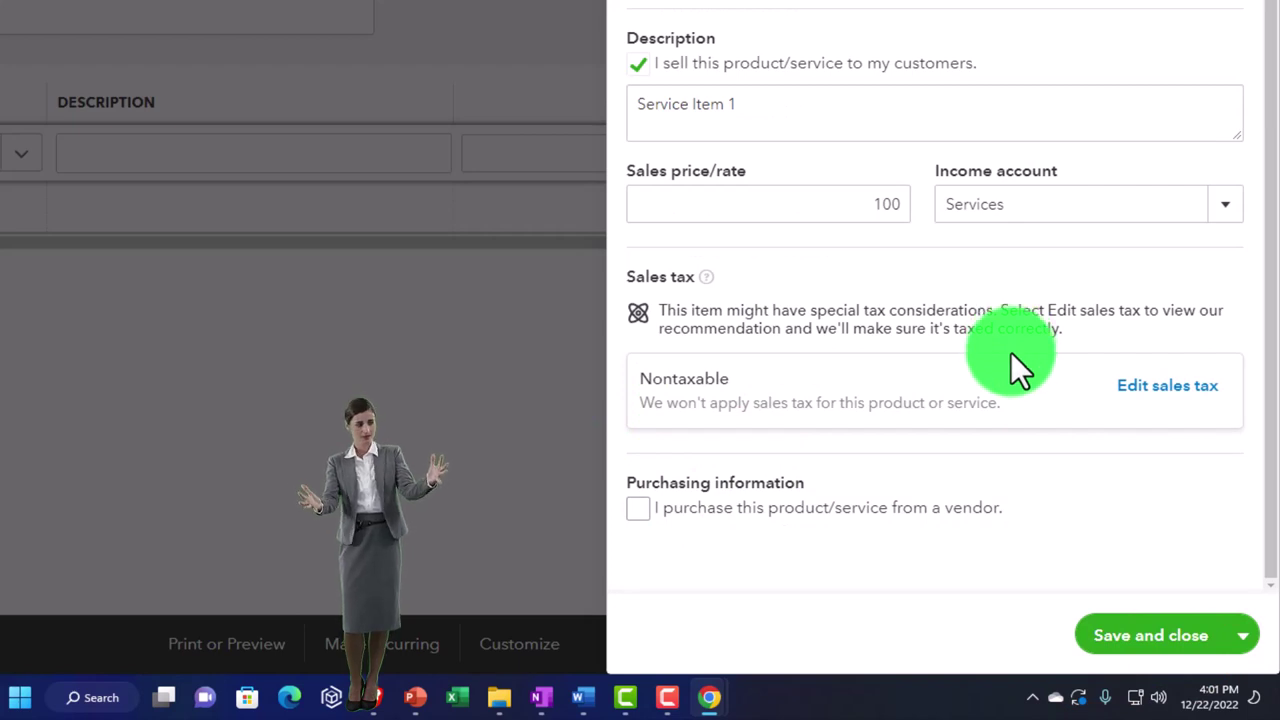
left_click(1100, 645)
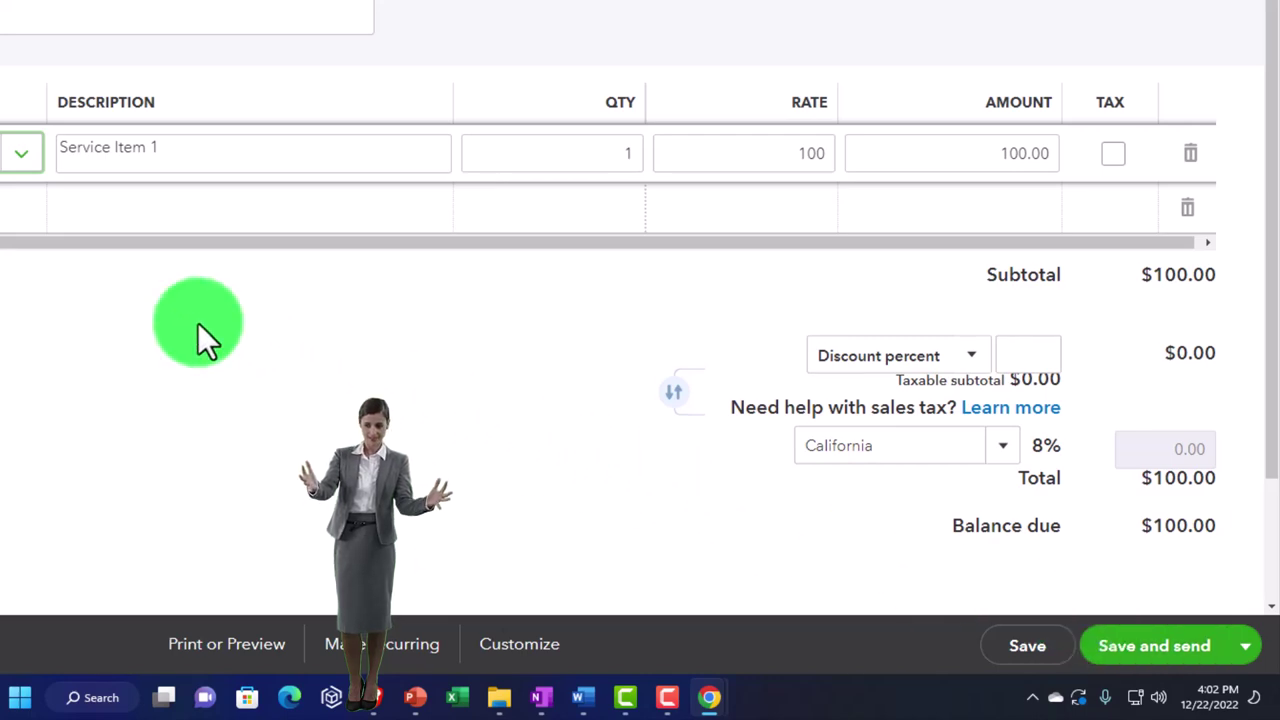
Step: Change line 1's quantity to 2, making its amount $200.00
left_click(640, 153)
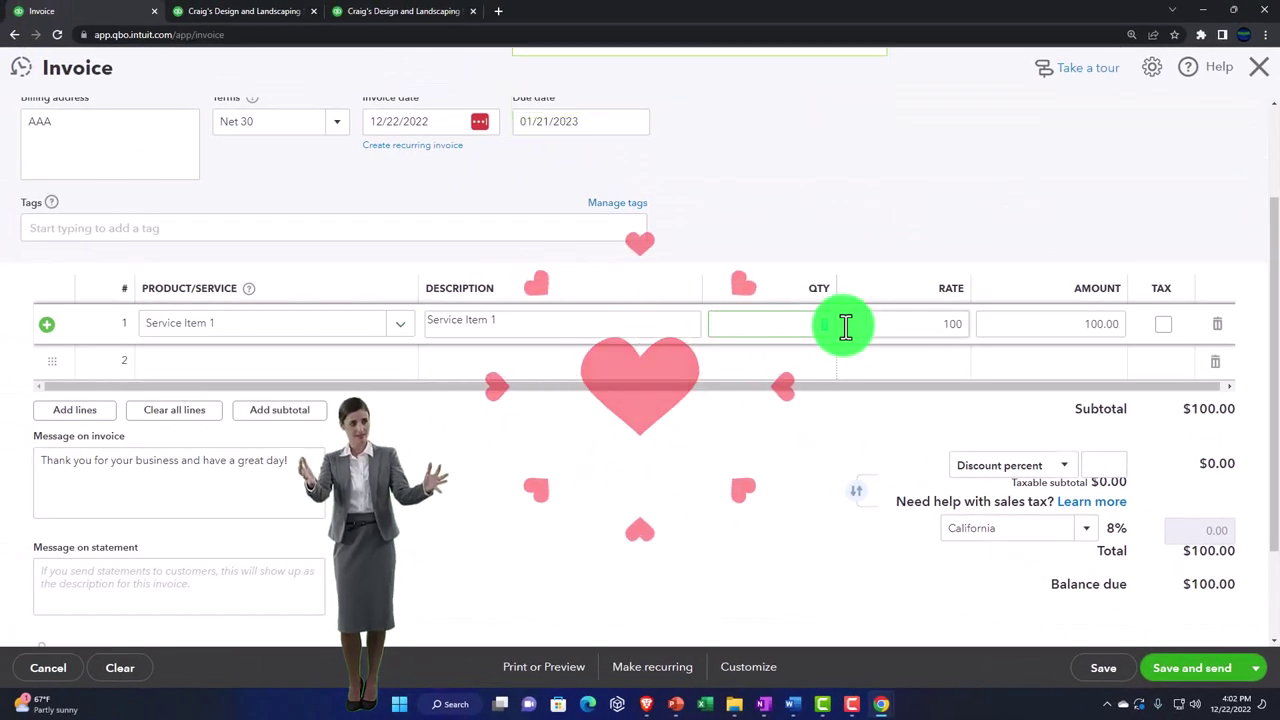
key("Tab")
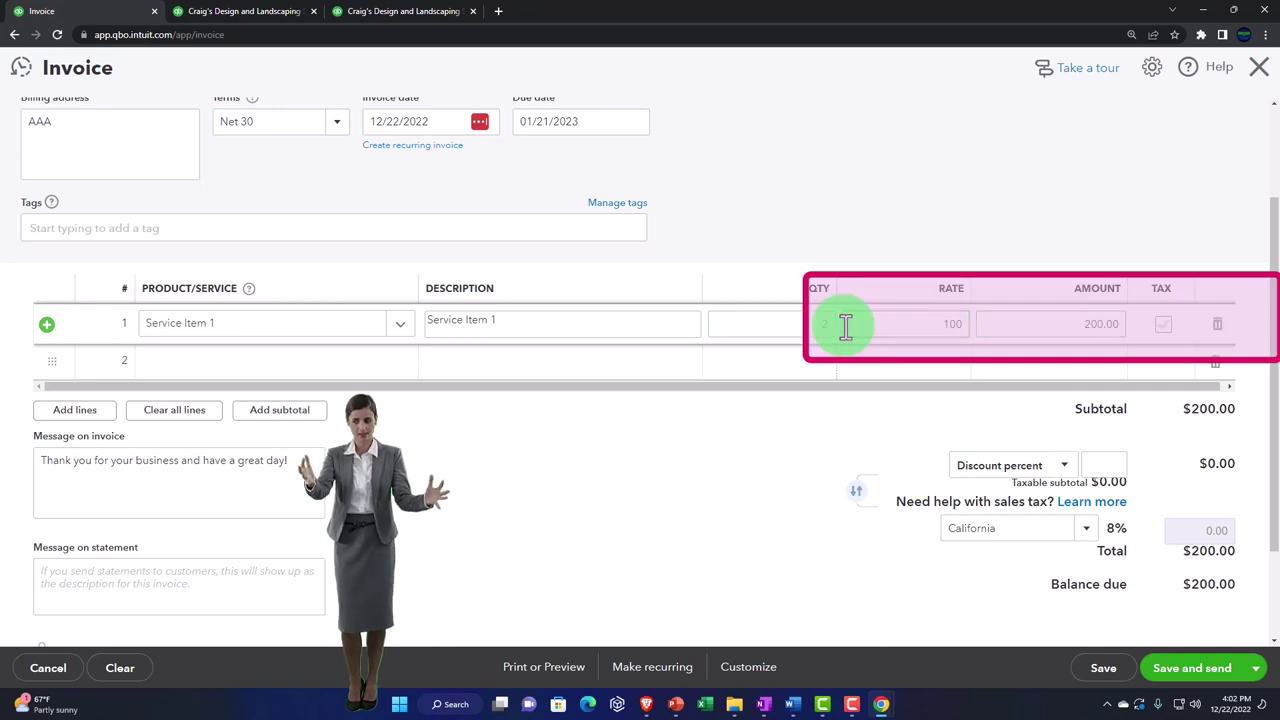
key("Tab")
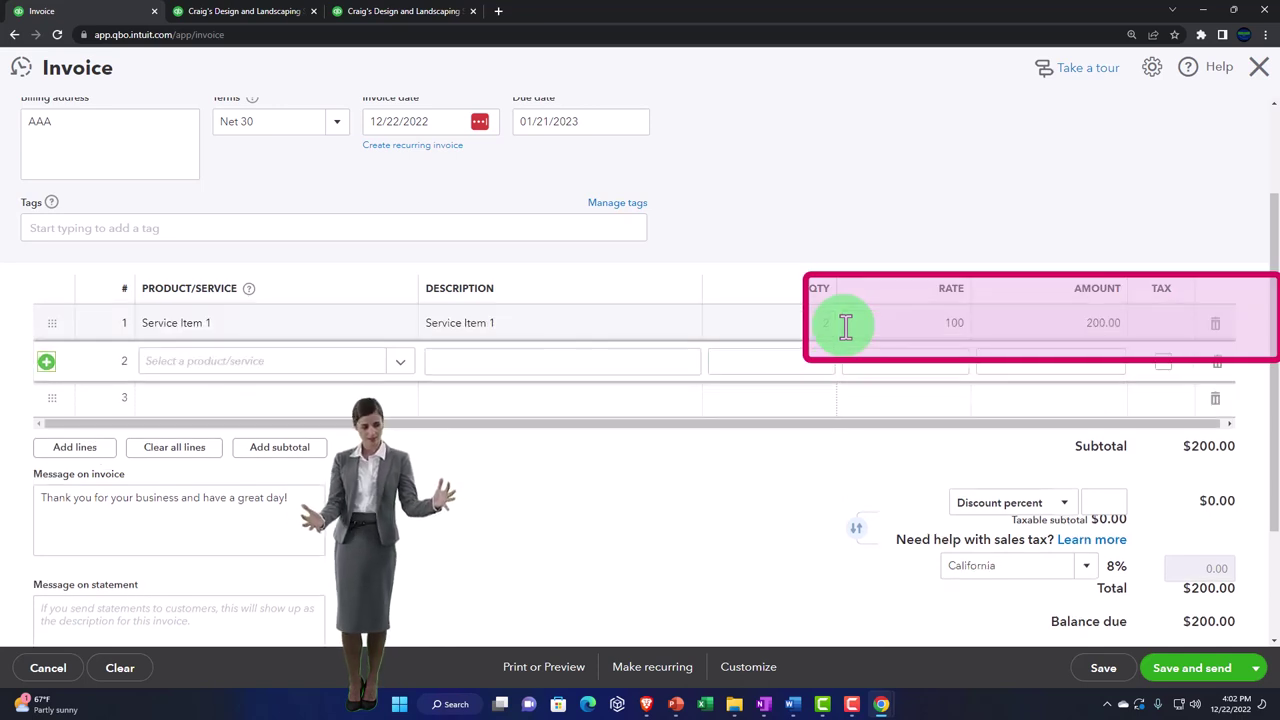
Step: Add a second Service Item 1 line with quantity 1, bringing the subtotal to $300.00
left_click(178, 364)
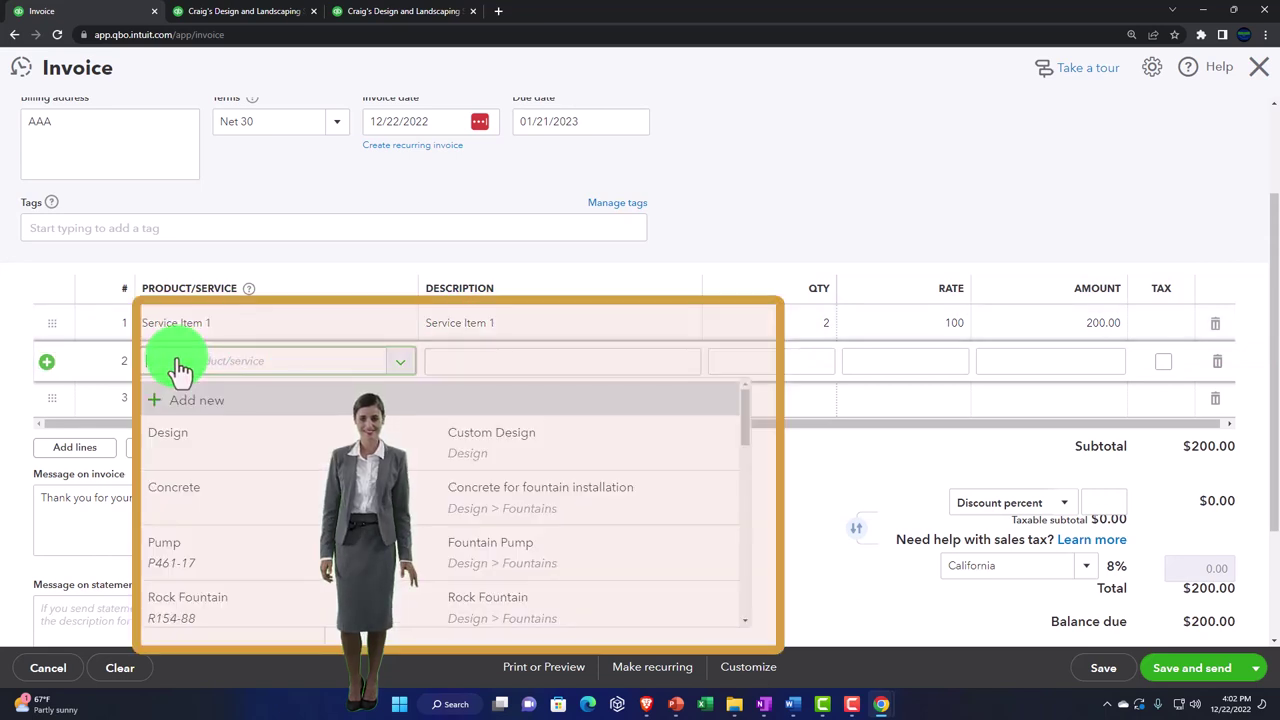
type("ser")
key("Down")
key("Down")
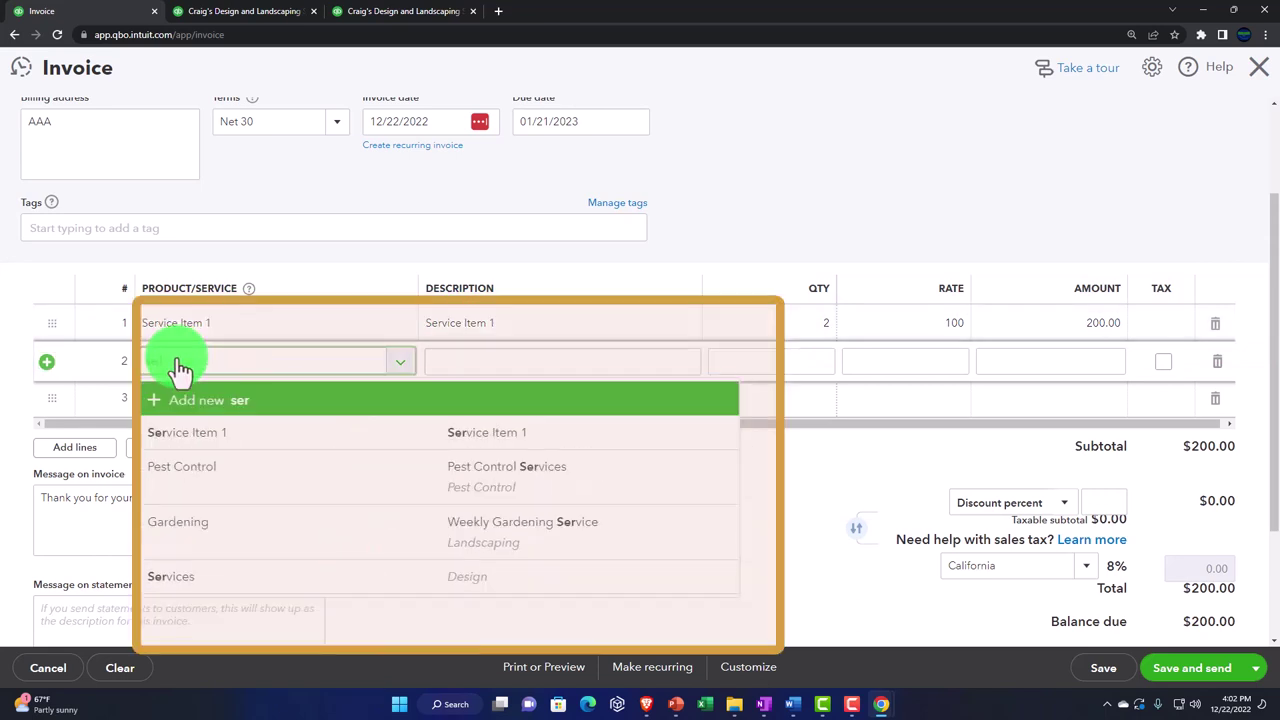
key("Tab")
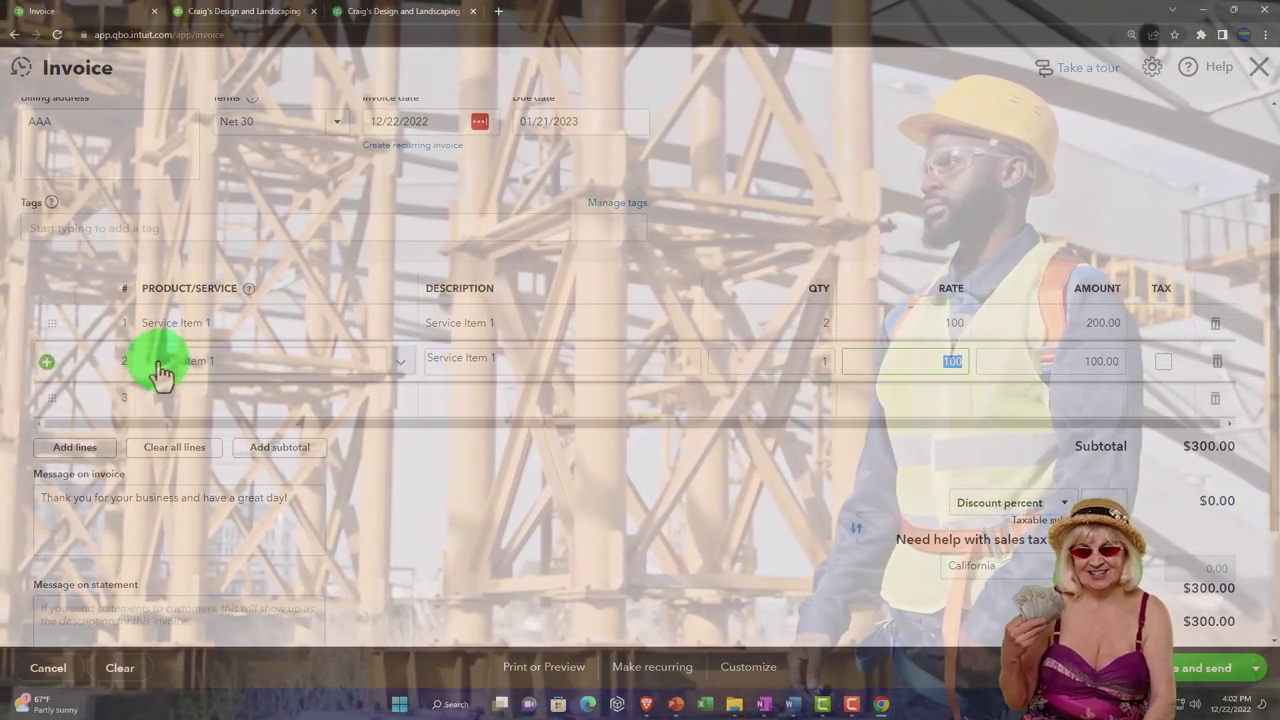
left_click(105, 453)
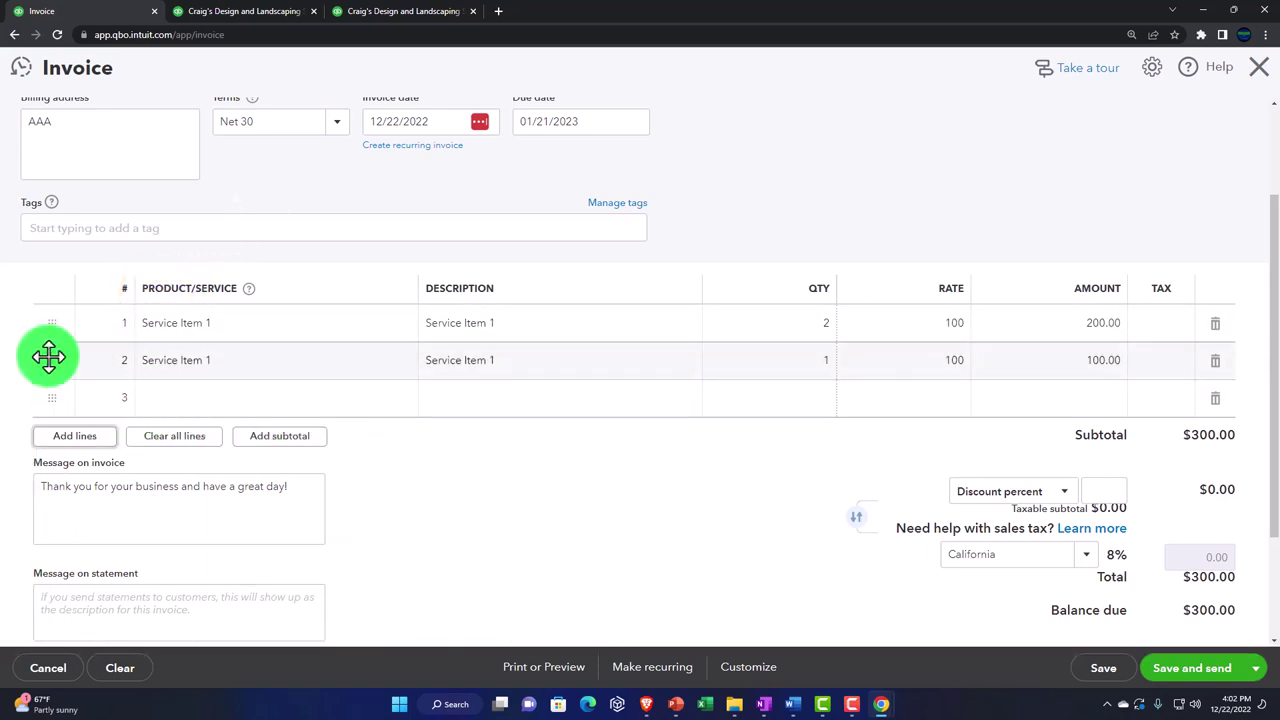
Step: Replace the default thank-you note in the invoice message with 'Hi'
left_click_drag(48, 342, 70, 390)
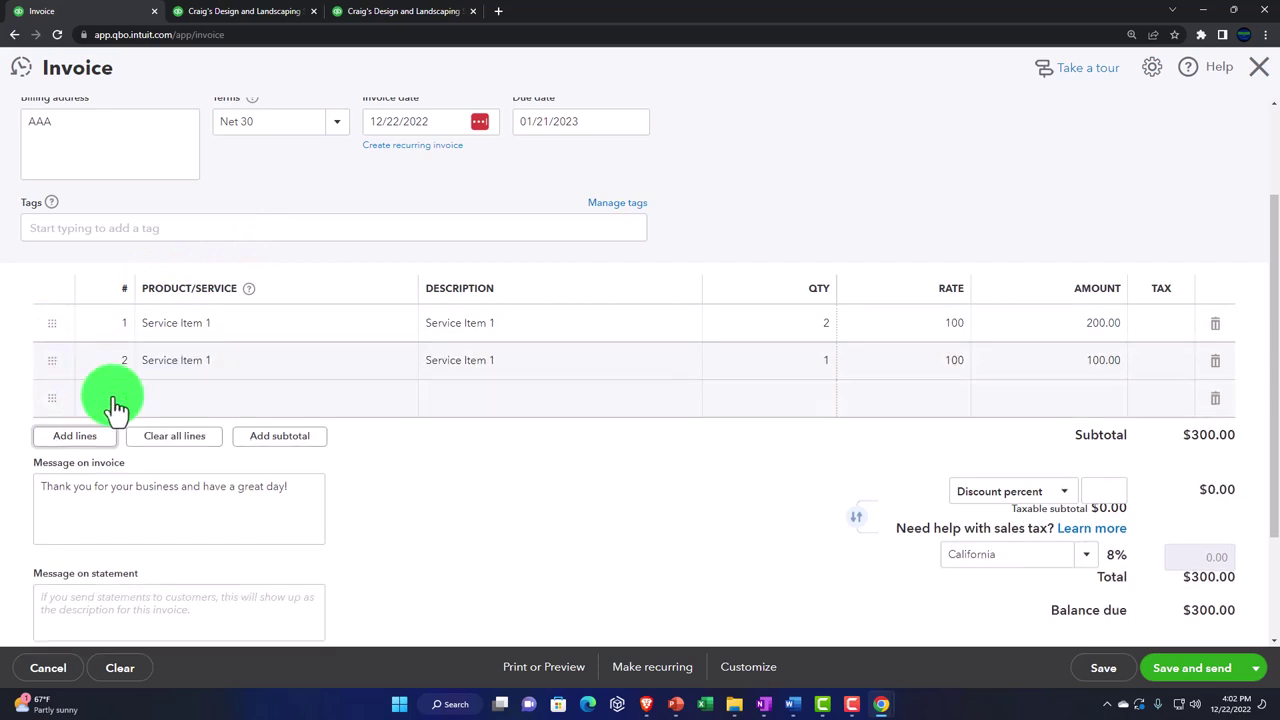
scroll(429, 470, "down", 2)
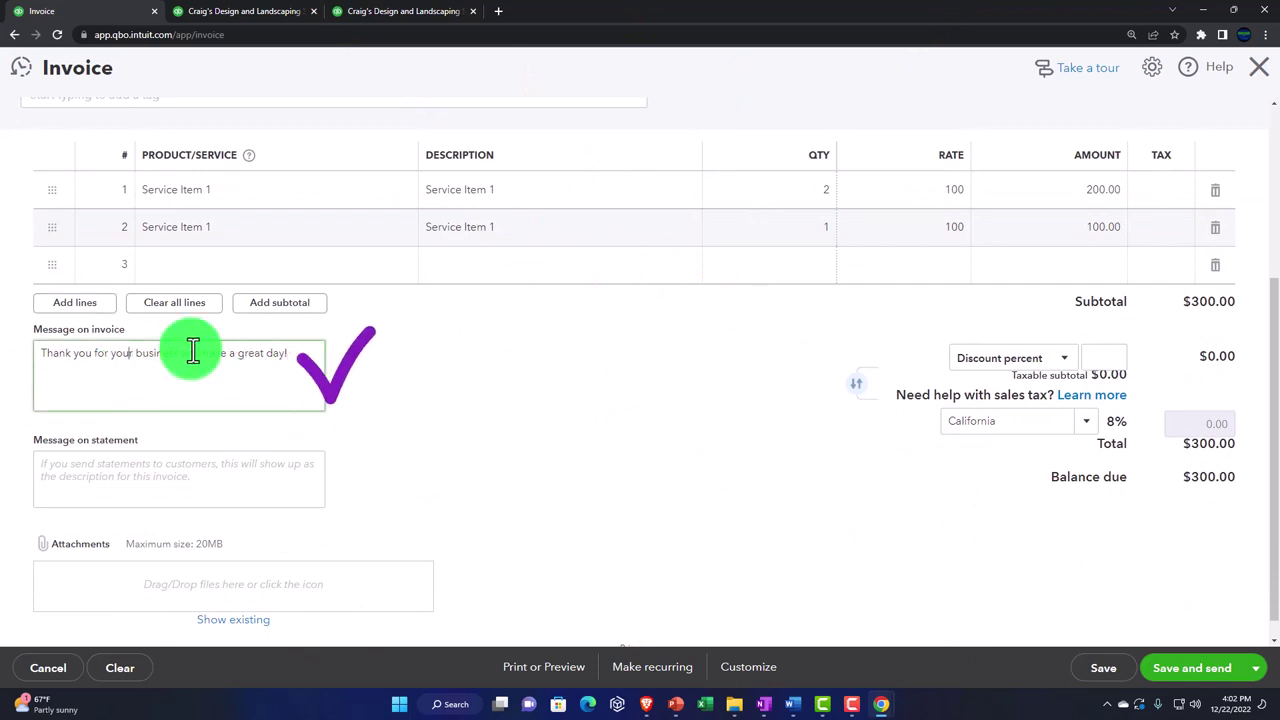
left_click_drag(287, 353, 5, 355)
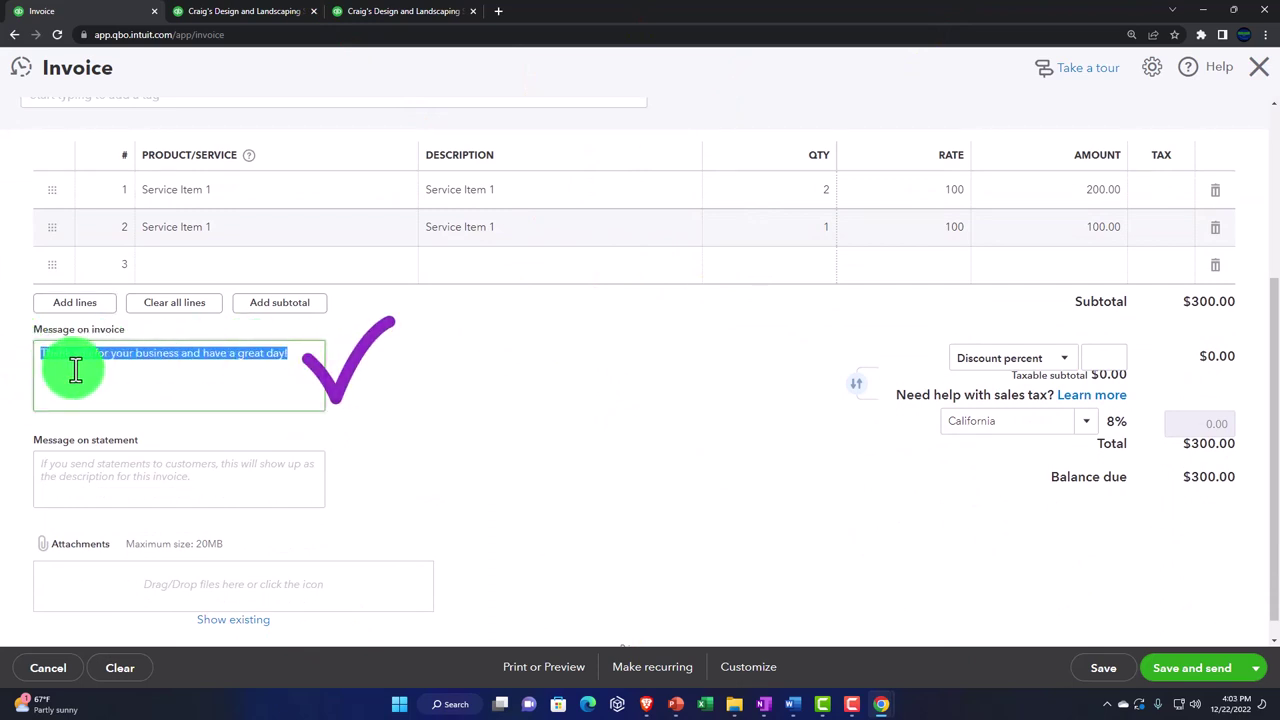
type("H")
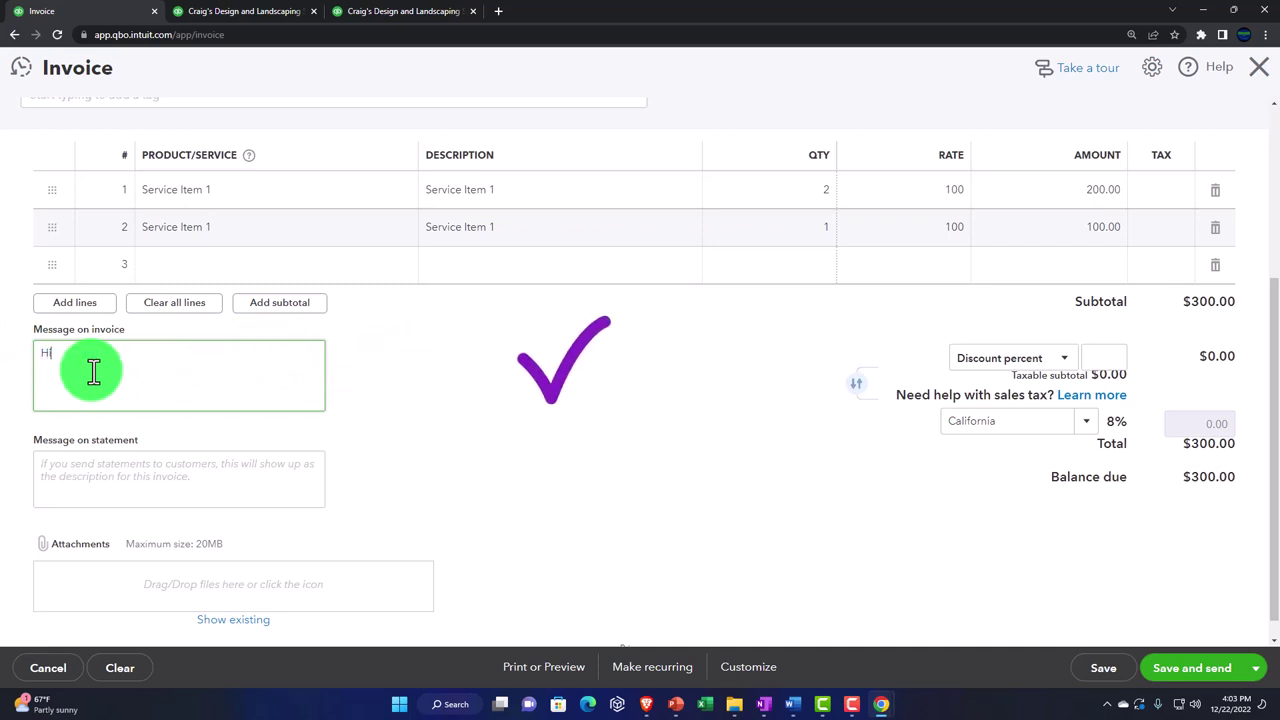
scroll(93, 383, "down", 1)
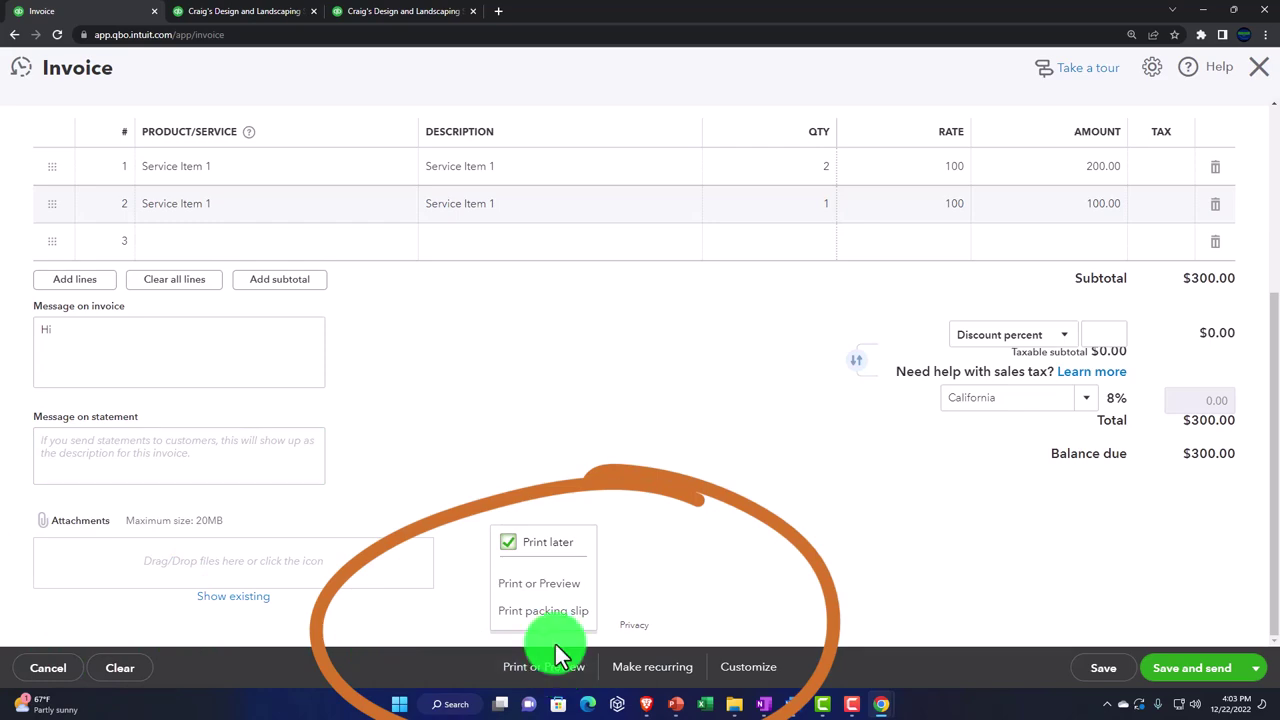
Step: Save the invoice as #1038 and review its print preview PDF, then close it
left_click(556, 586)
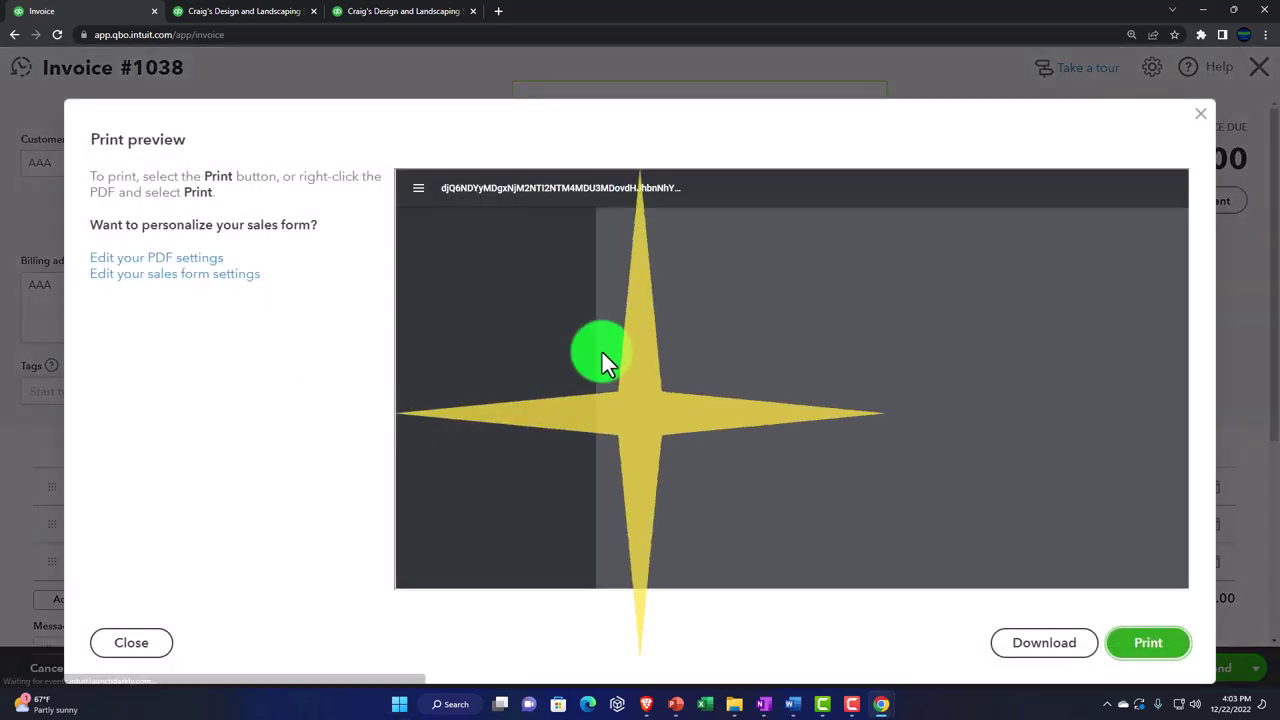
scroll(607, 368, "down", 3)
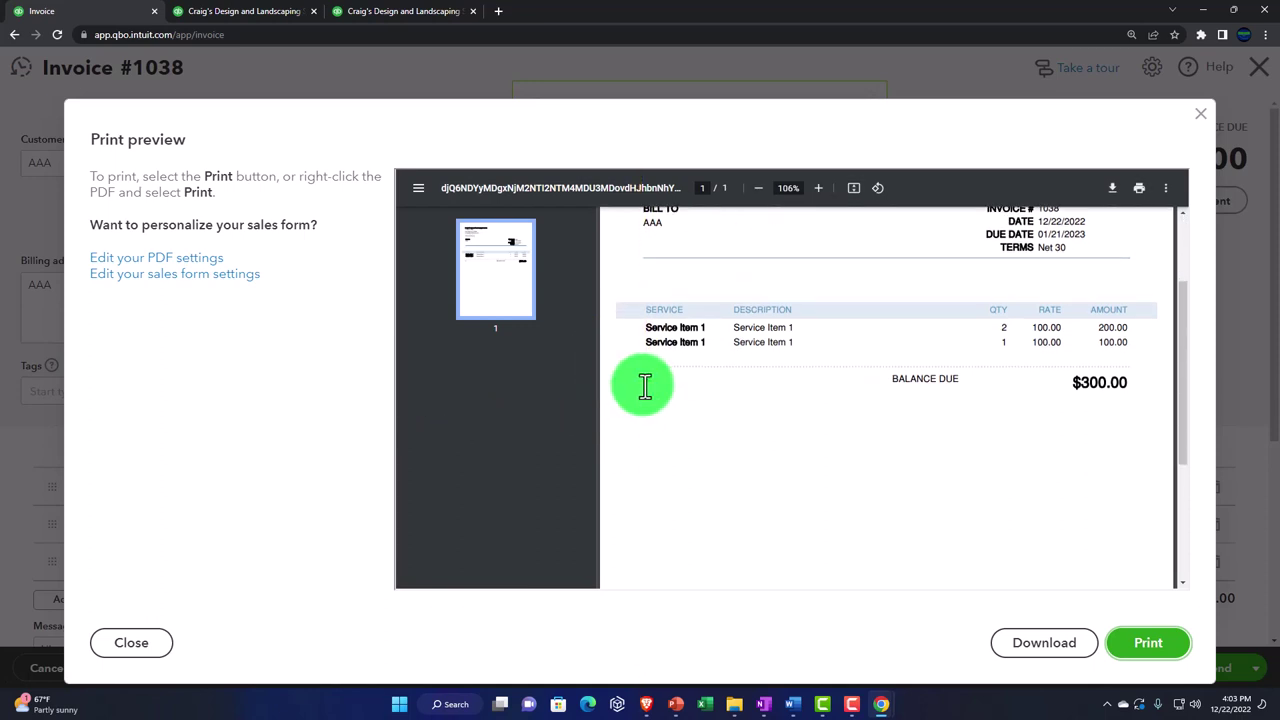
scroll(661, 406, "up", 3)
scroll(661, 406, "down", 6)
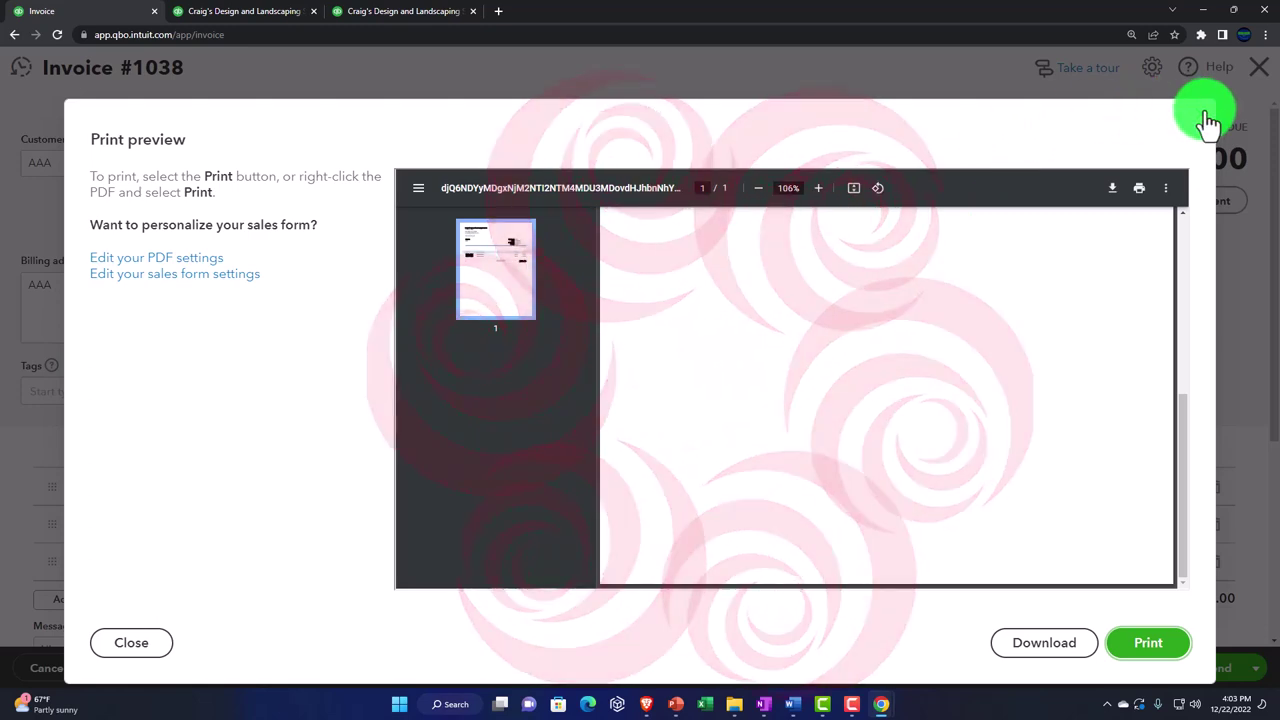
left_click(1208, 120)
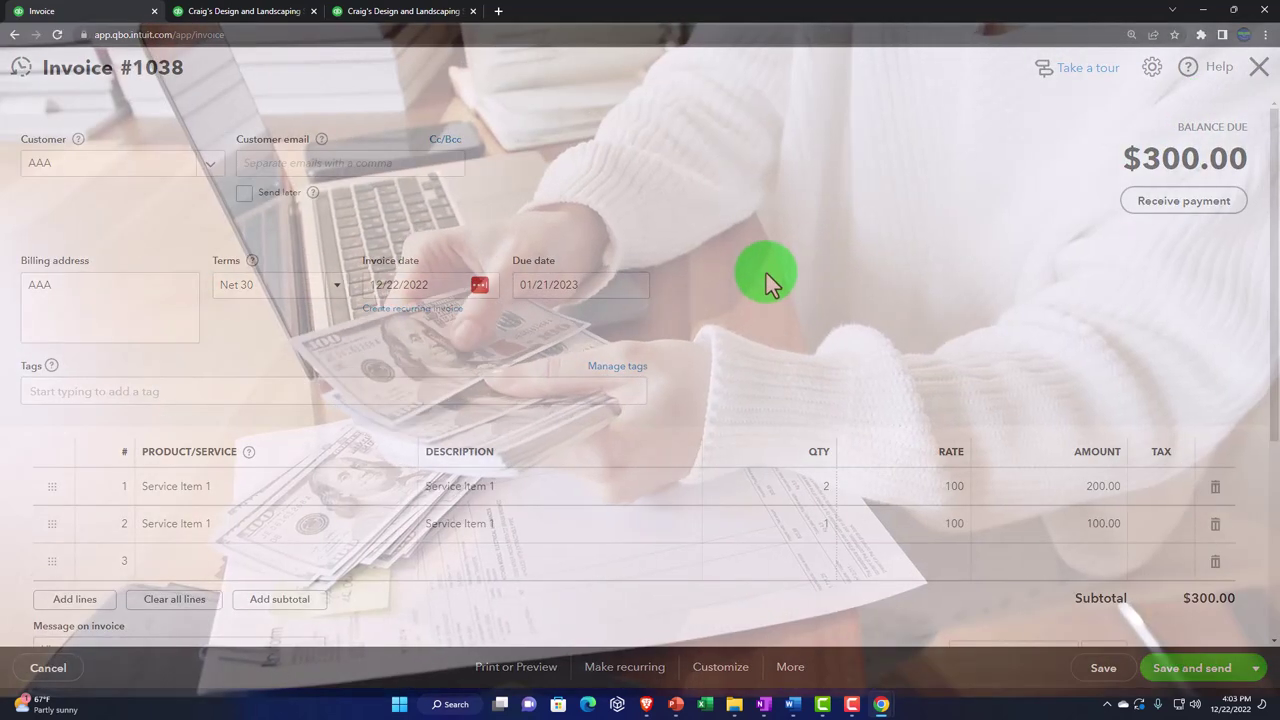
scroll(766, 273, "down", 3)
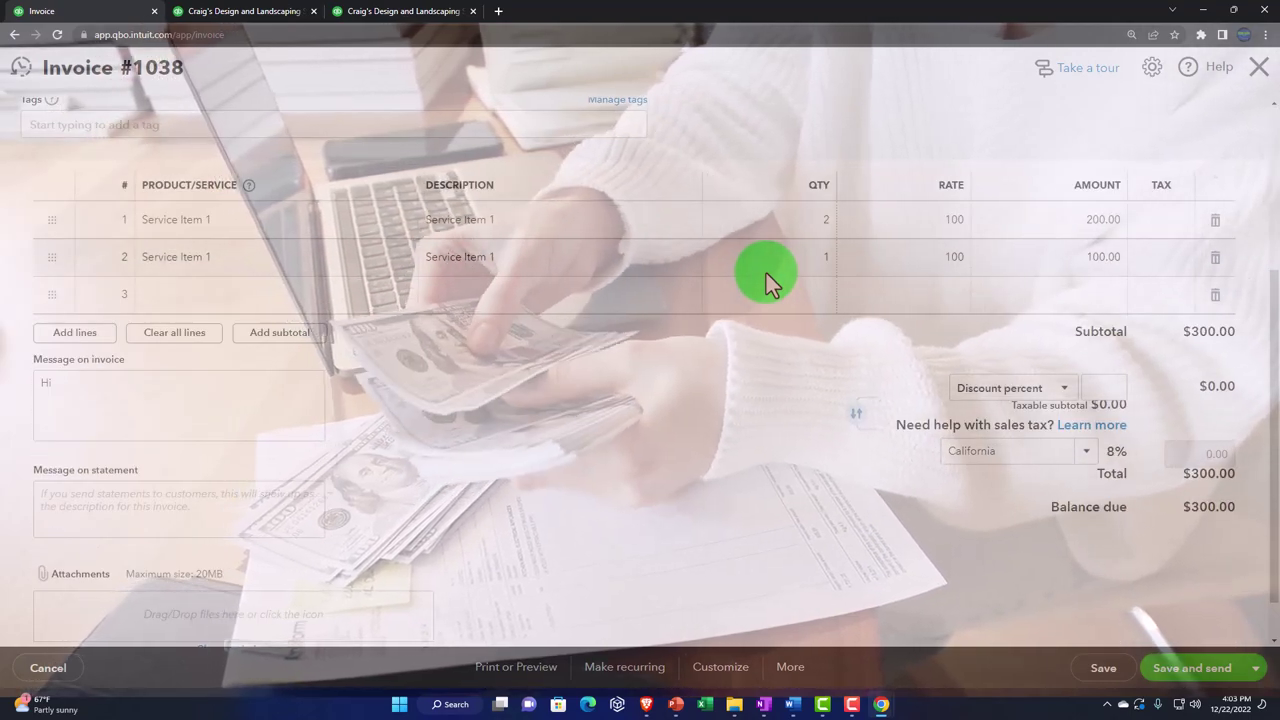
scroll(766, 280, "down", 1)
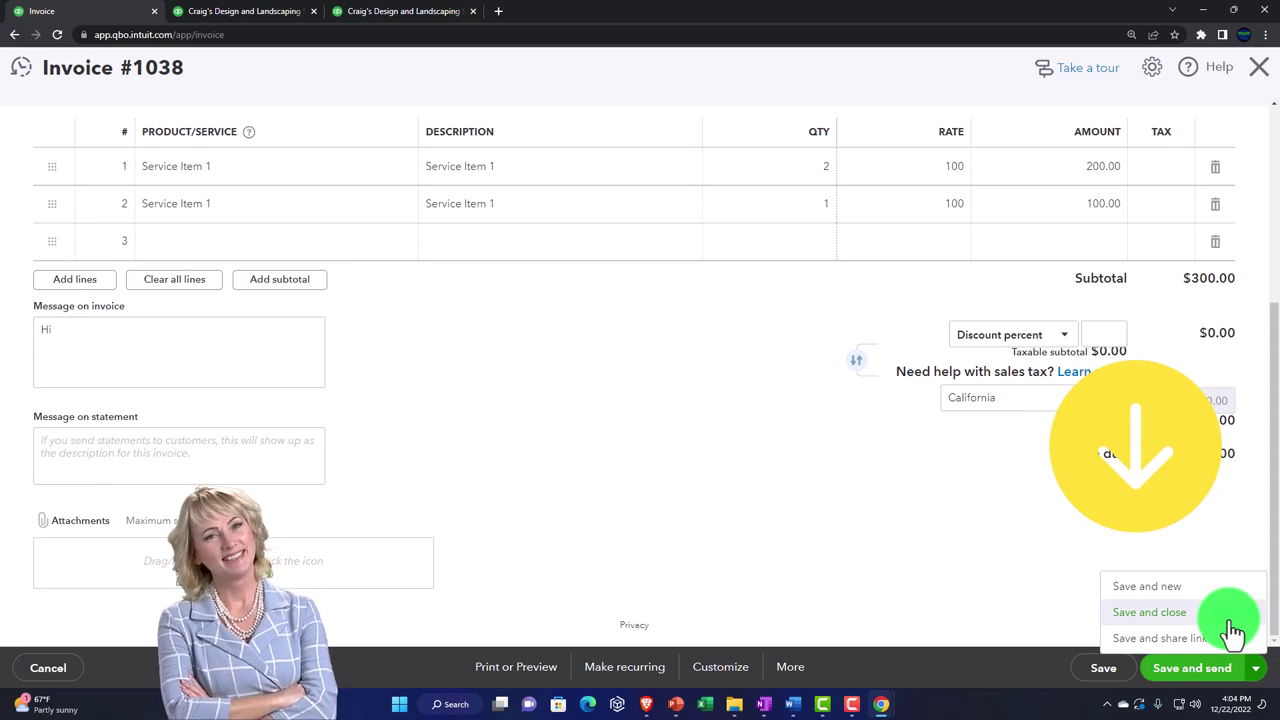
left_click(926, 574)
scroll(926, 574, "up", 2)
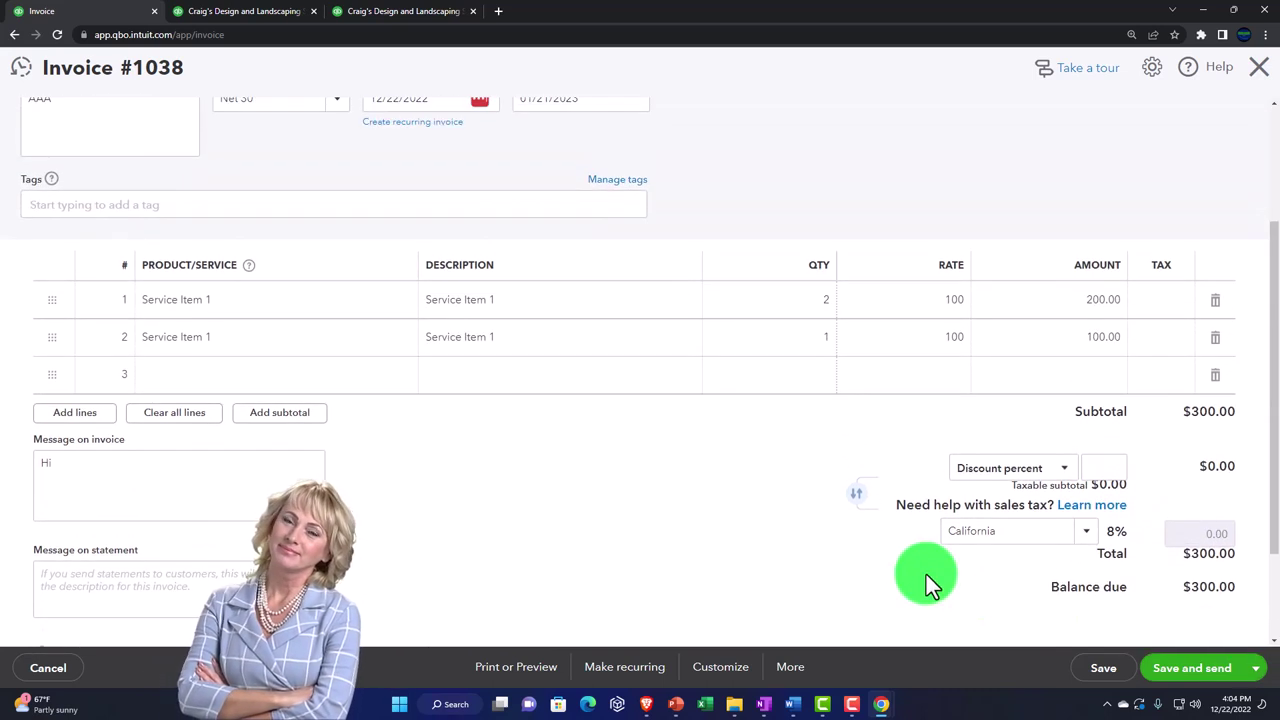
scroll(926, 574, "up", 1)
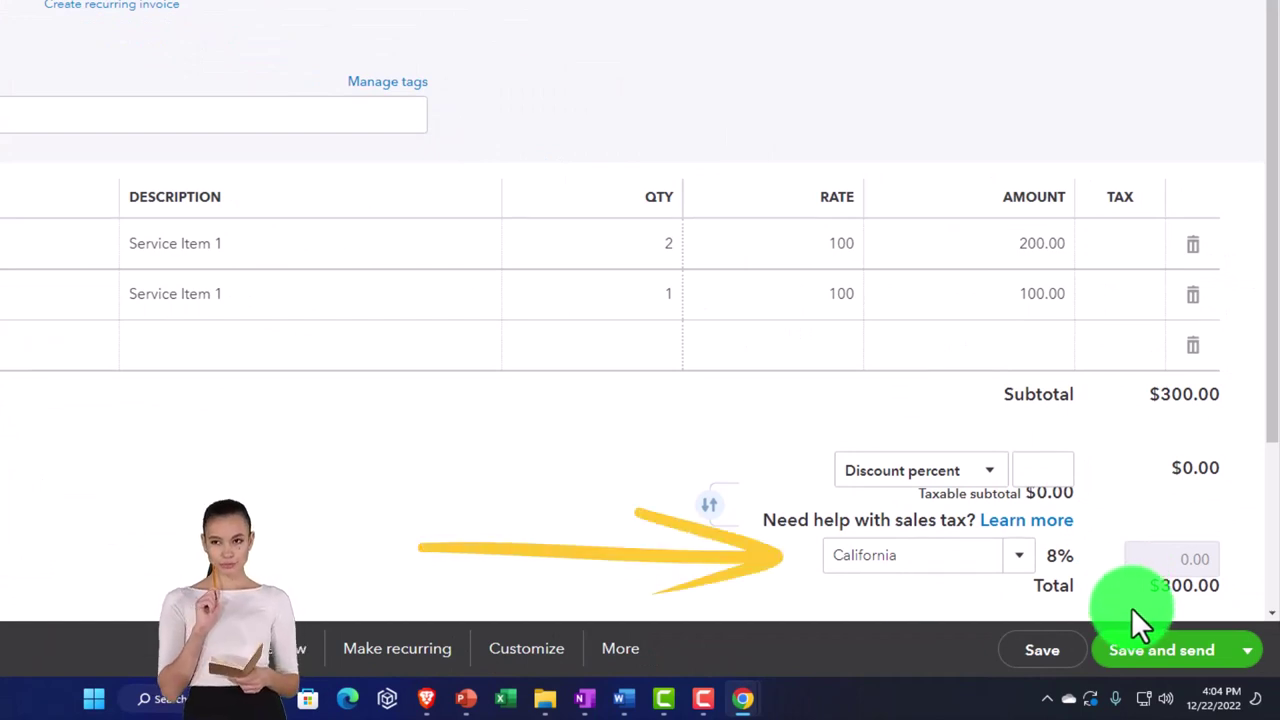
Step: Save and close Invoice 1038, then rerun the Balance Sheet showing A/R at 5,581.52
left_click(1242, 652)
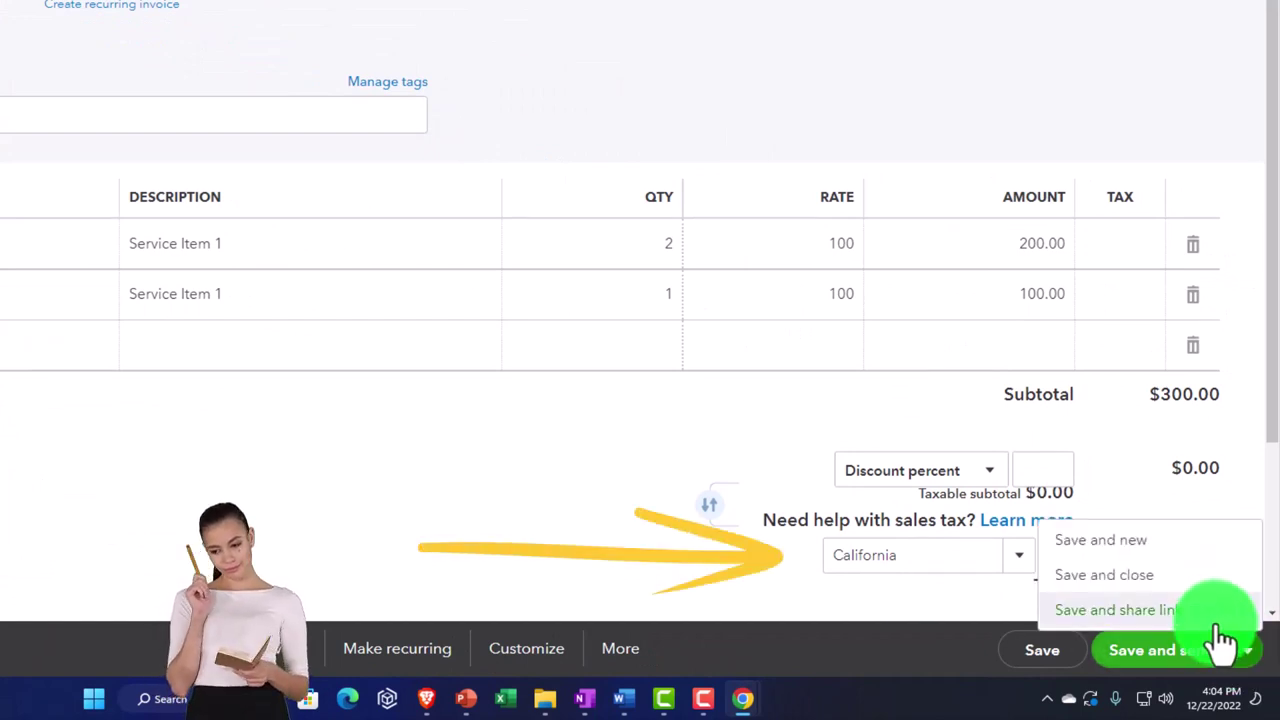
left_click(1168, 578)
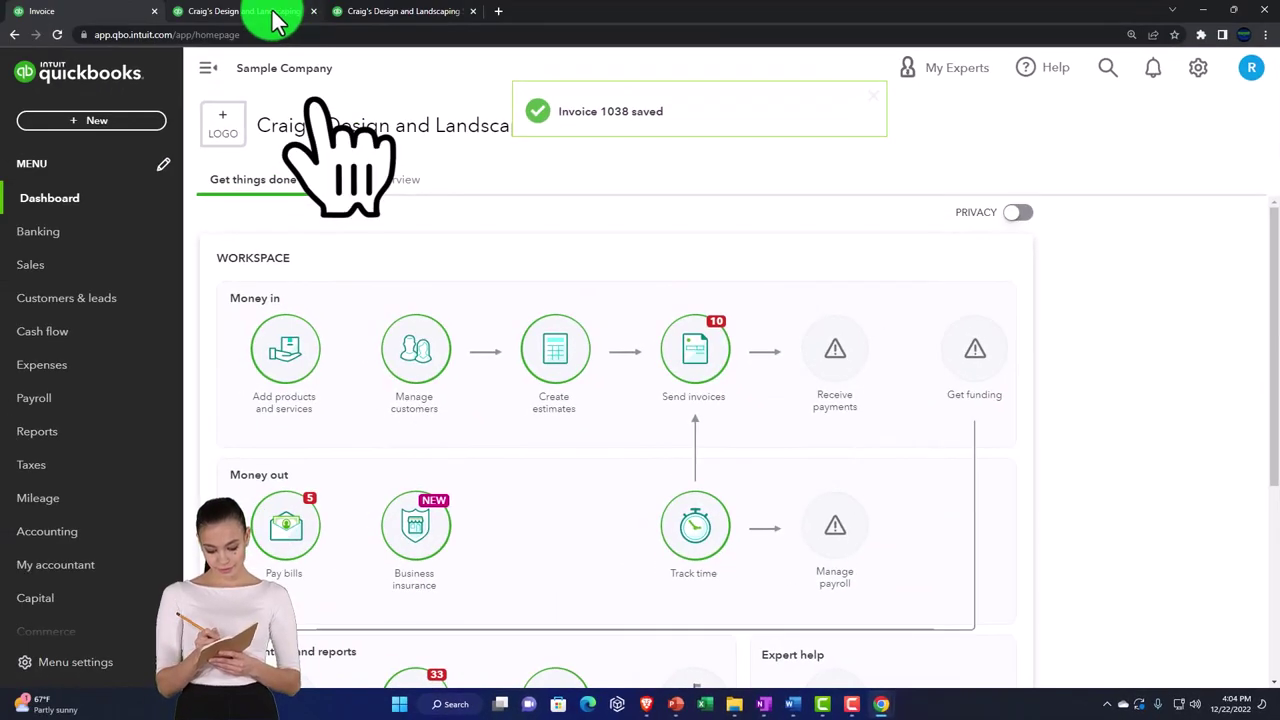
left_click(251, 12)
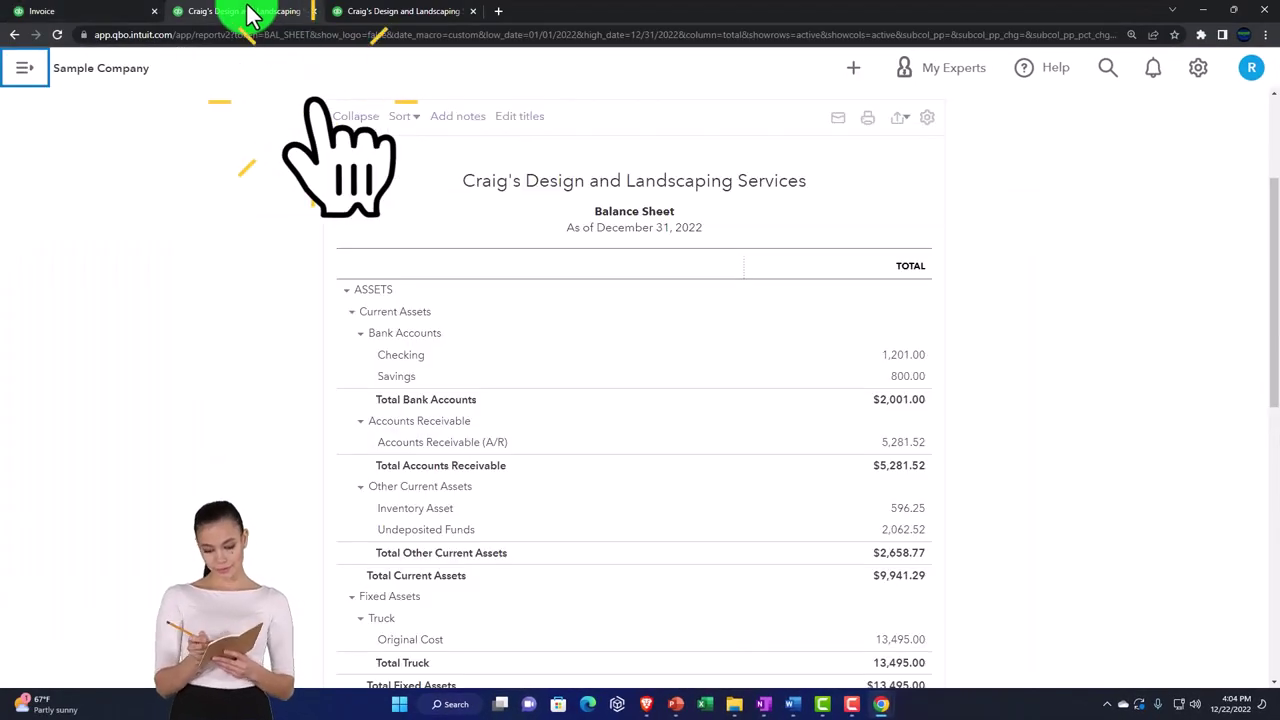
scroll(190, 322, "up", 1)
scroll(190, 322, "up", 3)
left_click(755, 255)
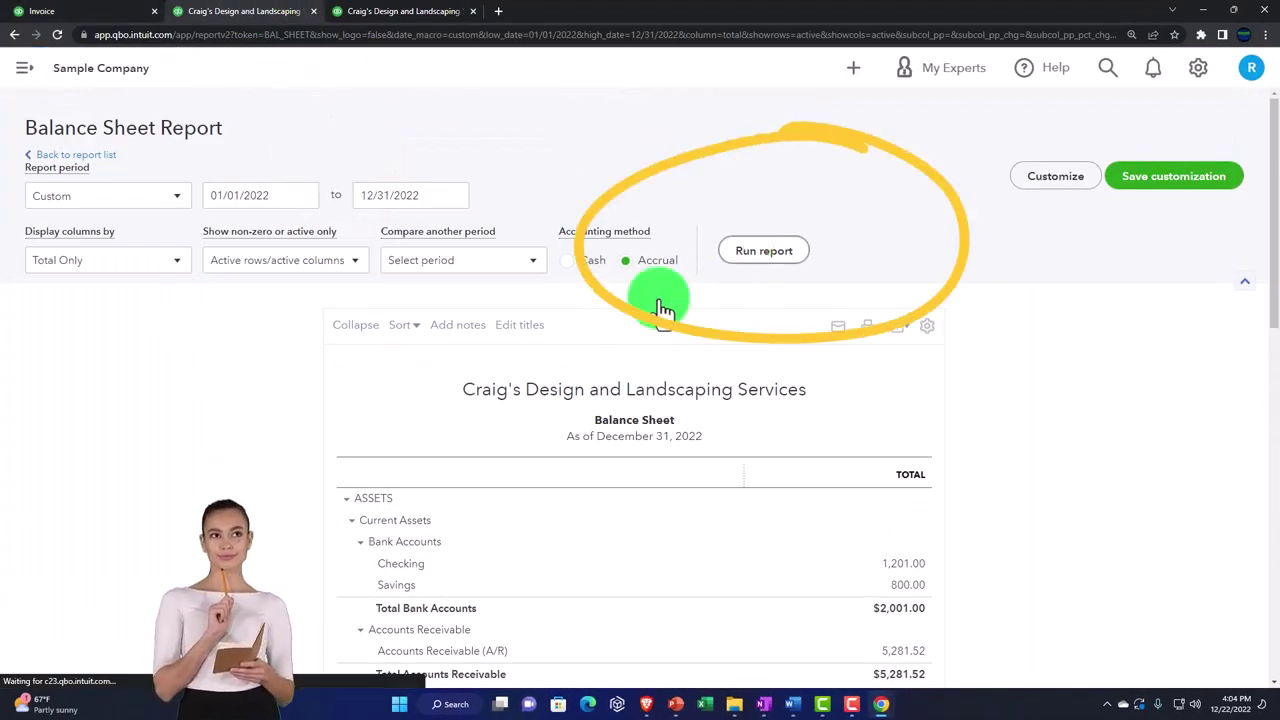
scroll(272, 440, "down", 3)
key("ctrl+plus")
key("ctrl+plus")
key("ctrl+plus")
key("ctrl+plus")
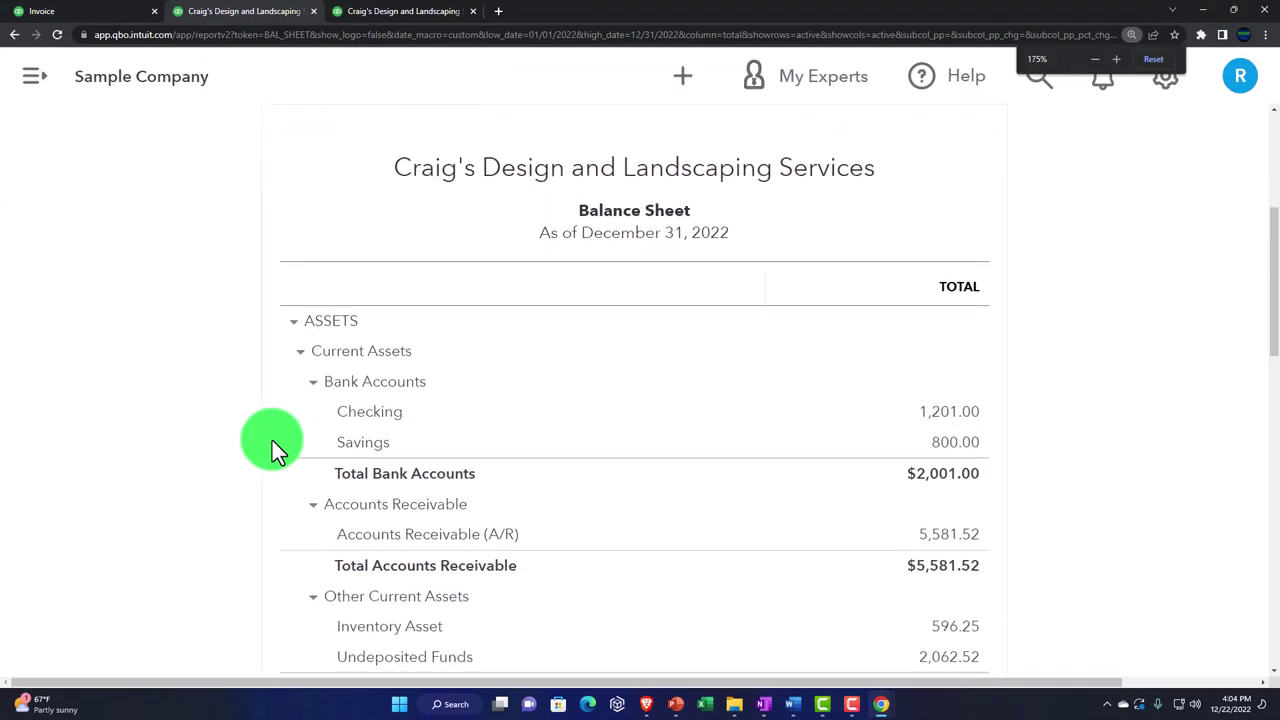
Step: Drill into Balance Sheet Accounts Receivable and open AAA's Invoice #1038 from the transaction report
scroll(318, 430, "down", 2)
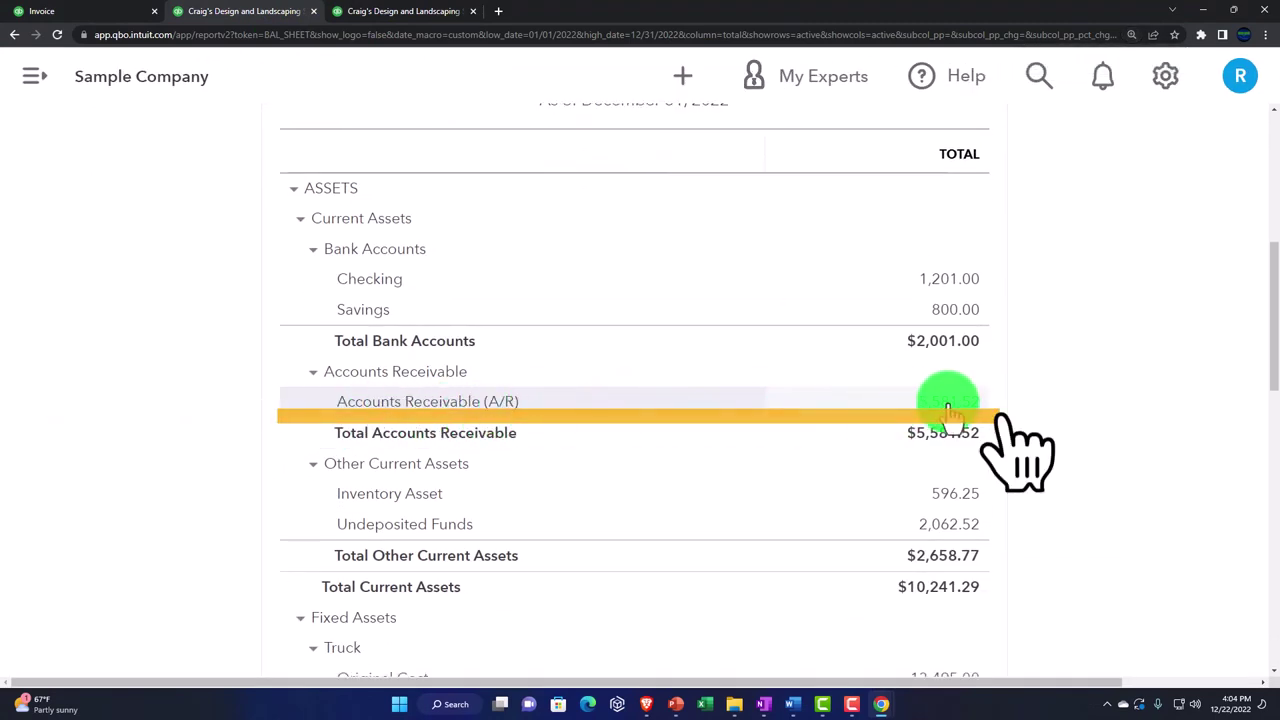
left_click(948, 405)
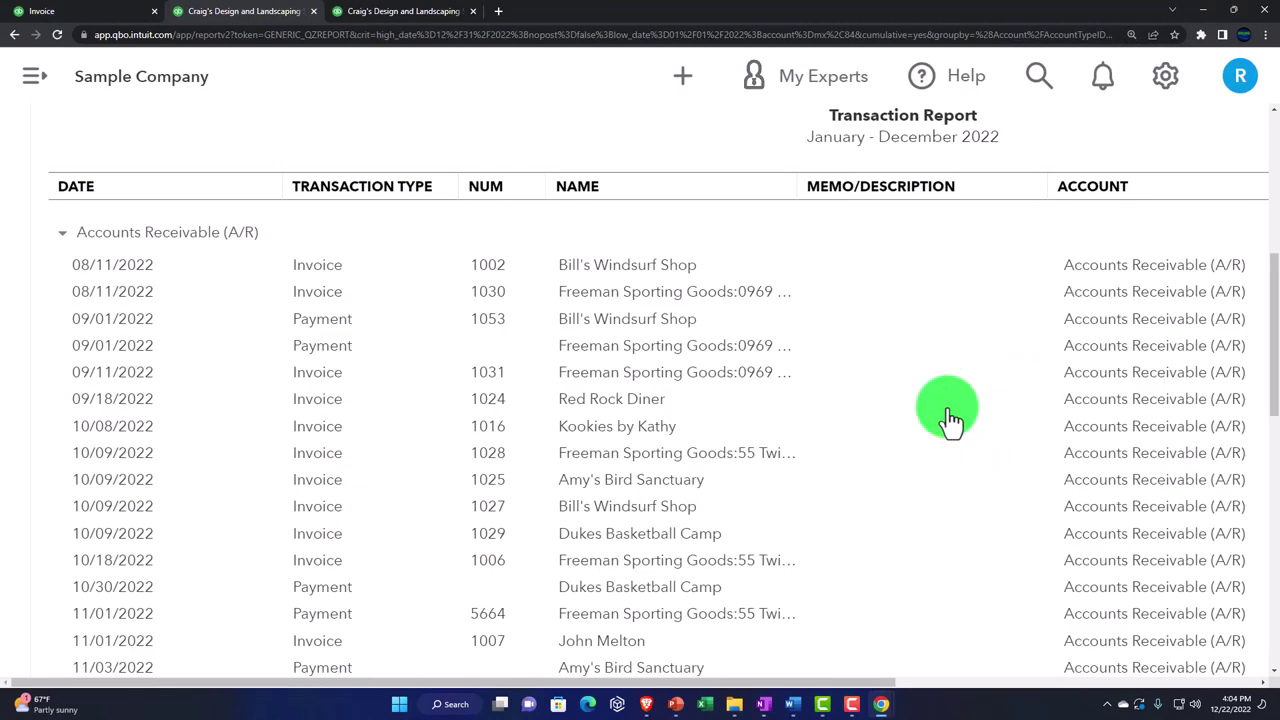
scroll(947, 407, "down", 3)
scroll(947, 407, "down", 7)
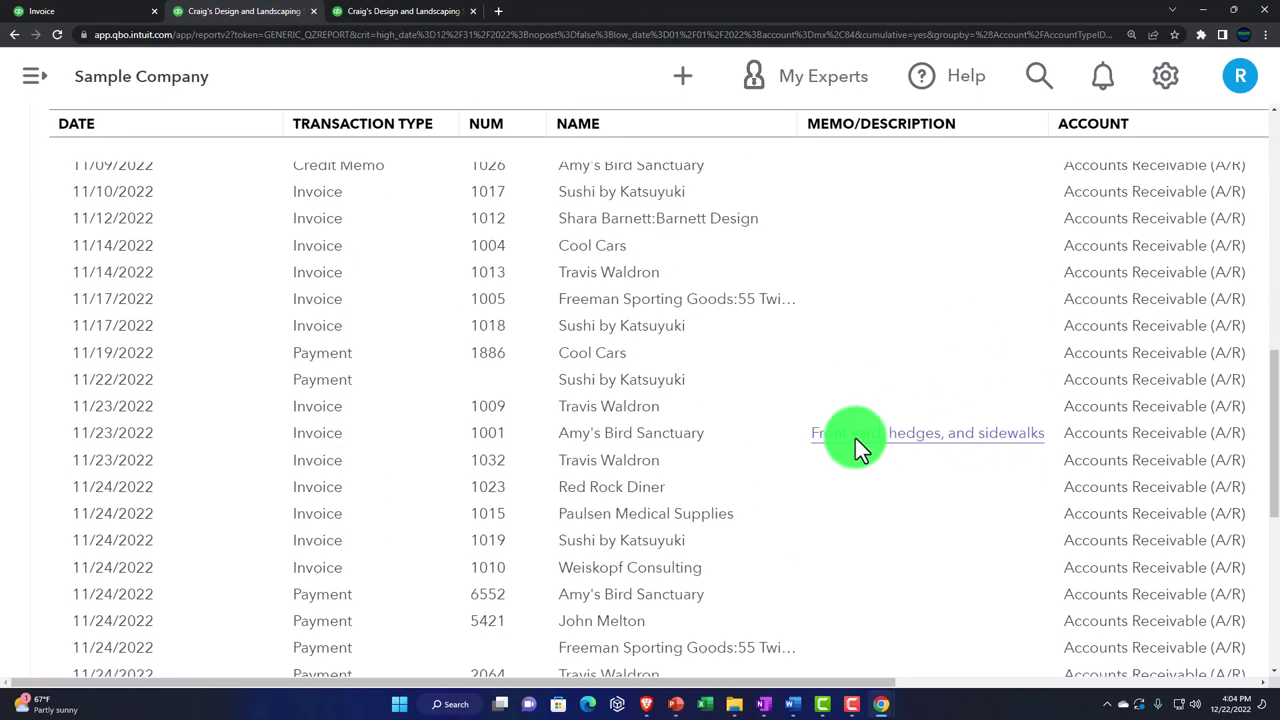
scroll(841, 440, "down", 2)
key("ctrl+minus")
key("ctrl+minus")
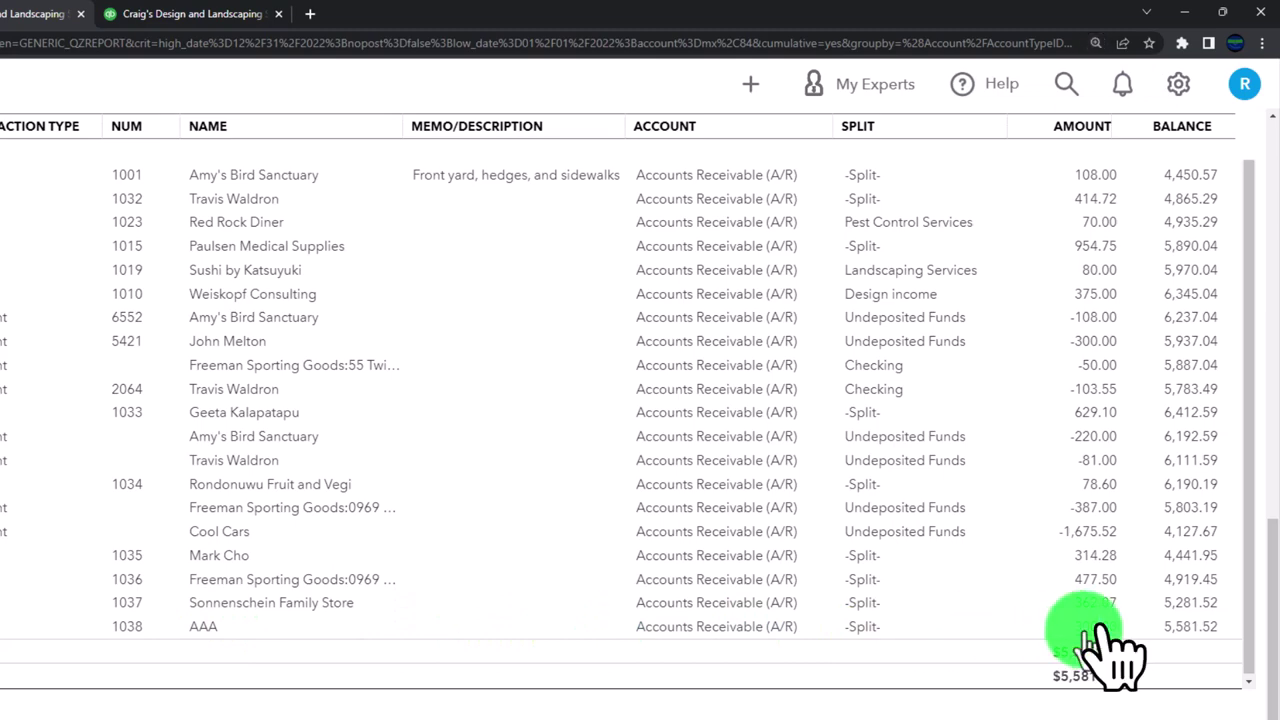
left_click(1098, 625)
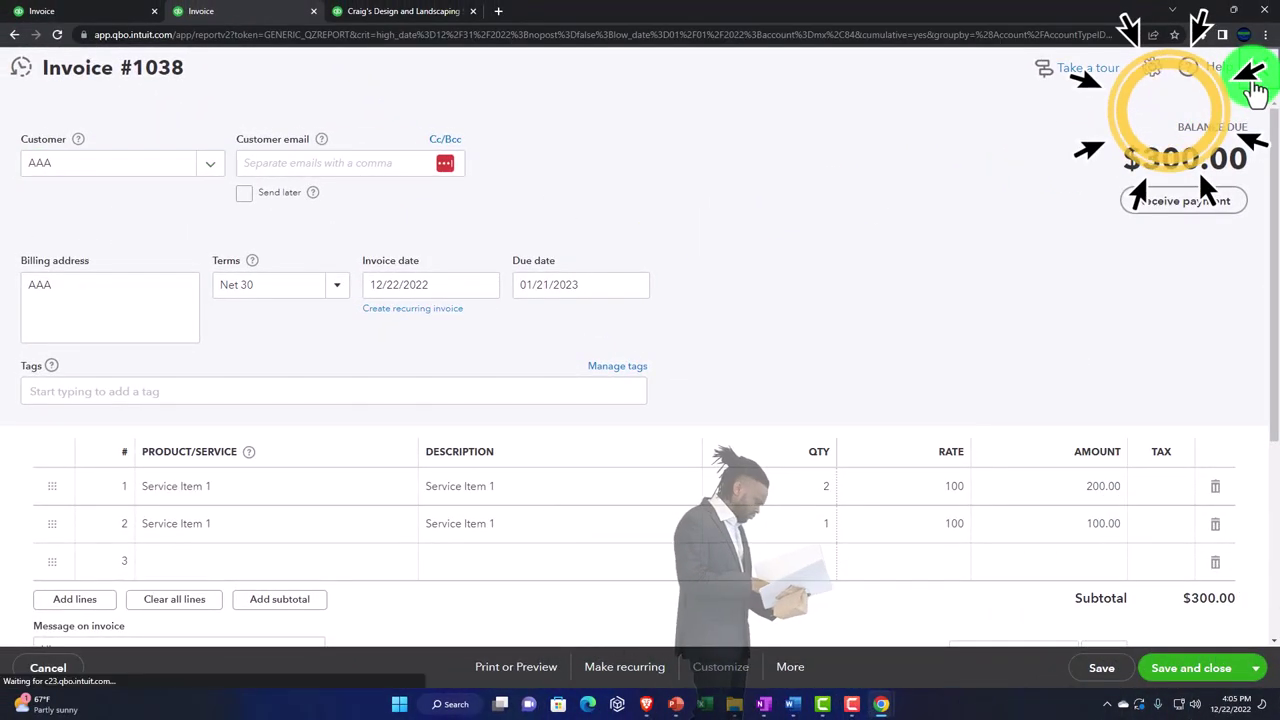
Step: Close the invoice and return to the Balance Sheet summary
left_click(1256, 72)
scroll(20, 430, "up", 10)
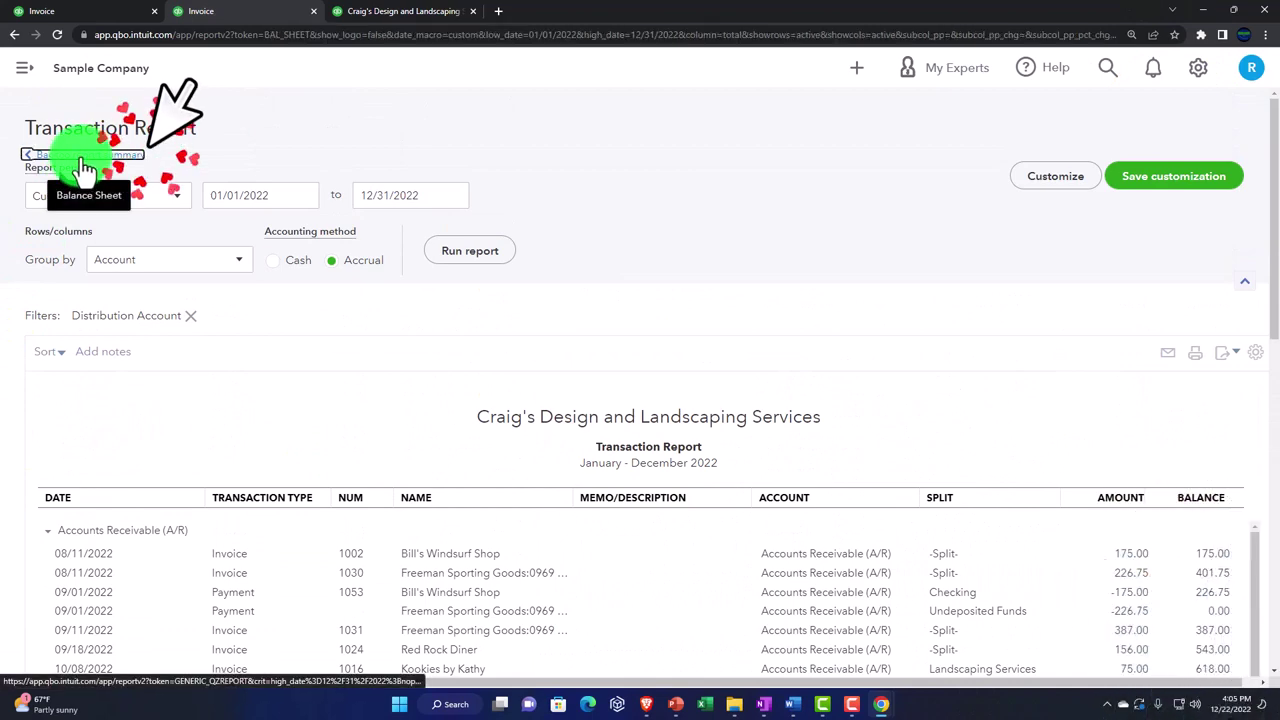
left_click(84, 158)
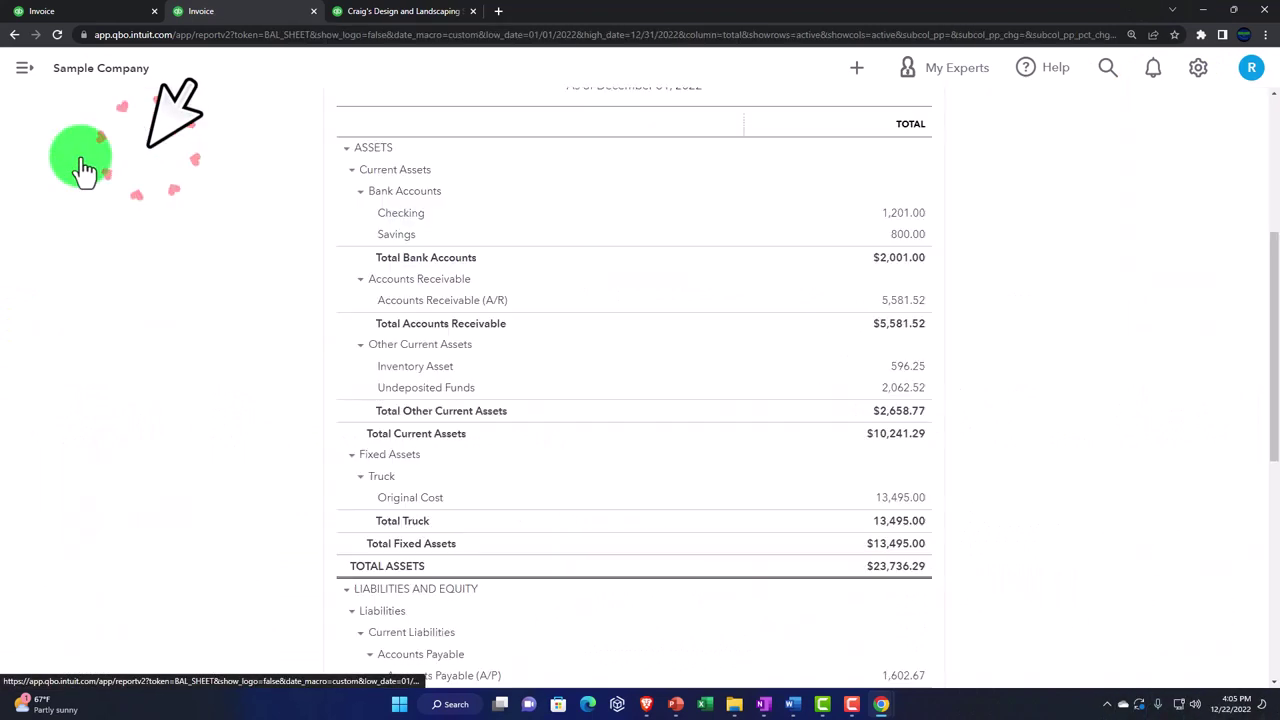
Step: Drill into Profit and Loss Services income of $803.55 to find invoice 1038 for AAA
left_click(378, 20)
scroll(414, 320, "up", 3)
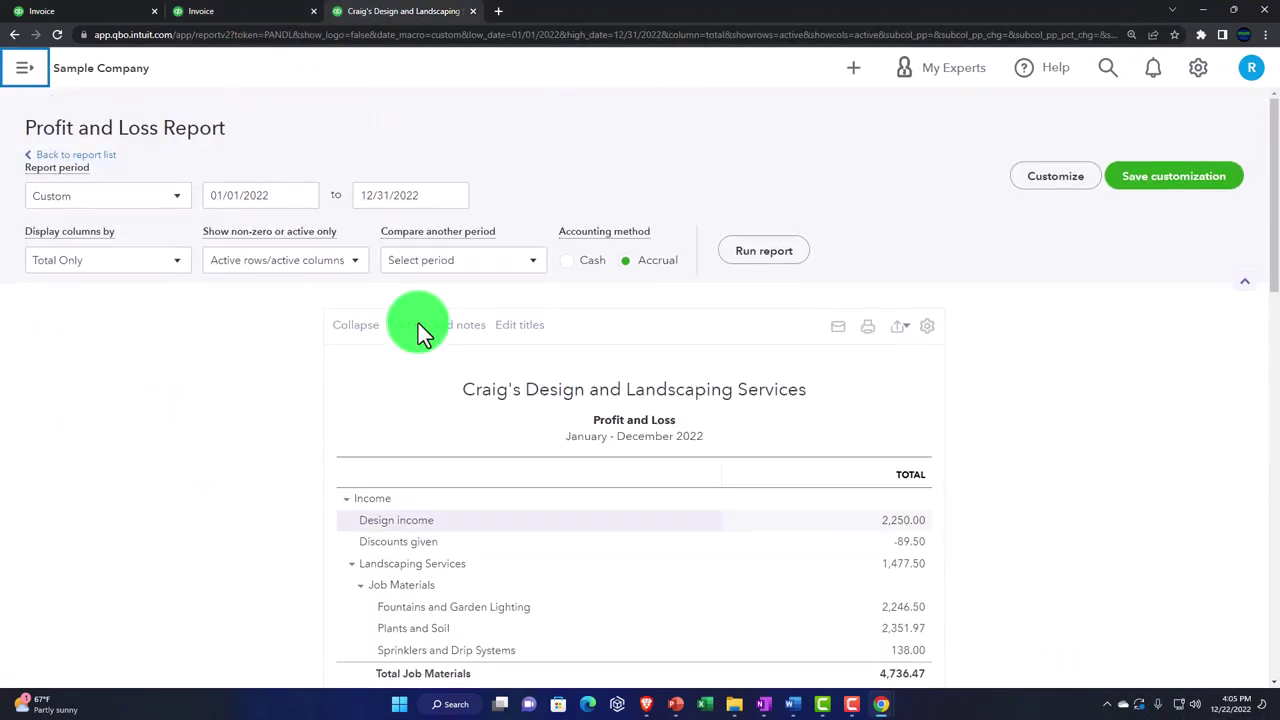
scroll(623, 365, "down", 2)
key("ctrl+plus")
key("ctrl+plus")
key("ctrl+plus")
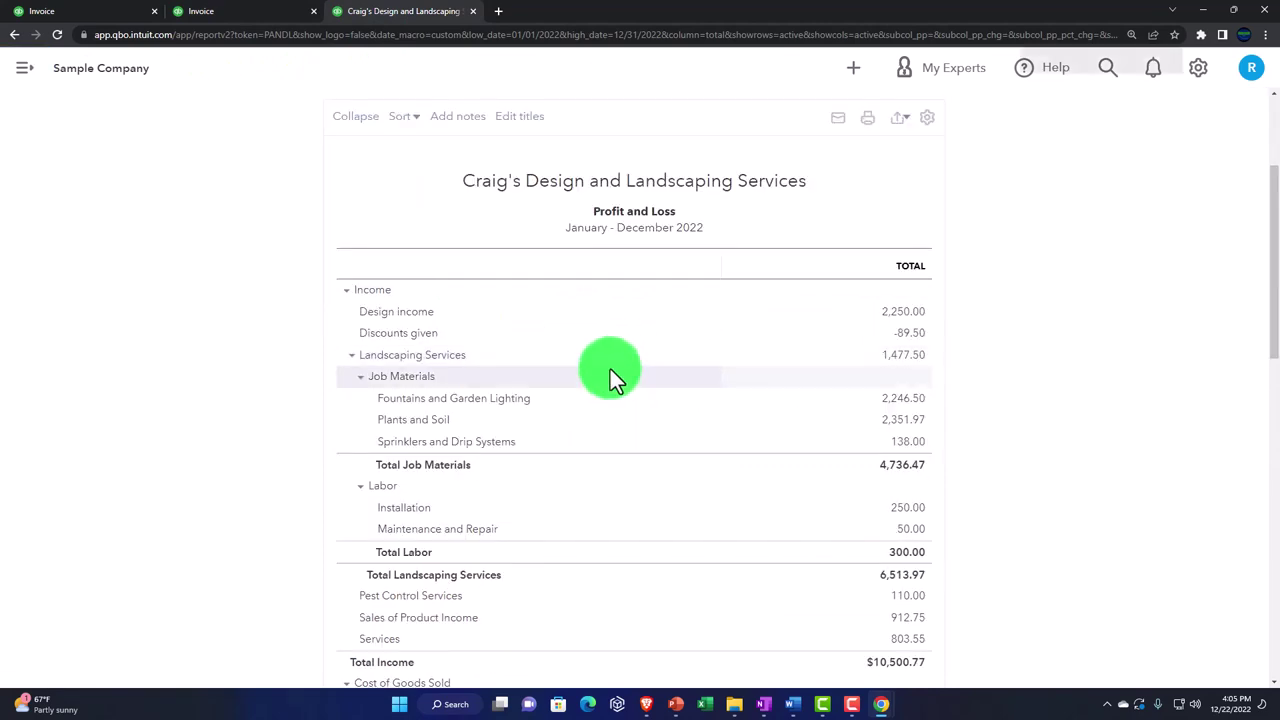
scroll(565, 395, "down", 1)
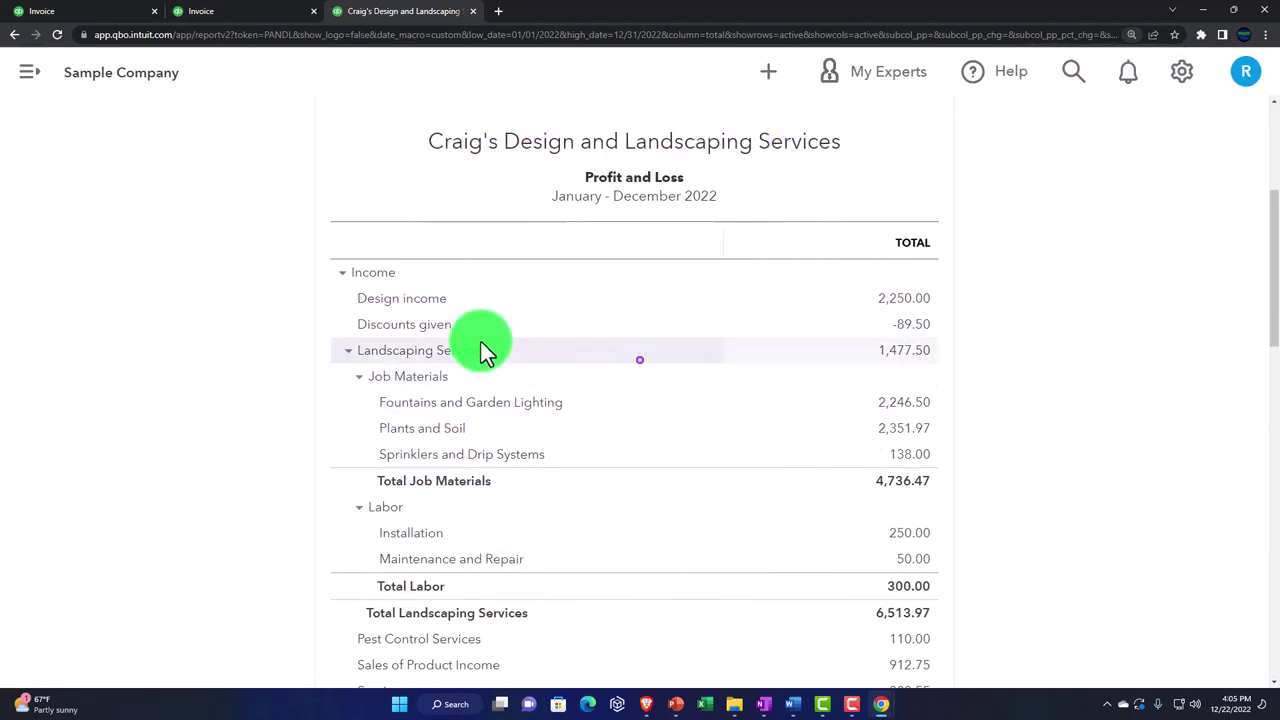
scroll(481, 345, "down", 2)
scroll(481, 342, "down", 2)
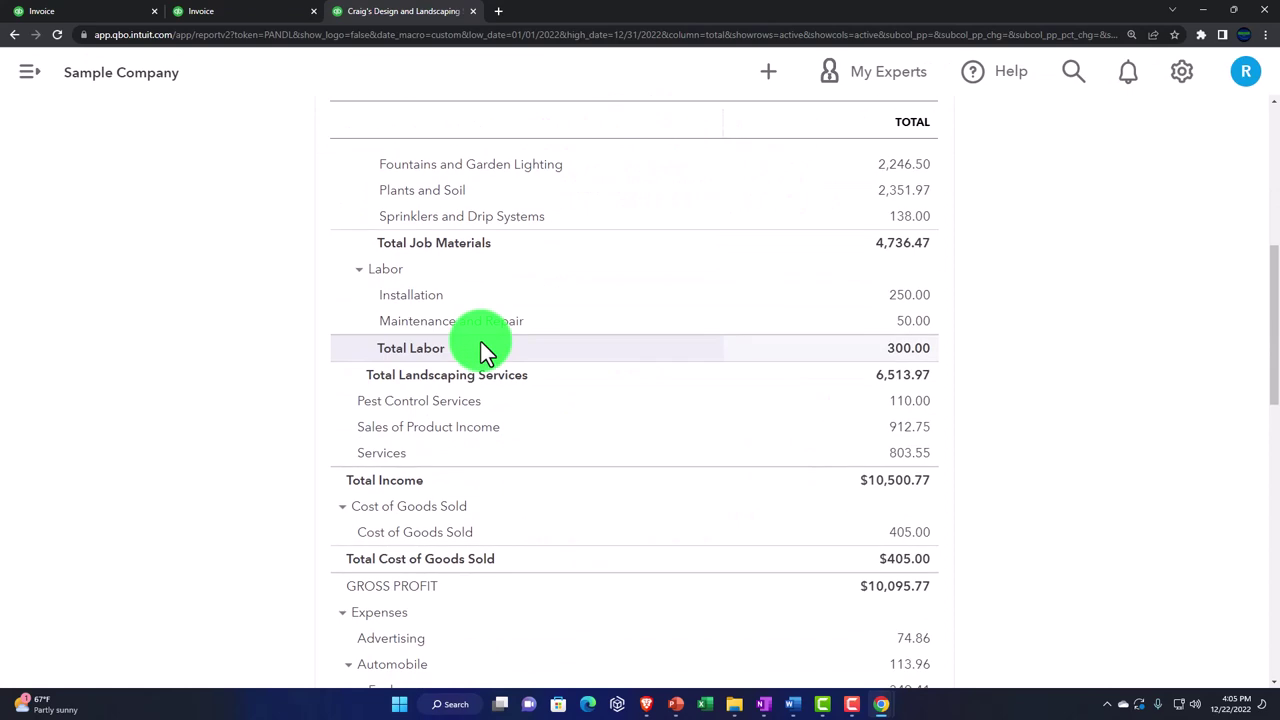
left_click(903, 466)
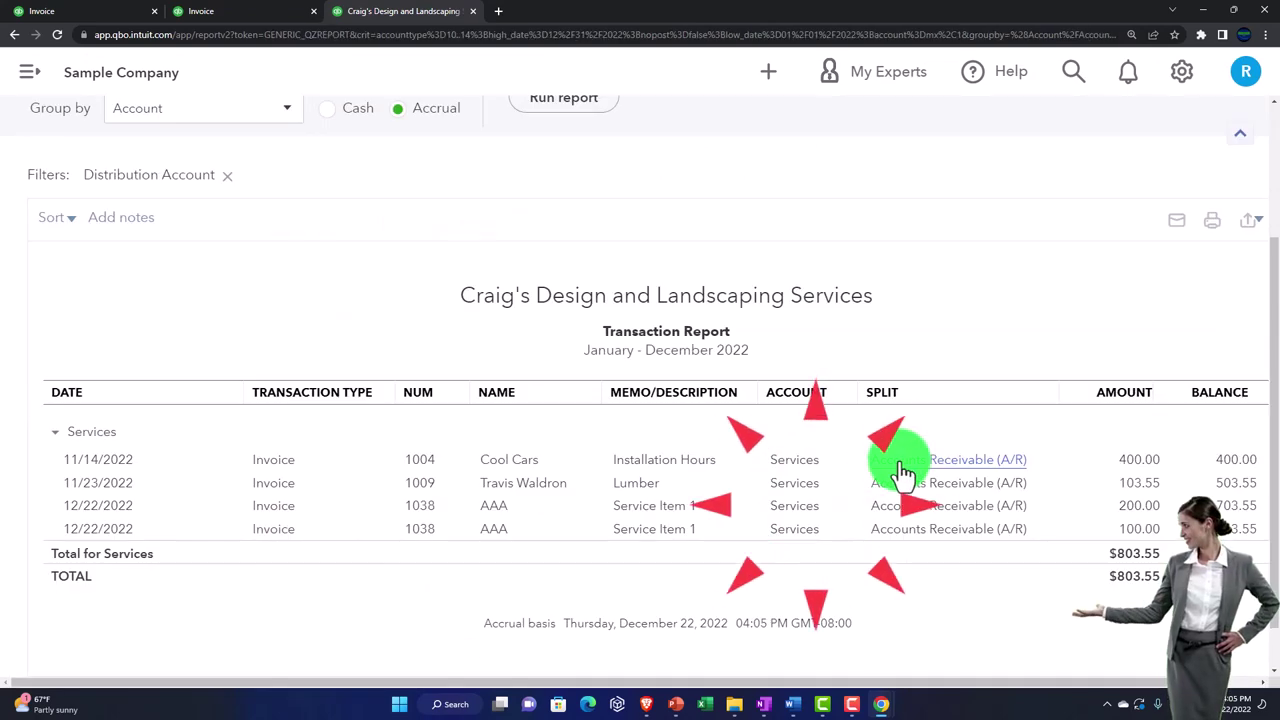
key("ctrl+plus")
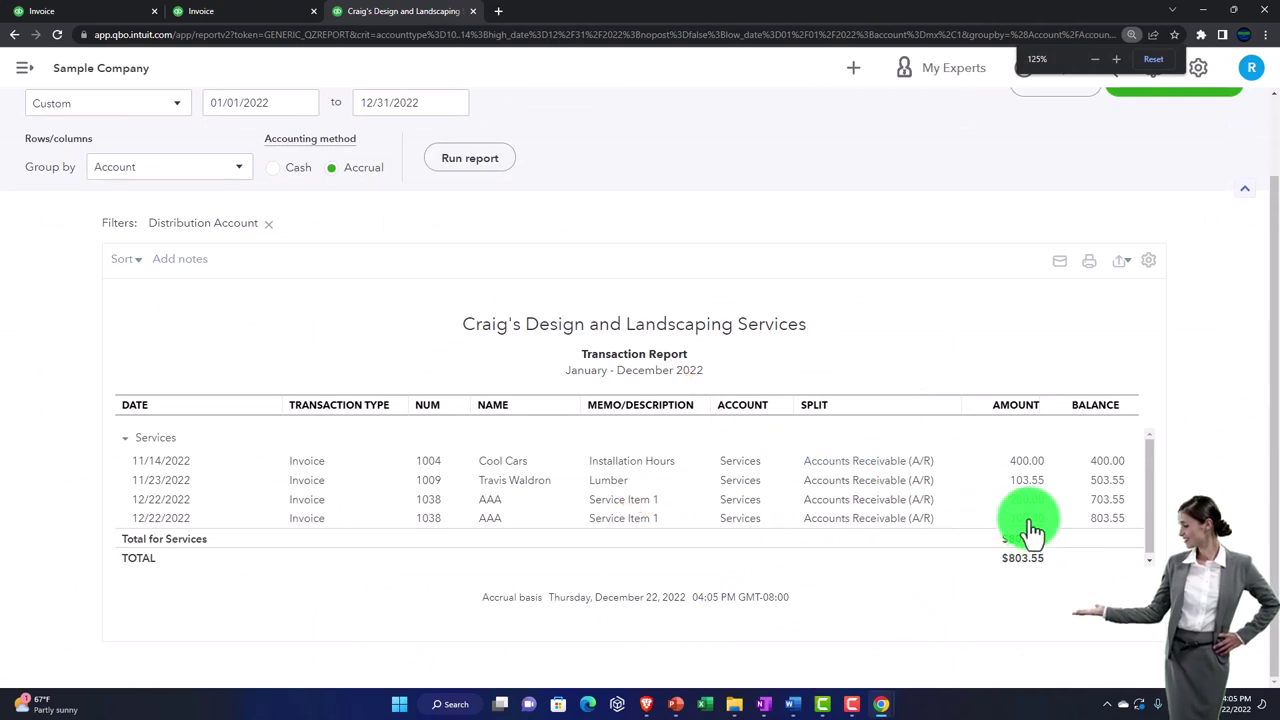
scroll(797, 582, "up", 2)
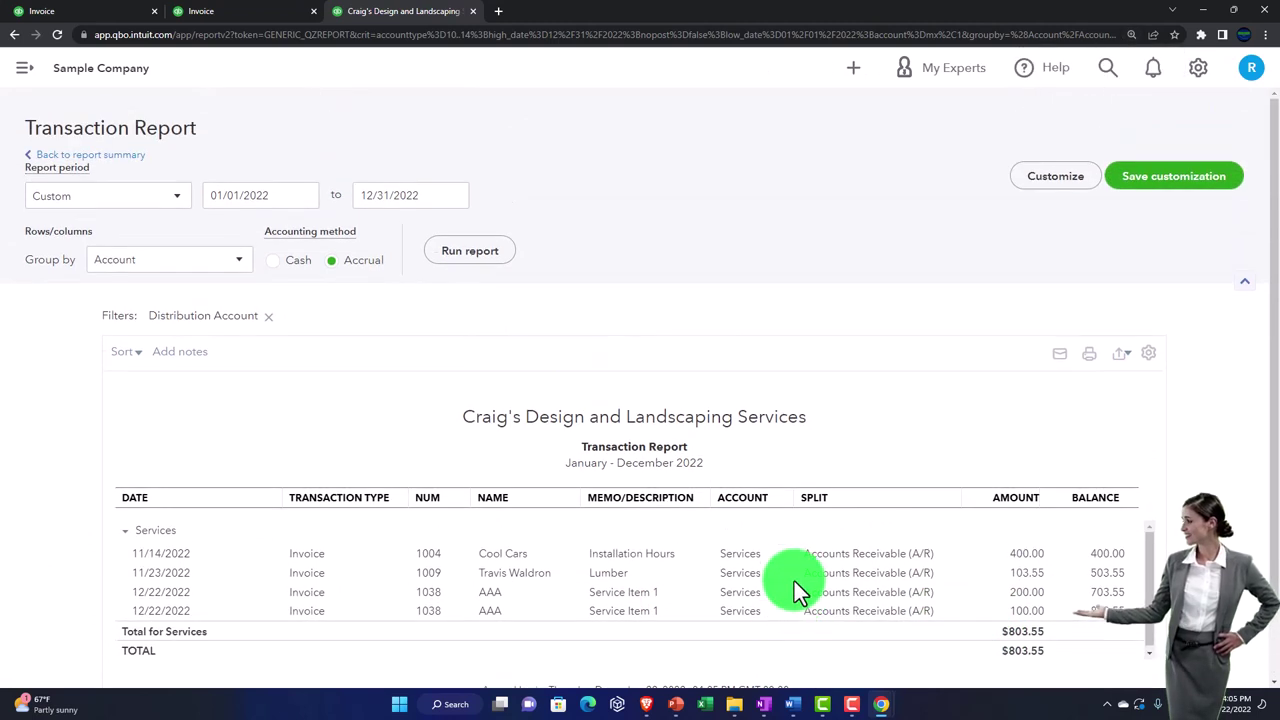
left_click(118, 160)
Step: Check the Accounts Receivable figure on the enlarged Balance Sheet
left_click(211, 17)
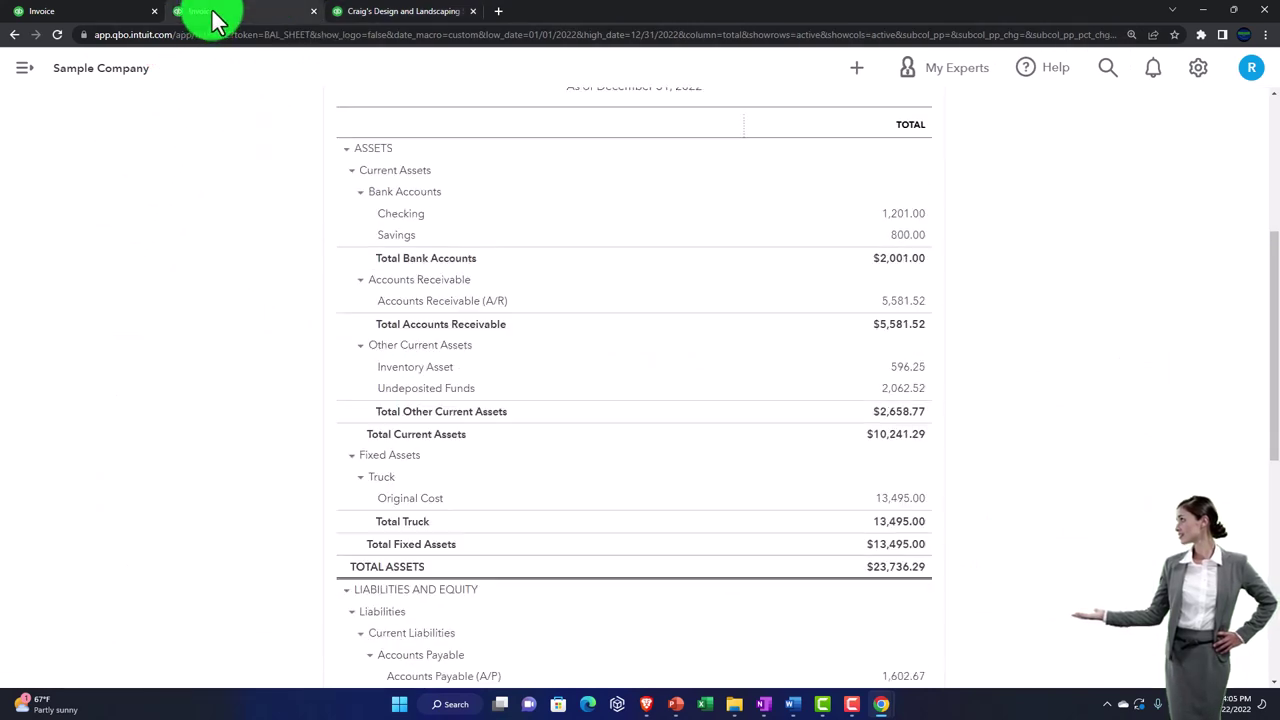
key("ctrl+plus")
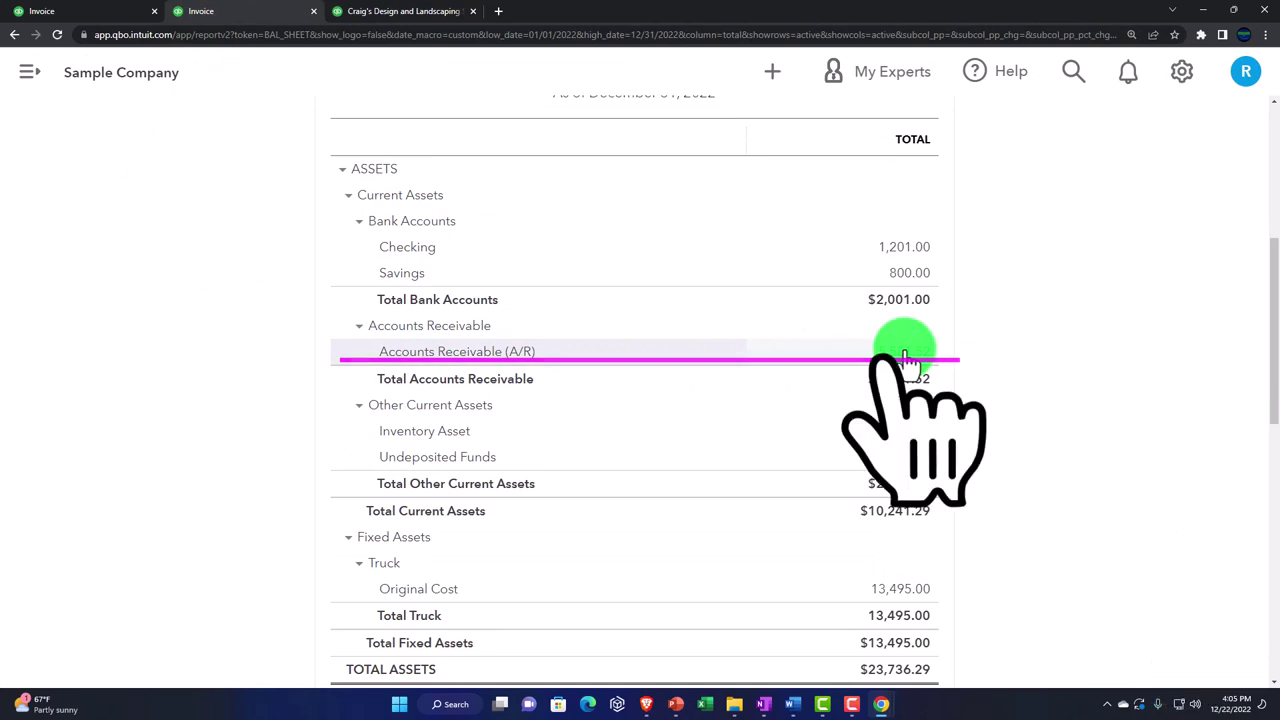
left_click(905, 357)
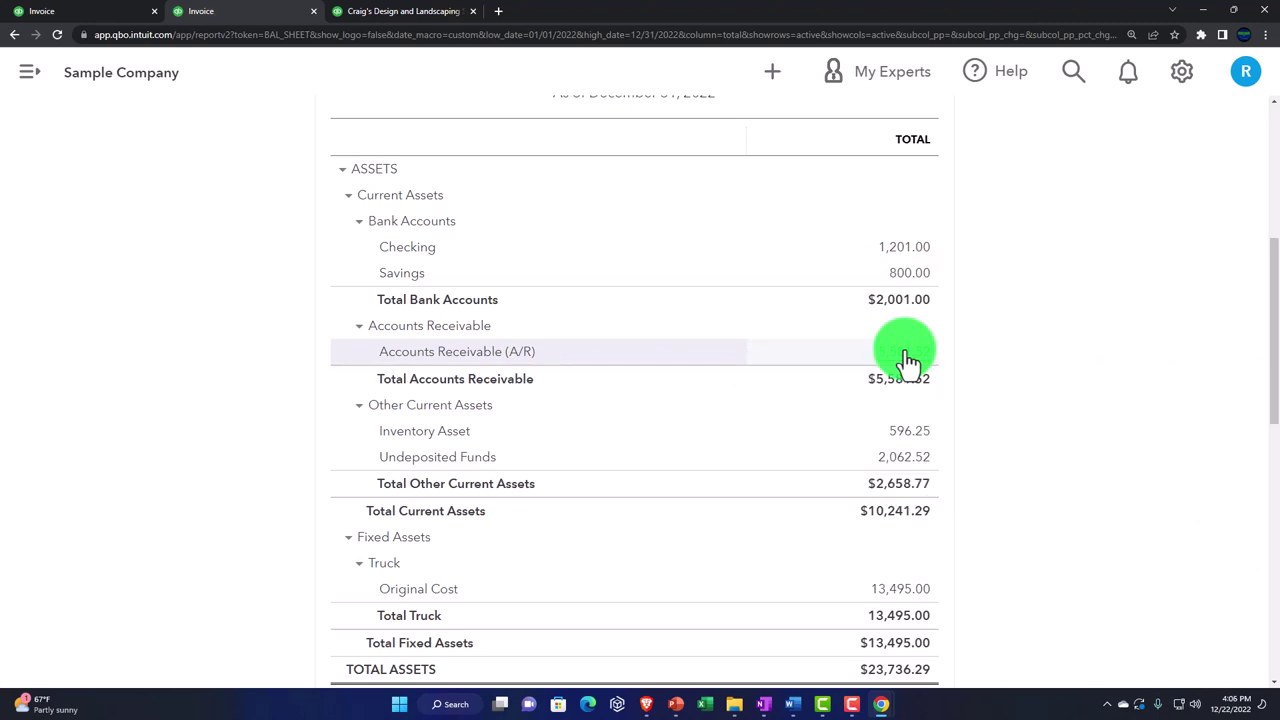
Step: Duplicate the Profit and Loss browser tab
left_click(418, 20)
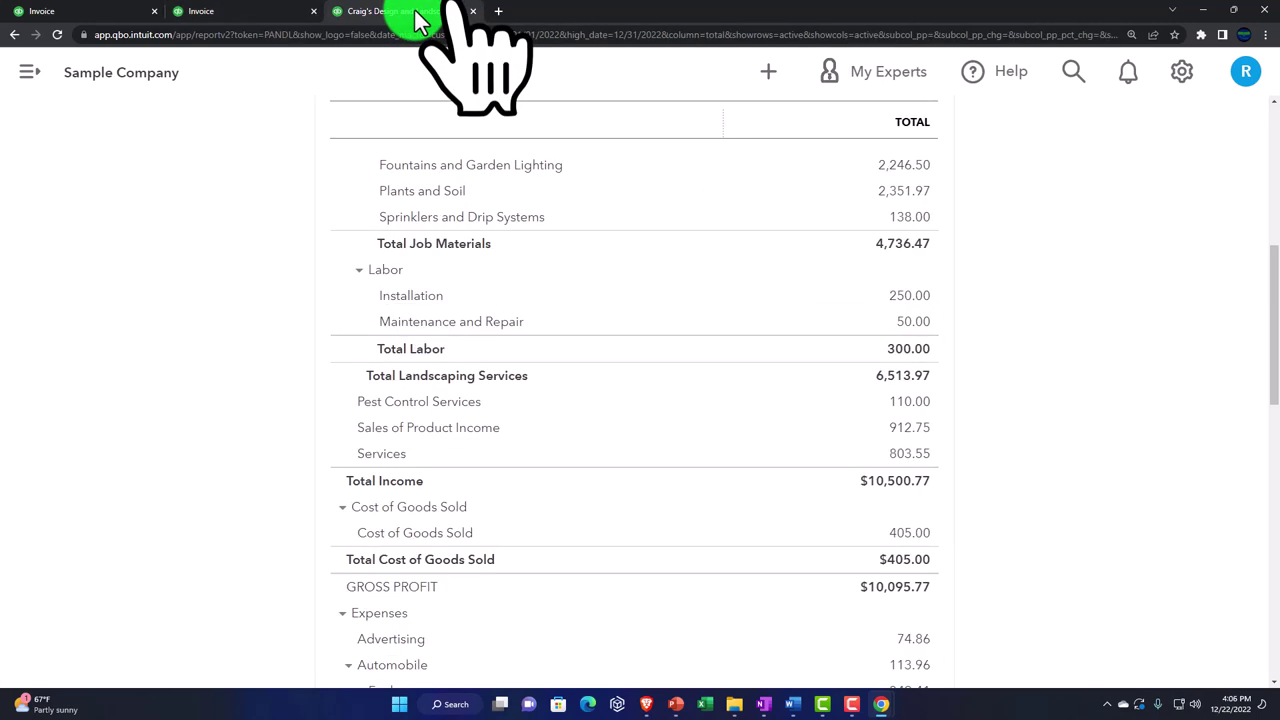
right_click(418, 18)
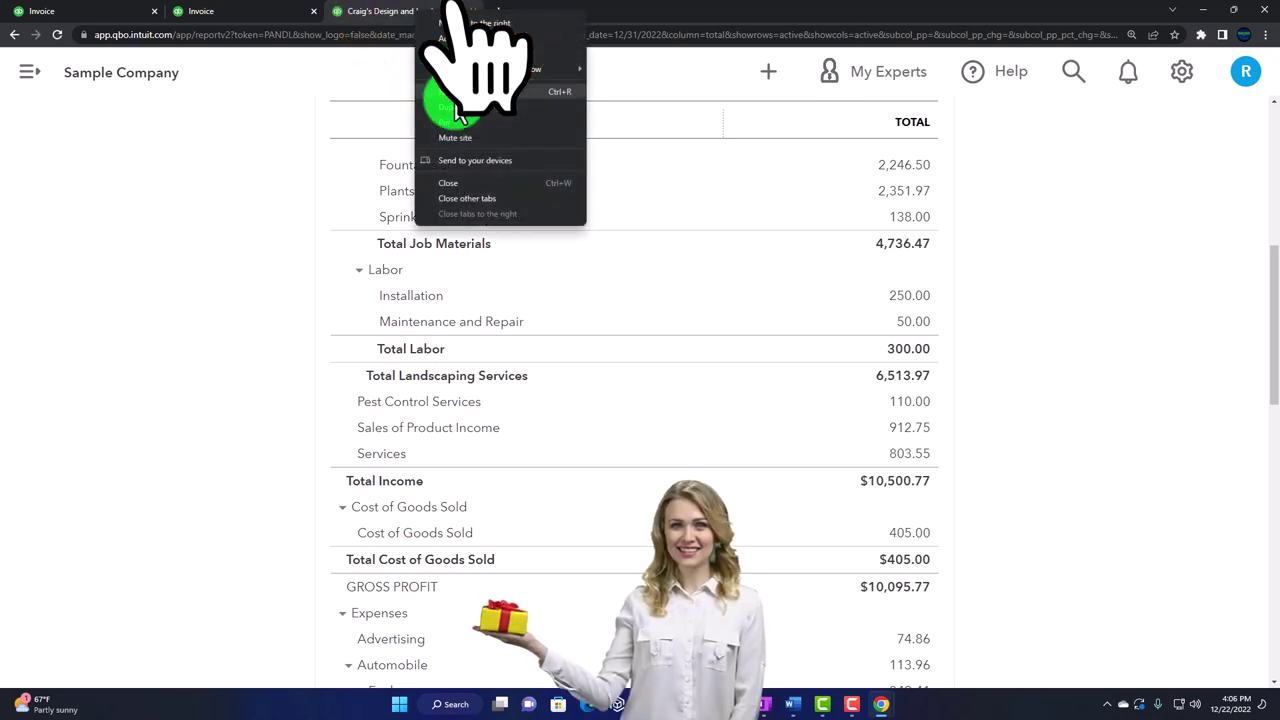
left_click(454, 107)
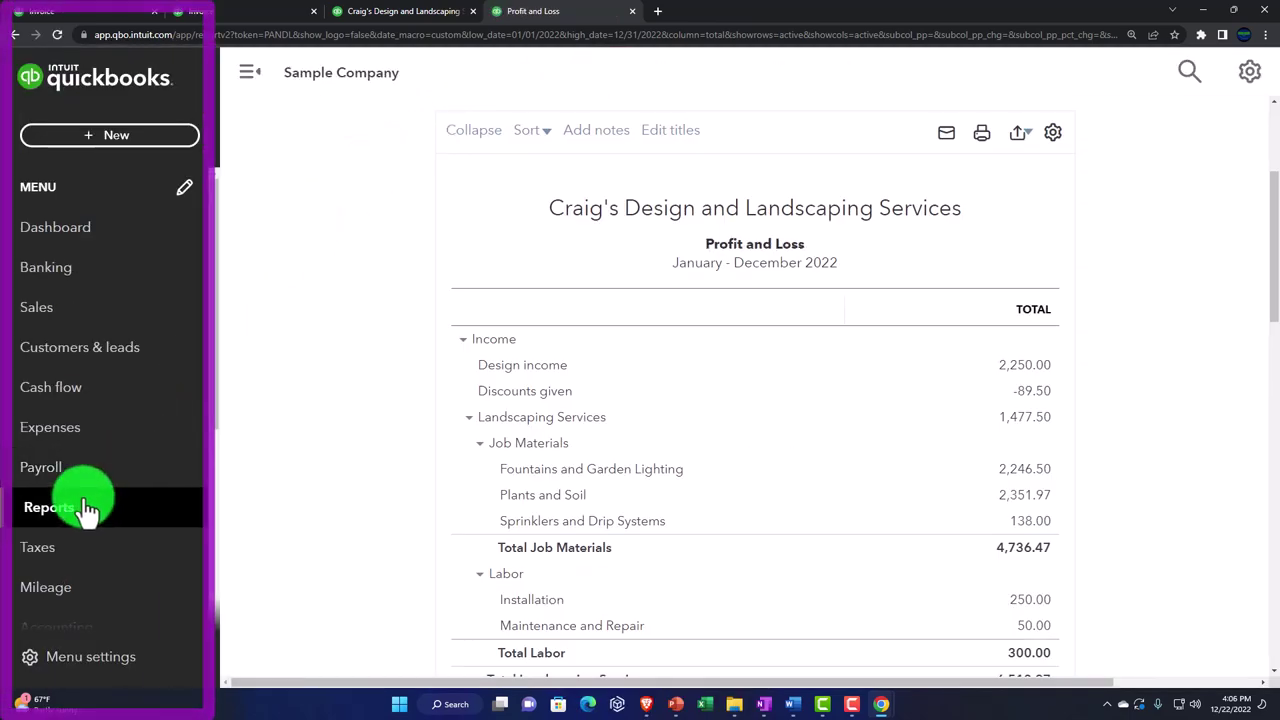
Step: Open the Customer Balance Detail report from the Who owes you reports
left_click(88, 510)
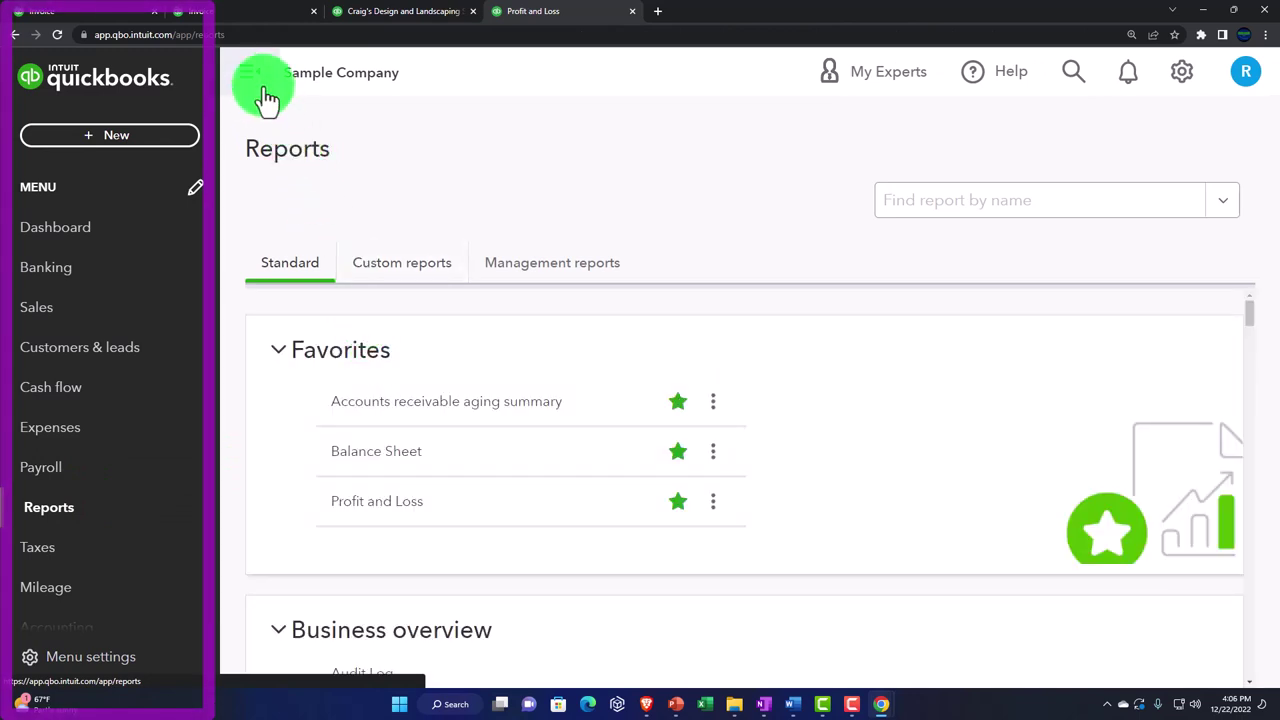
left_click(258, 85)
scroll(343, 350, "down", 10)
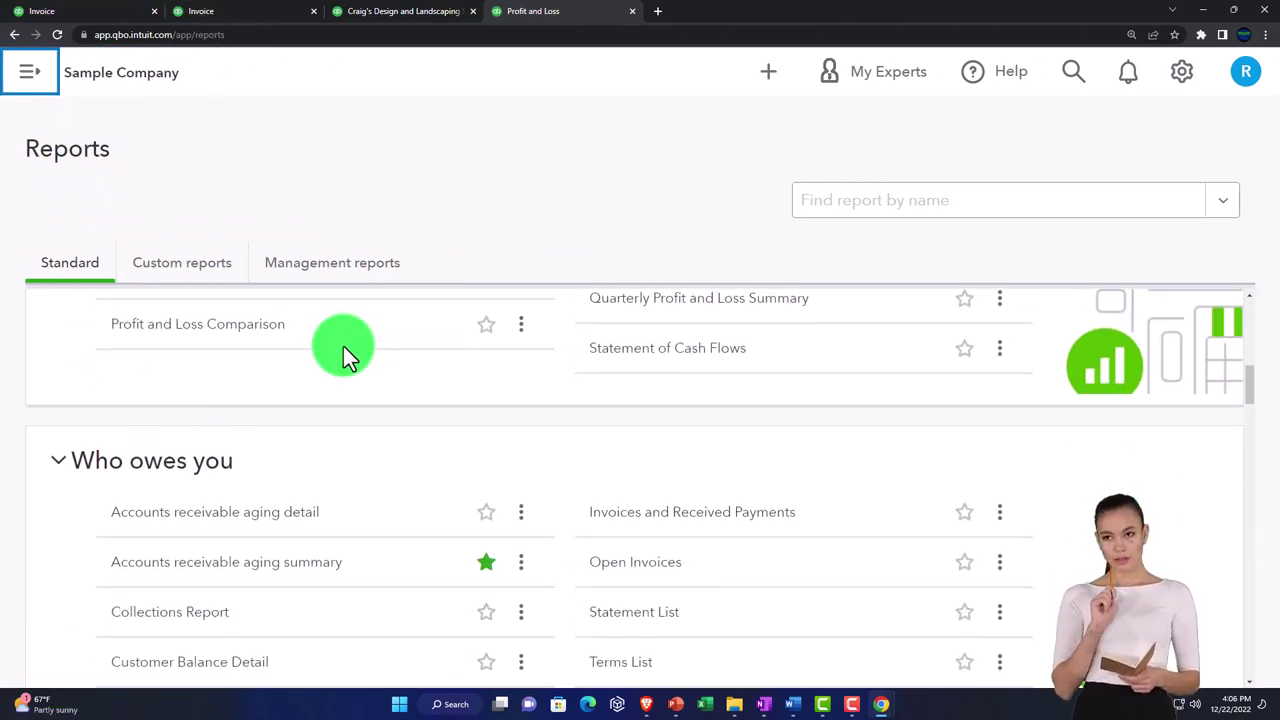
scroll(343, 350, "down", 2)
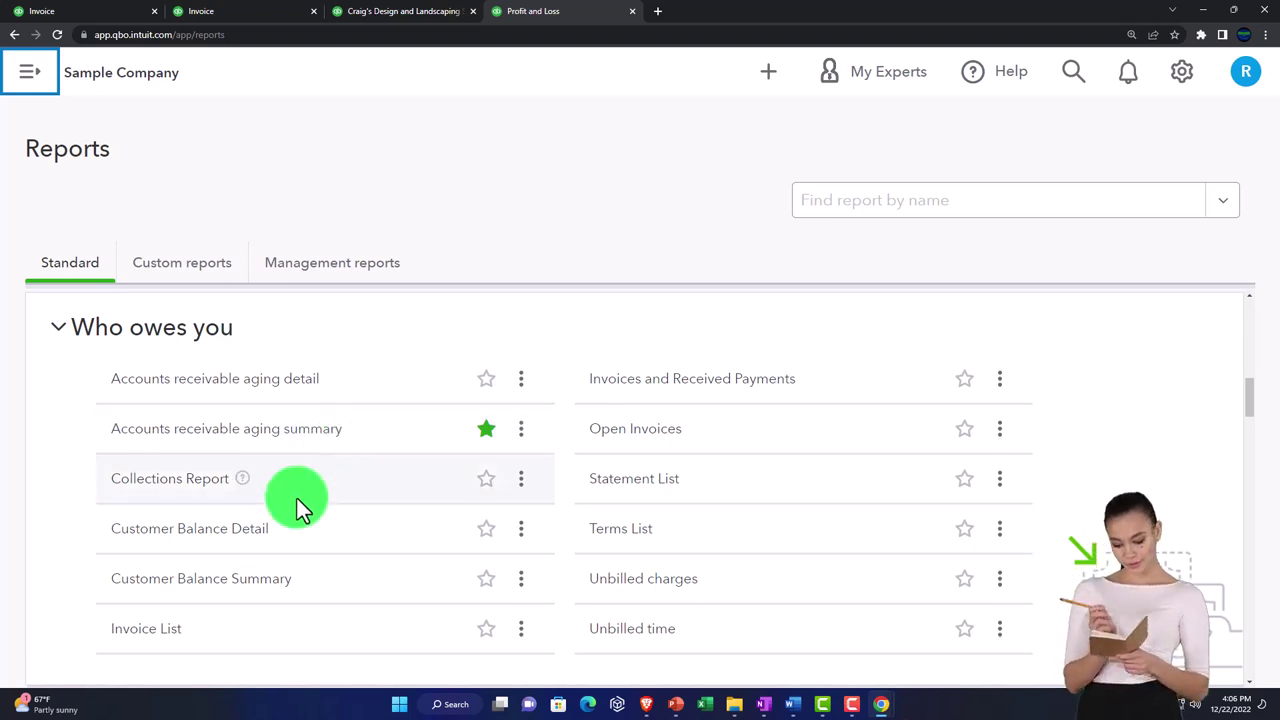
left_click(248, 540)
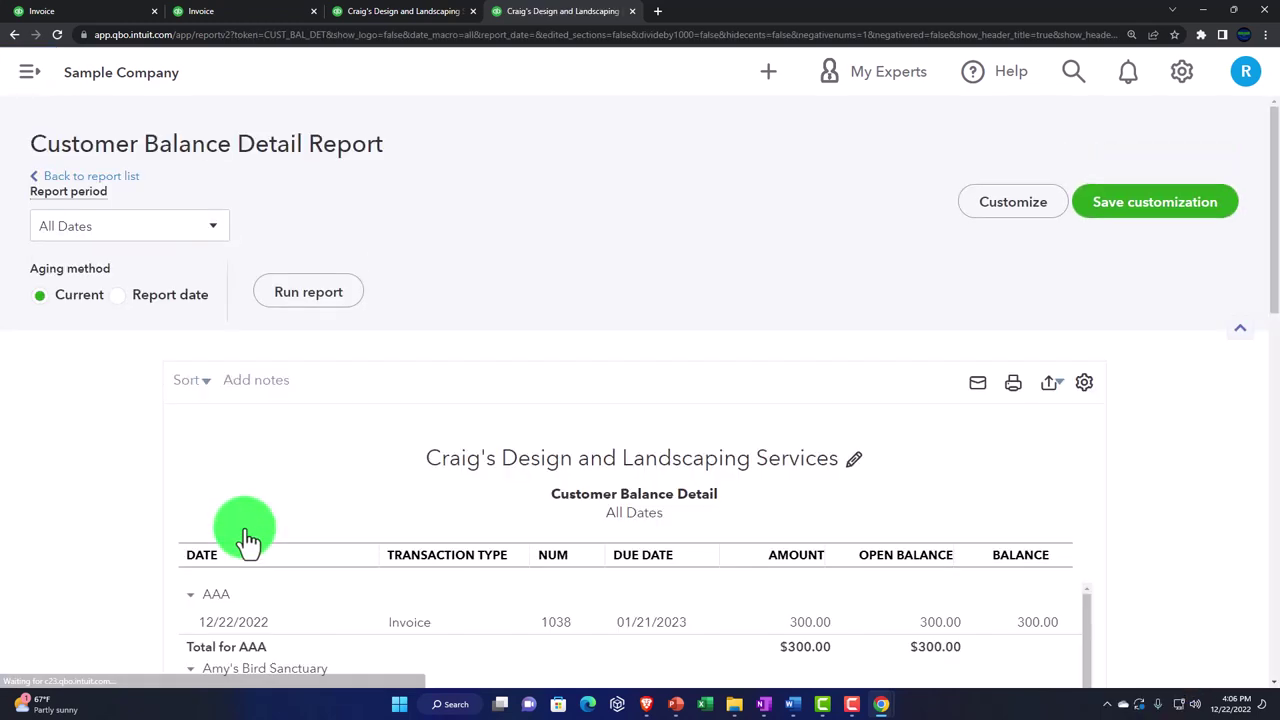
Step: Compare the report's $5,581.52 total with Balance Sheet receivables
scroll(248, 540, "down", 3)
scroll(252, 530, "up", 3)
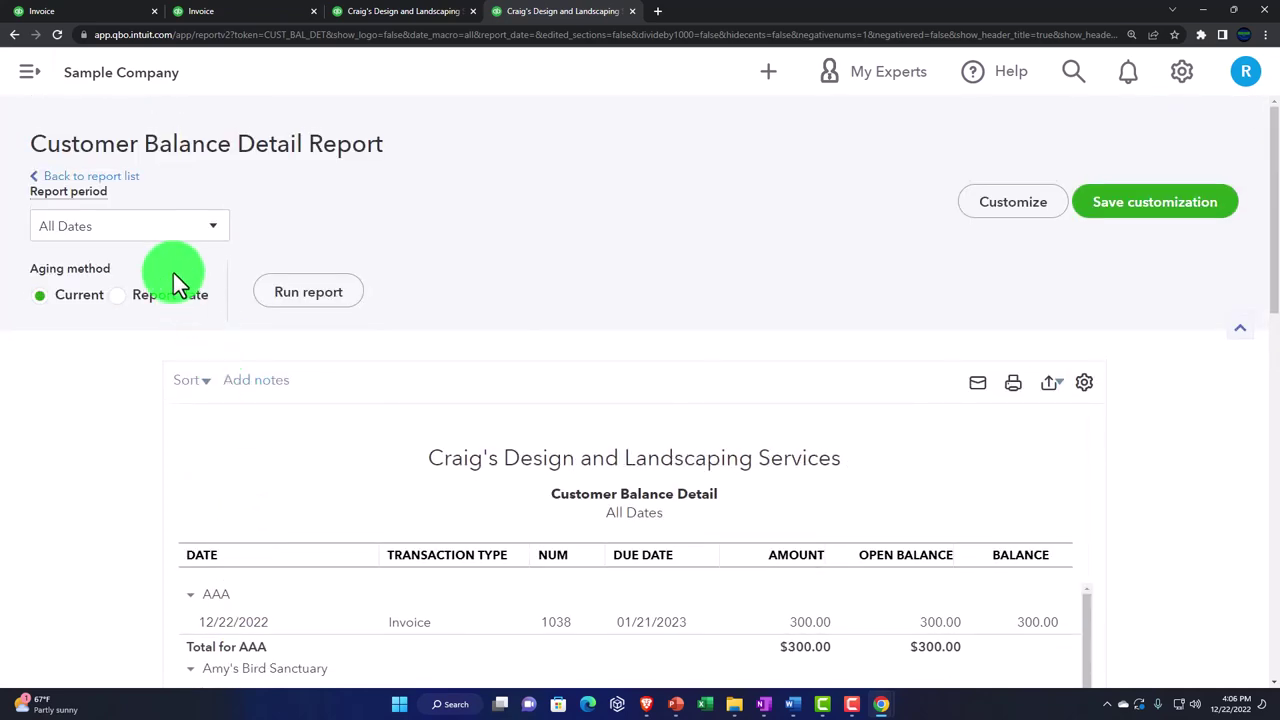
scroll(160, 396, "down", 2)
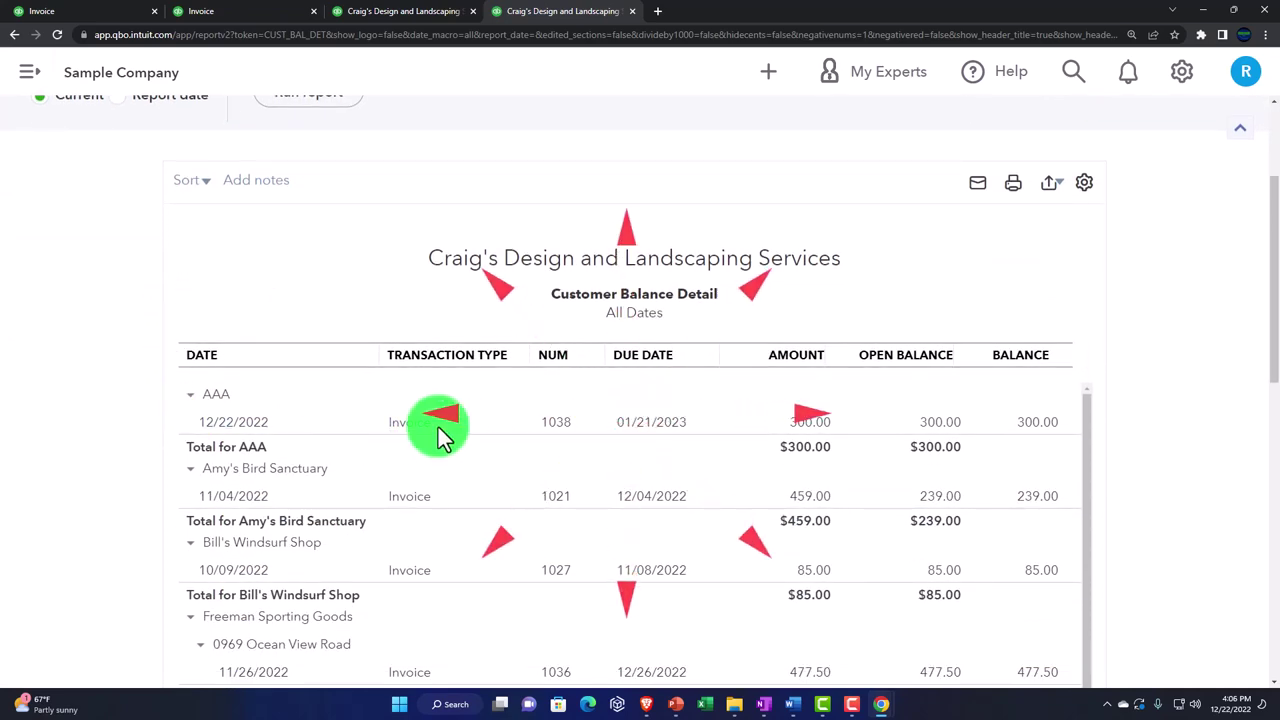
scroll(266, 468, "down", 7)
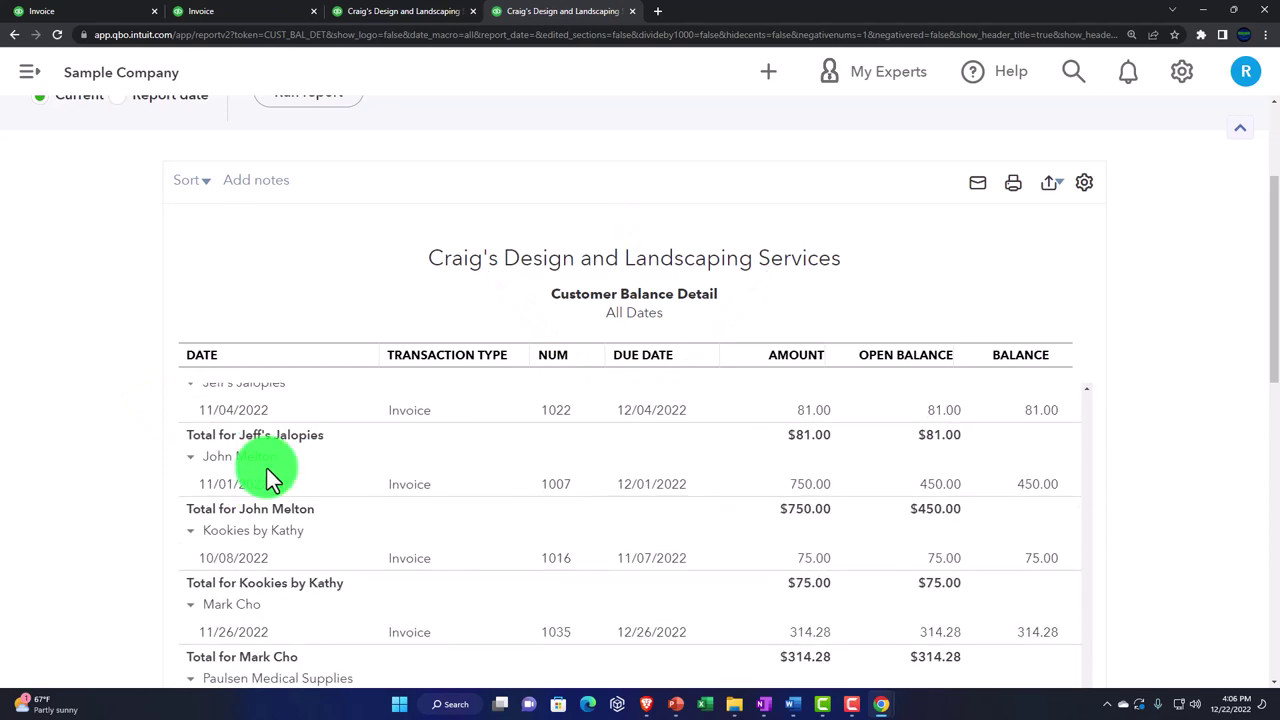
scroll(268, 478, "down", 10)
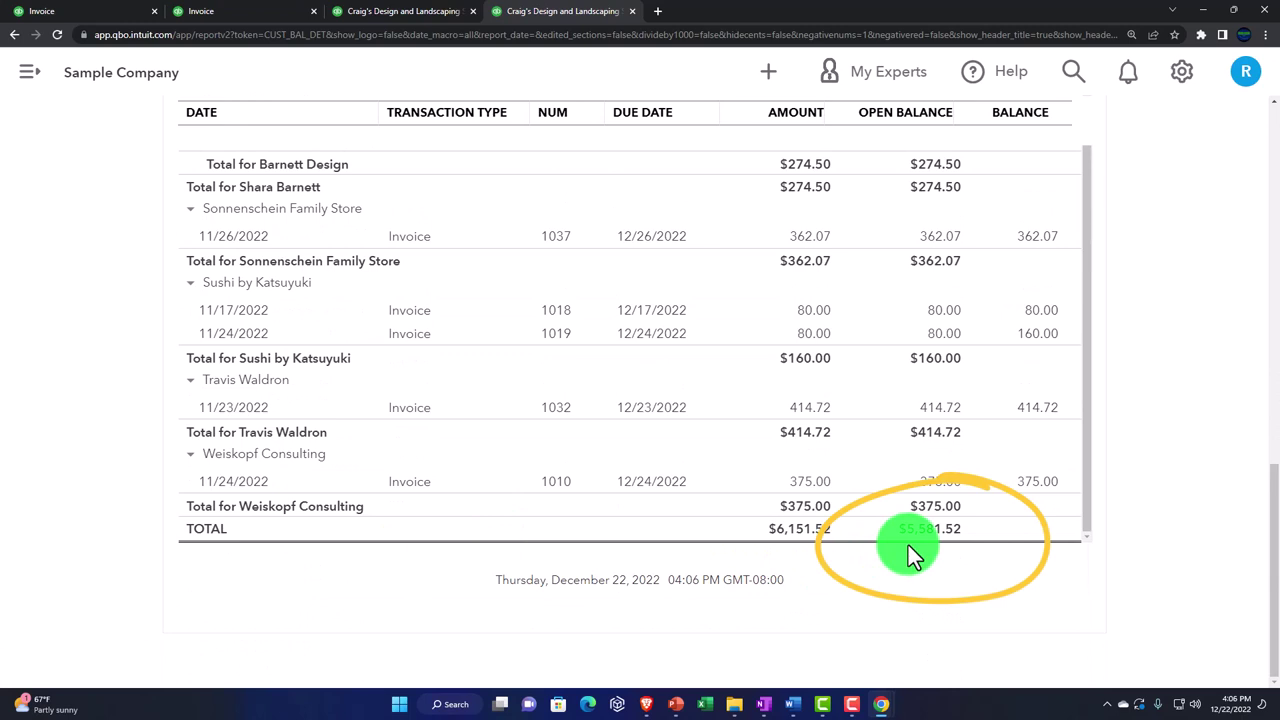
left_click(257, 12)
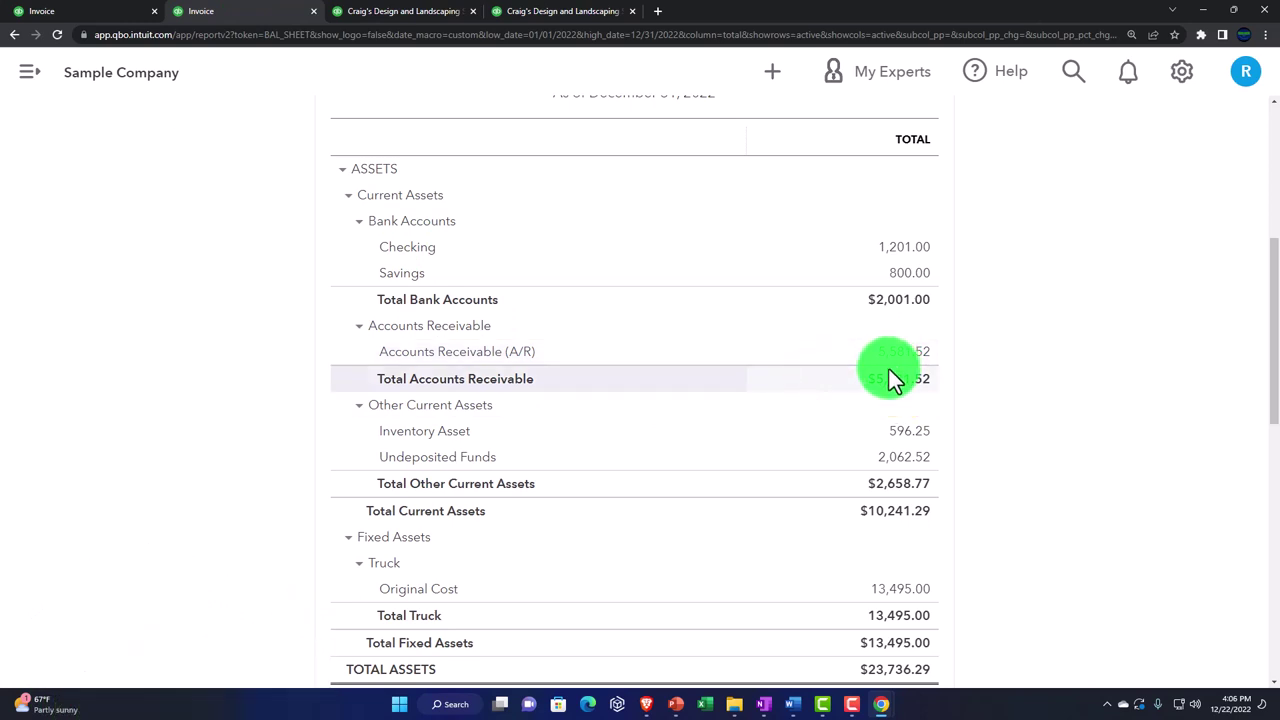
Step: Show the Sales overview in the first tab, with $300.00 income this month
left_click(118, 12)
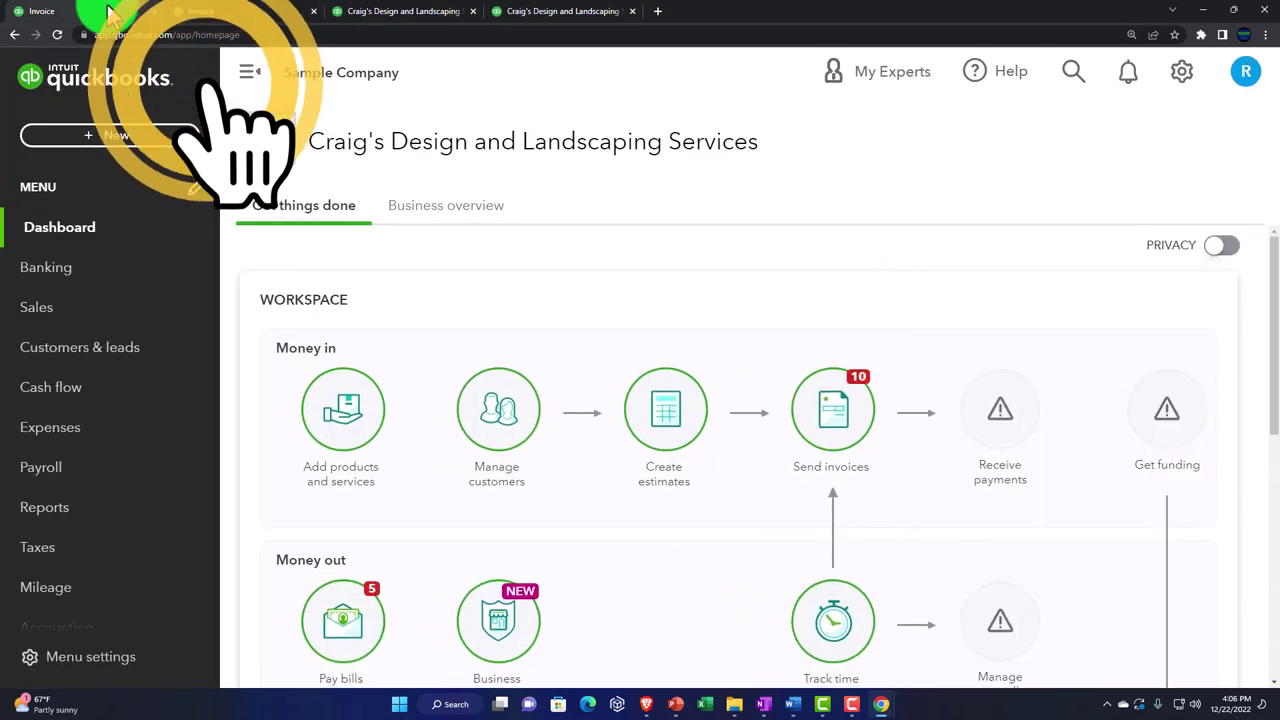
left_click(113, 230)
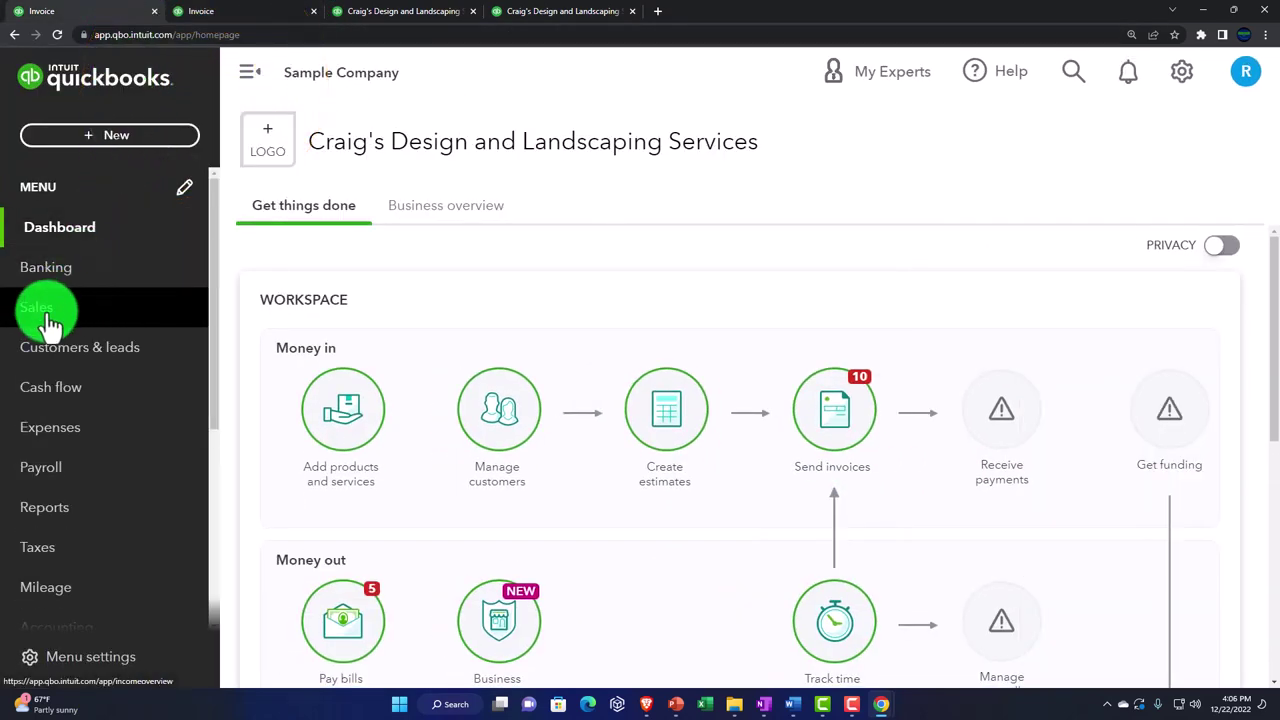
left_click(103, 325)
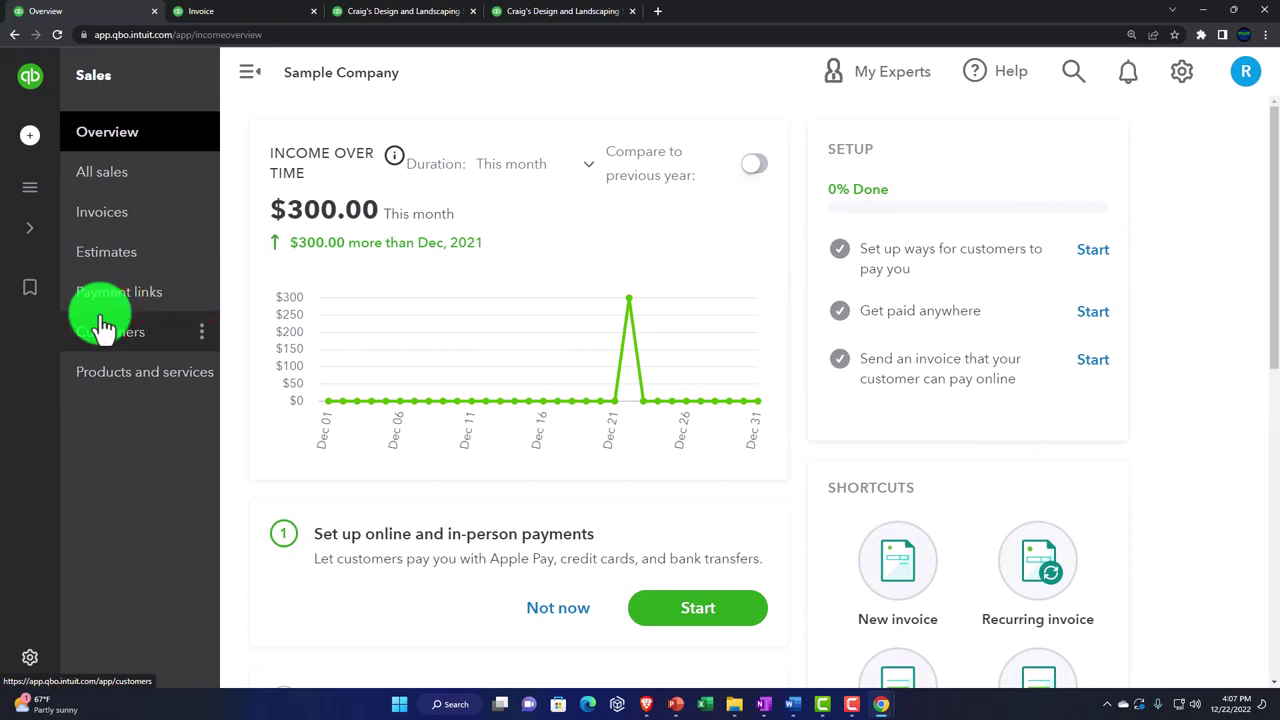
Step: Filter all sales transactions to open invoices and inspect invoice 1038's action options
left_click(124, 184)
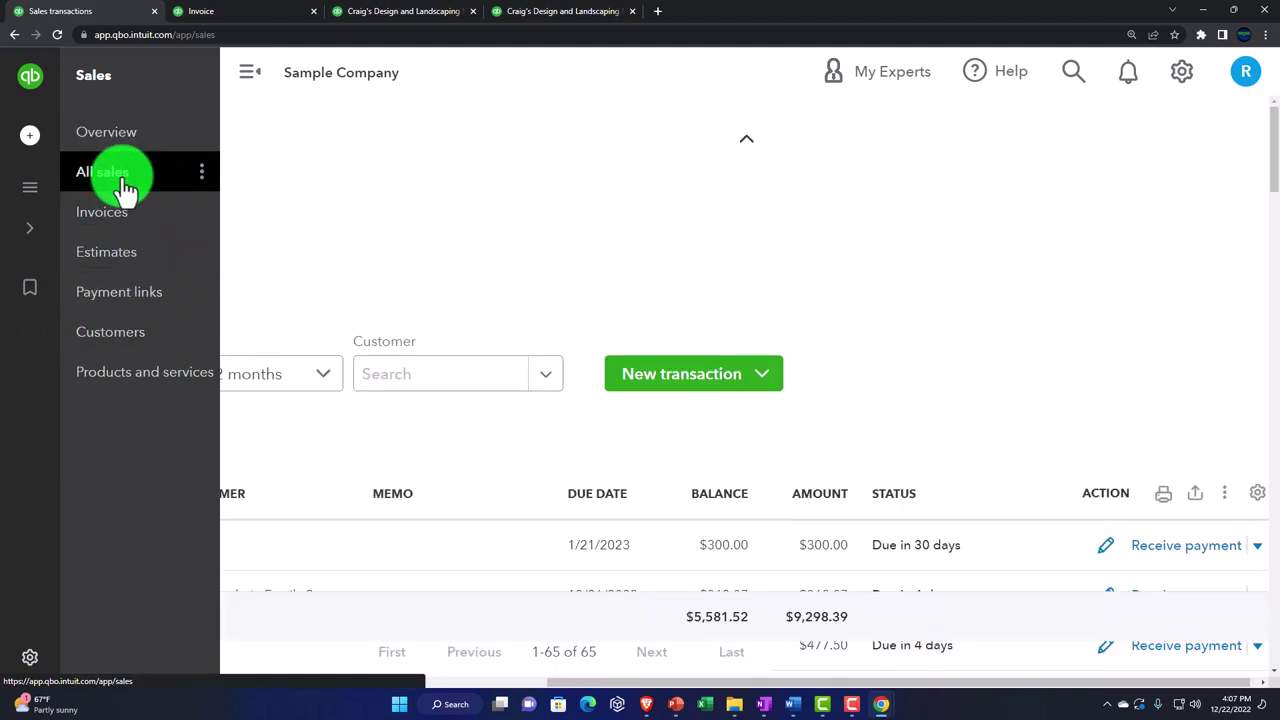
left_click(247, 88)
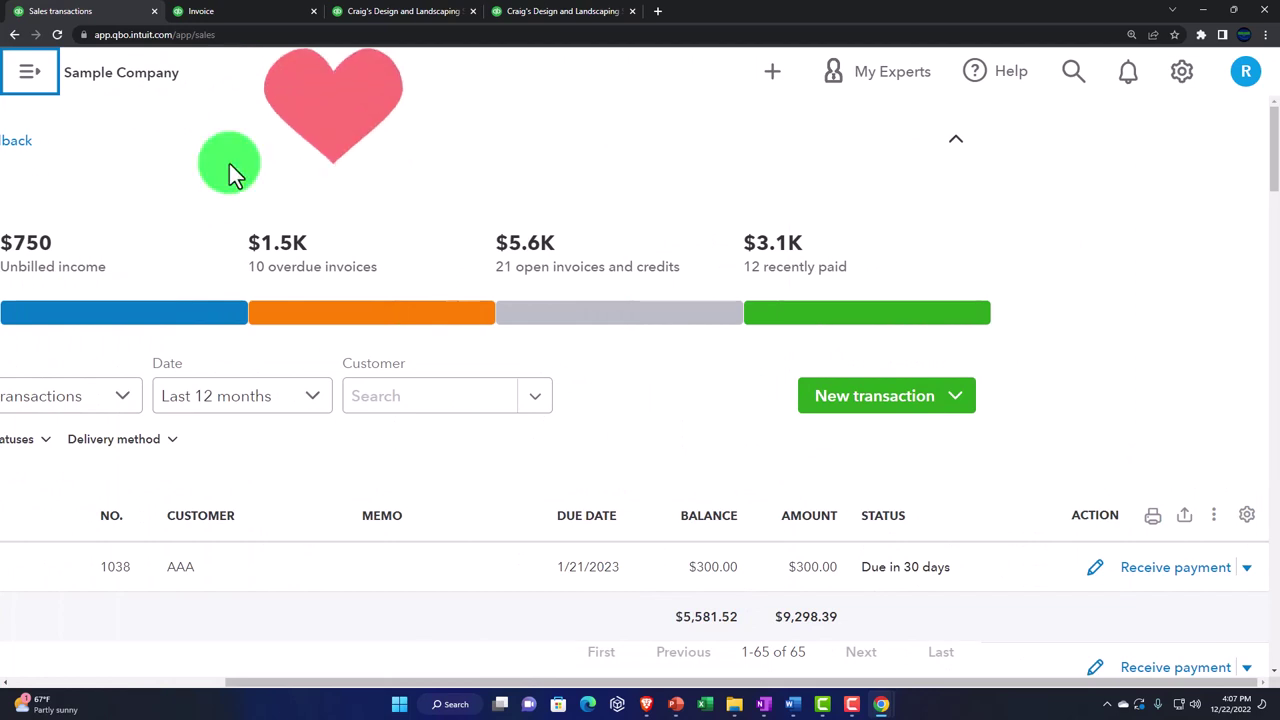
key("ctrl+minus")
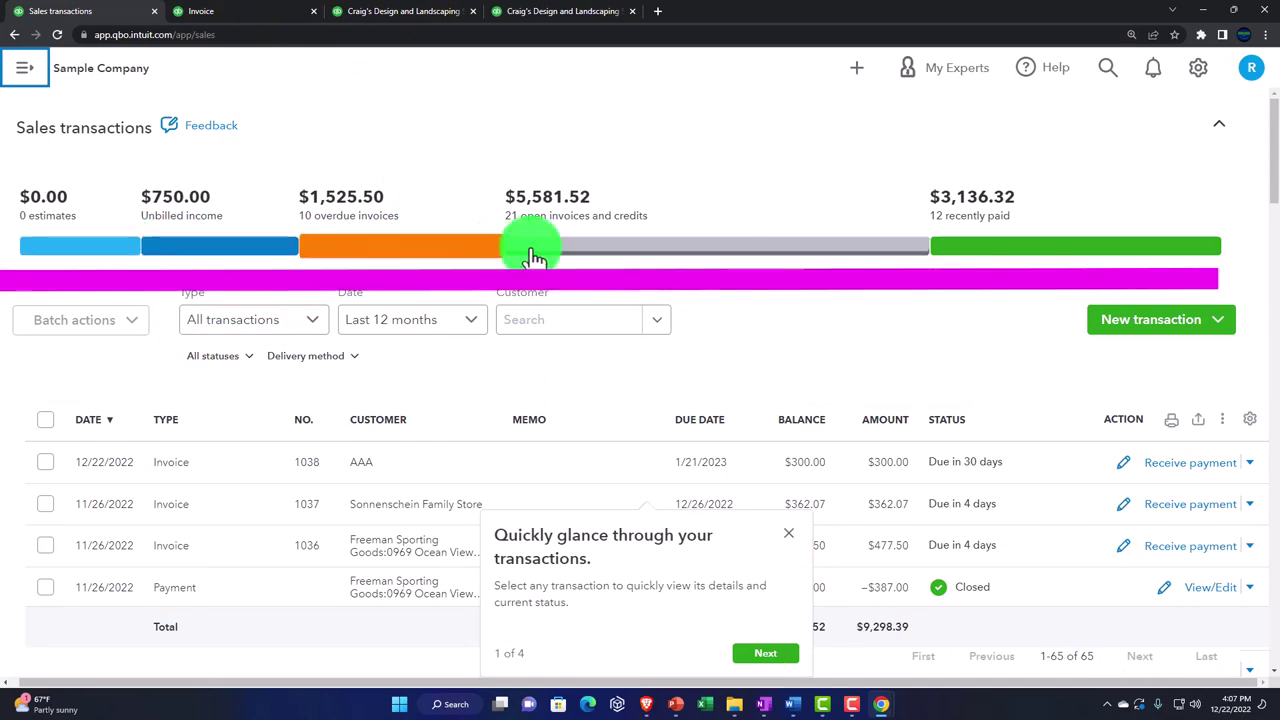
left_click(581, 250)
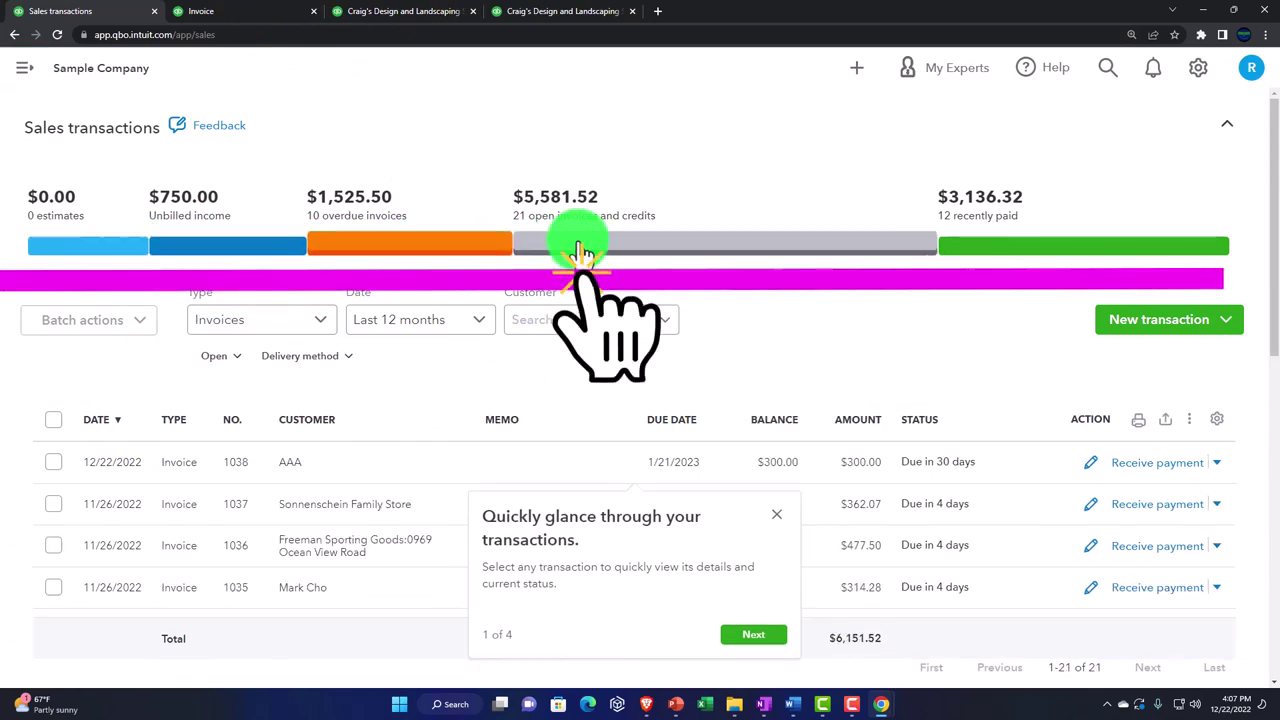
scroll(577, 255, "down", 1)
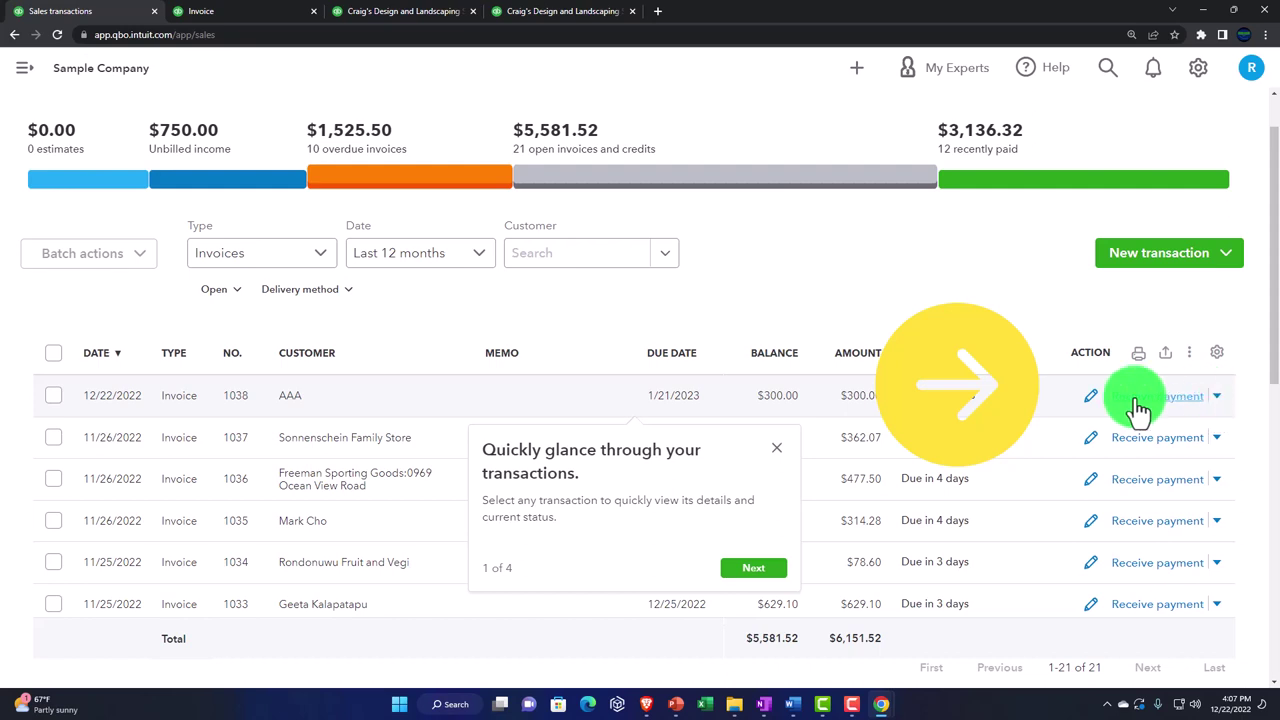
left_click(1218, 396)
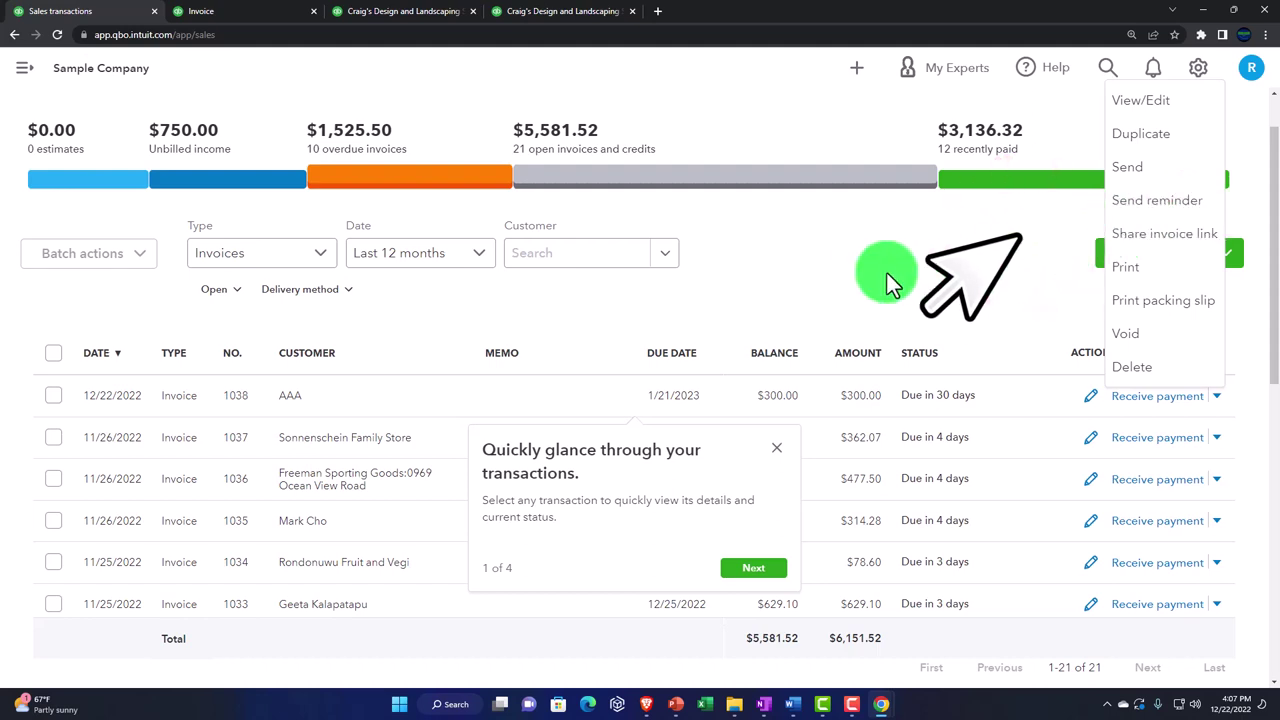
left_click(860, 266)
Step: Go to the Invoices list under Sales
left_click(22, 70)
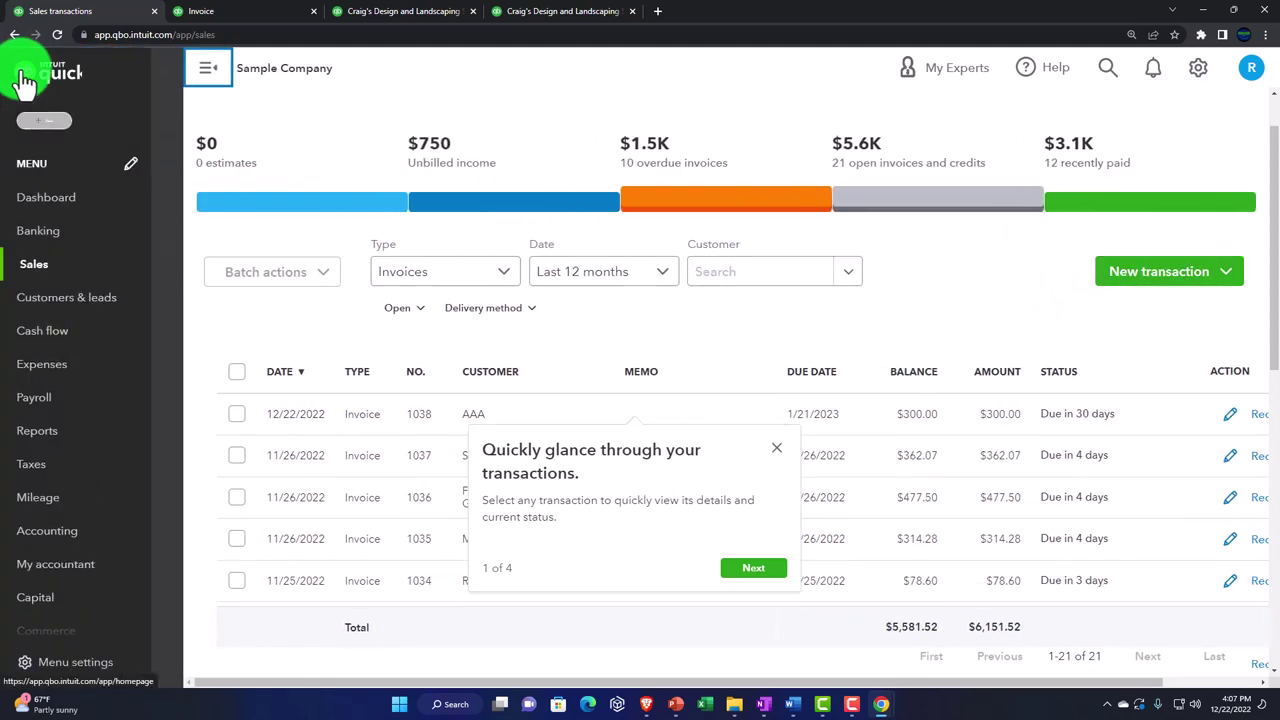
left_click(47, 268)
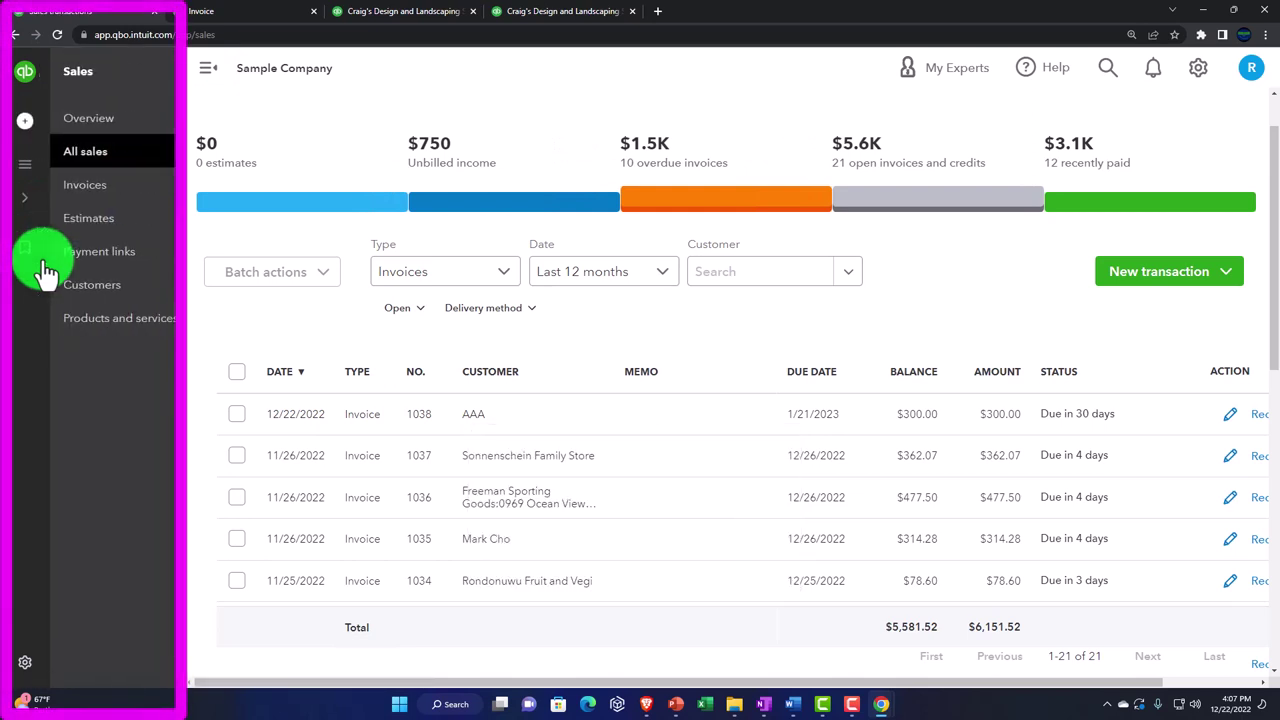
left_click(98, 193)
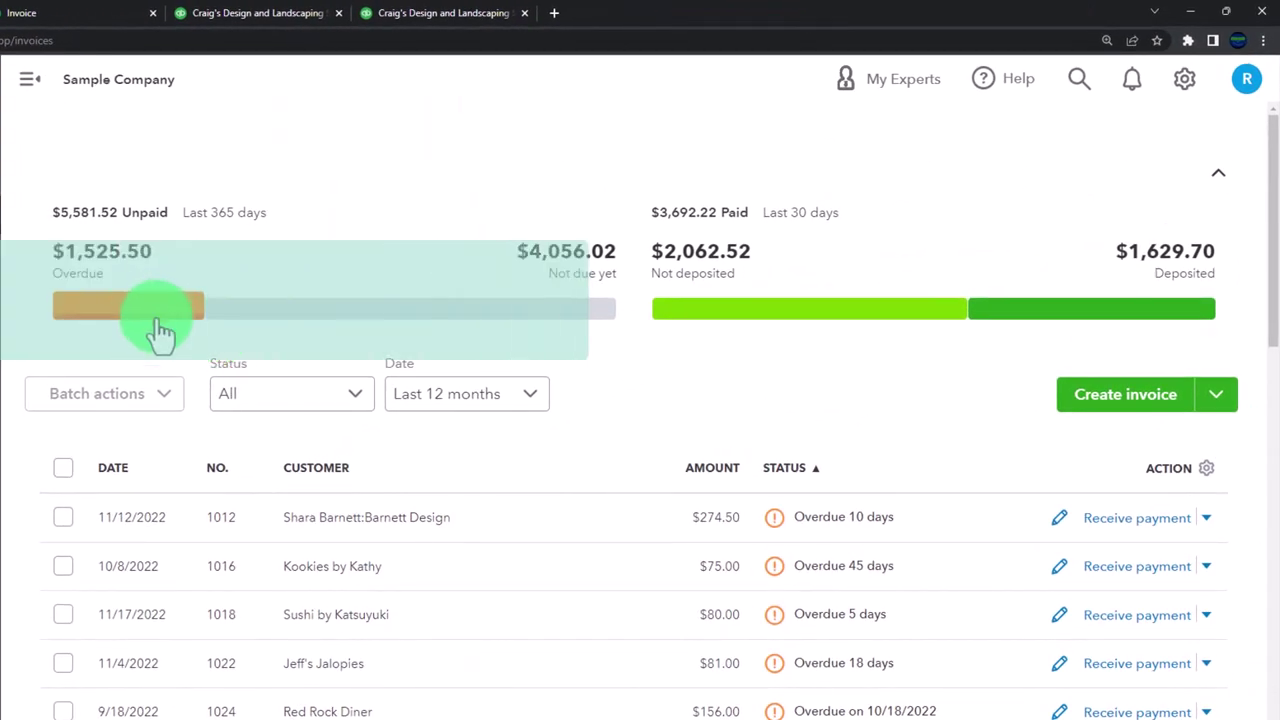
Step: Filter invoices by Overdue and Not due, then list customers with open invoices
left_click(145, 320)
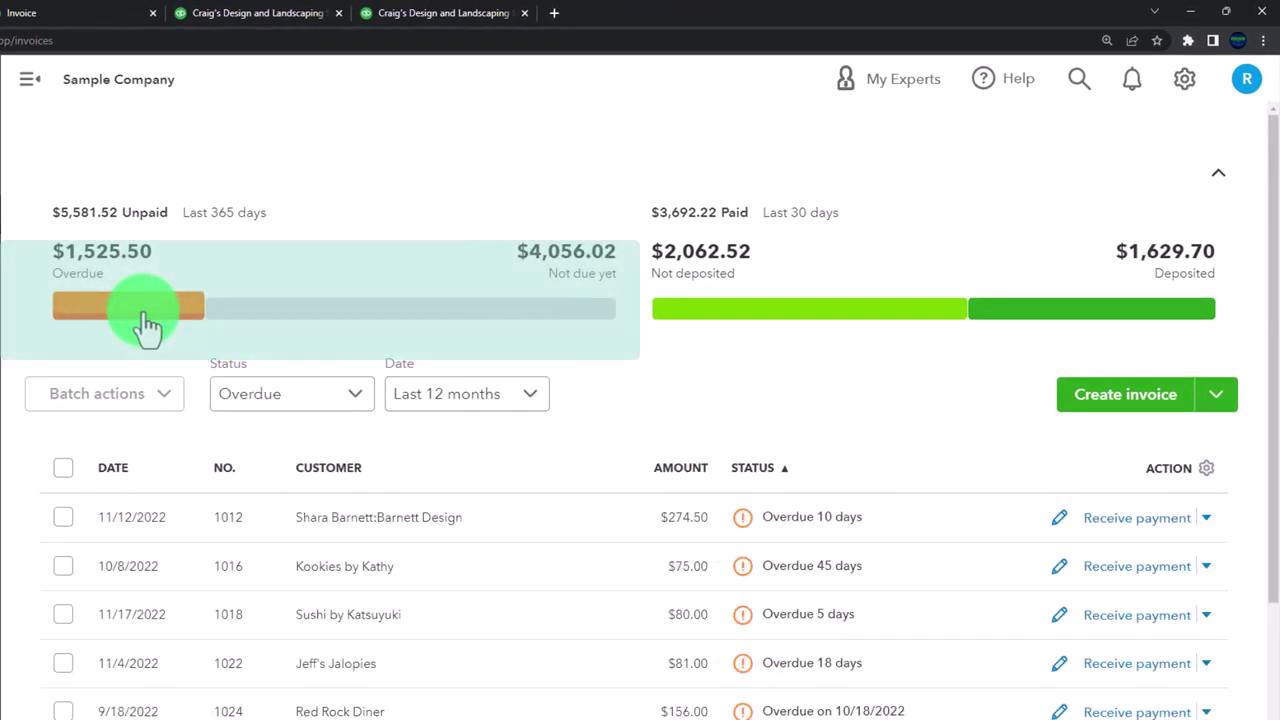
left_click(309, 323)
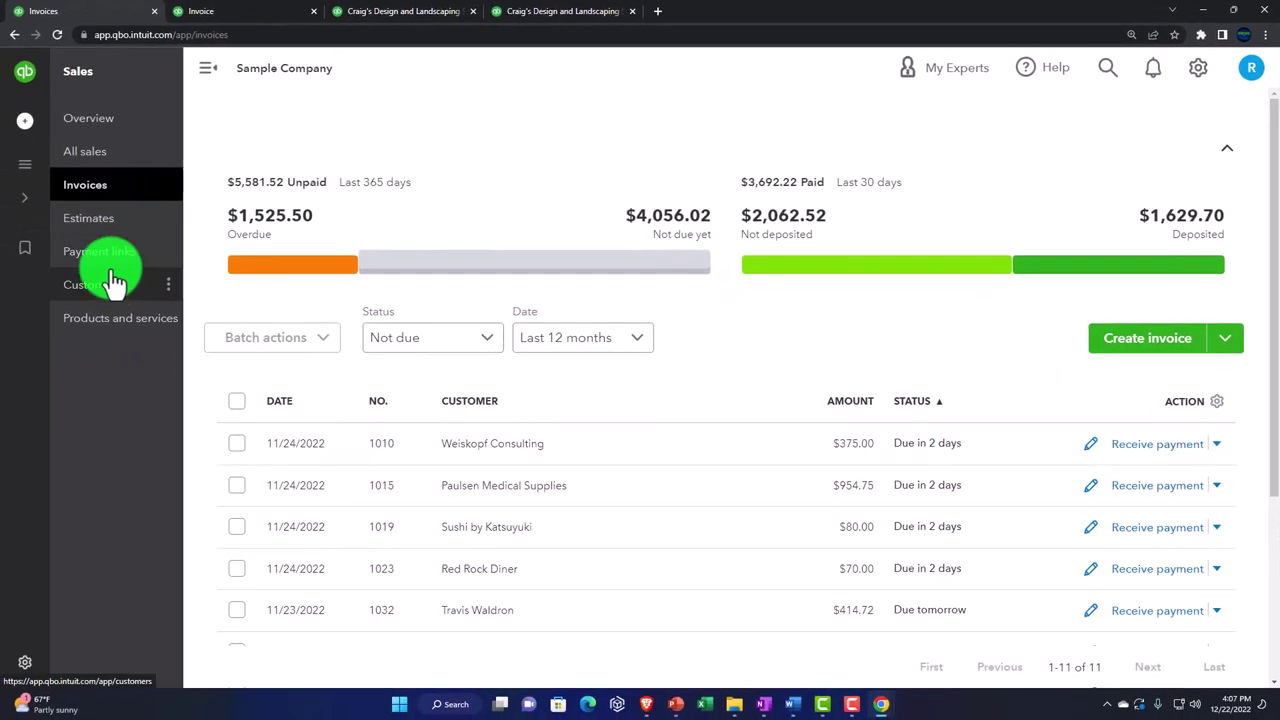
left_click(92, 285)
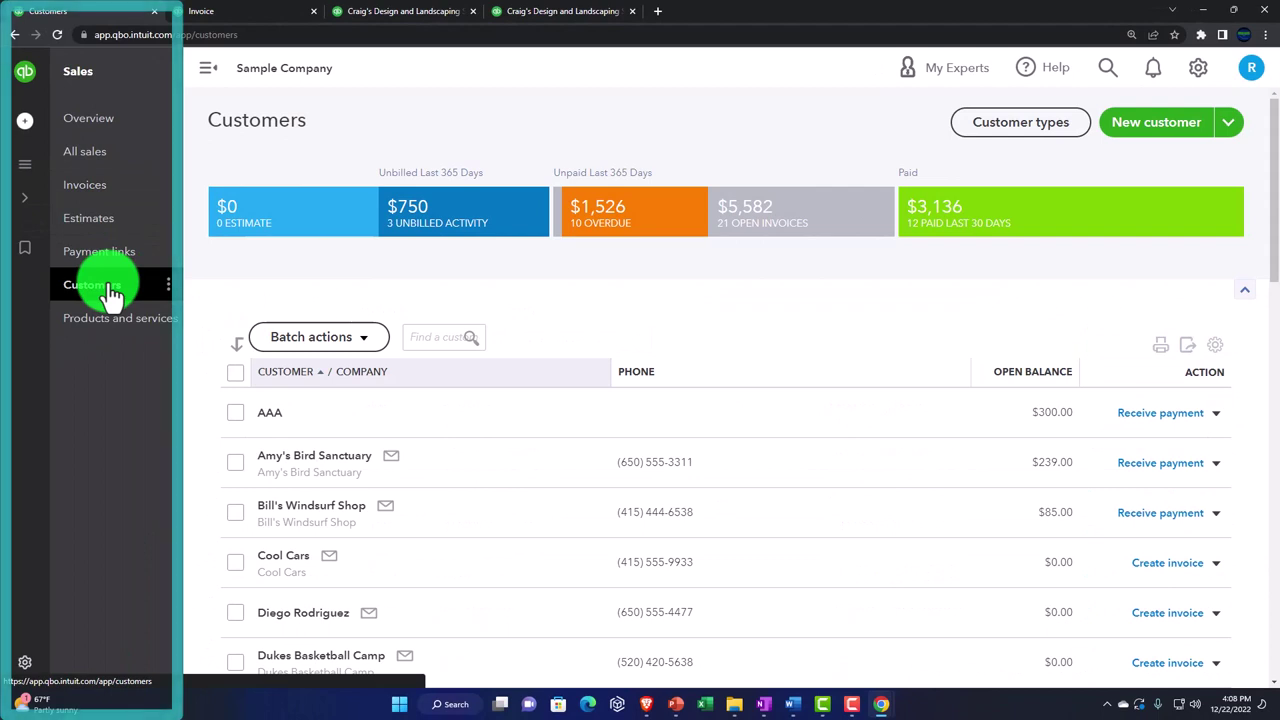
left_click(205, 70)
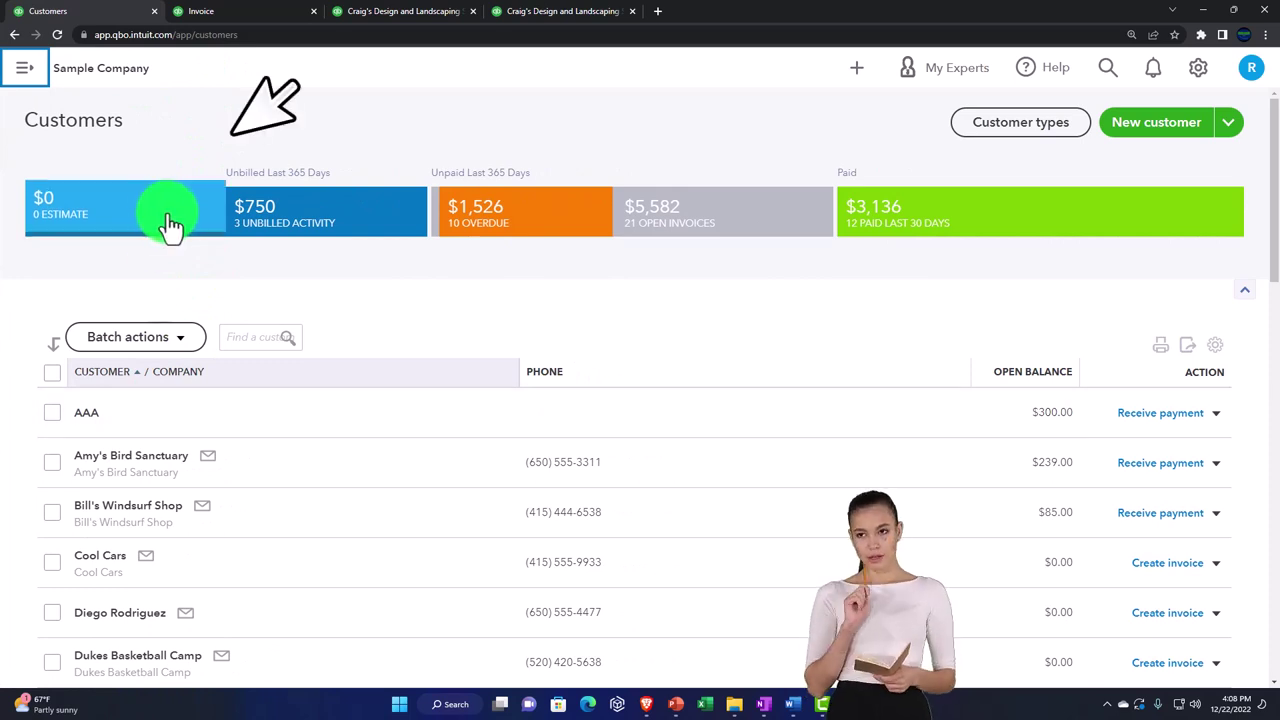
left_click(680, 226)
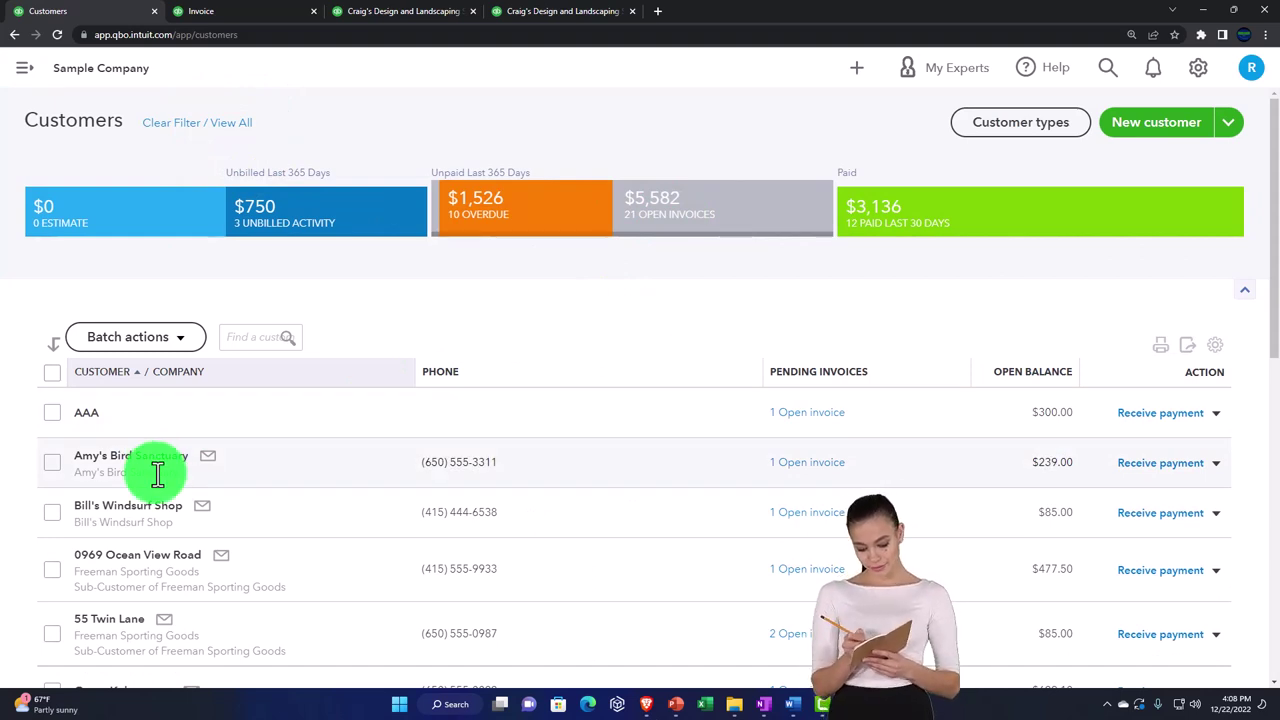
Step: Try batch actions on all customers without applying any, then open customer AAA's details
left_click(53, 377)
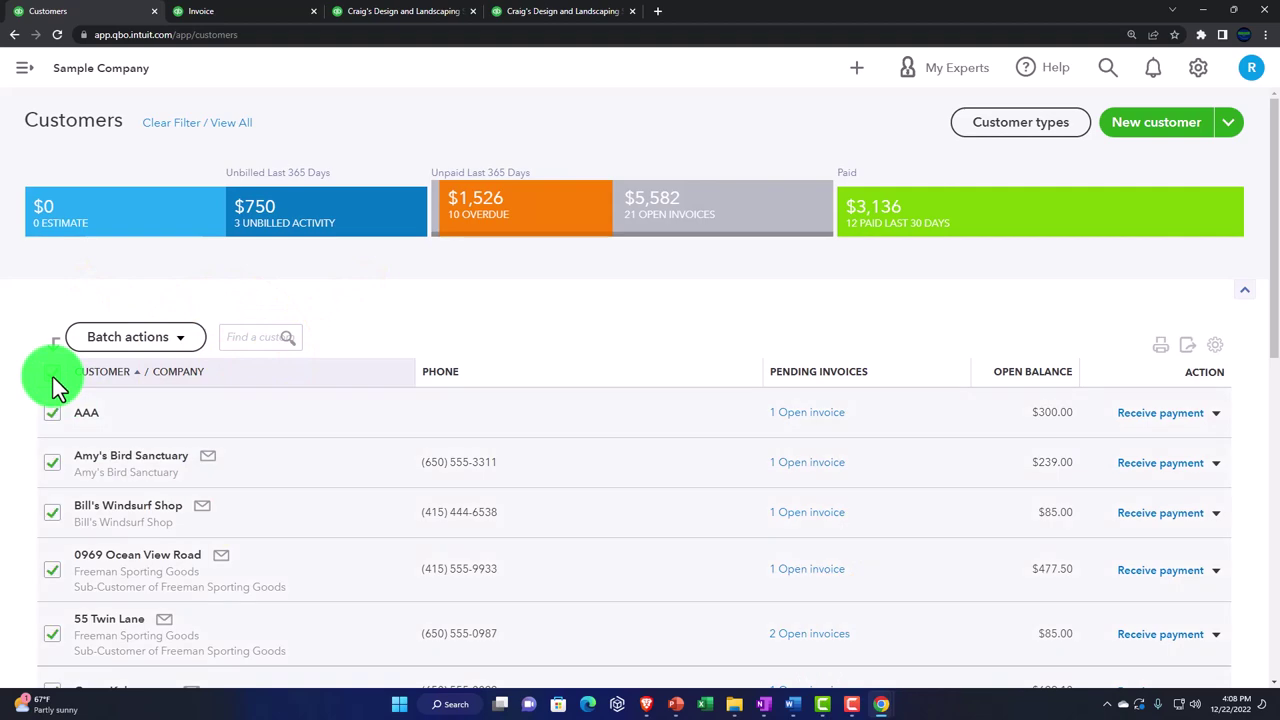
left_click(183, 342)
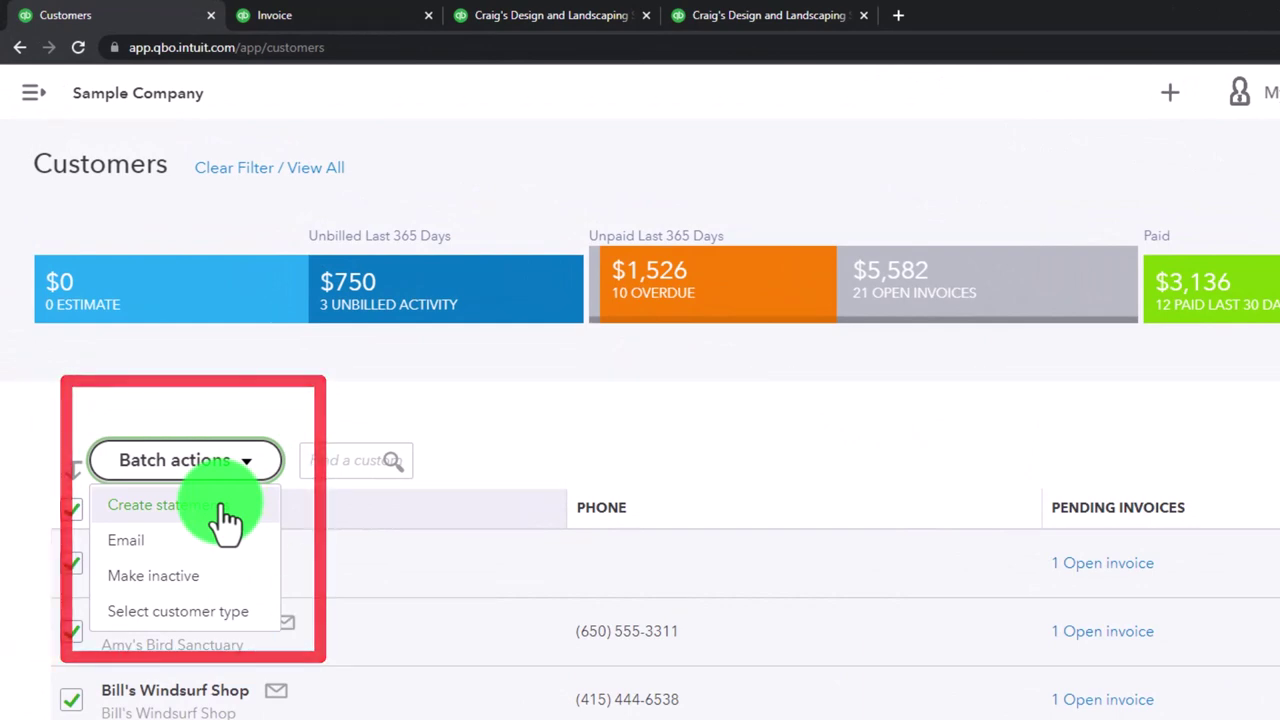
left_click(676, 430)
left_click(79, 510)
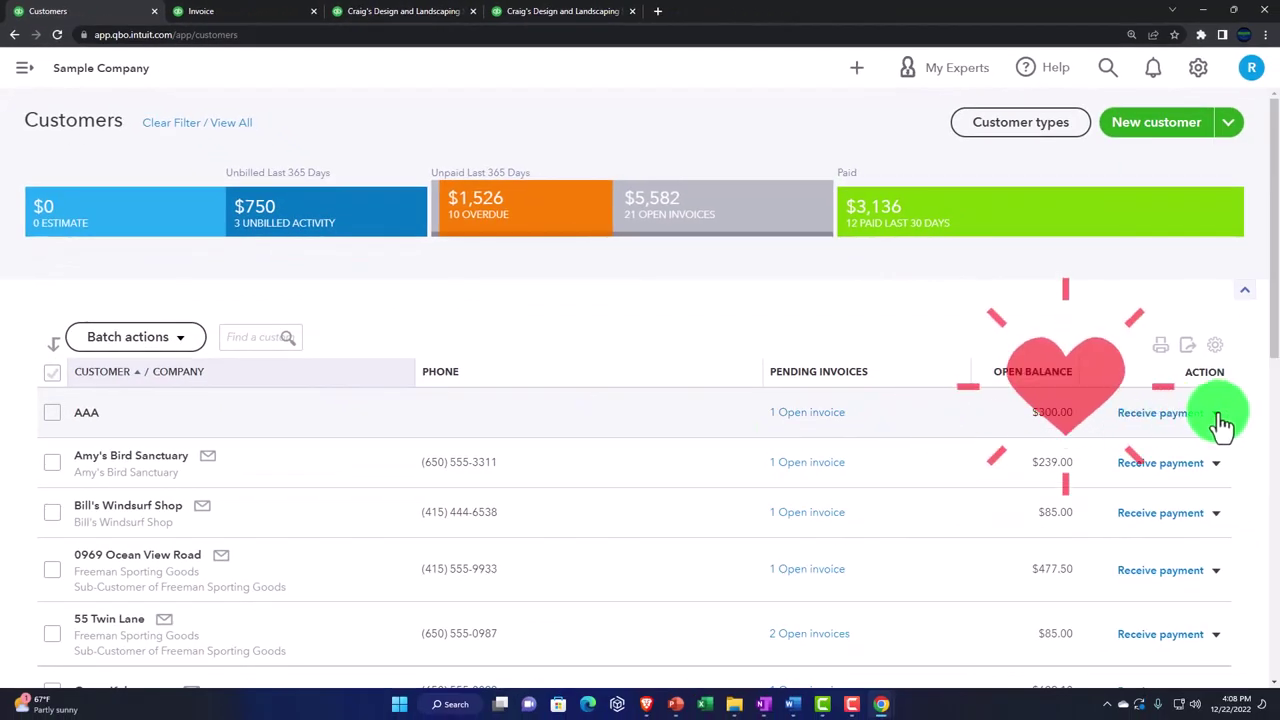
left_click(88, 420)
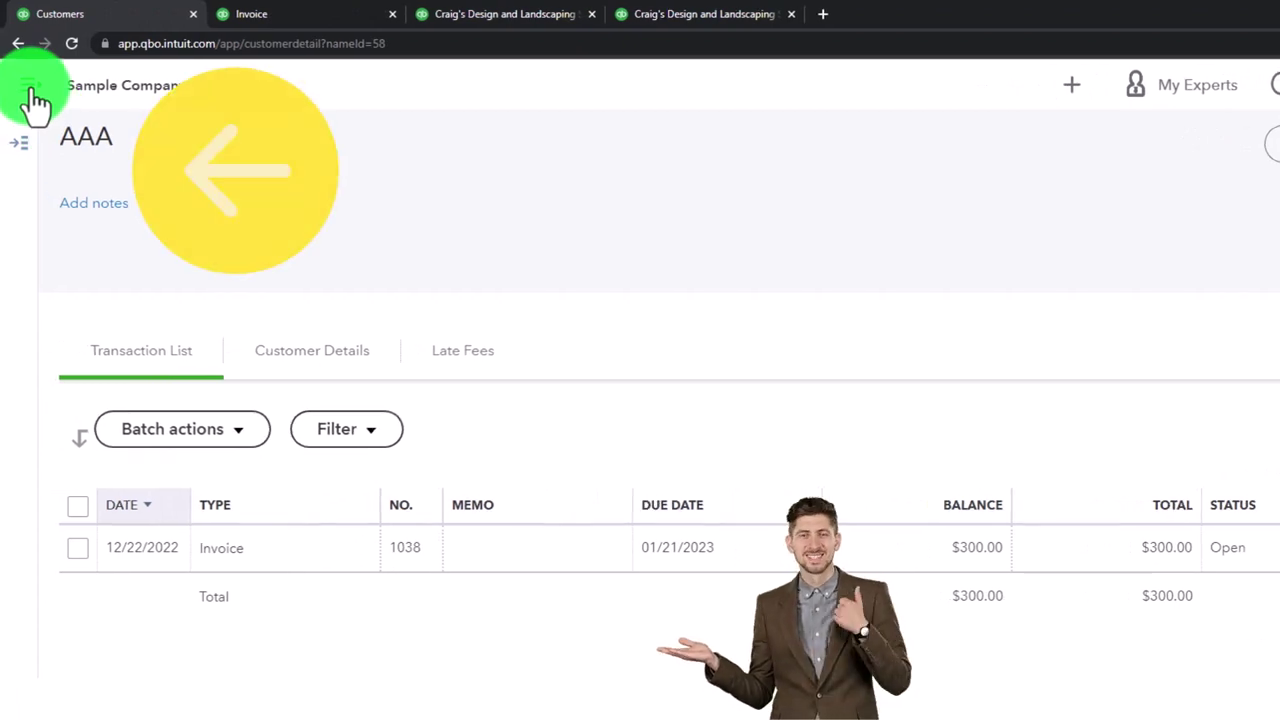
Step: Start a new invoice from the + New menu
left_click(31, 90)
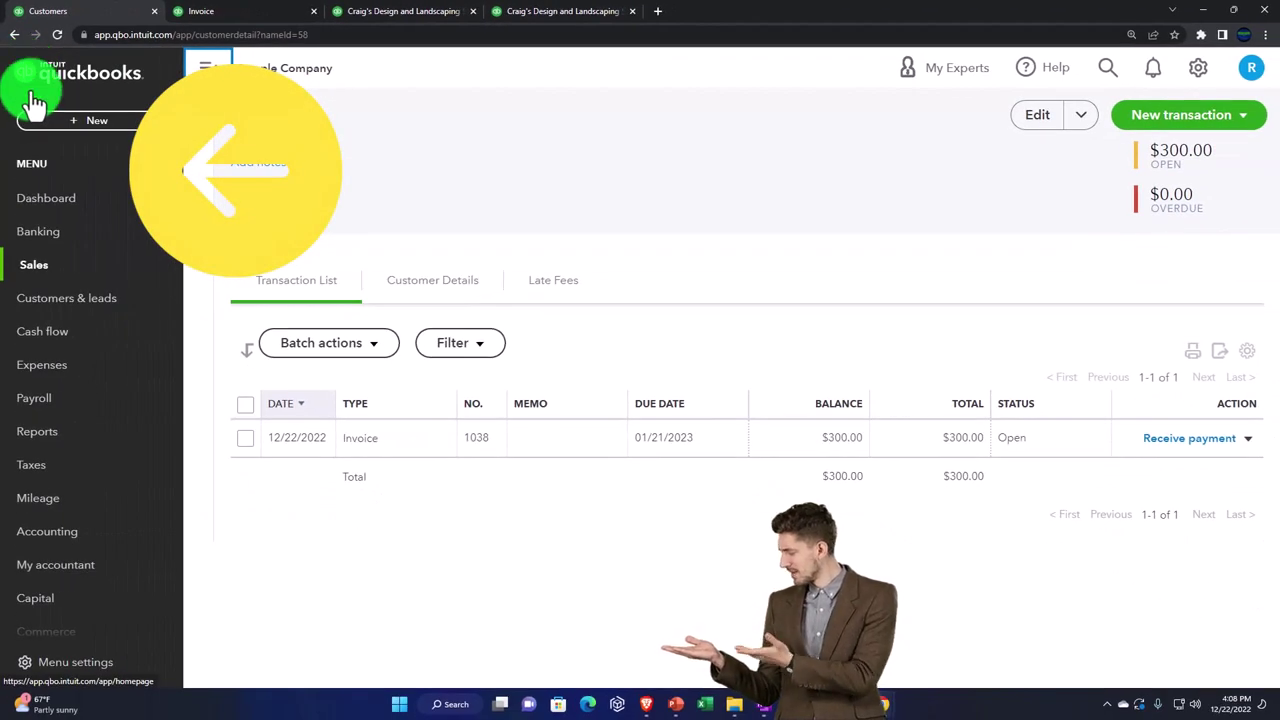
left_click(55, 122)
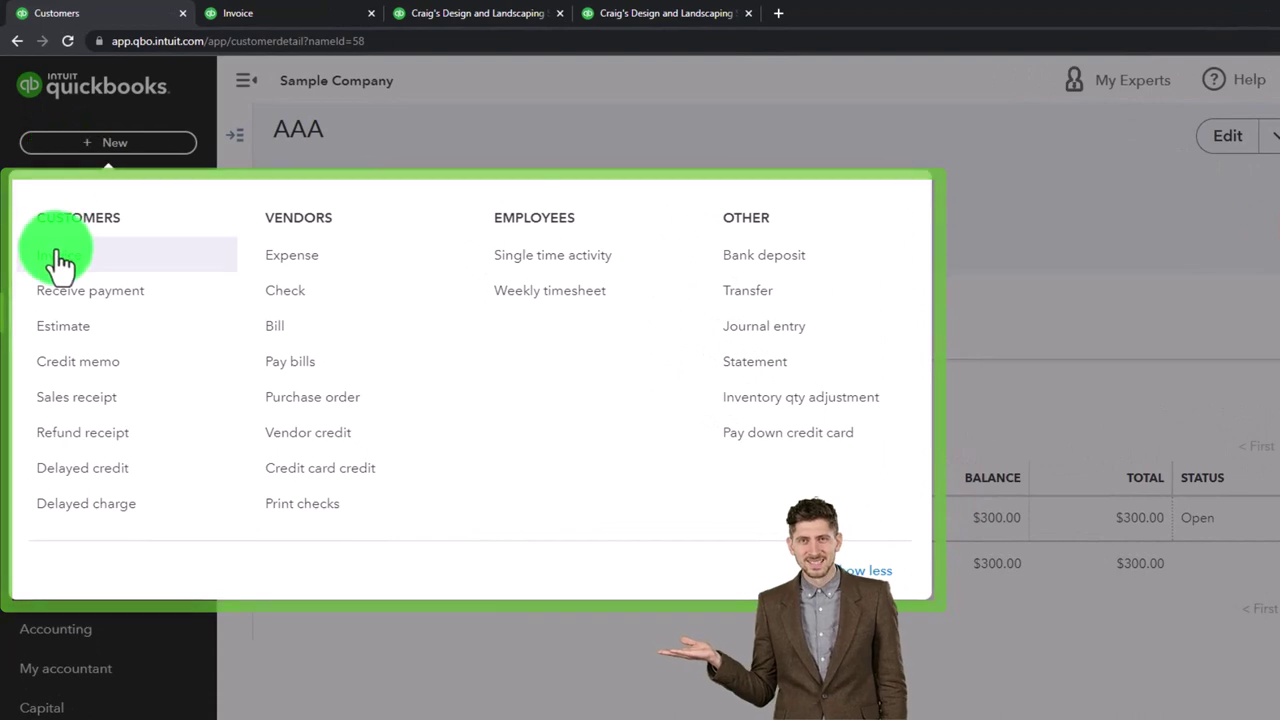
left_click(58, 258)
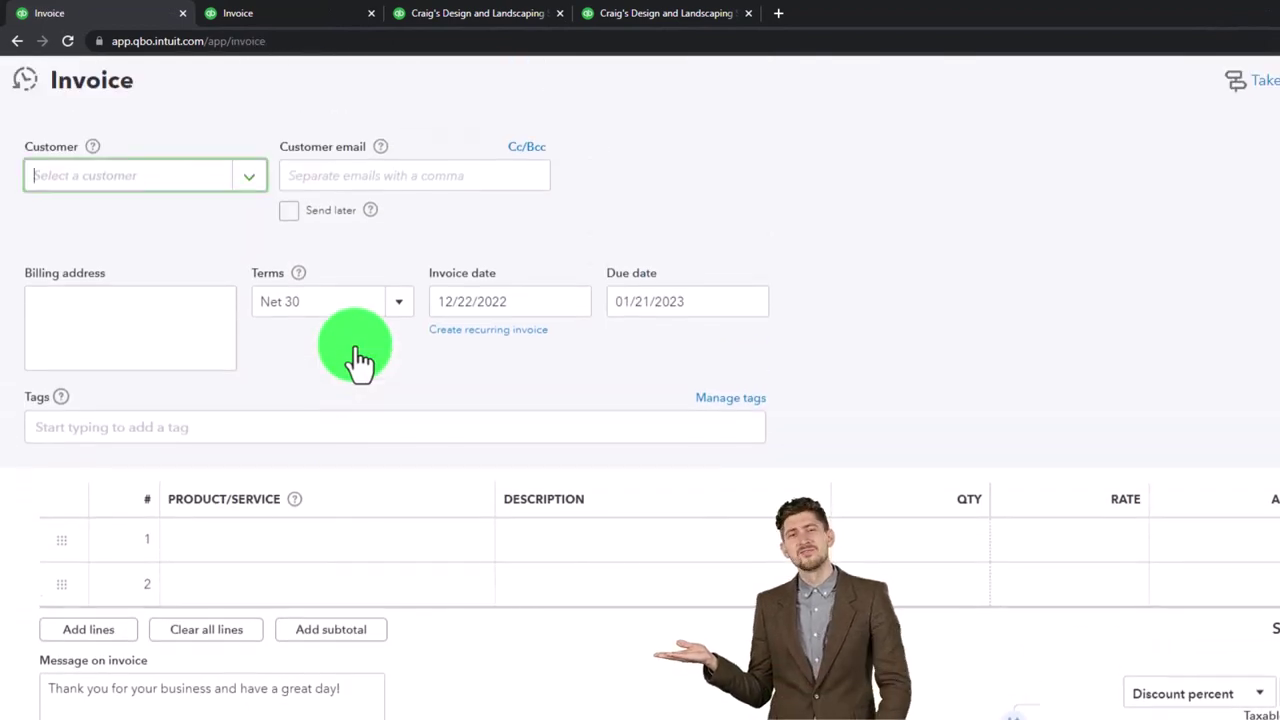
Step: Add and save BBB as a new customer on the invoice
type("BBB")
key("Return")
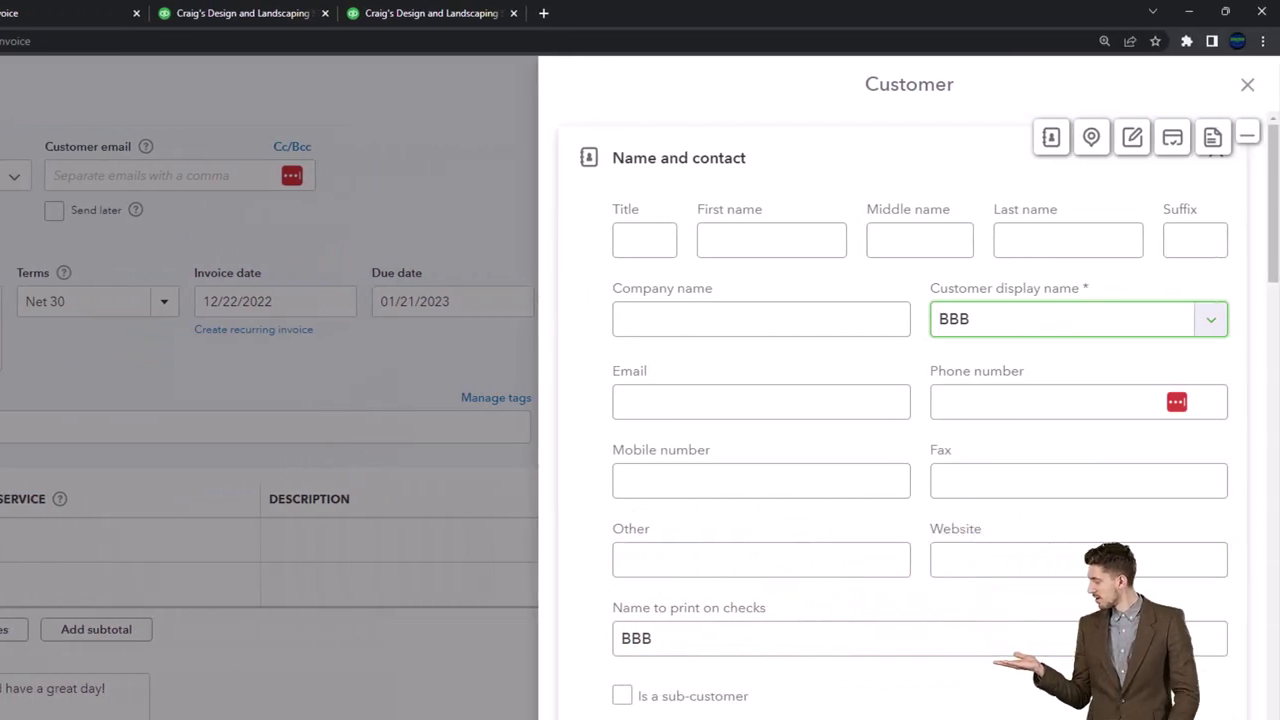
left_click(1238, 662)
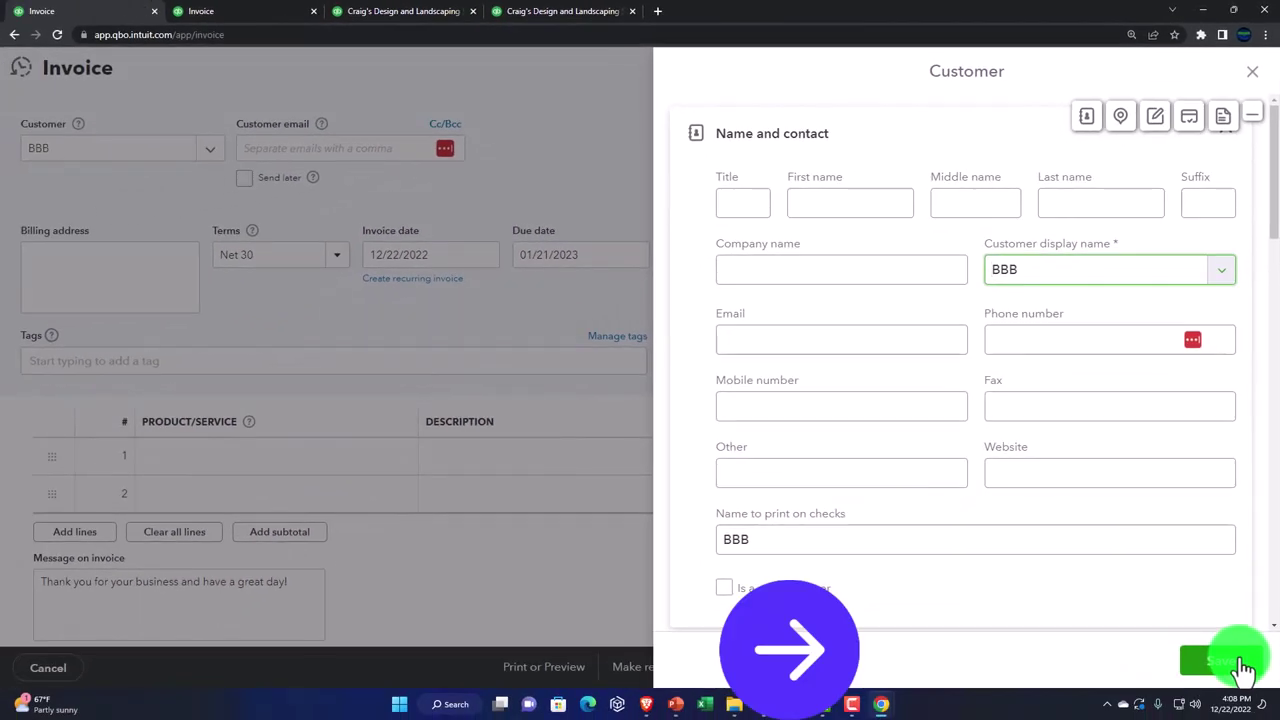
scroll(1049, 457, "down", 12)
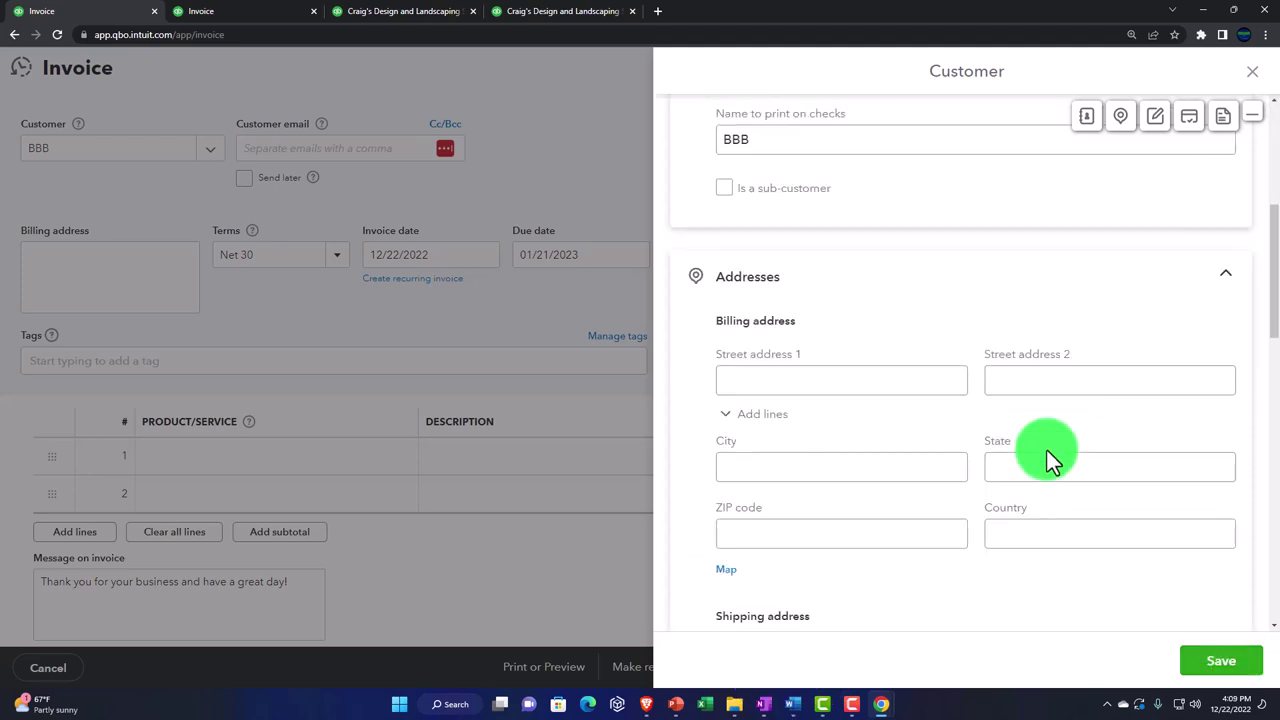
scroll(1049, 457, "down", 5)
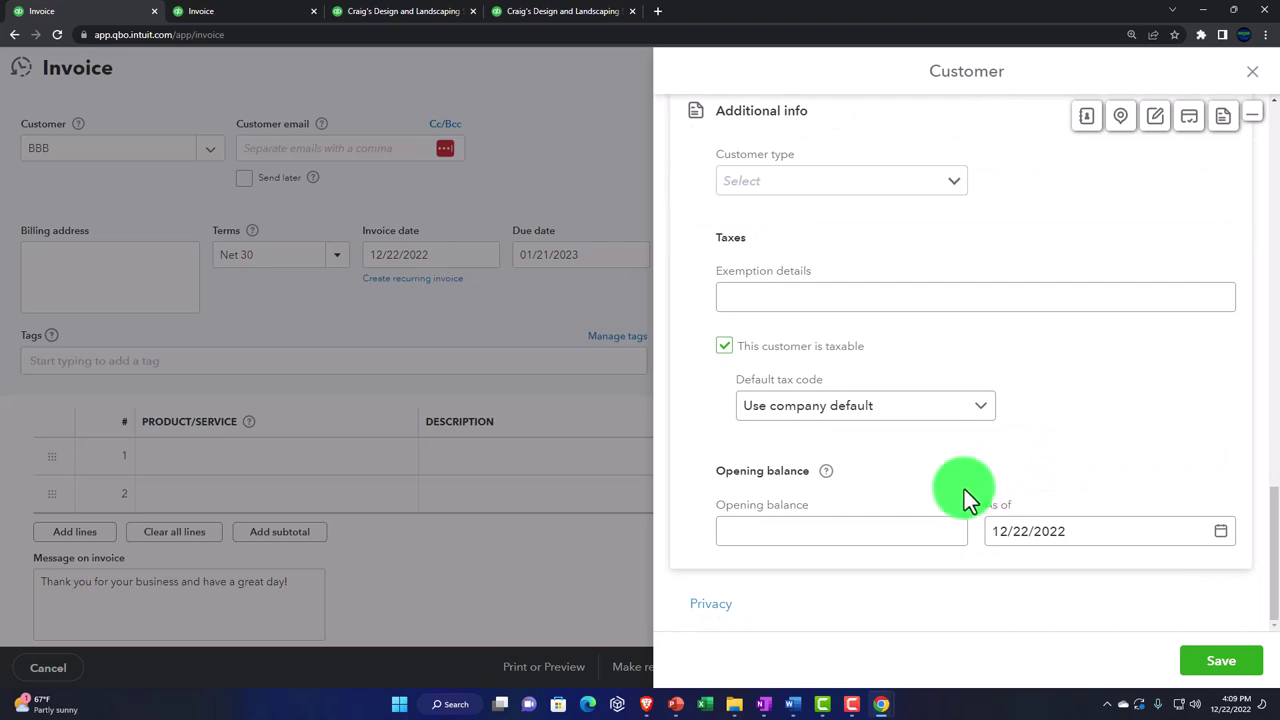
scroll(963, 496, "up", 1)
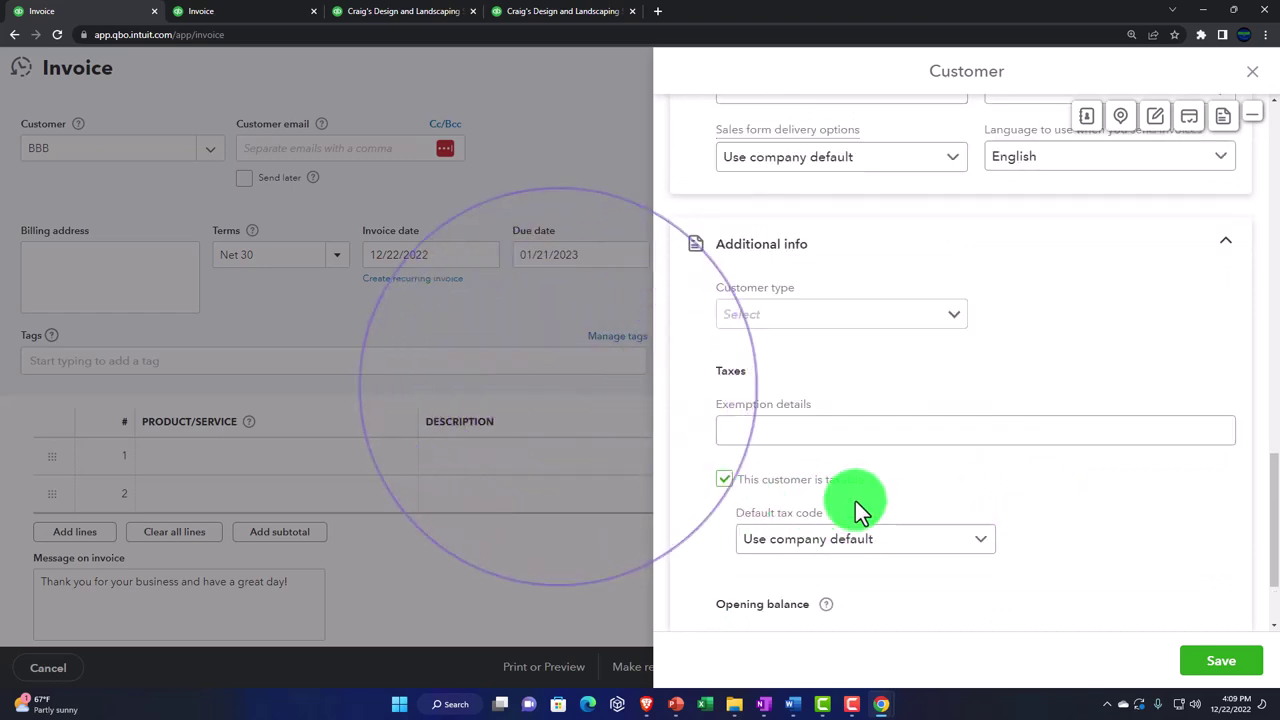
left_click(1232, 668)
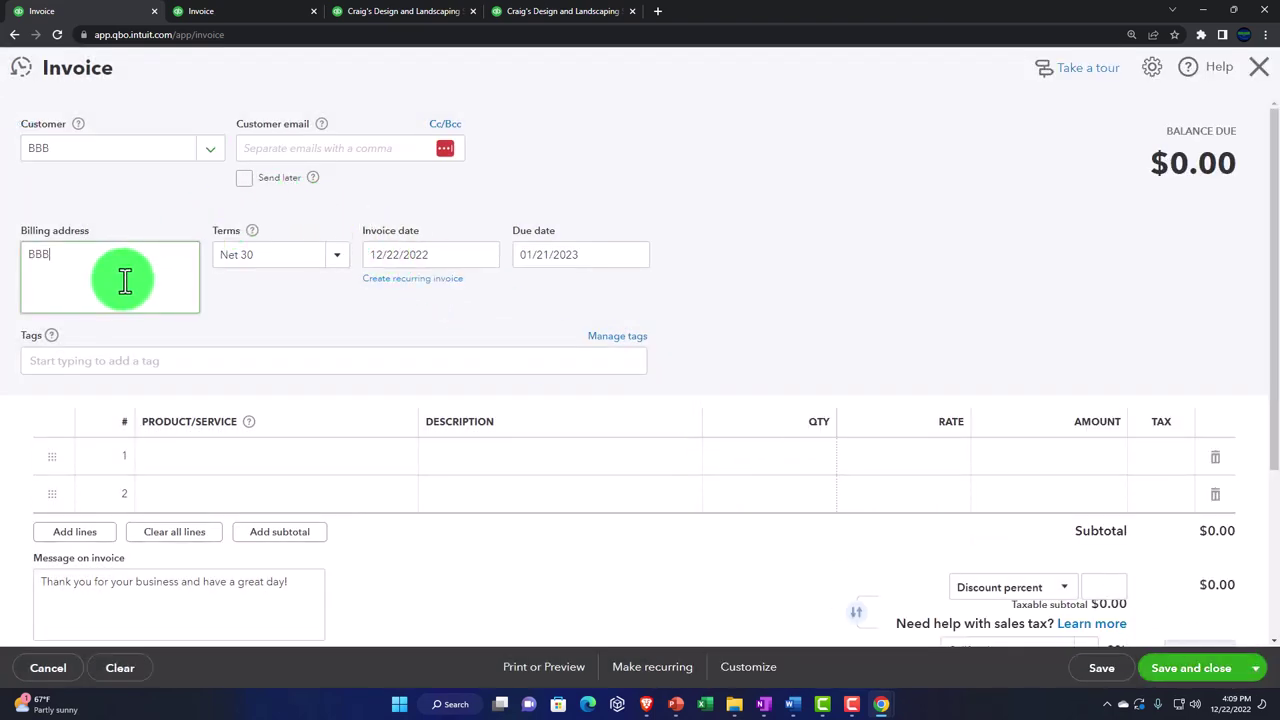
Step: Begin creating a new inventory-type product for invoice line 1
key("Tab")
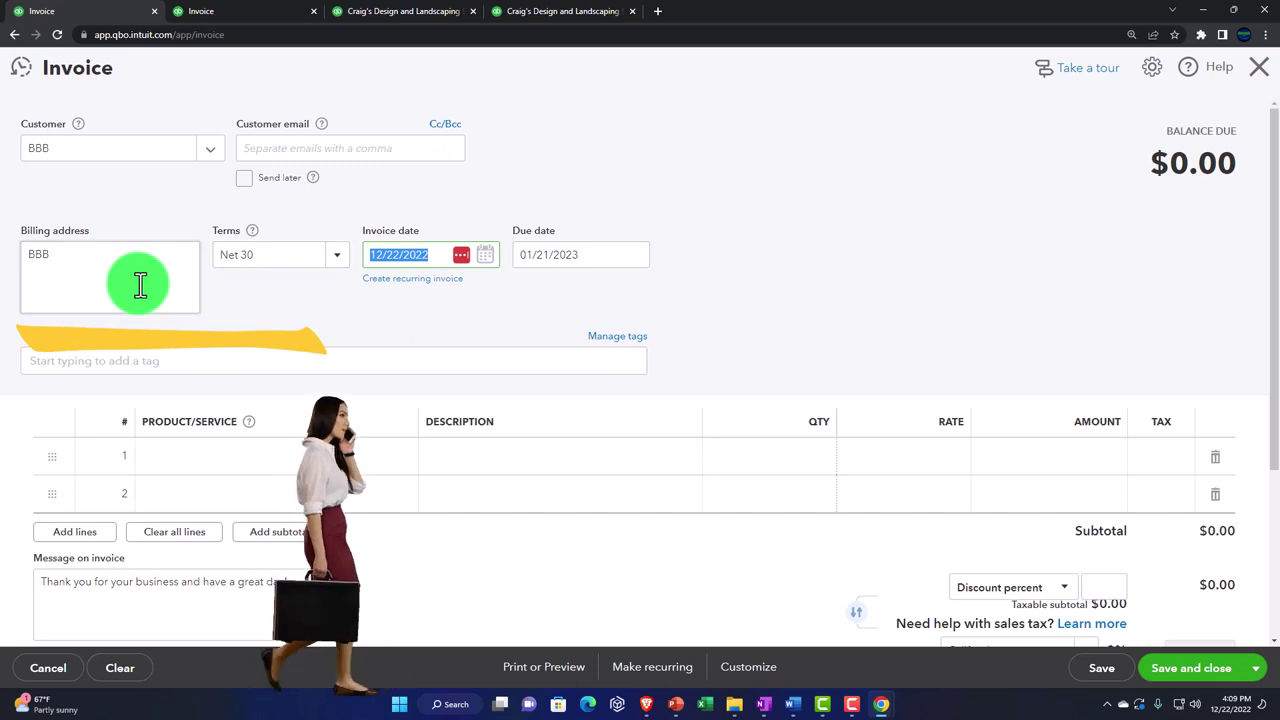
key("Tab")
key("Tab")
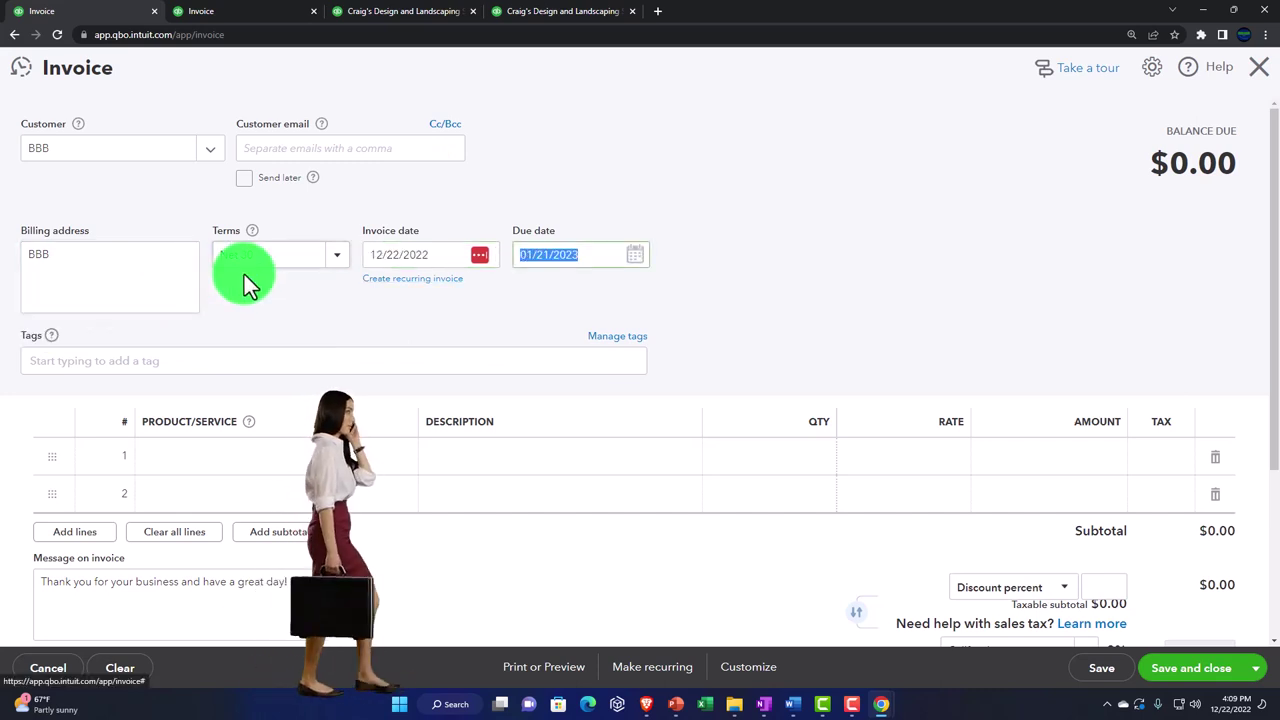
key("Tab")
key("Tab")
scroll(308, 300, "down", 2)
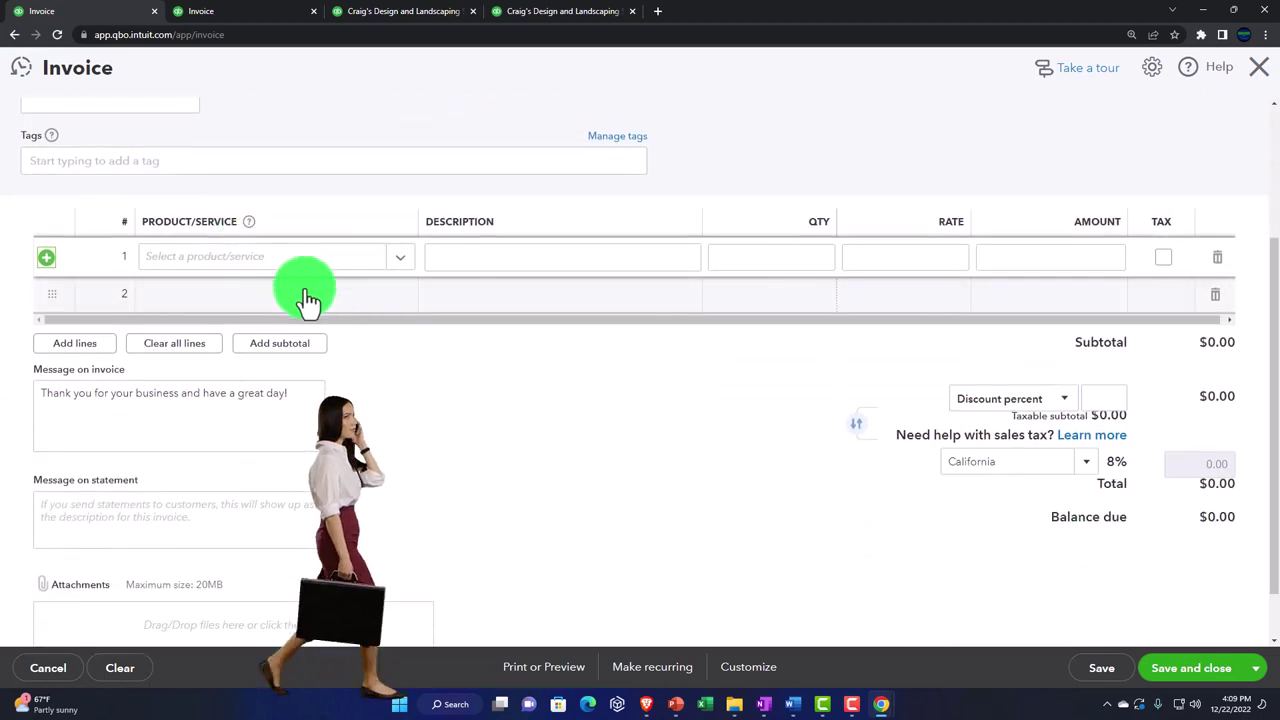
left_click(399, 258)
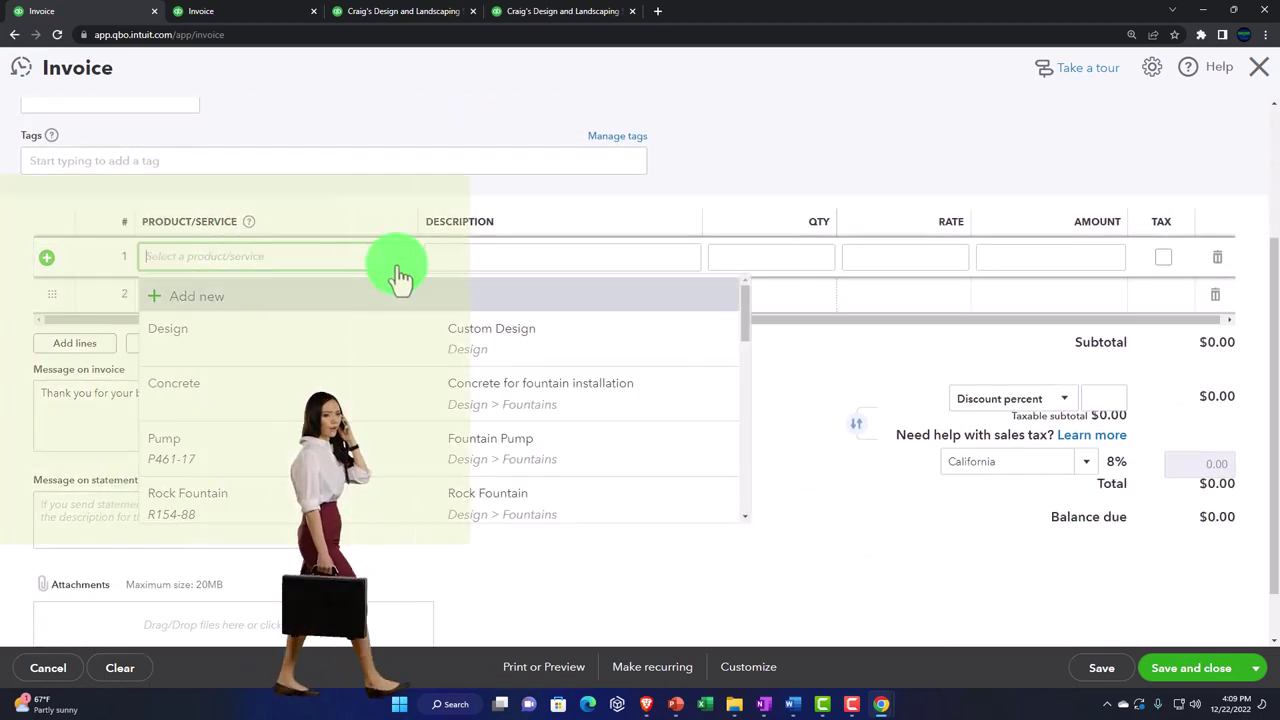
left_click(208, 298)
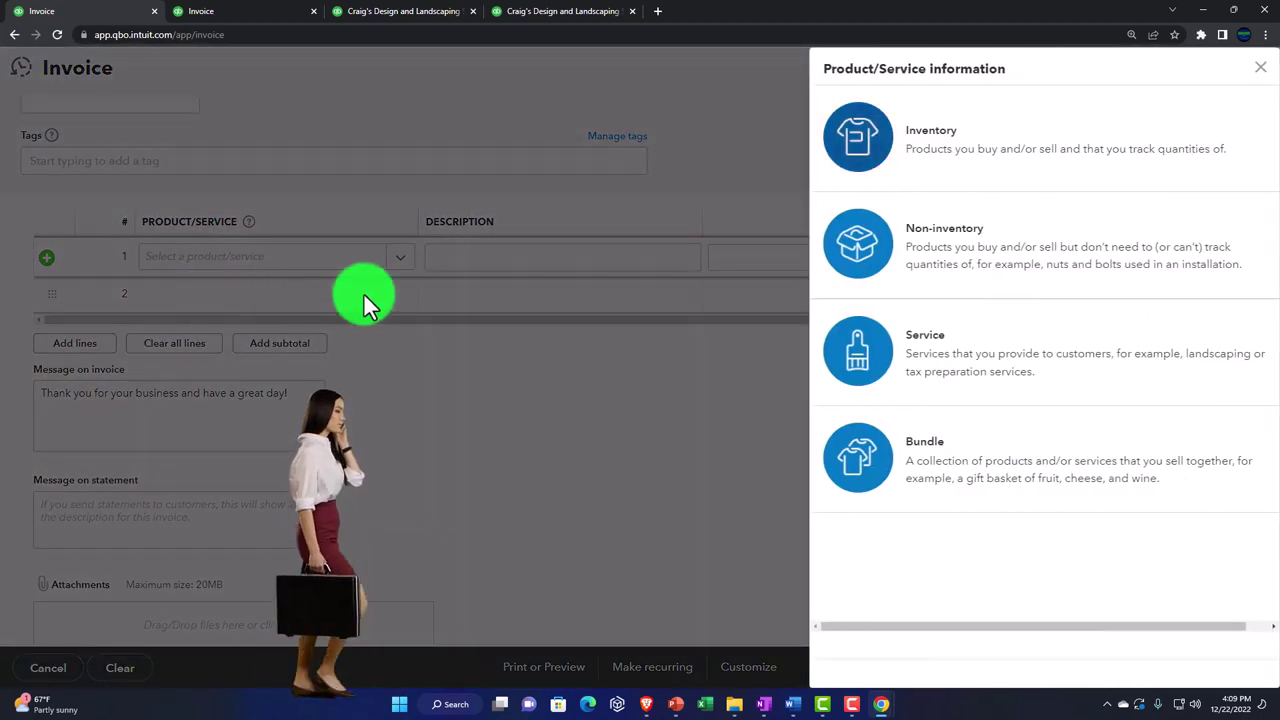
left_click(875, 134)
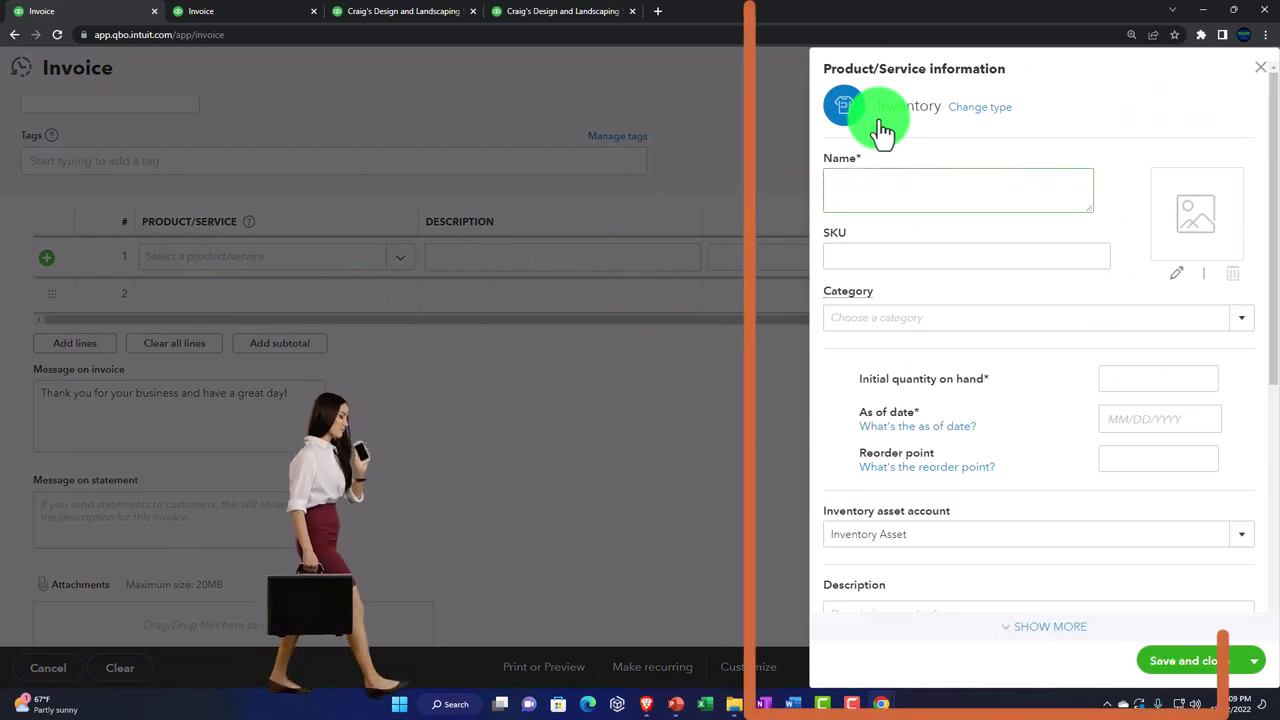
Step: Name the new inventory item 'Inve 1'
type("Ibnv")
key("BackSpace")
key("BackSpace")
key("BackSpace")
key("BackSpace")
type("Inve")
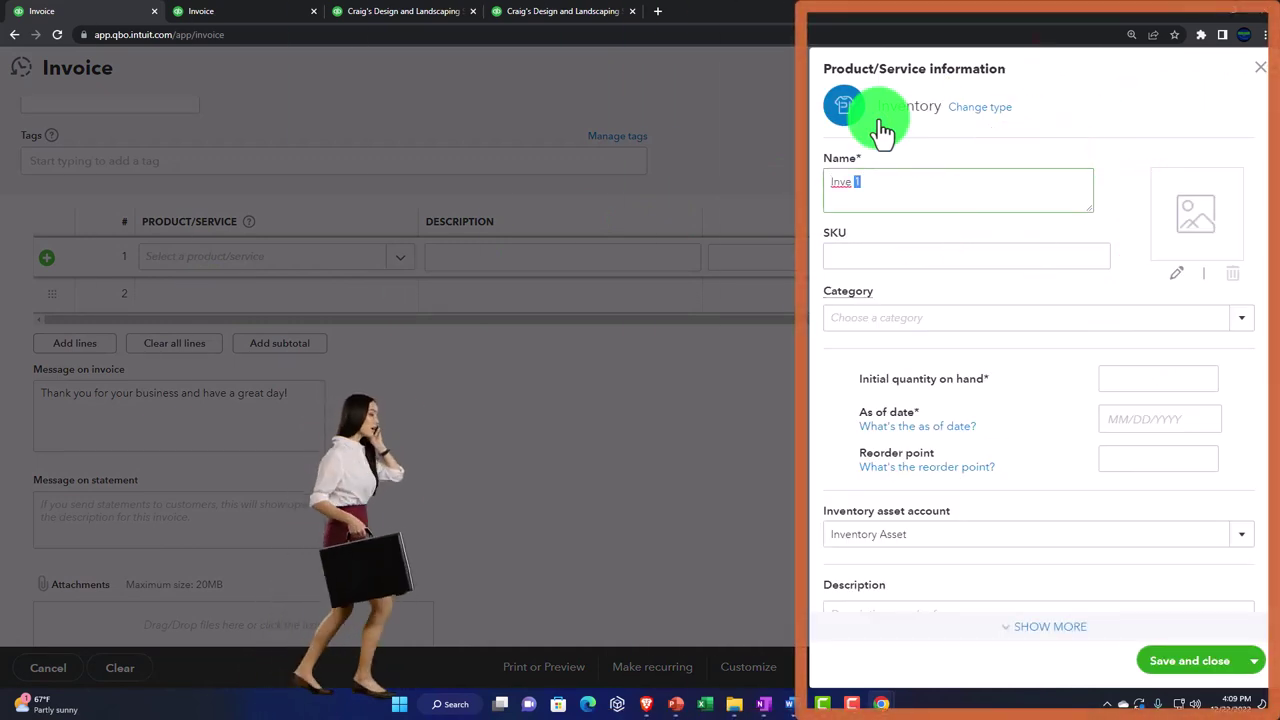
key("ctrl+a")
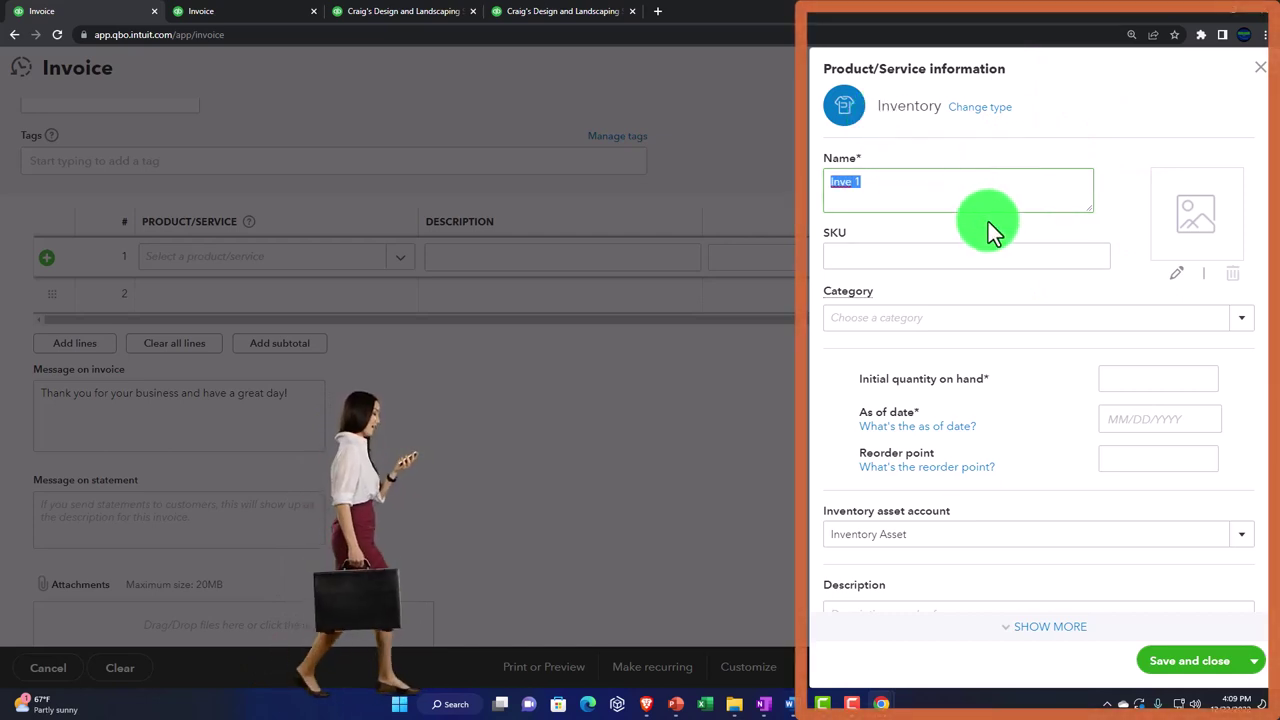
scroll(988, 222, "down", 1)
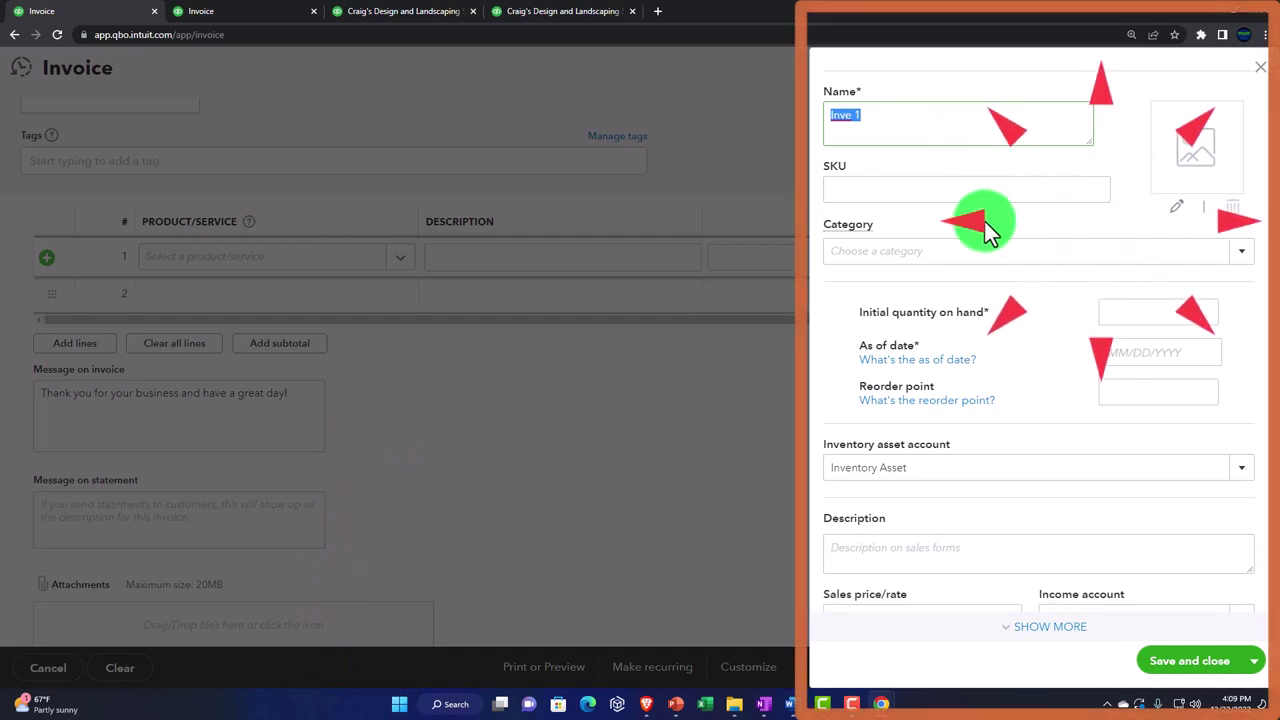
scroll(985, 222, "down", 2)
scroll(985, 222, "down", 1)
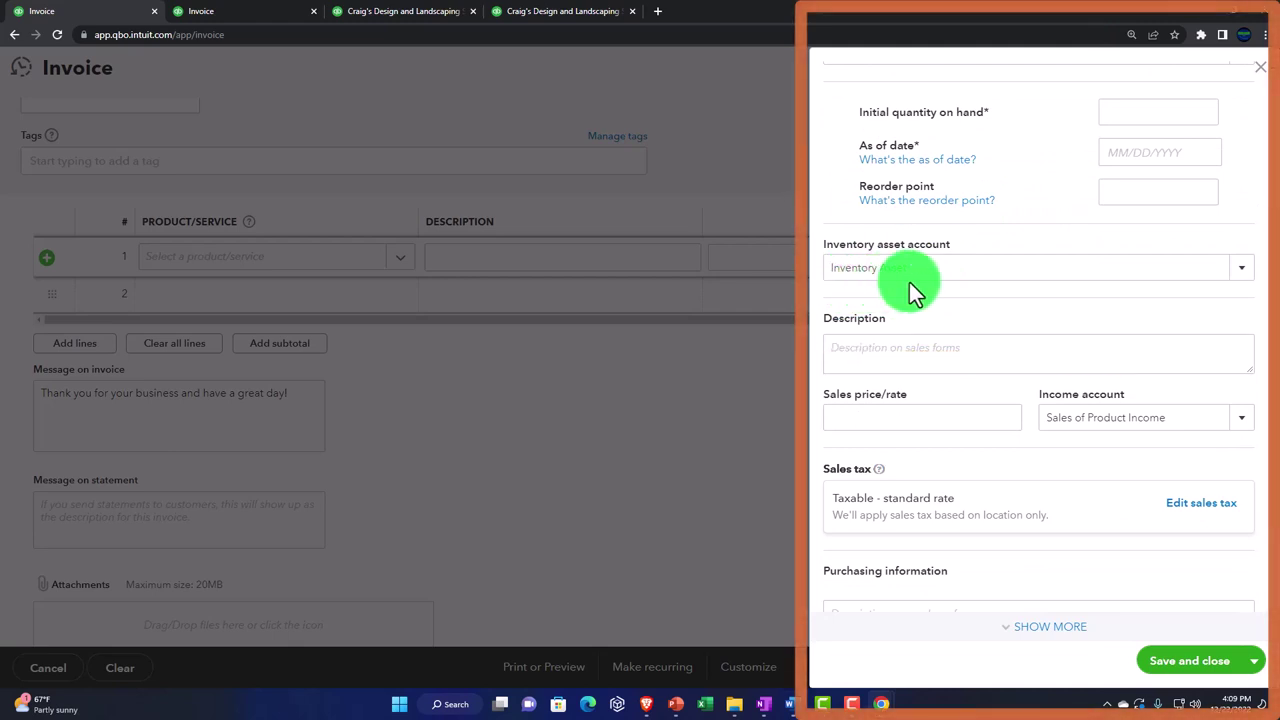
scroll(915, 285, "up", 3)
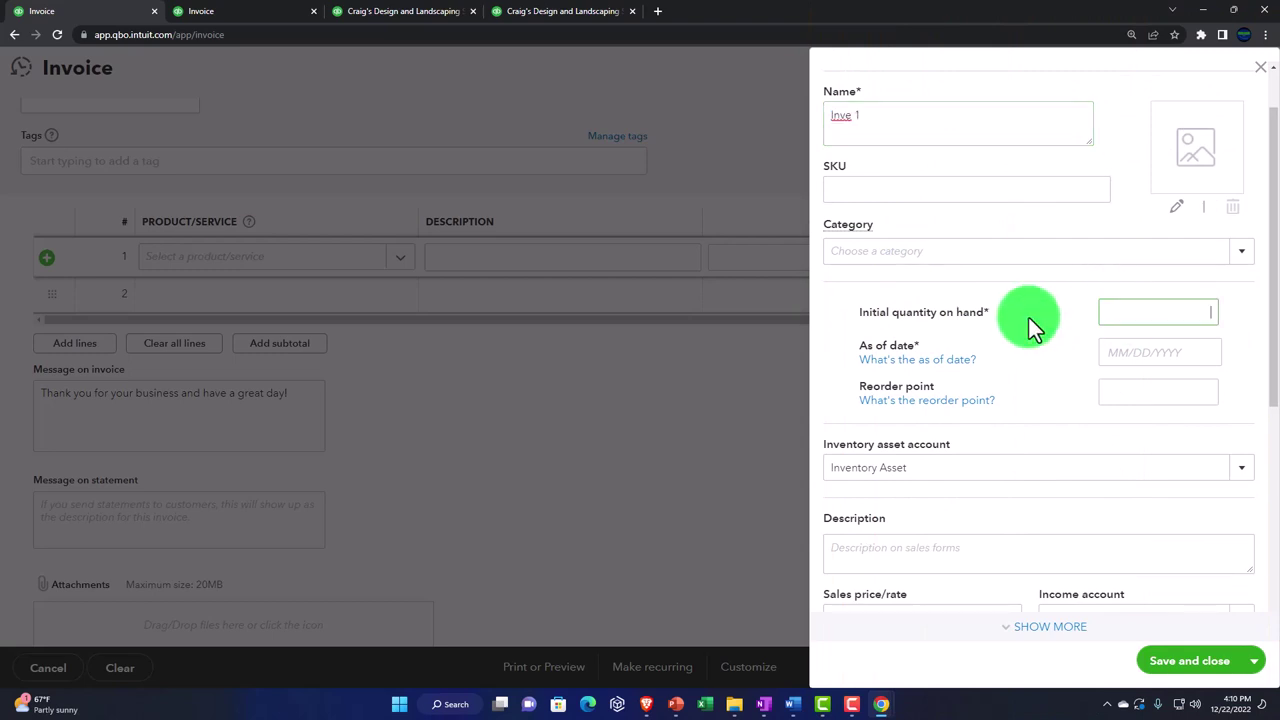
Step: Set Inve 1's initial quantity on hand to 10 as of 12/01/2022
type("10")
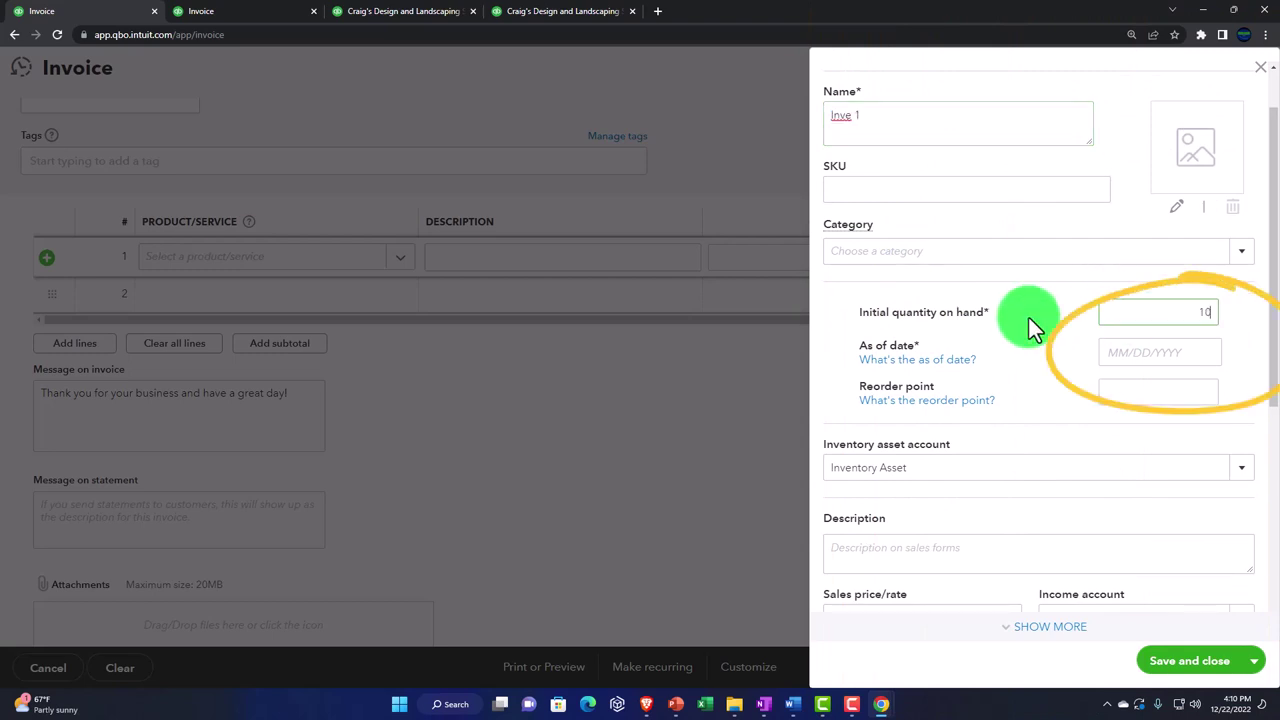
key("Tab")
key("Tab")
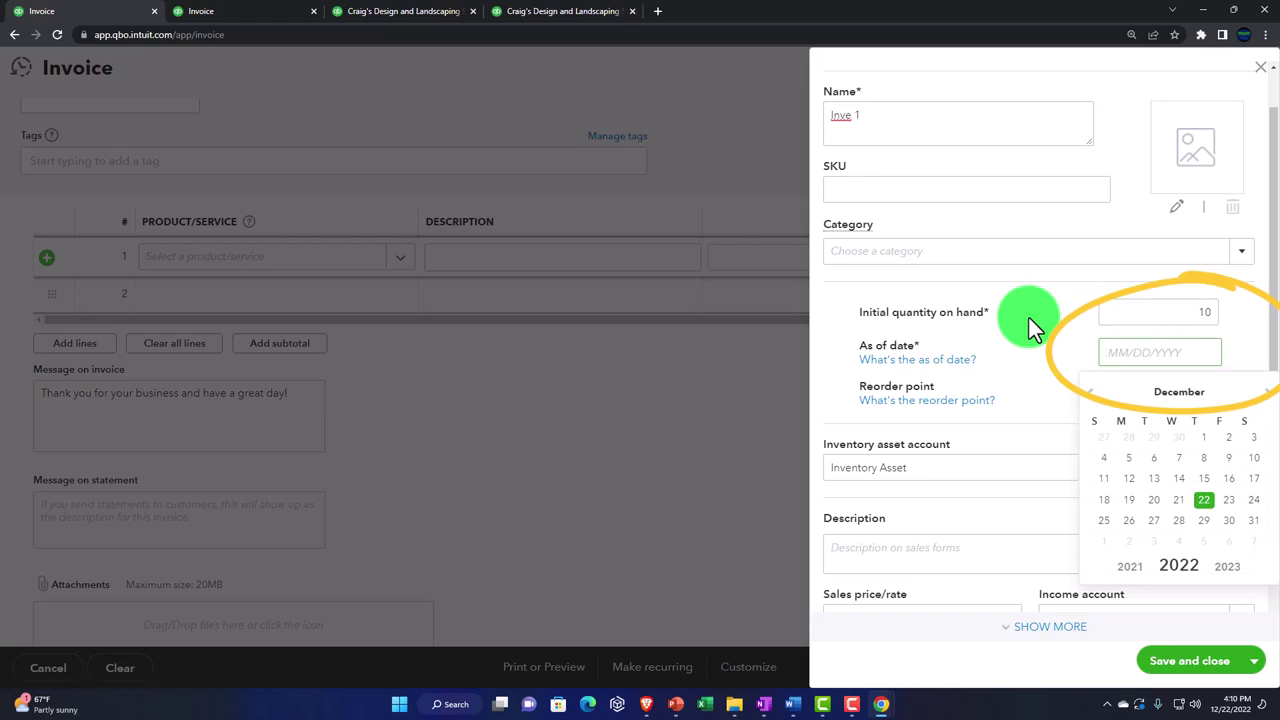
left_click(1205, 447)
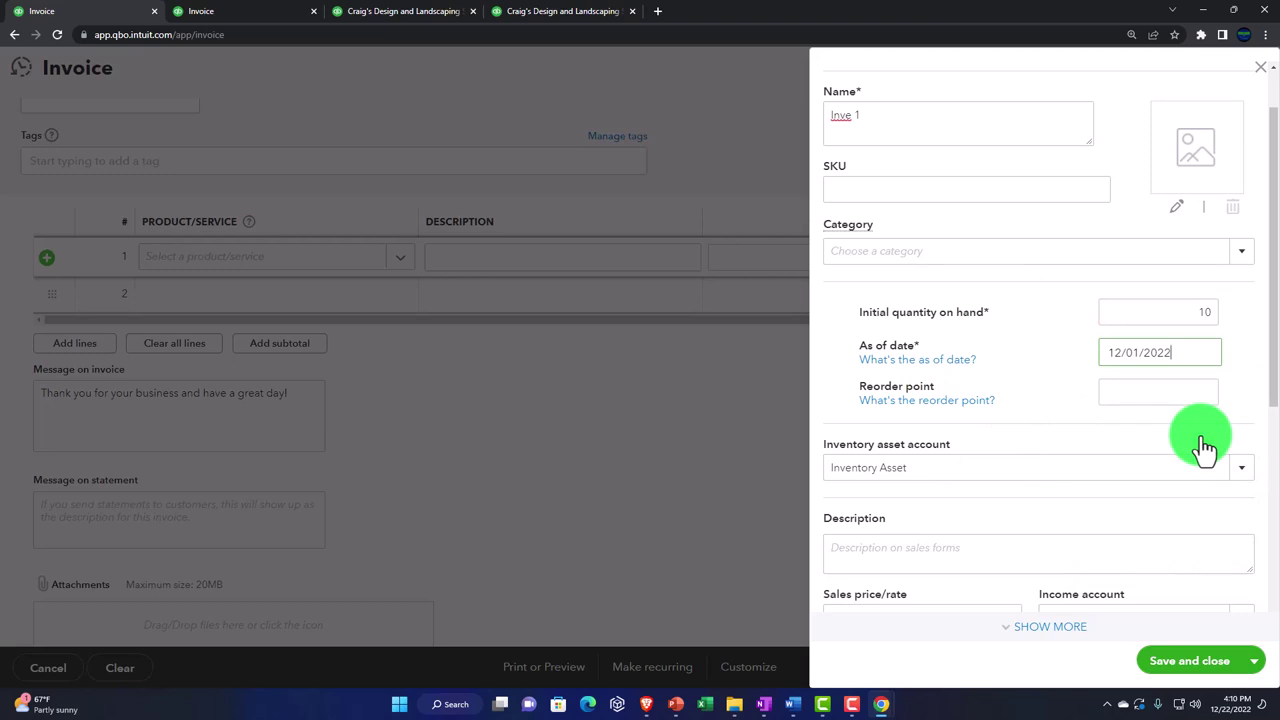
key("Tab")
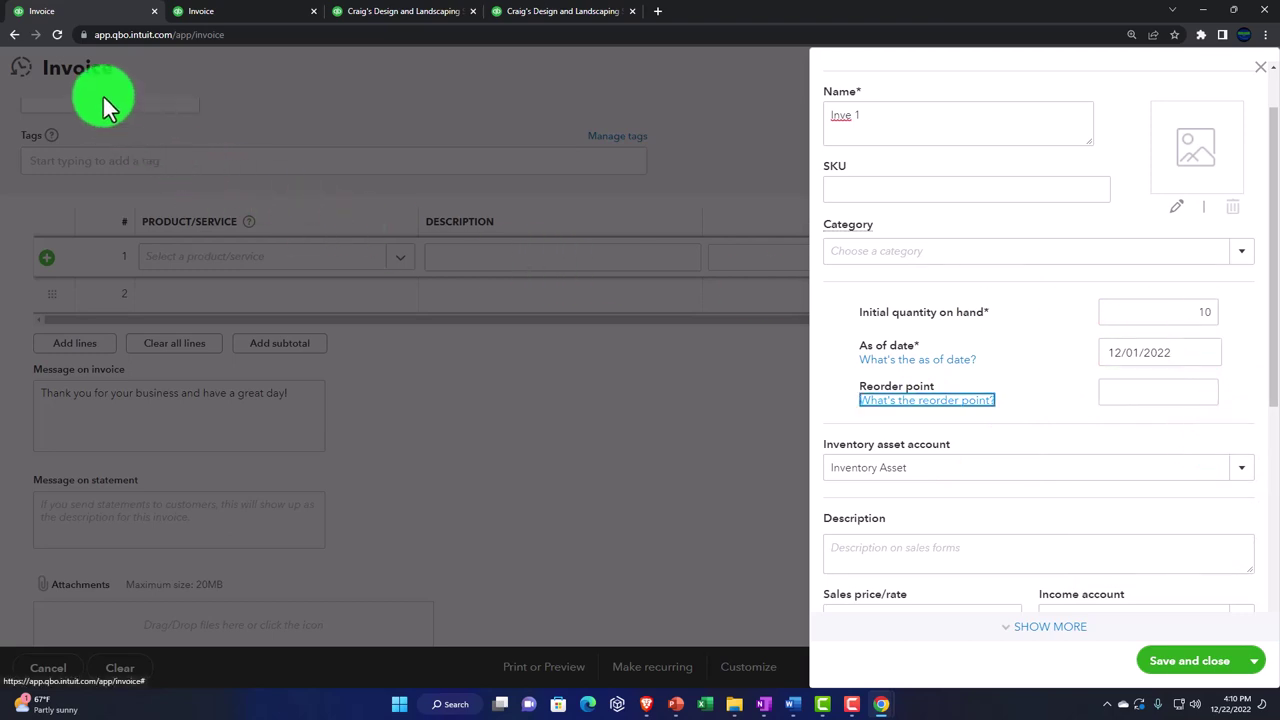
Step: Give Inve 1 reorder point 0, sales description 'Inve 1' and sales price 250
left_click(1141, 402)
type("0")
key("Tab")
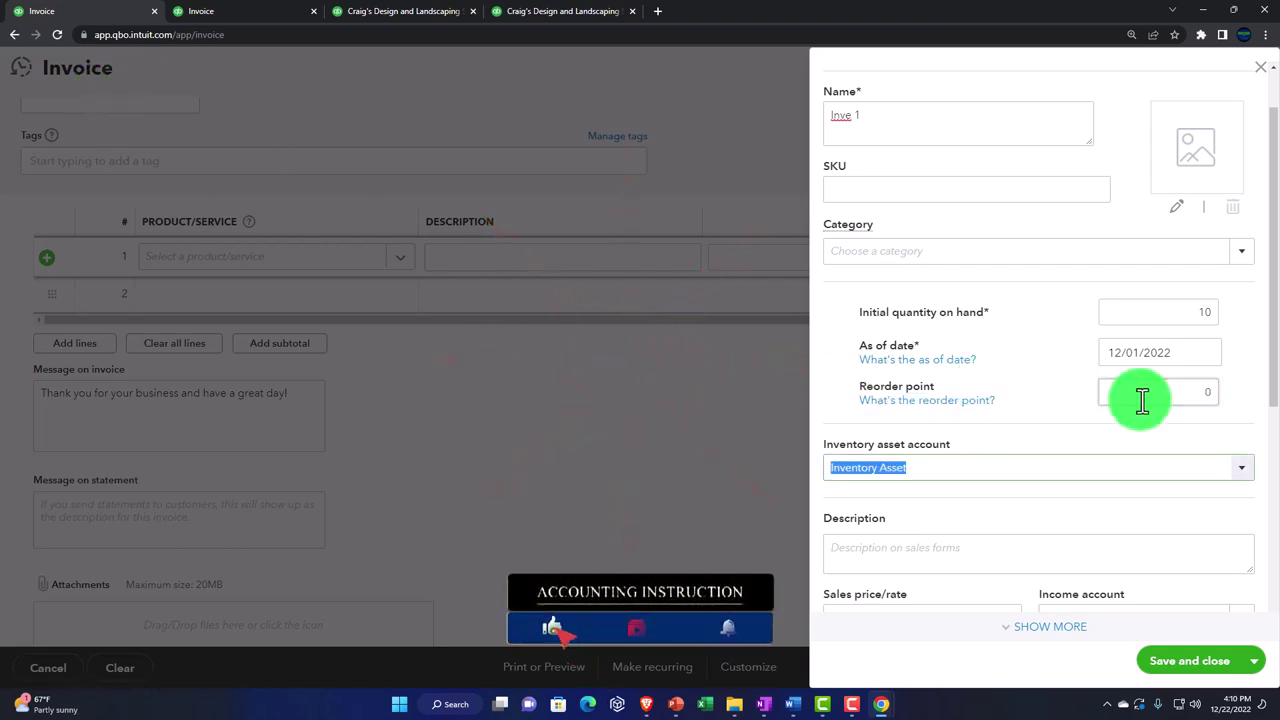
scroll(1141, 402, "down", 2)
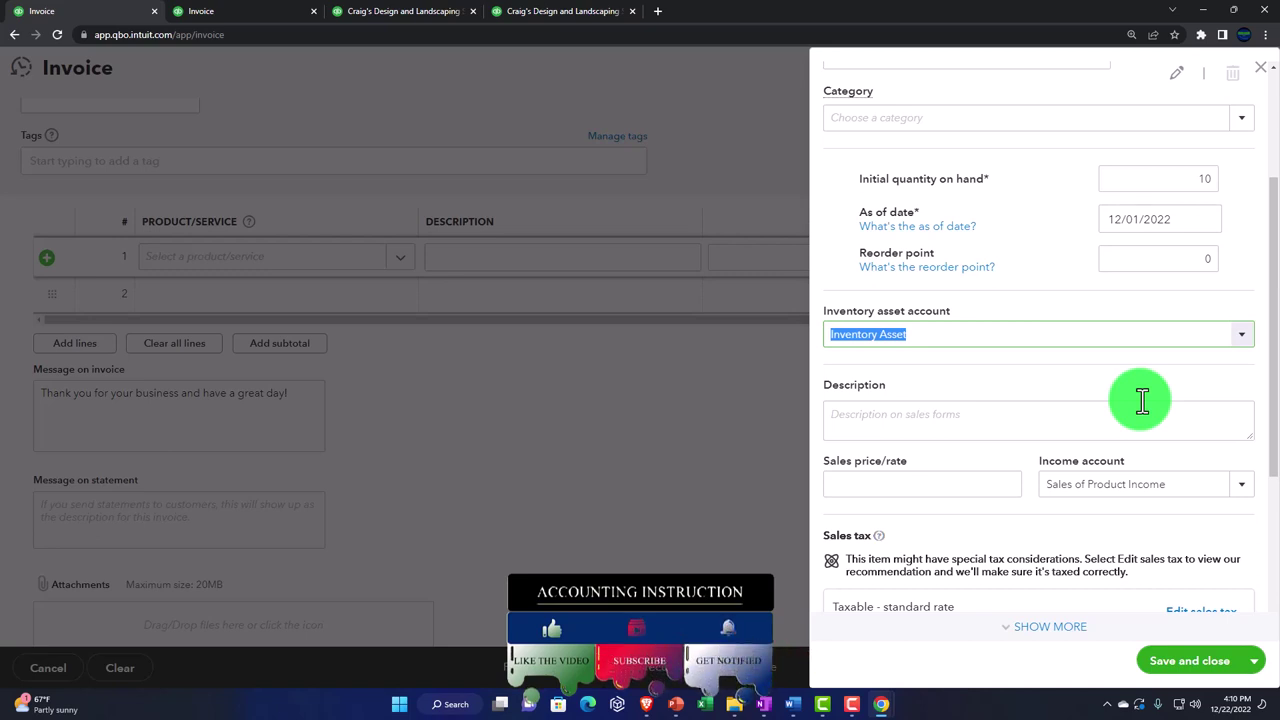
left_click(1141, 402)
type("Inve 1")
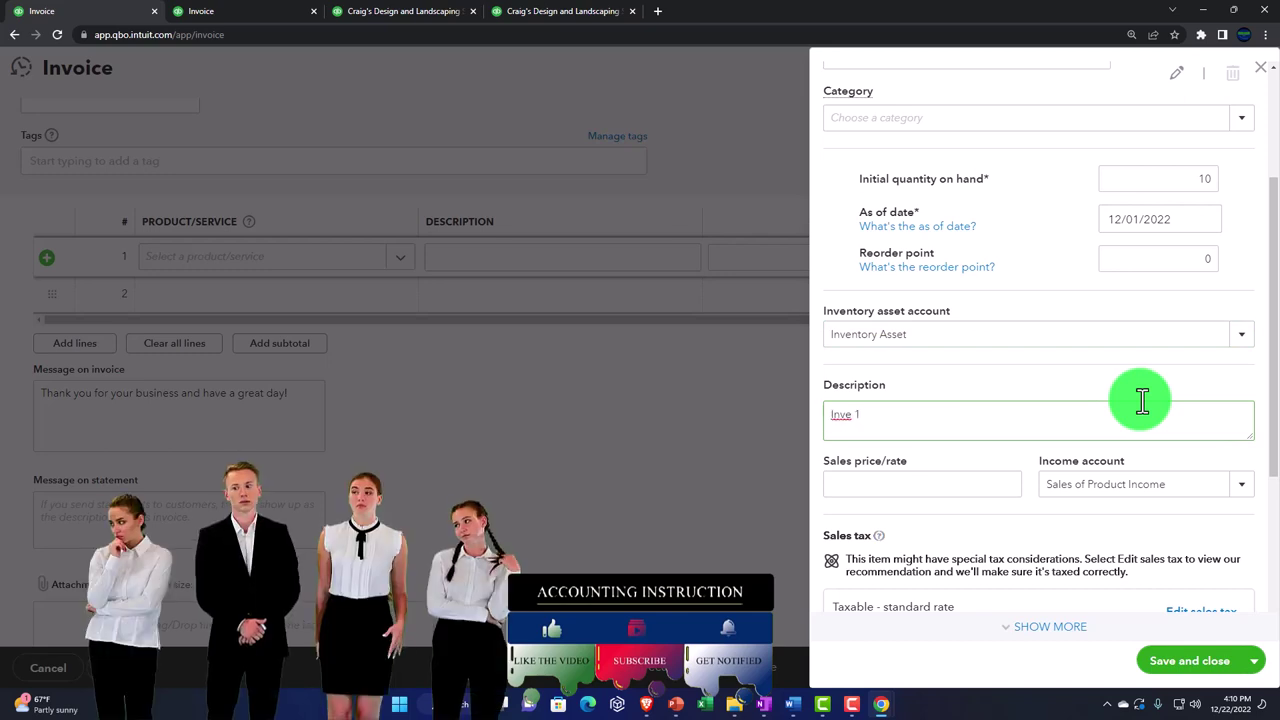
left_click(1220, 179)
type("10")
scroll(1043, 275, "down", 1)
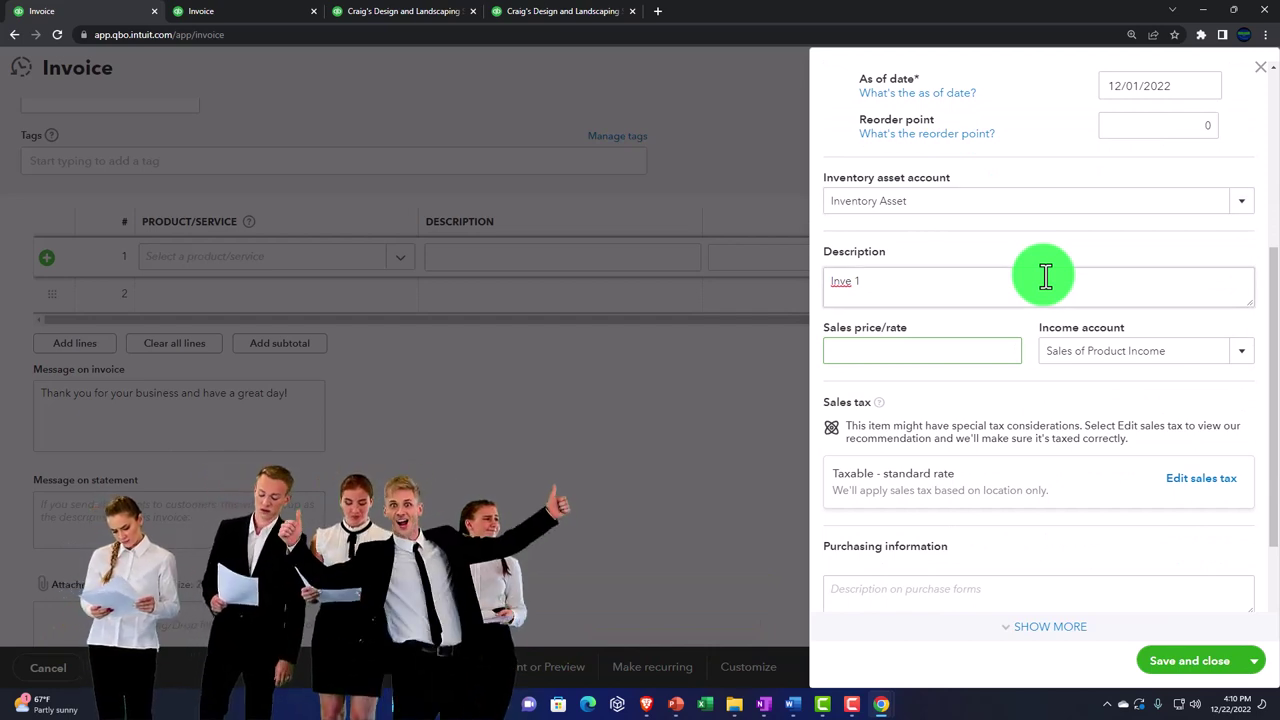
type("250")
key("Tab")
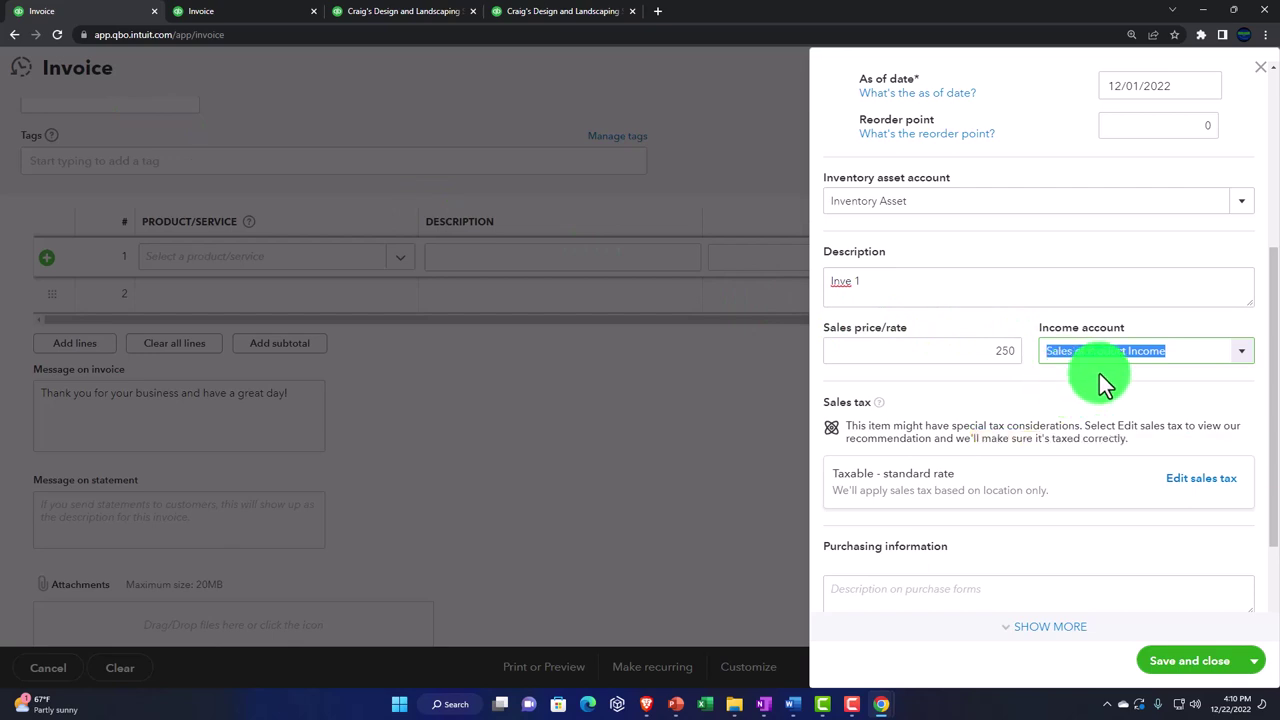
key("Tab")
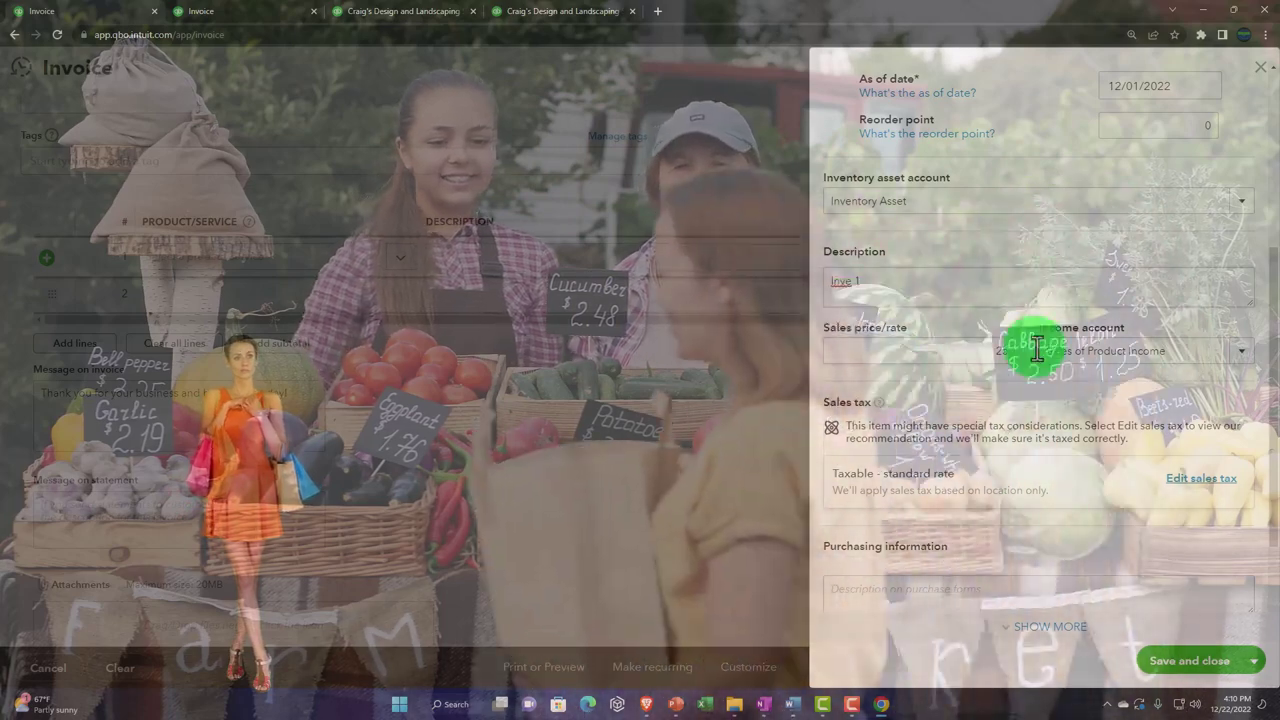
Step: Add purchase description 'Inve 1' and cost 100, then save the item
scroll(1150, 380, "down", 1)
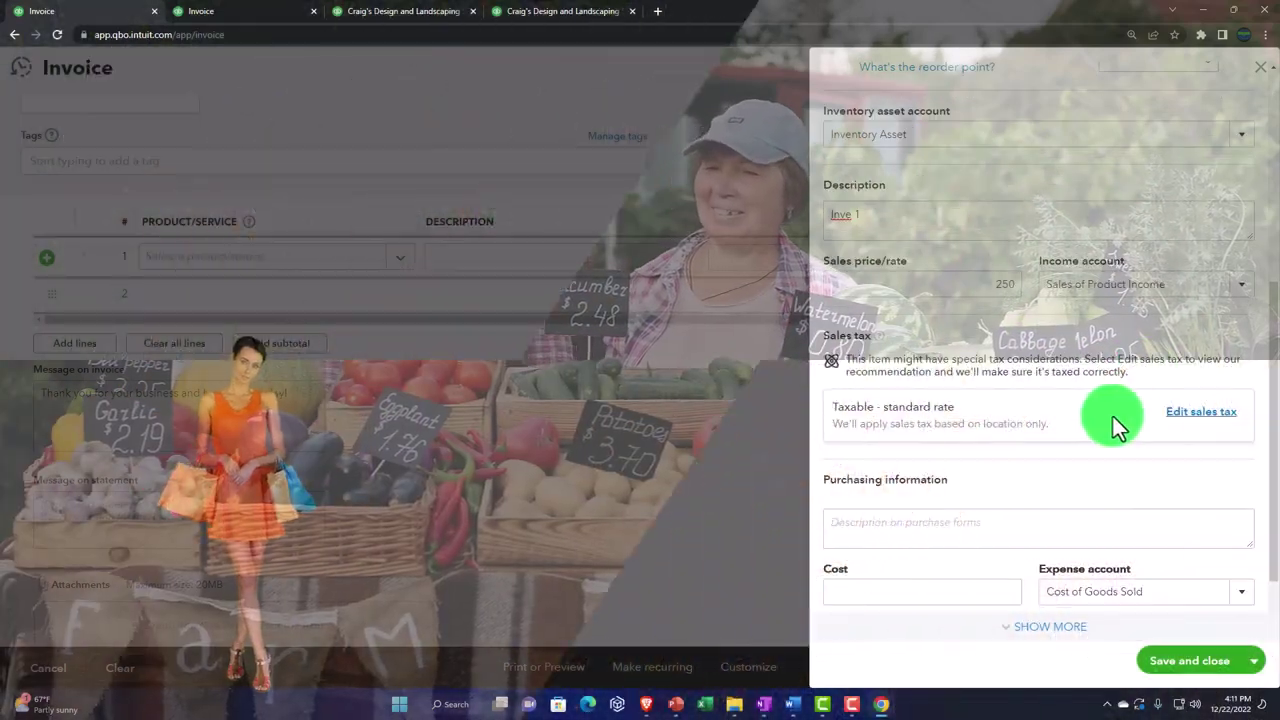
scroll(1116, 415, "down", 1)
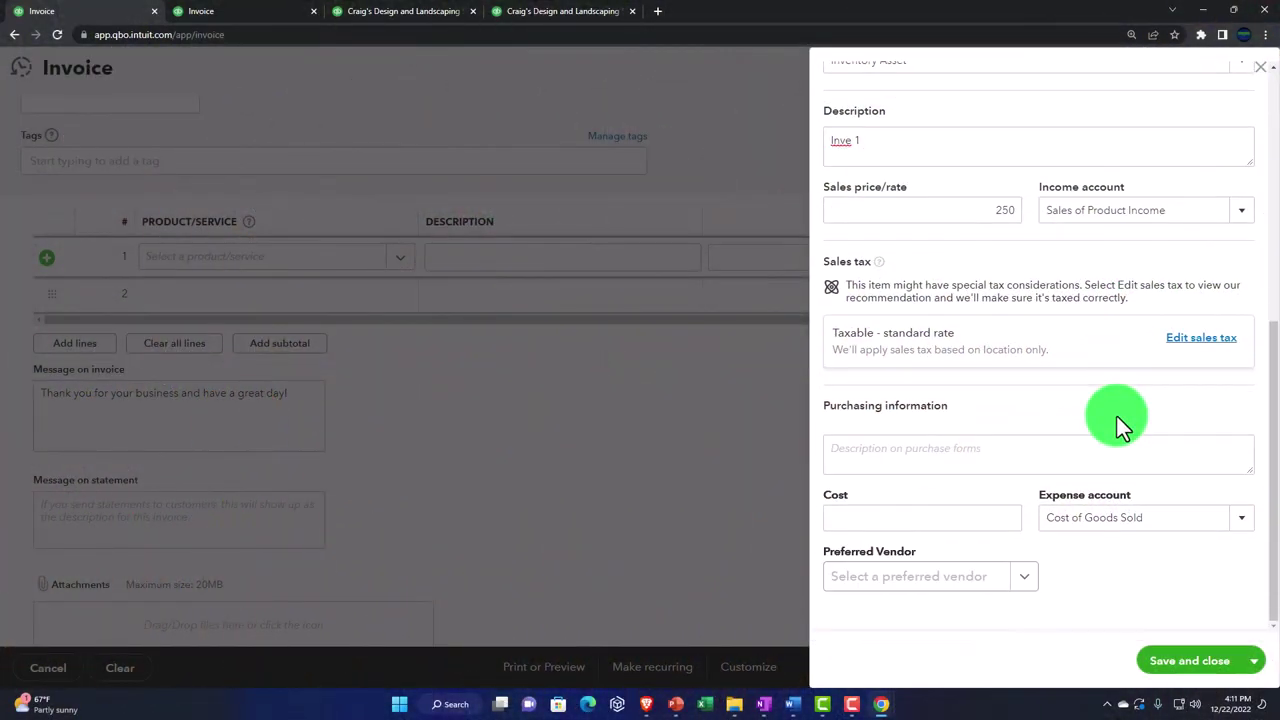
left_click(897, 450)
type("Inve 1")
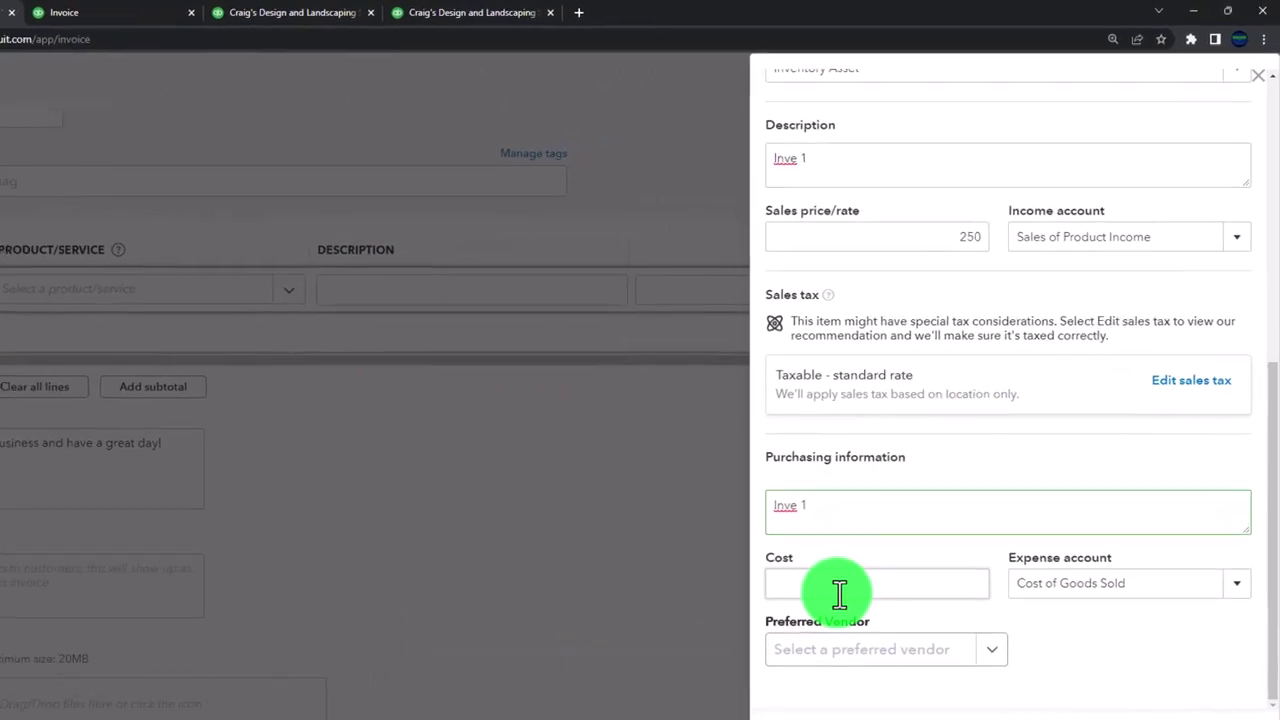
left_click(881, 518)
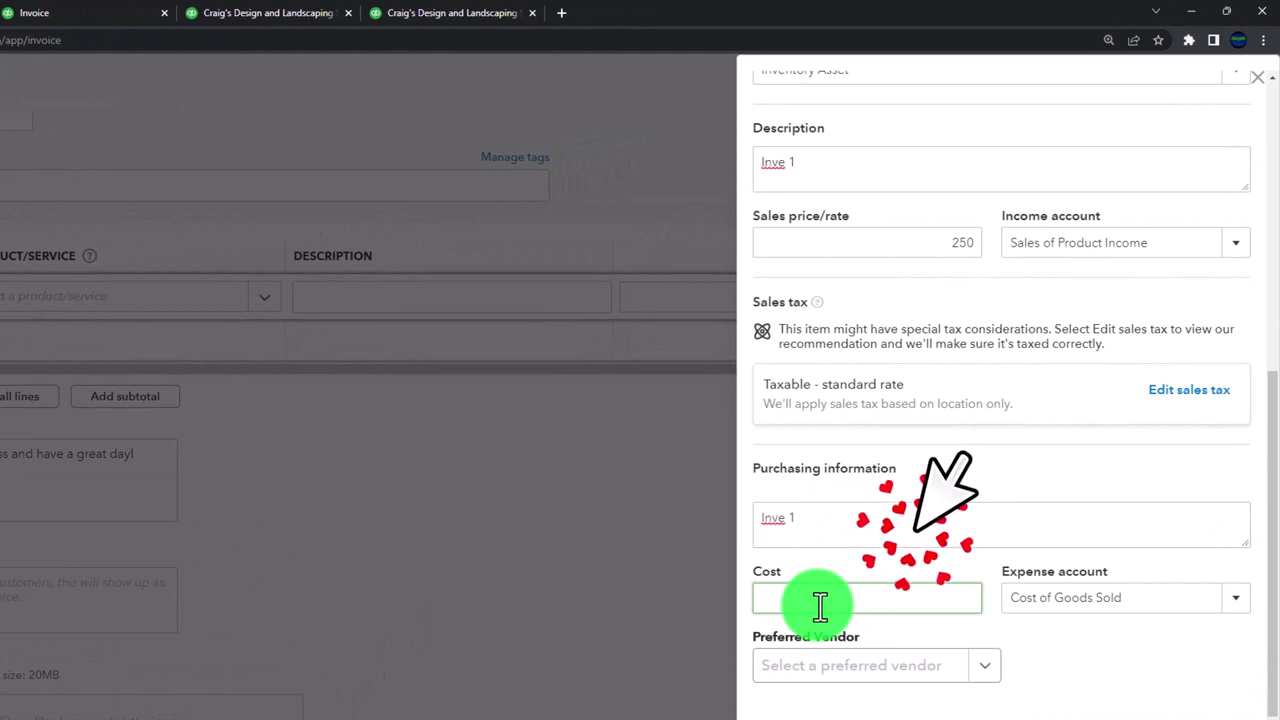
type("100")
key("Tab")
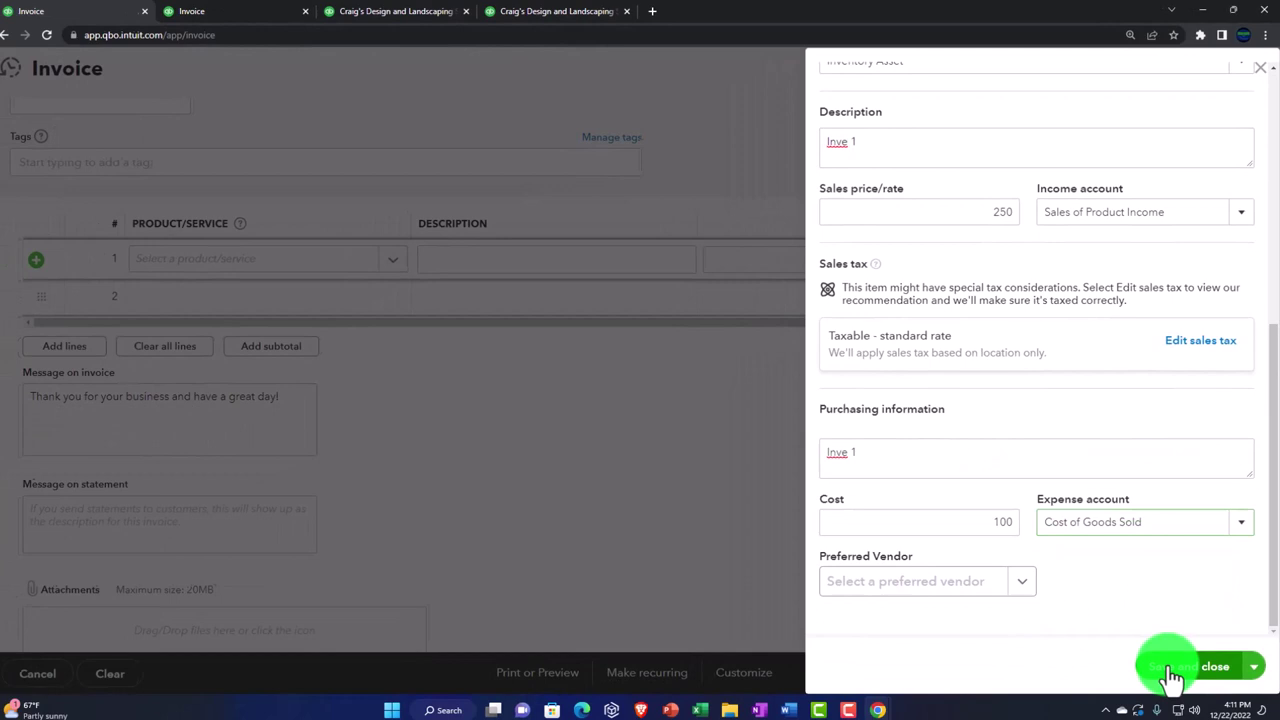
left_click(1172, 678)
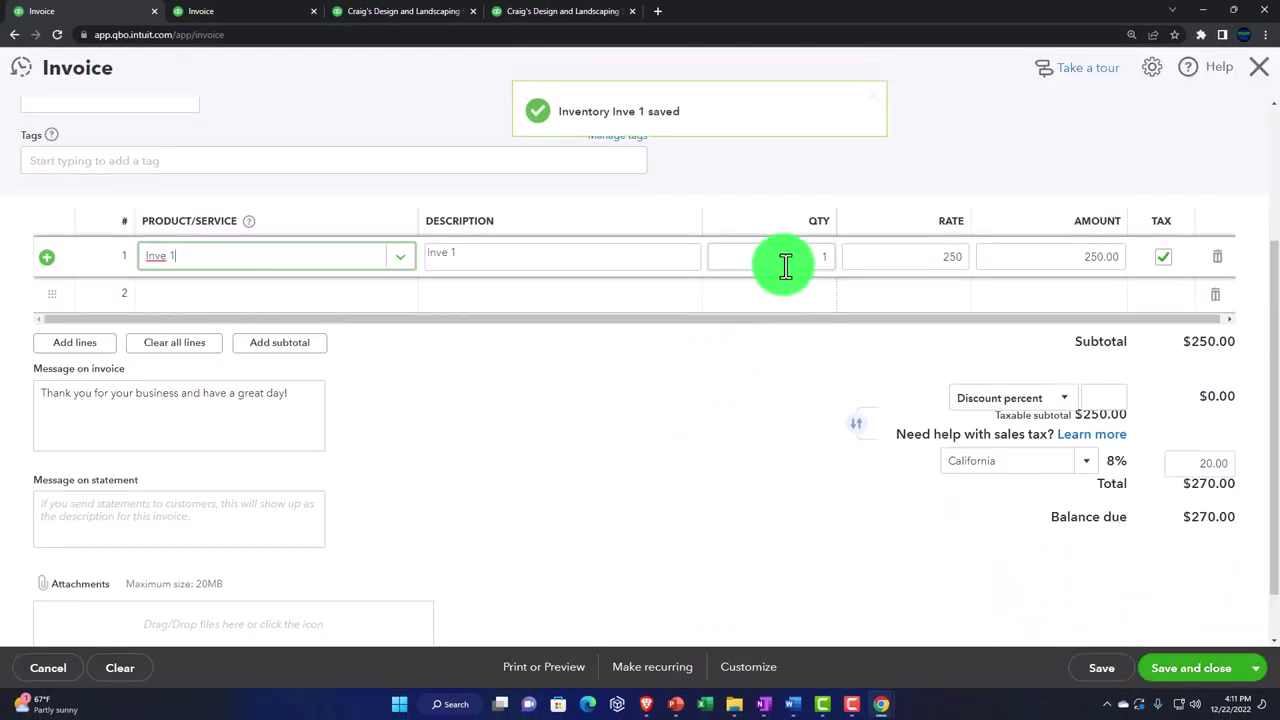
left_click(815, 258)
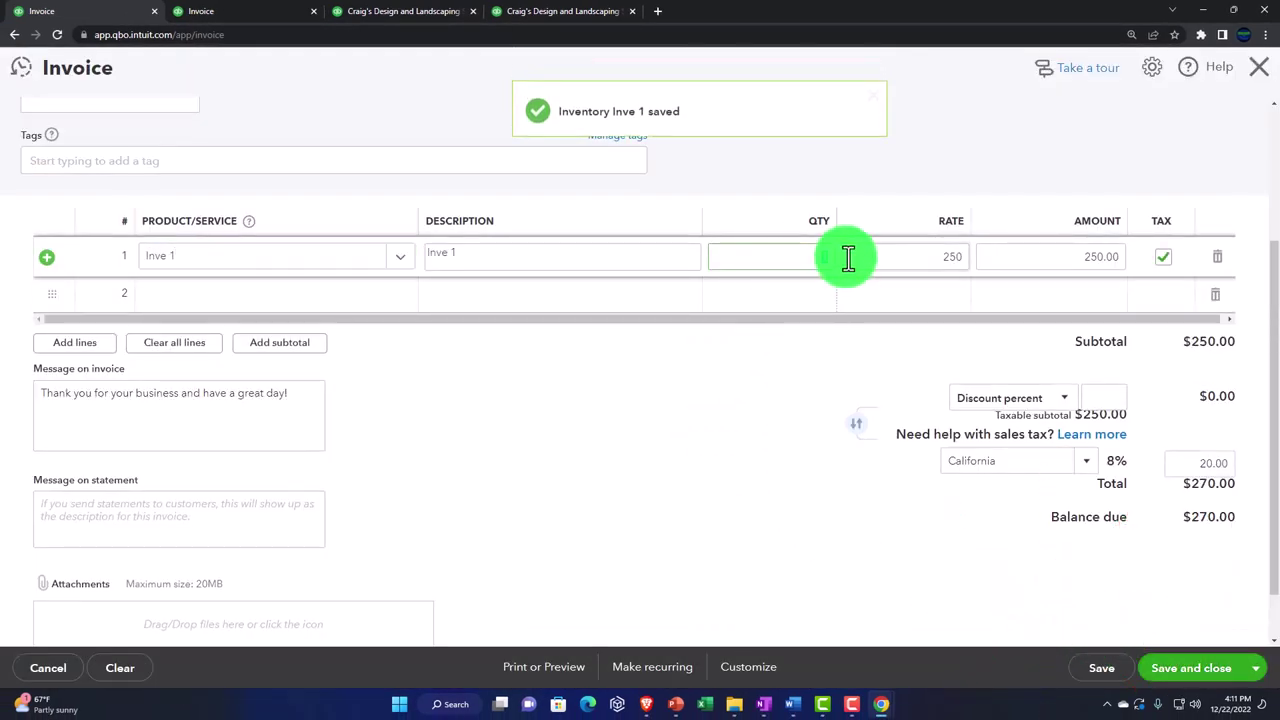
Step: Bill 2 units of Inve 1 and keep California 8% sales tax, totalling $540.00
key("Tab")
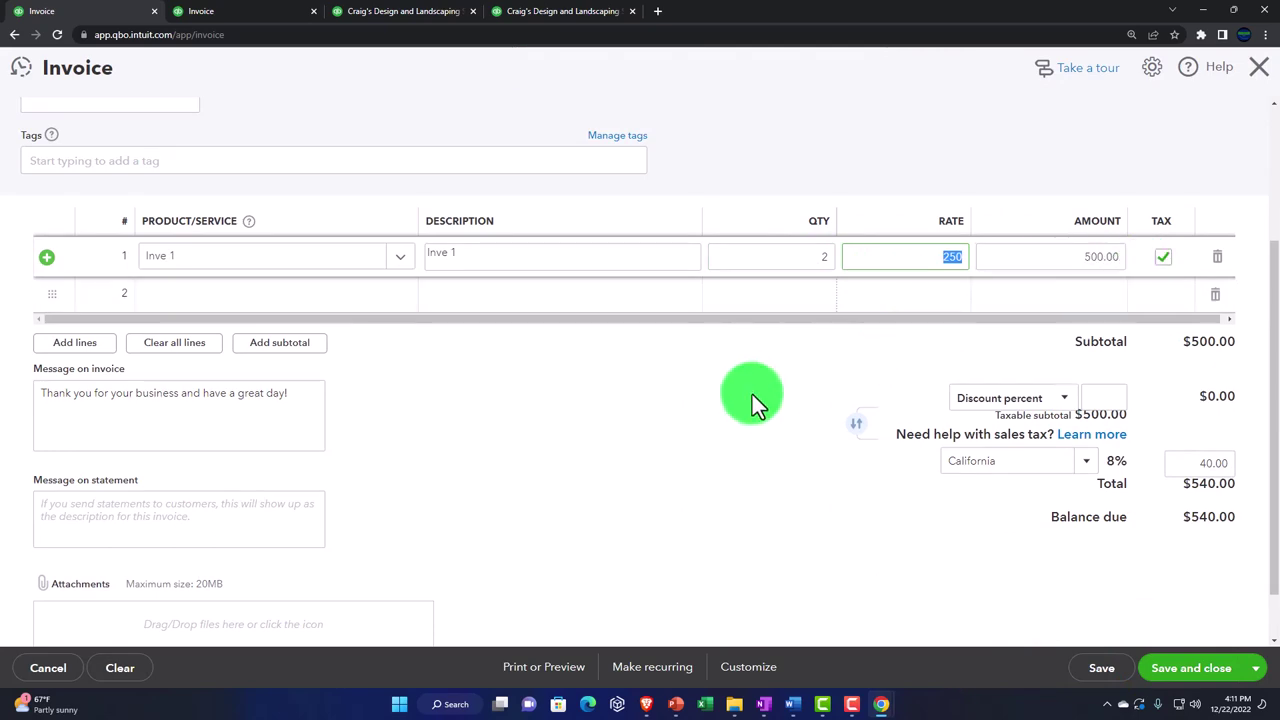
scroll(752, 394, "down", 1)
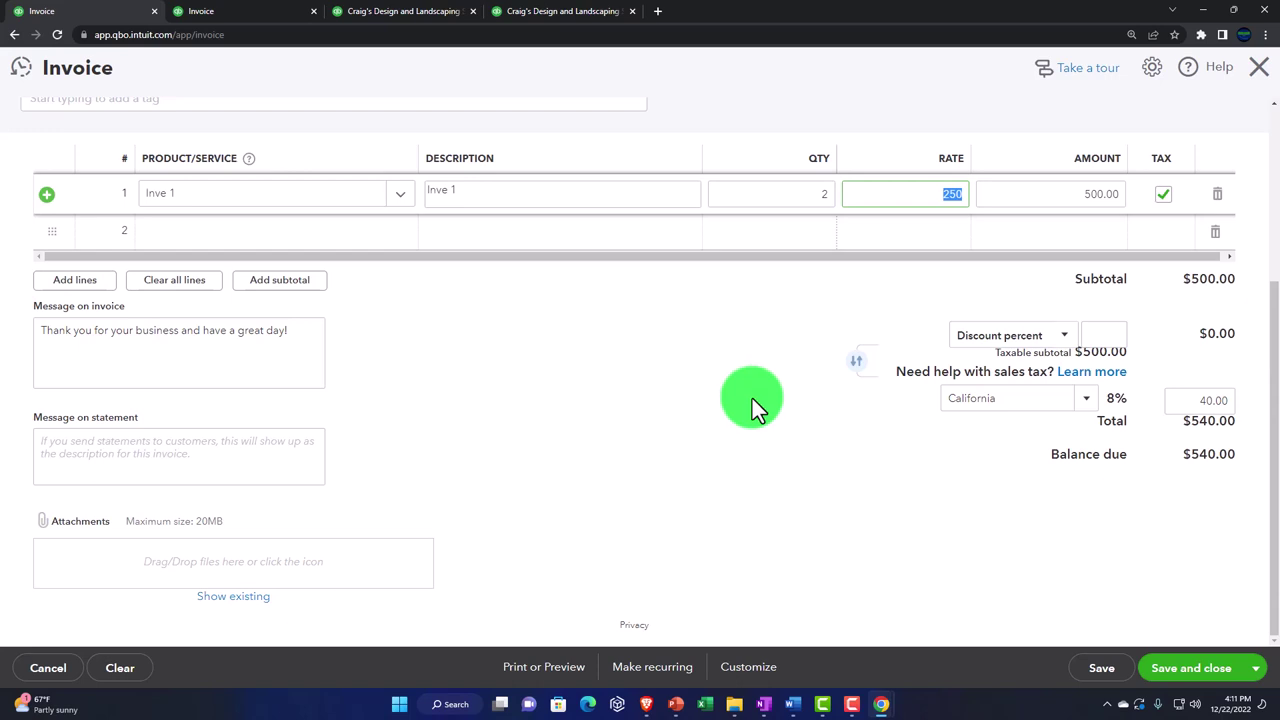
scroll(752, 398, "up", 3)
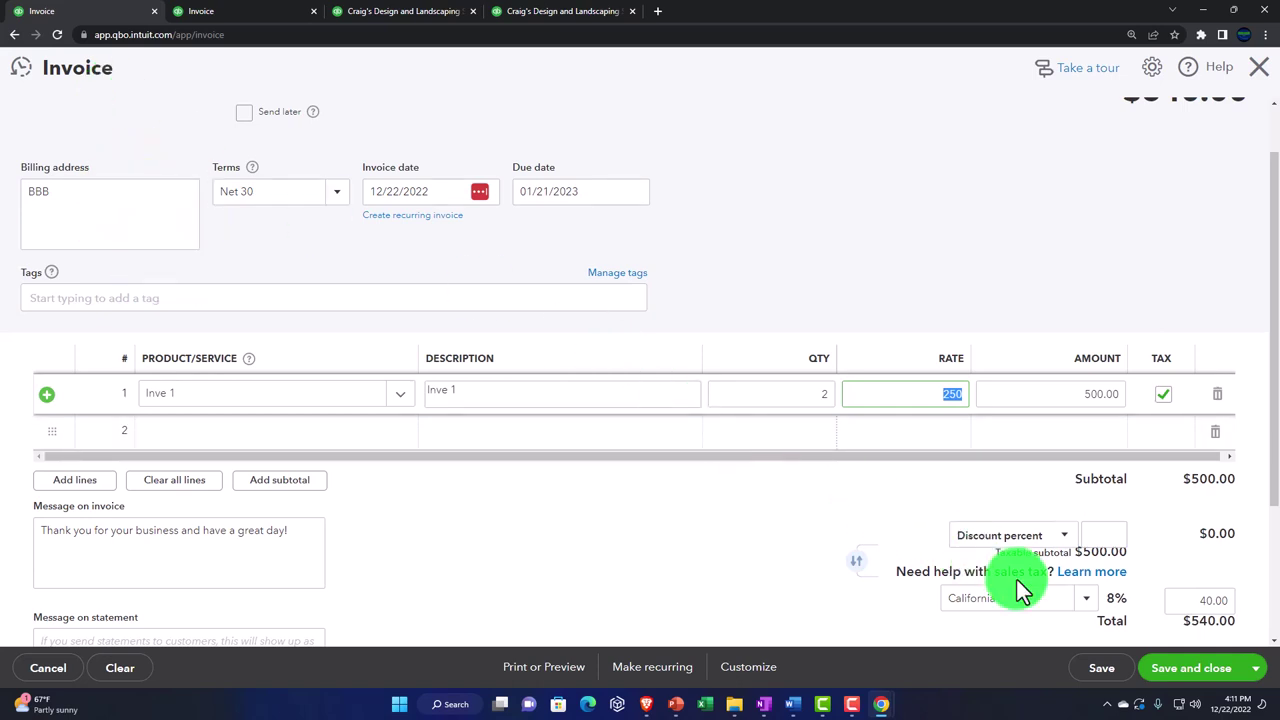
scroll(1136, 616, "down", 1)
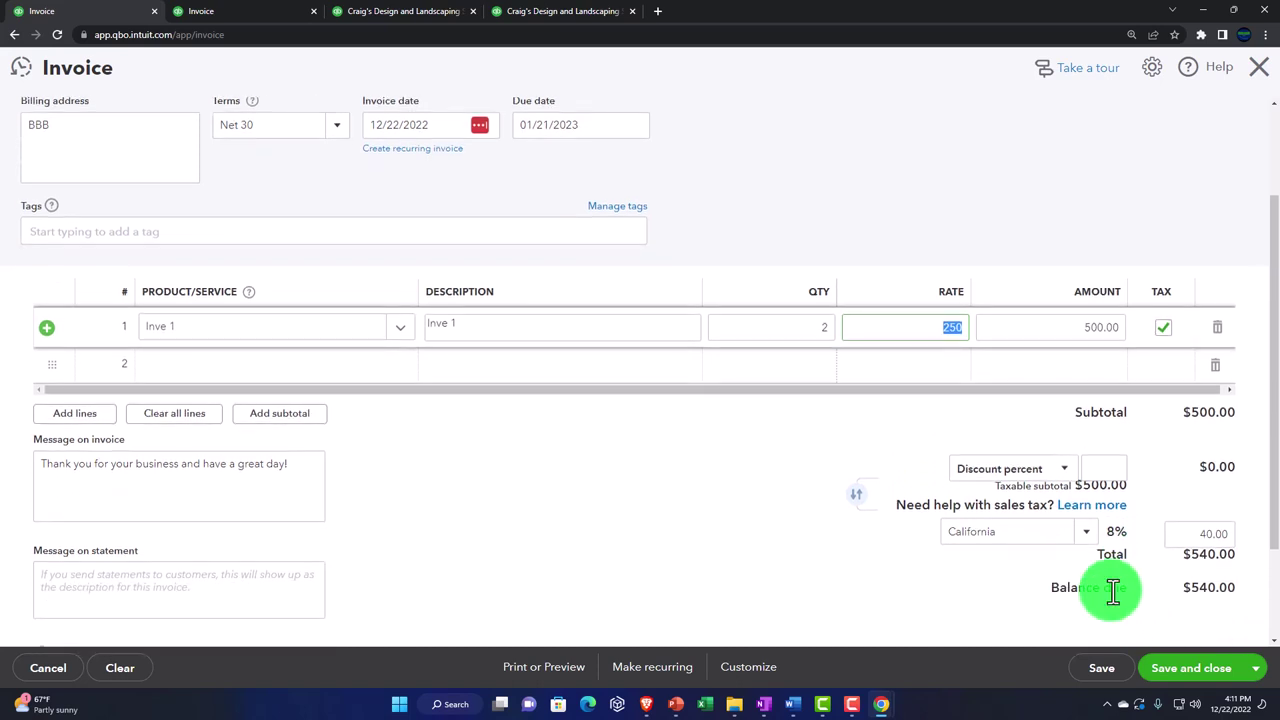
left_click(1088, 536)
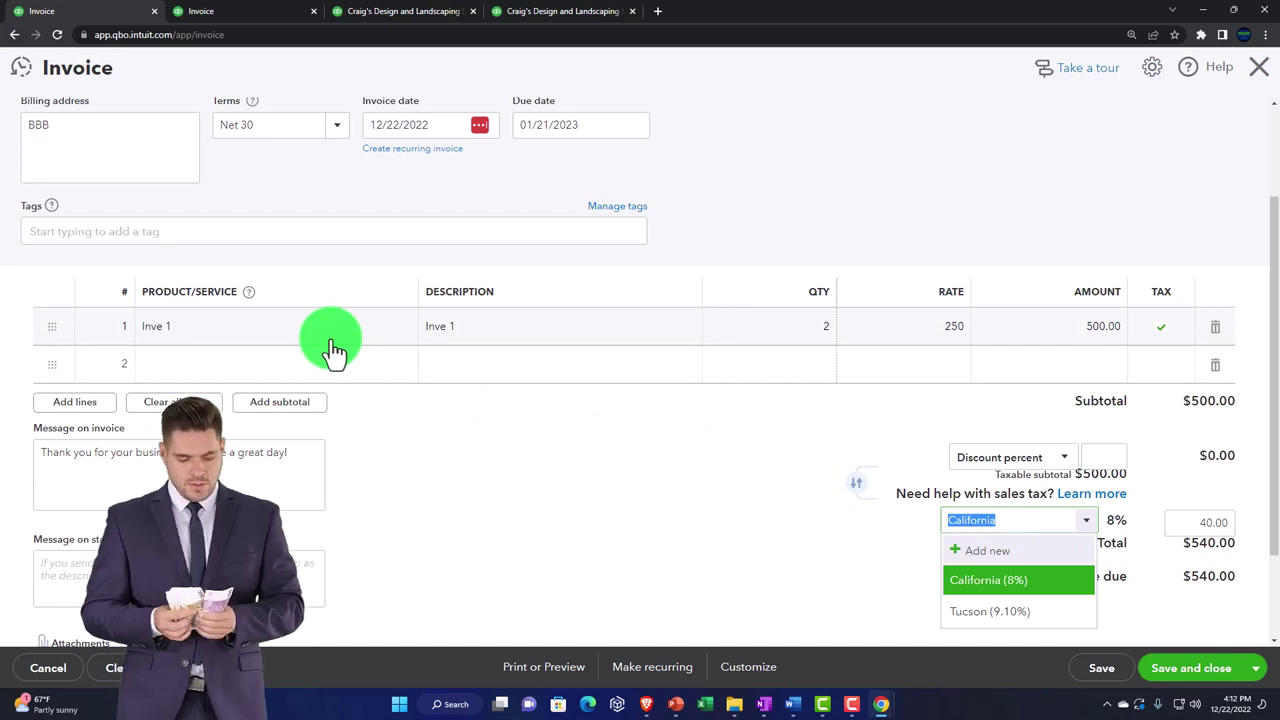
scroll(333, 350, "up", 3)
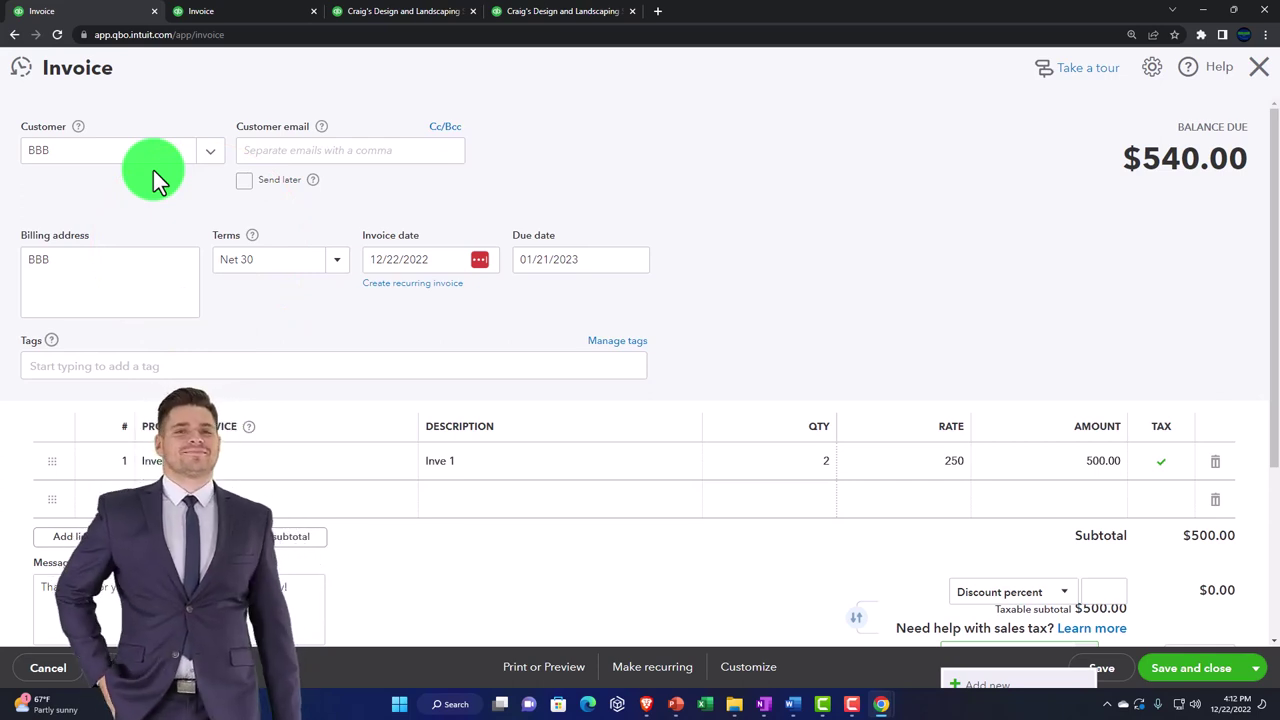
scroll(540, 440, "down", 1)
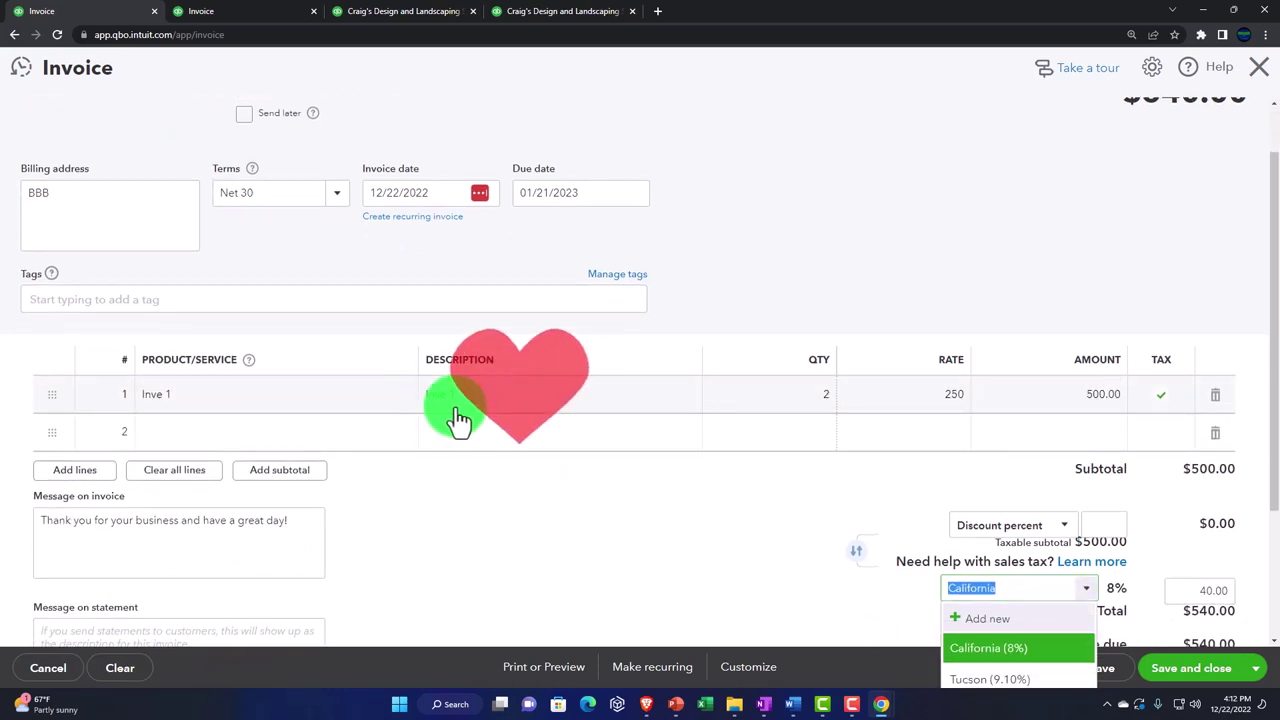
scroll(660, 515, "down", 1)
left_click(686, 523)
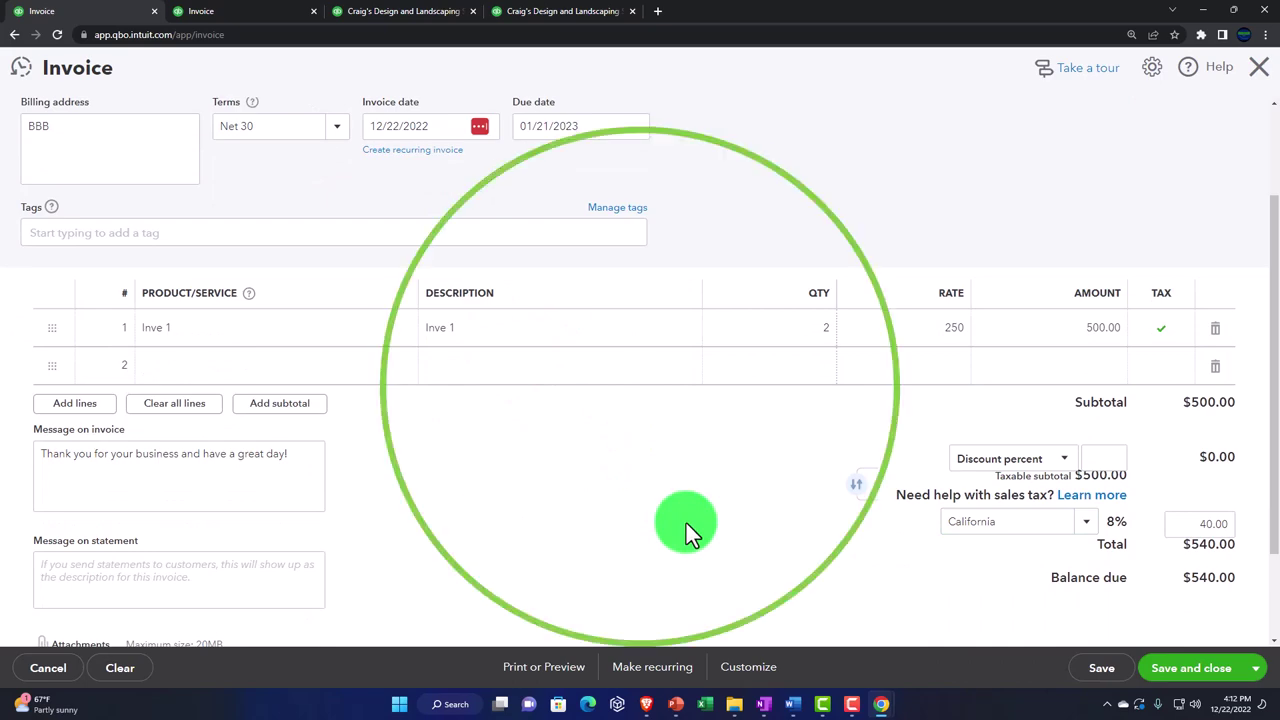
Step: Review the BBB invoice: subtotal $500.00, $40.00 California tax, $540.00 balance due
scroll(864, 656, "down", 1)
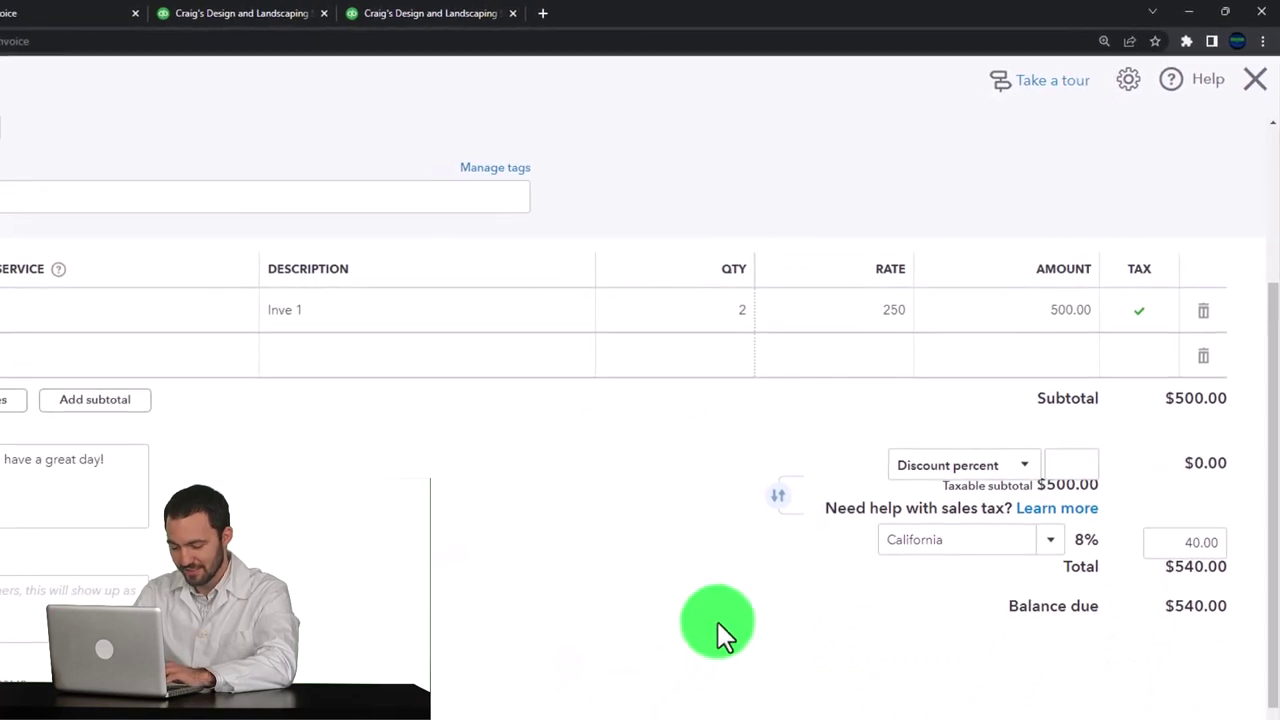
scroll(544, 554, "up", 1)
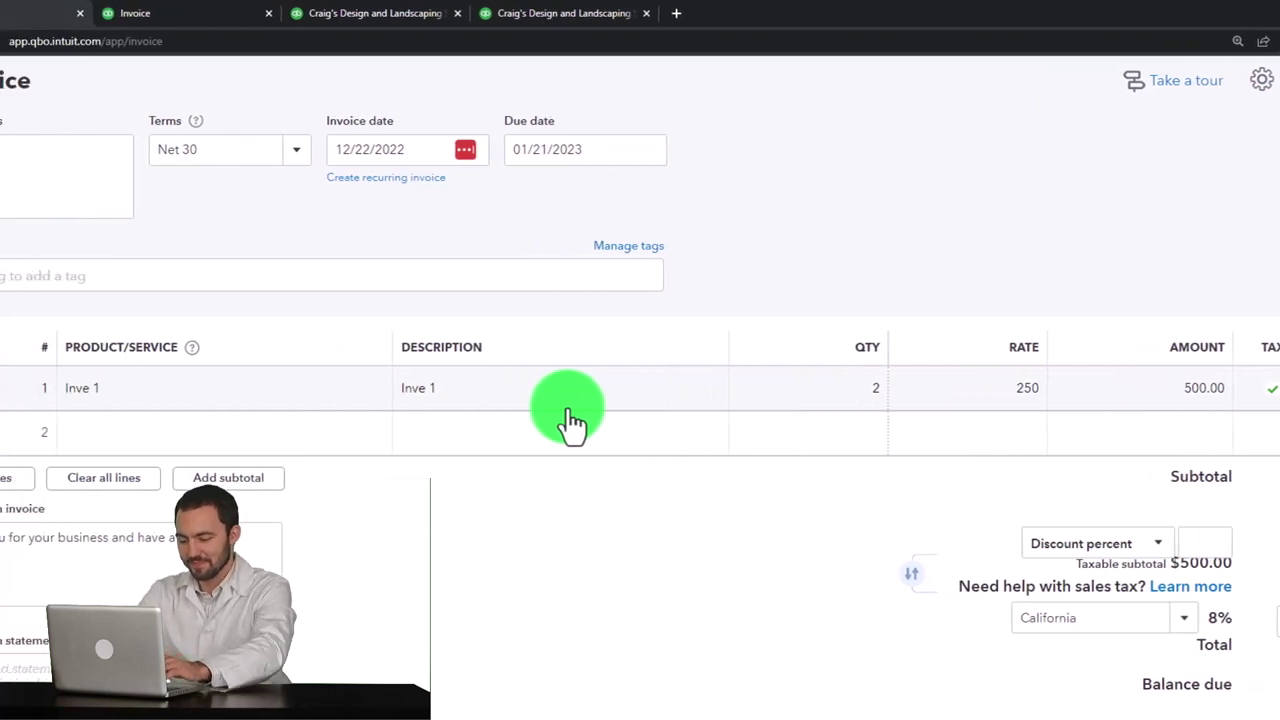
left_click(440, 420)
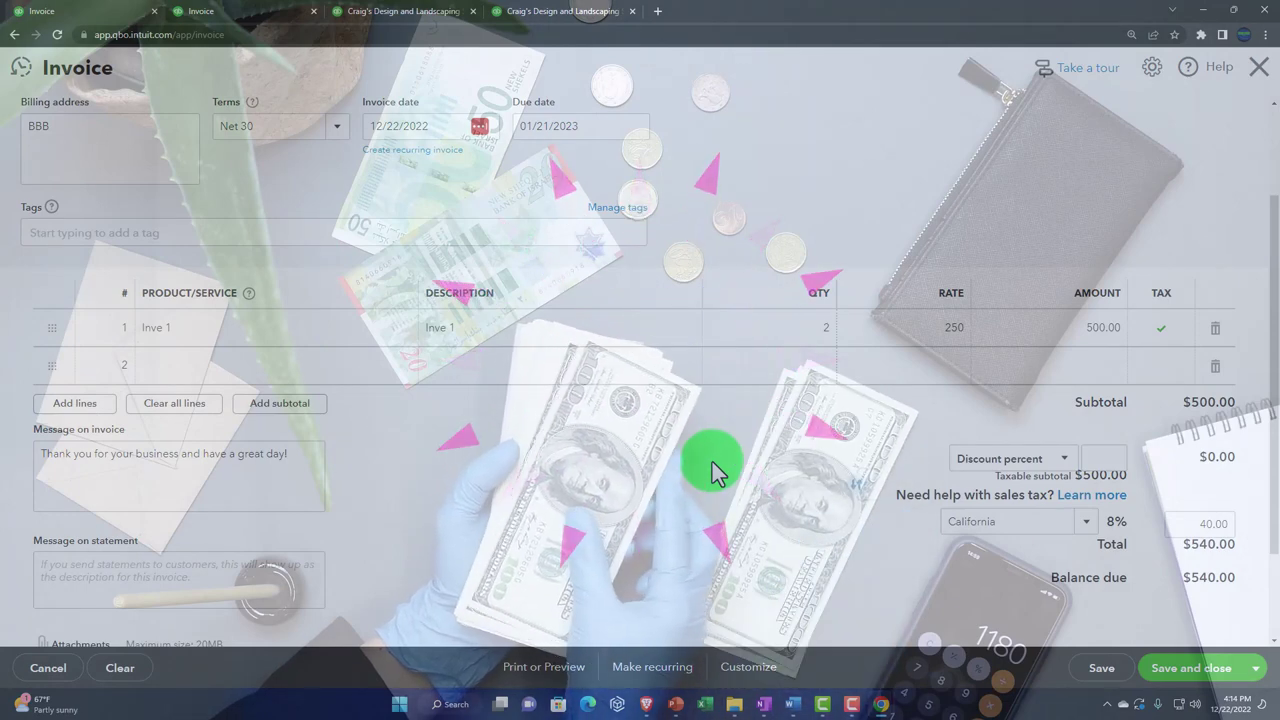
scroll(712, 462, "up", 2)
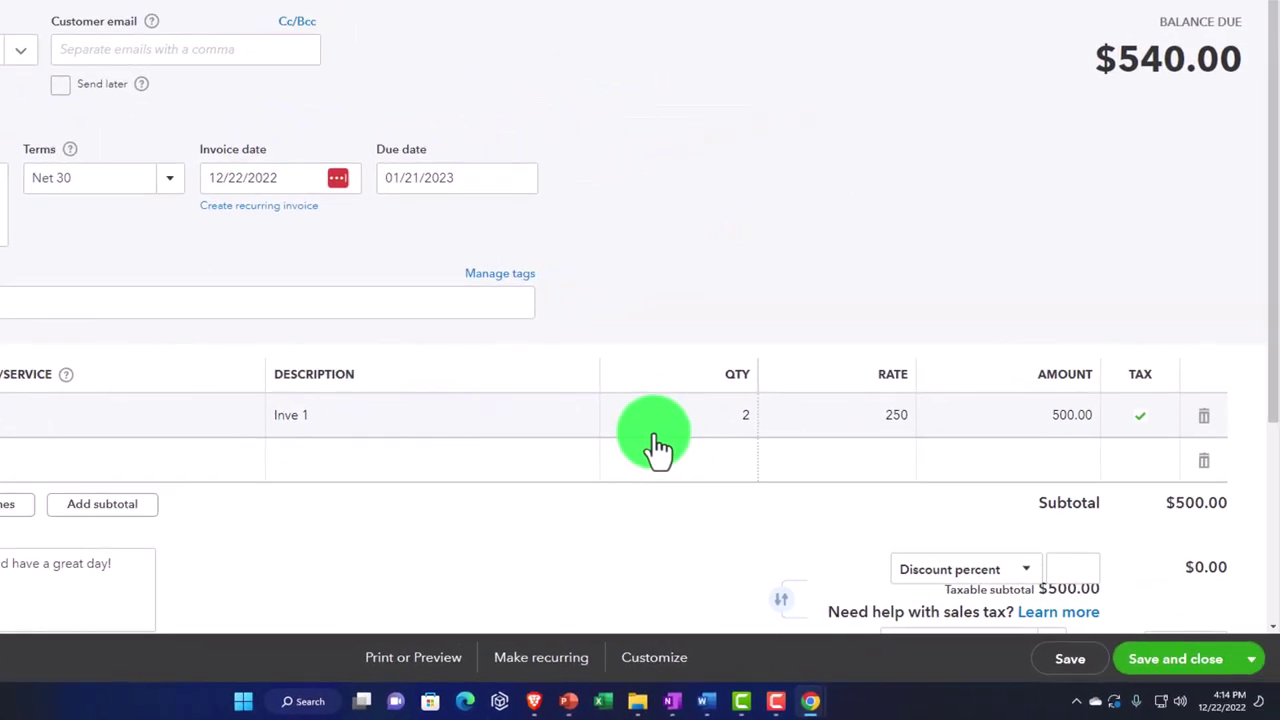
scroll(658, 445, "down", 2)
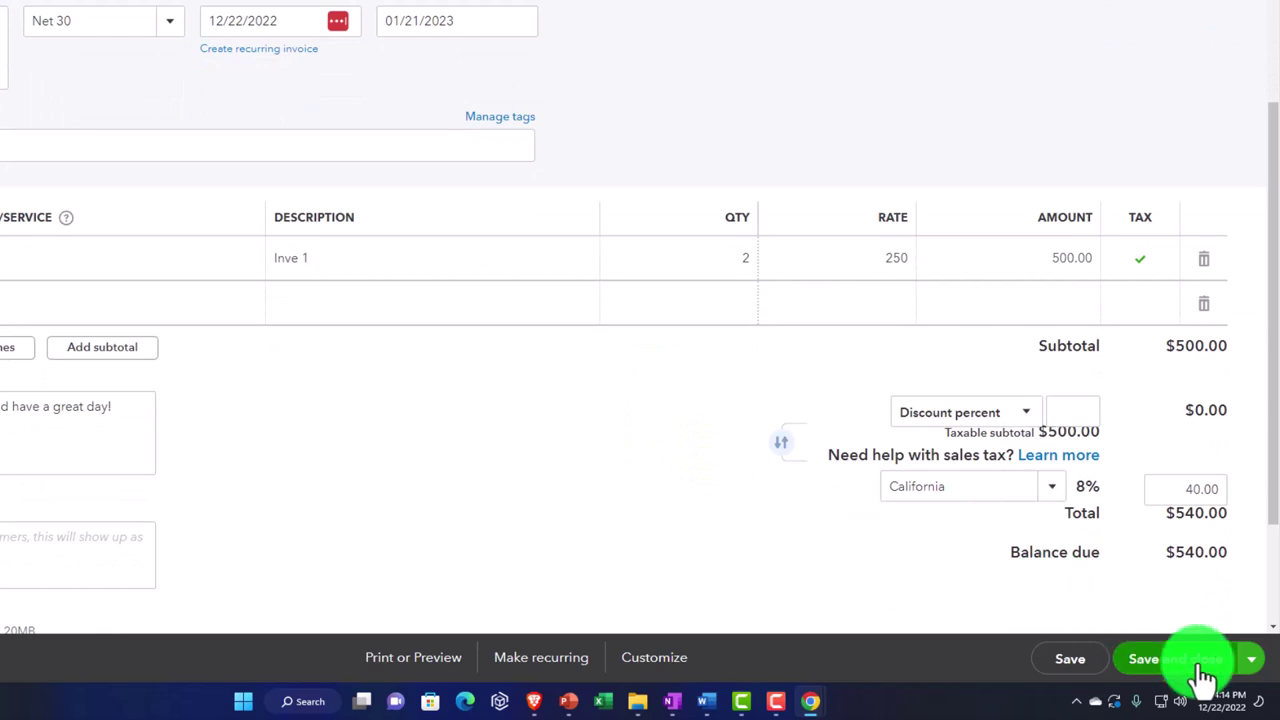
Step: Save invoice 1039 and rerun the Balance Sheet report to include it
left_click(1200, 665)
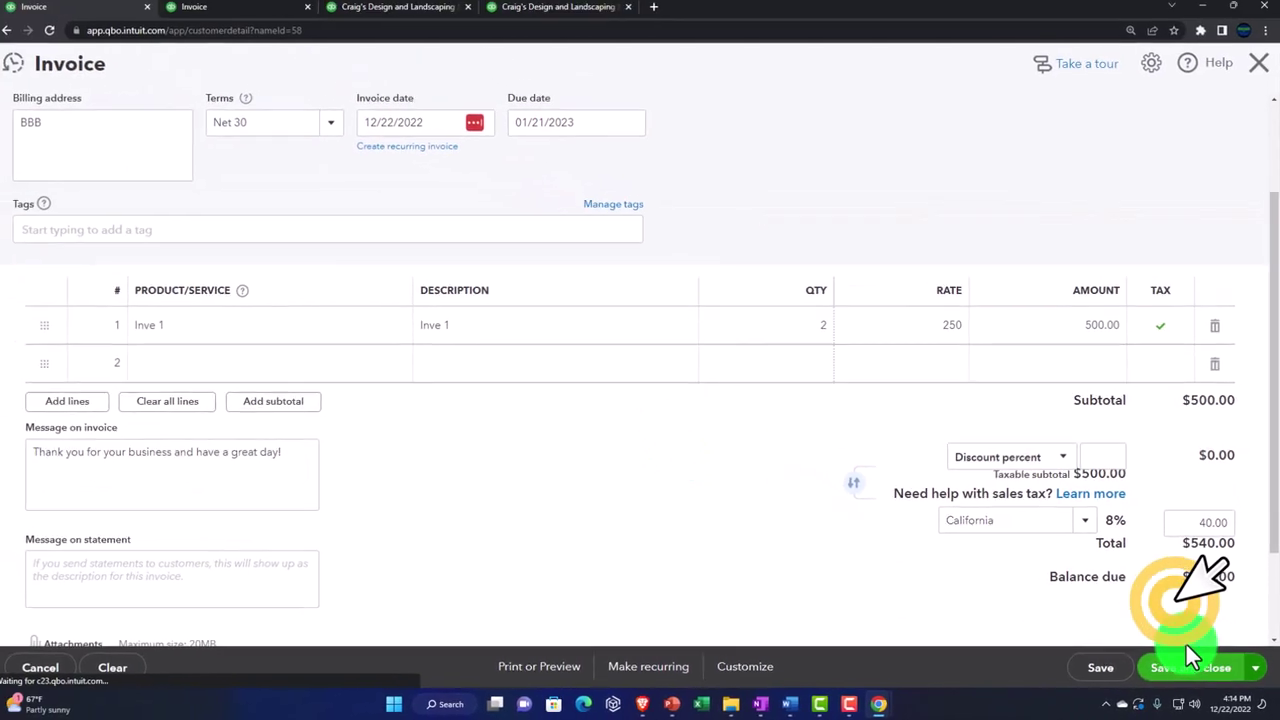
left_click(250, 18)
scroll(278, 388, "up", 3)
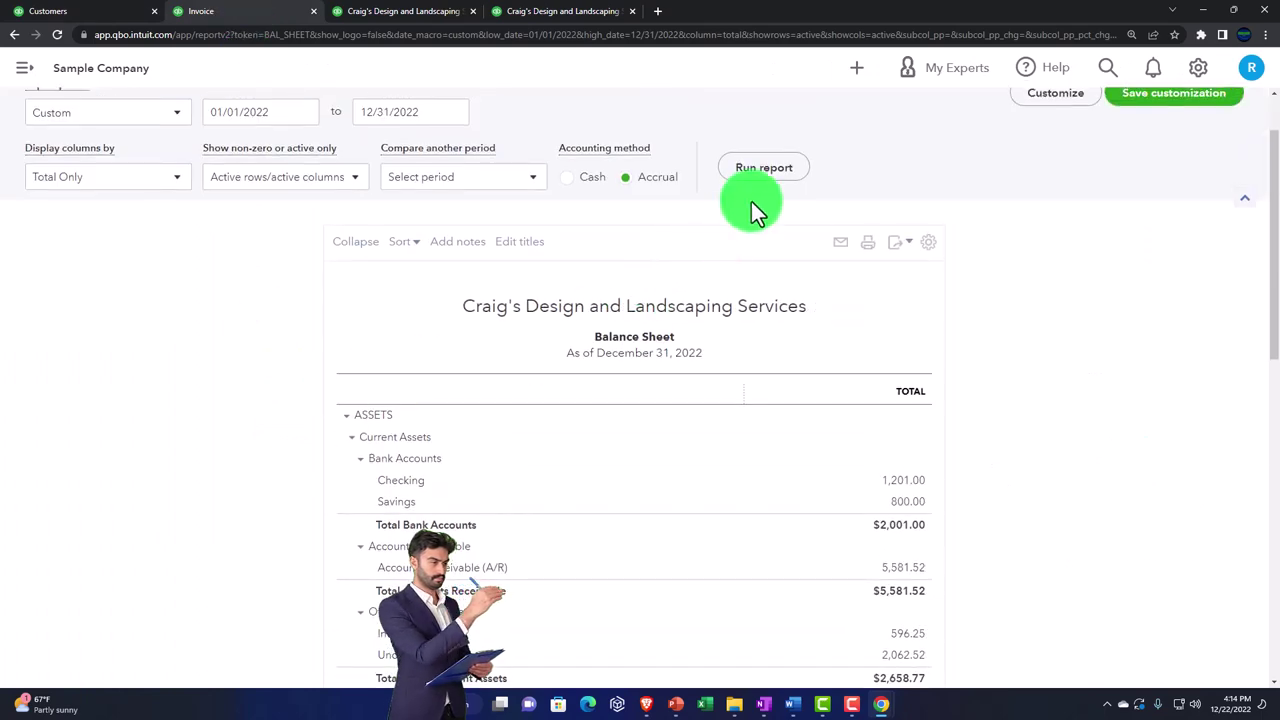
left_click(763, 170)
scroll(290, 463, "down", 1)
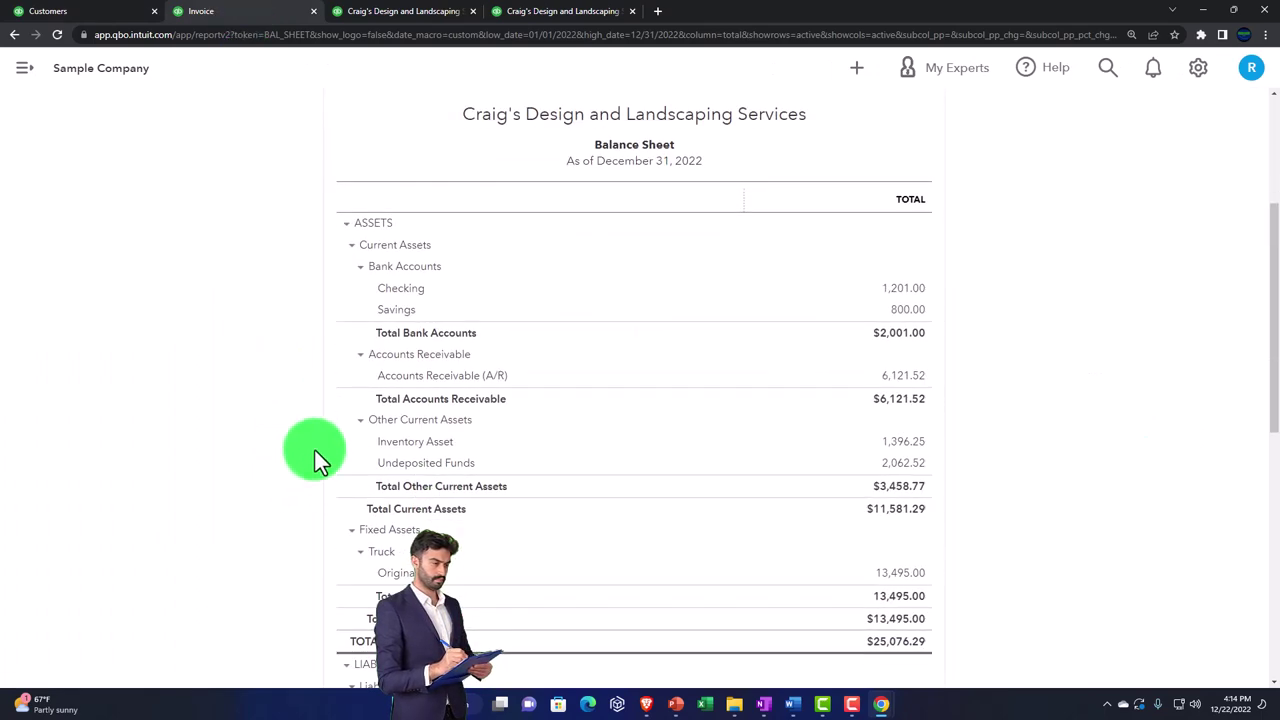
key("ctrl+plus")
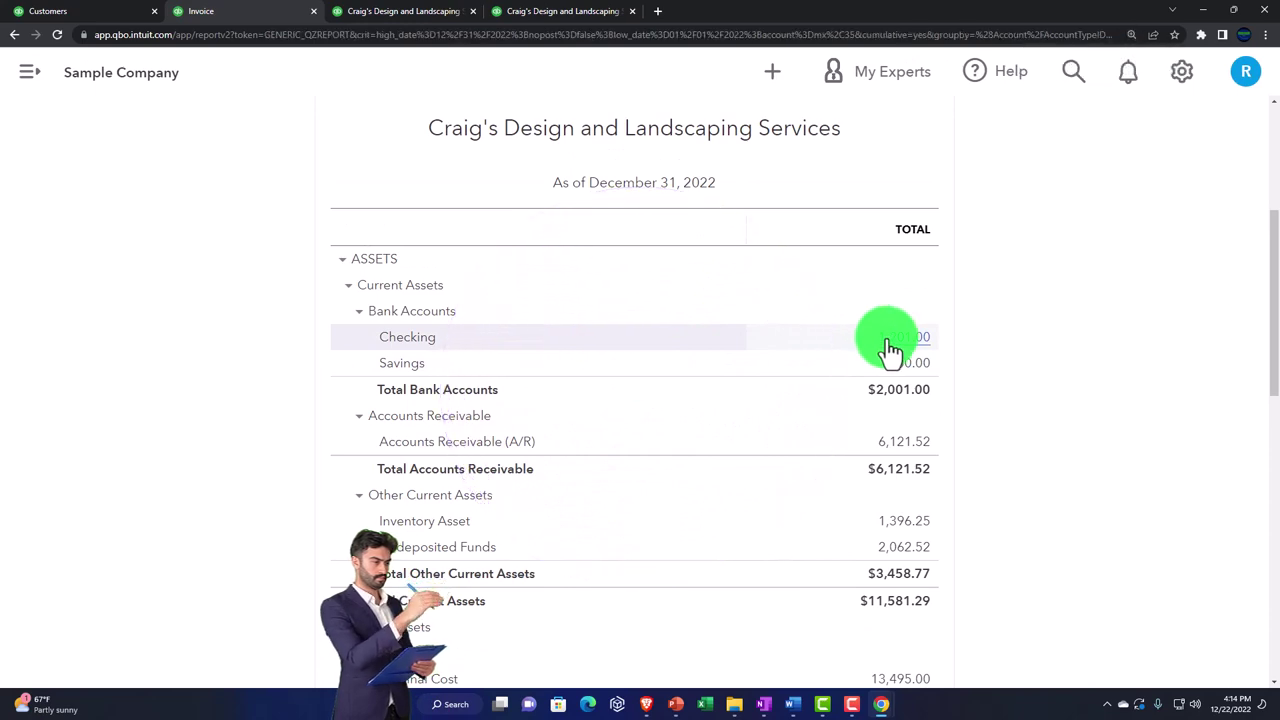
Step: Drill into the Checking transactions, then into Accounts Receivable transactions totalling 6,121.52
left_click(890, 345)
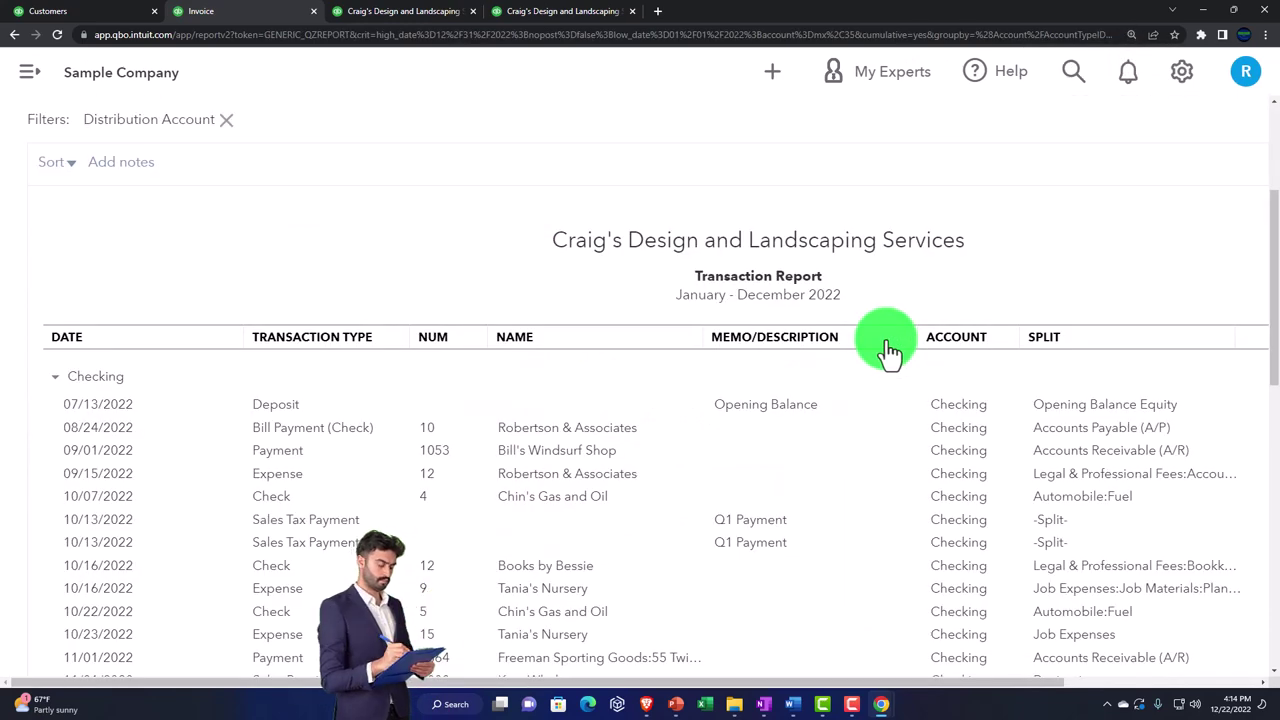
key("ctrl+minus")
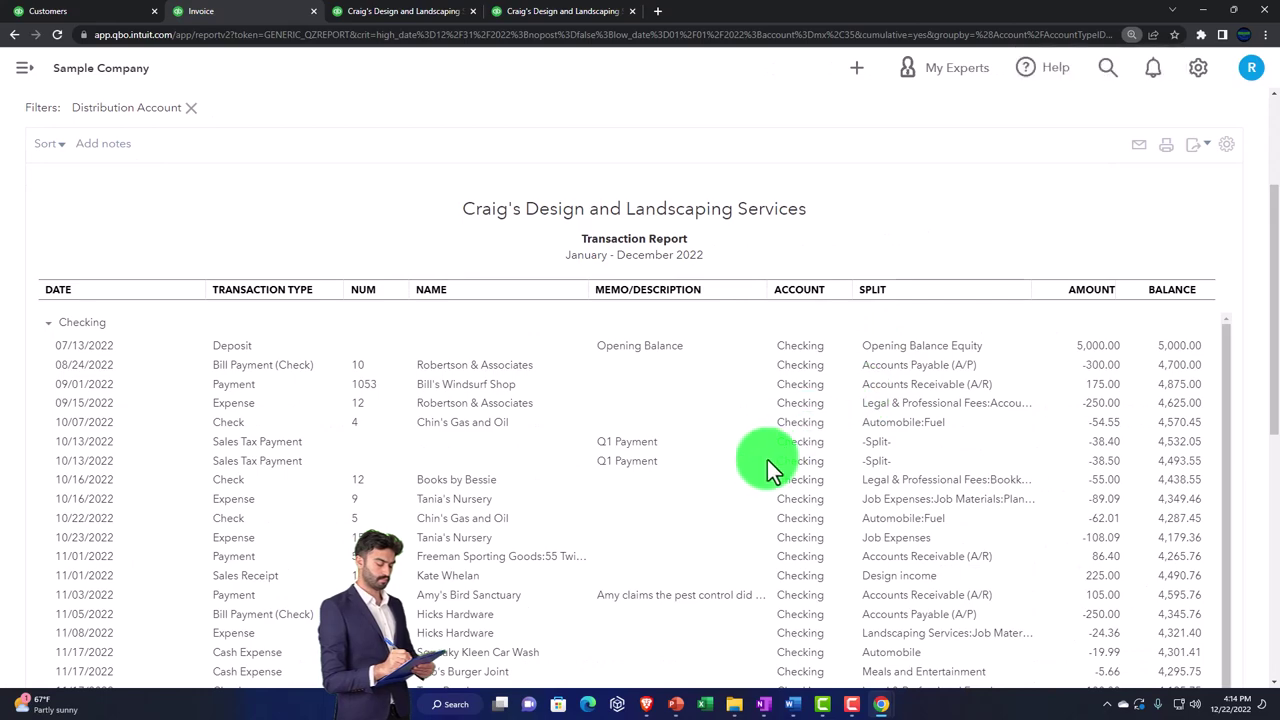
scroll(767, 459, "down", 1)
scroll(767, 459, "down", 8)
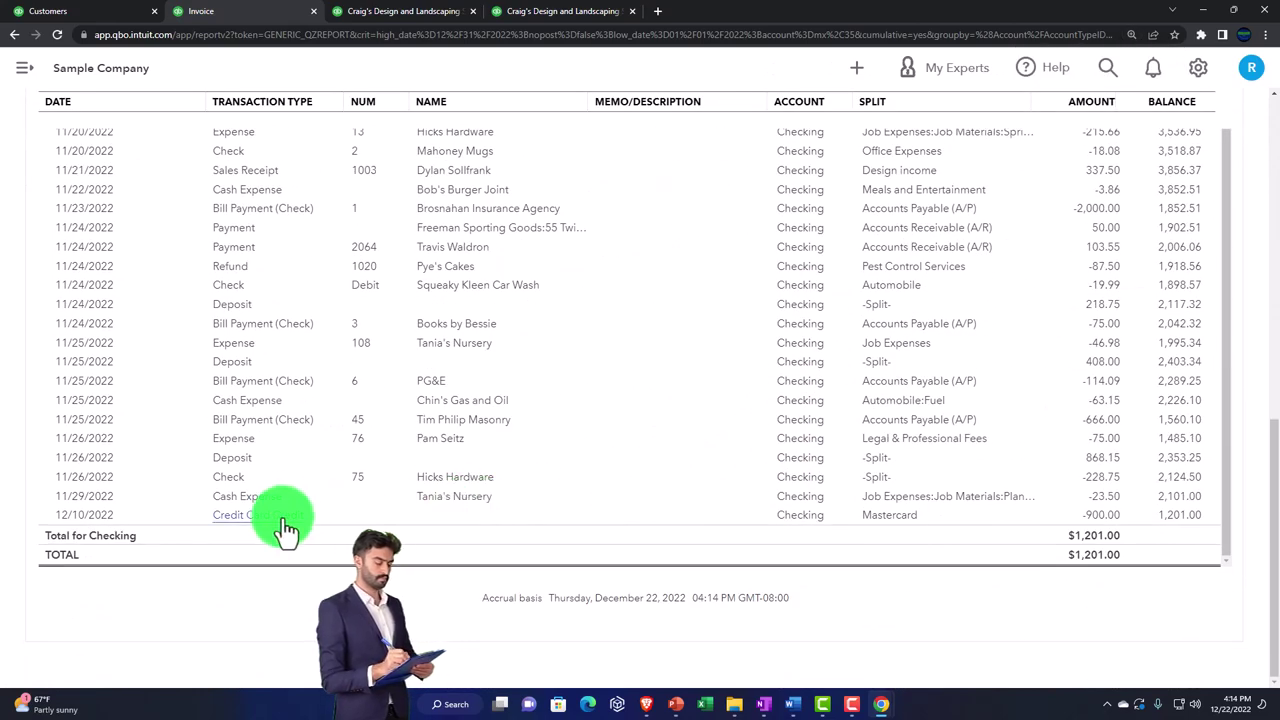
scroll(285, 520, "up", 10)
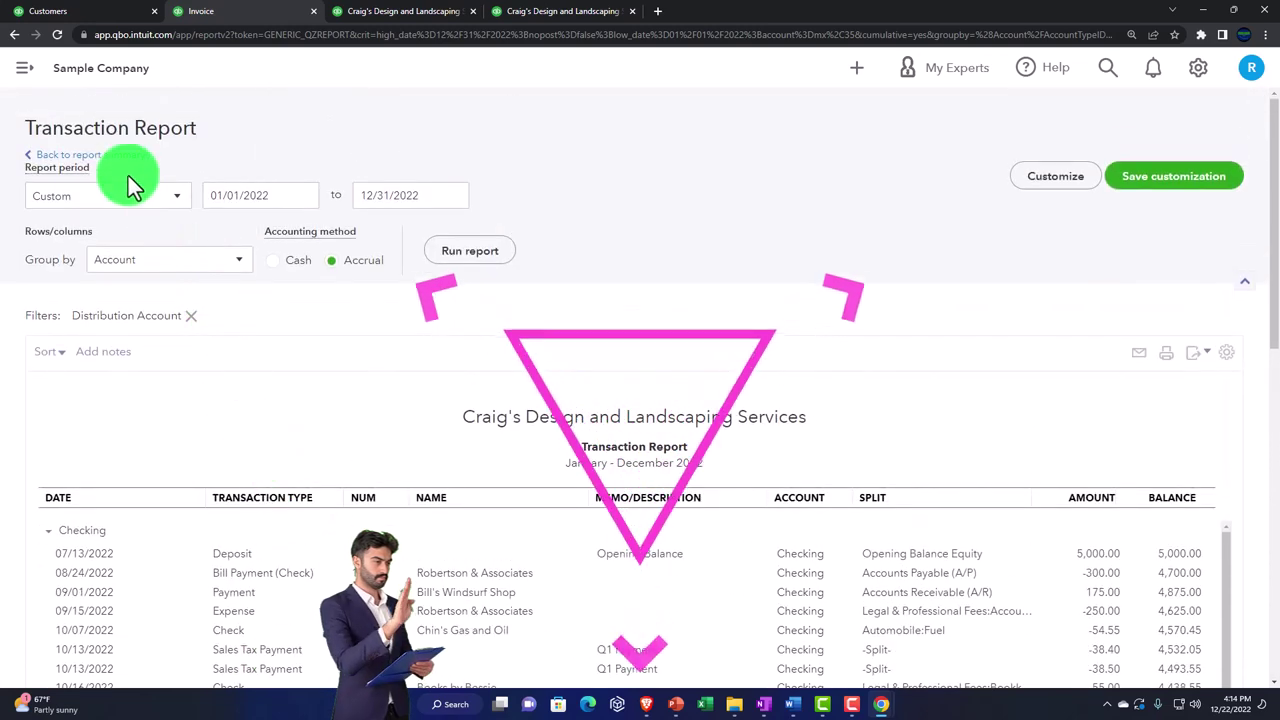
left_click(104, 158)
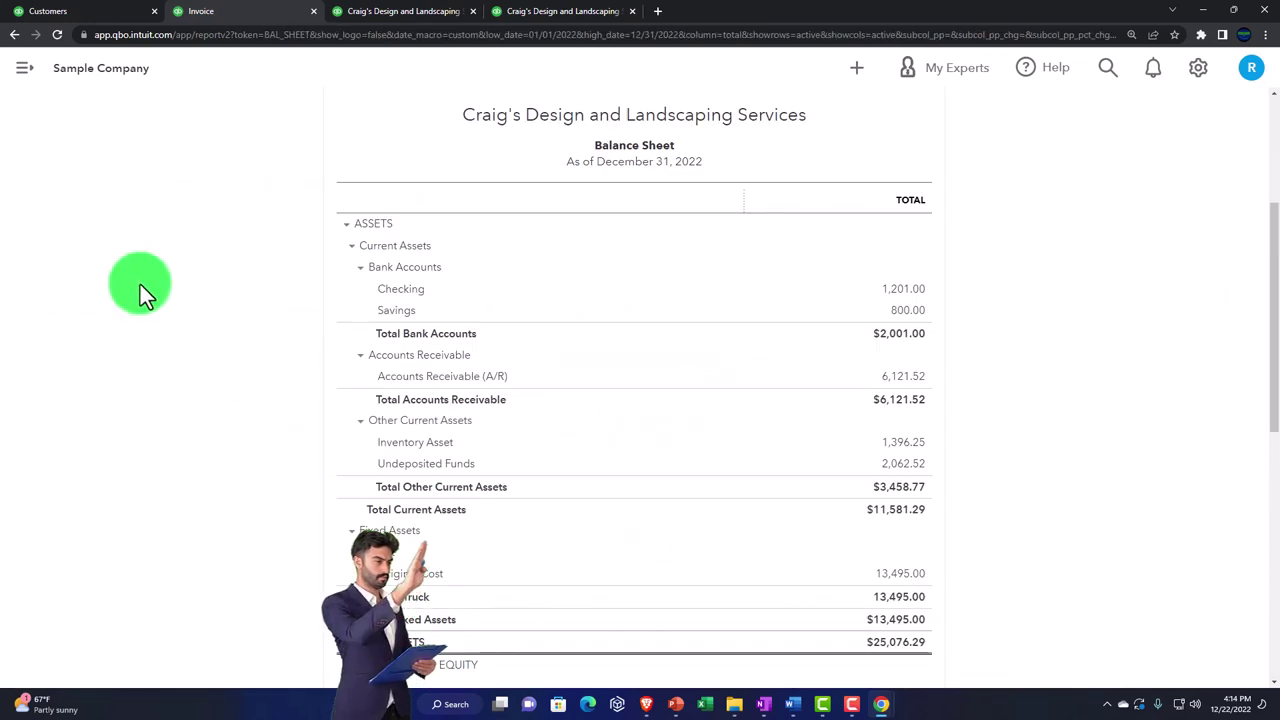
left_click(560, 408)
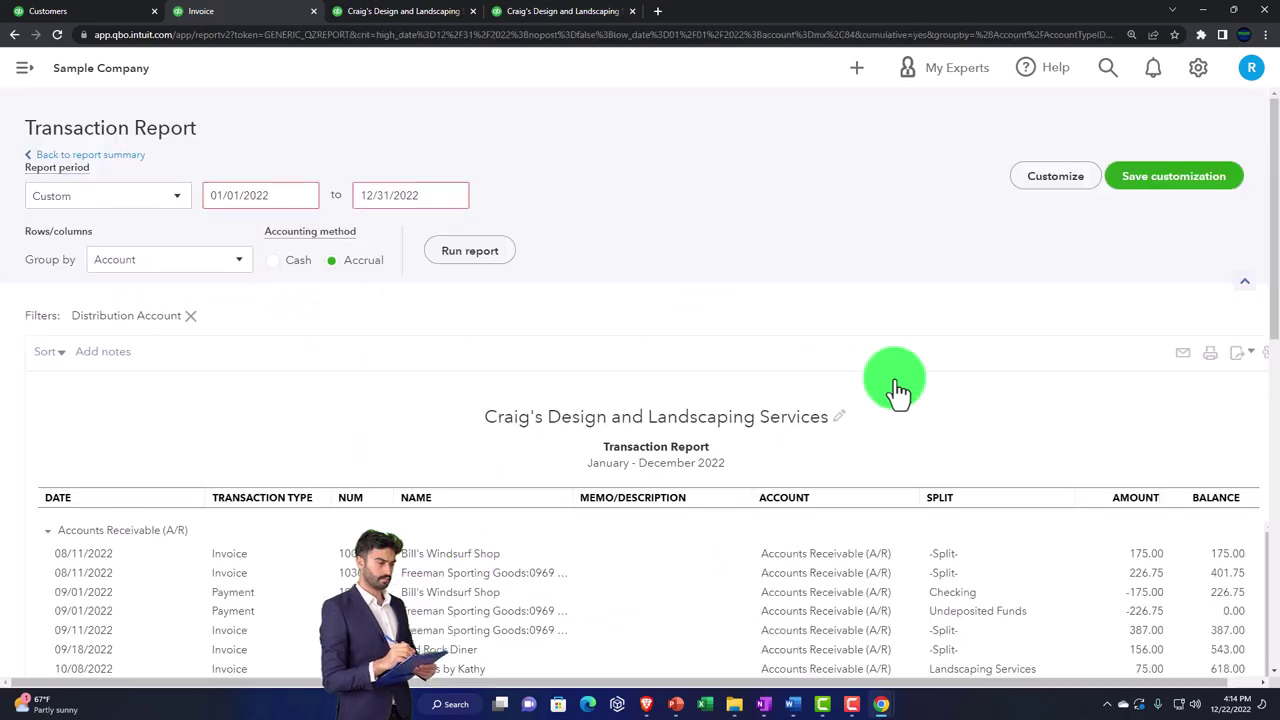
scroll(897, 390, "down", 10)
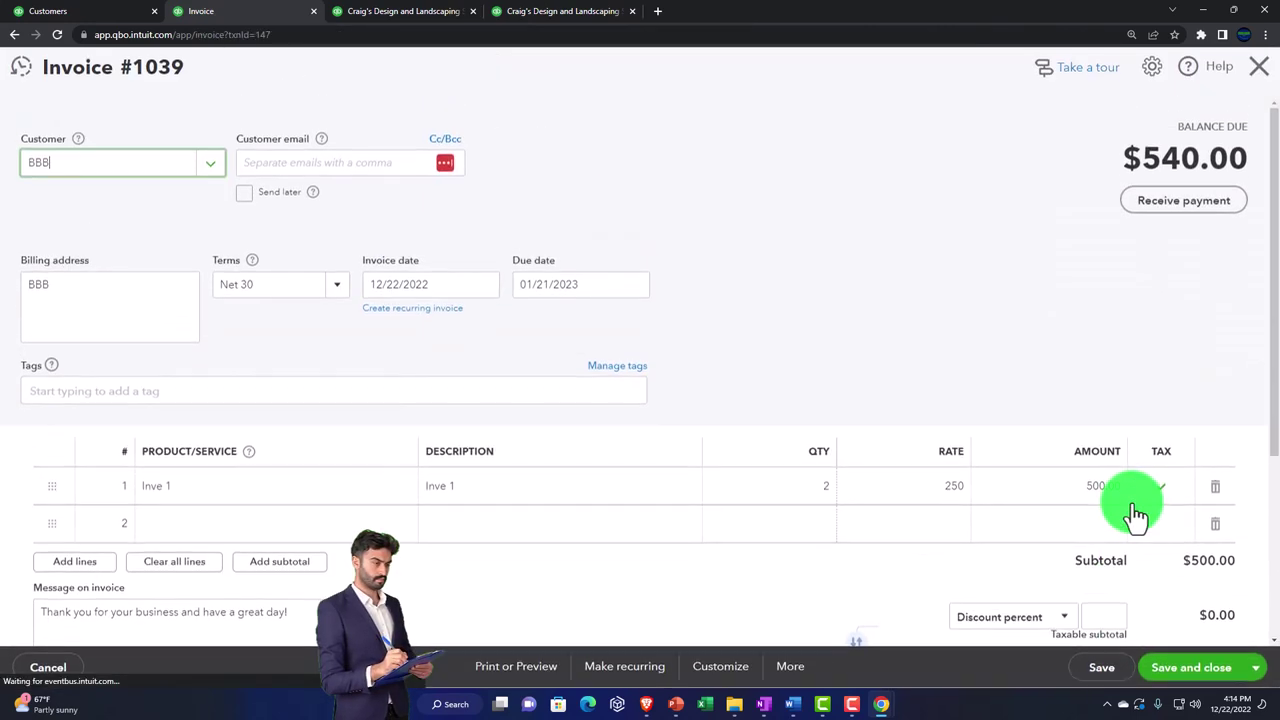
Step: Review invoice 1039 from the A/R report, then return to the Balance Sheet summary
scroll(827, 412, "down", 2)
scroll(827, 412, "down", 2)
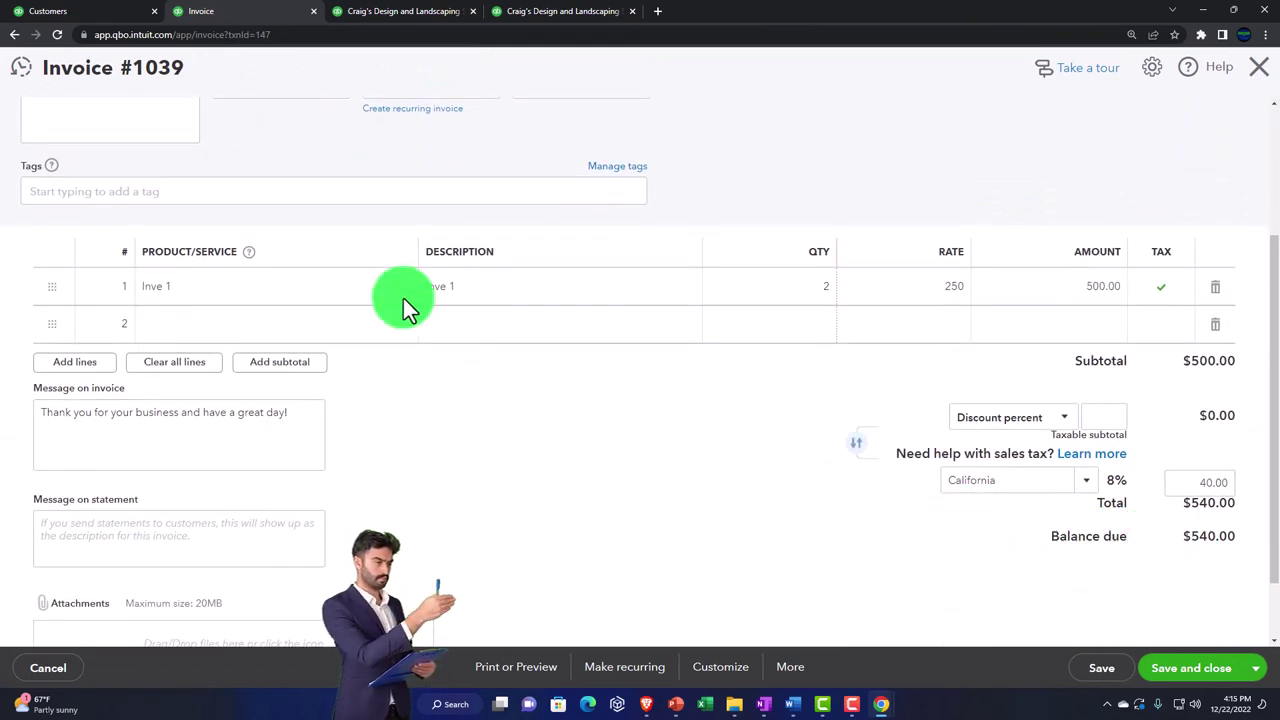
scroll(251, 212, "up", 3)
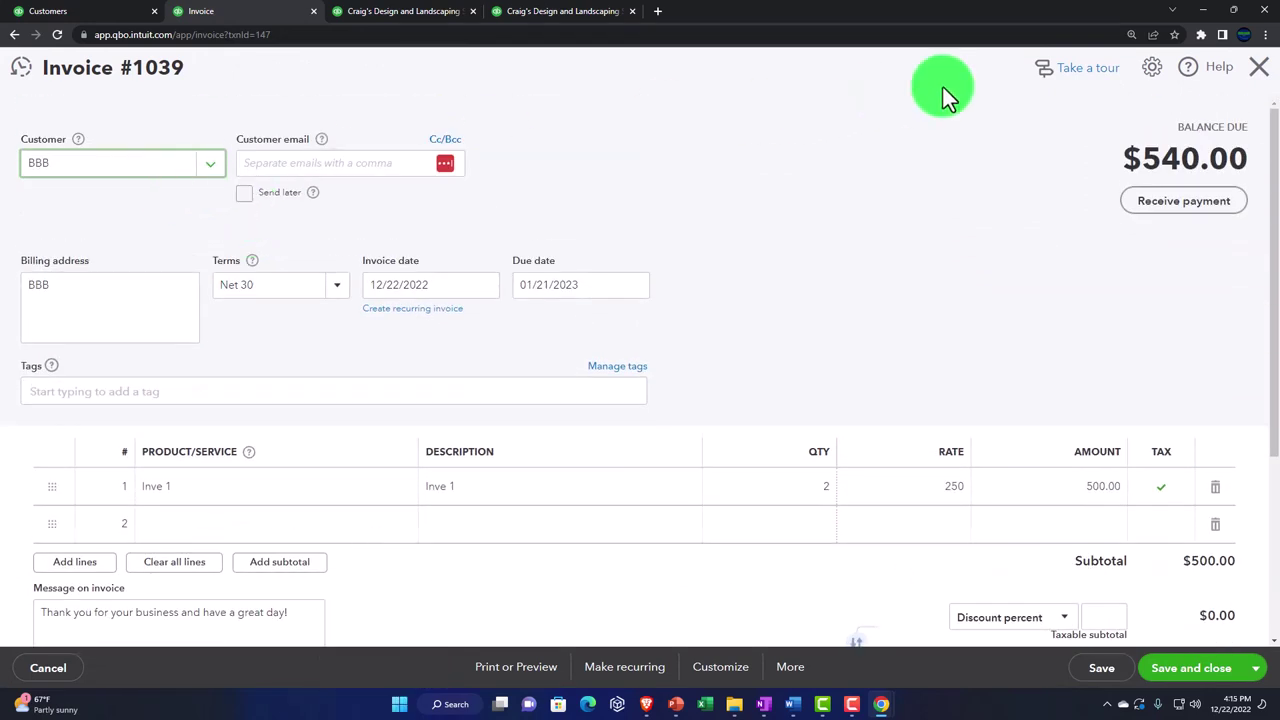
left_click(1259, 70)
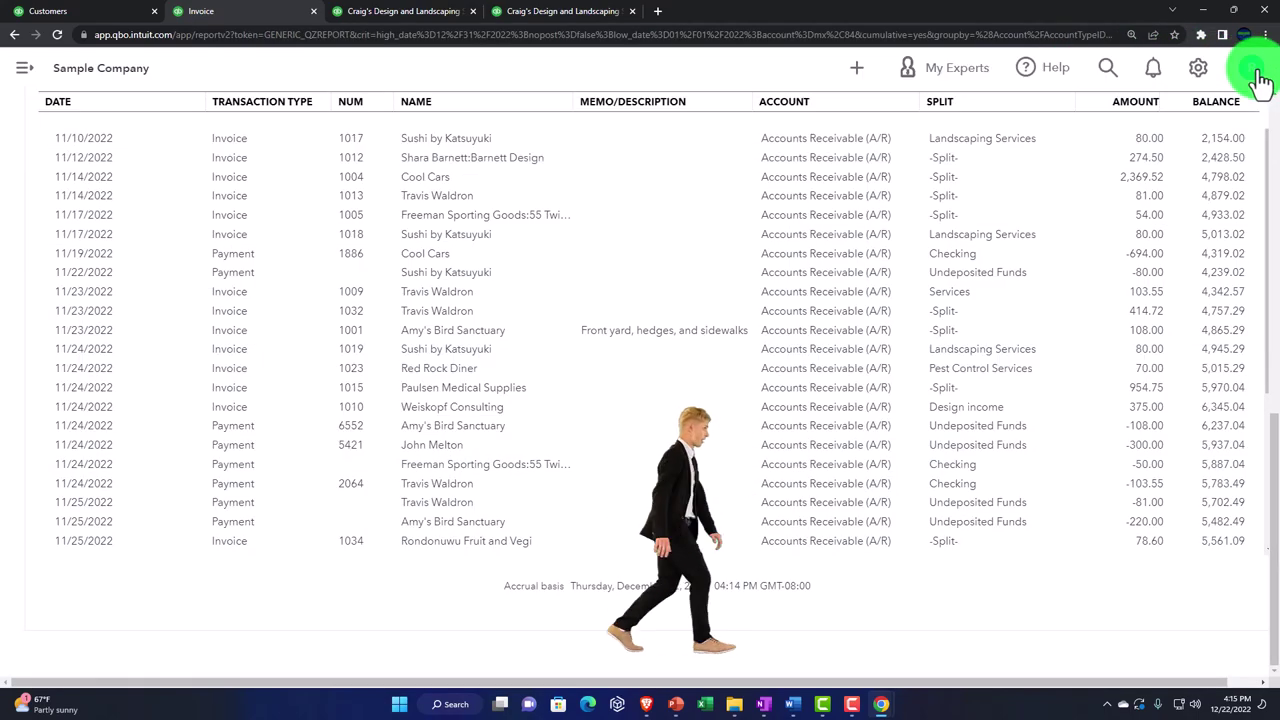
scroll(136, 367, "up", 10)
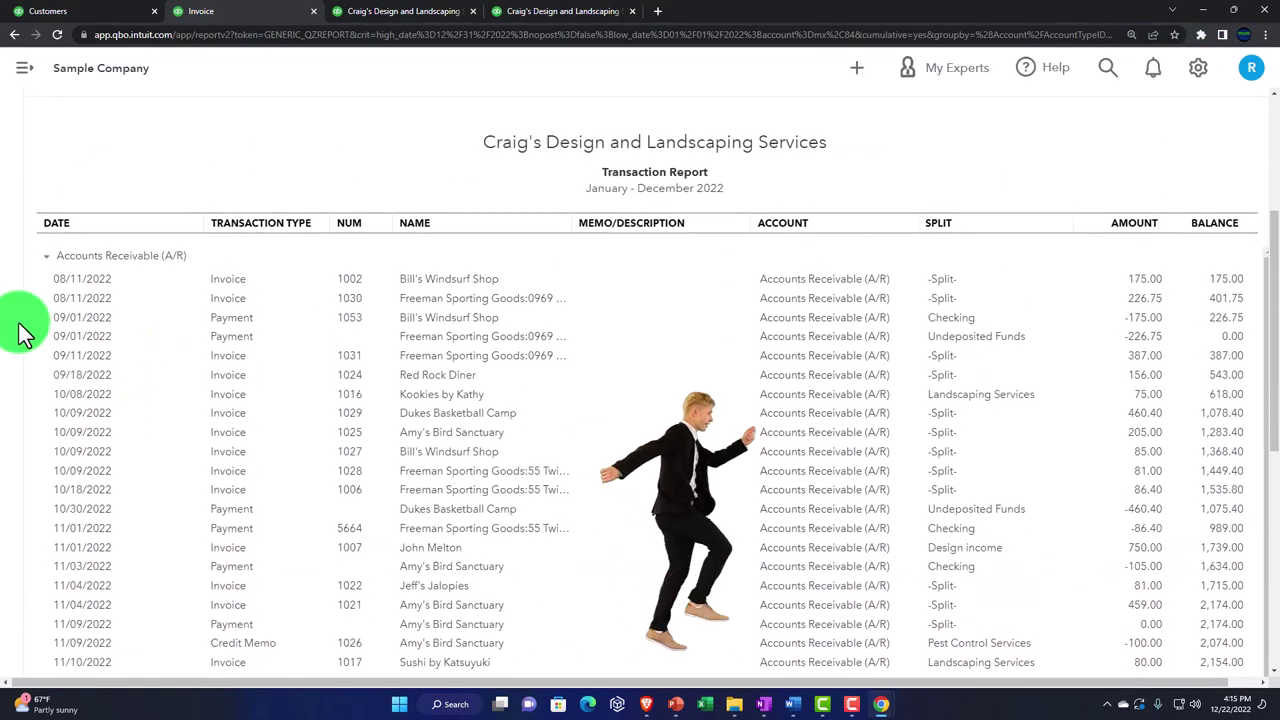
left_click(92, 107)
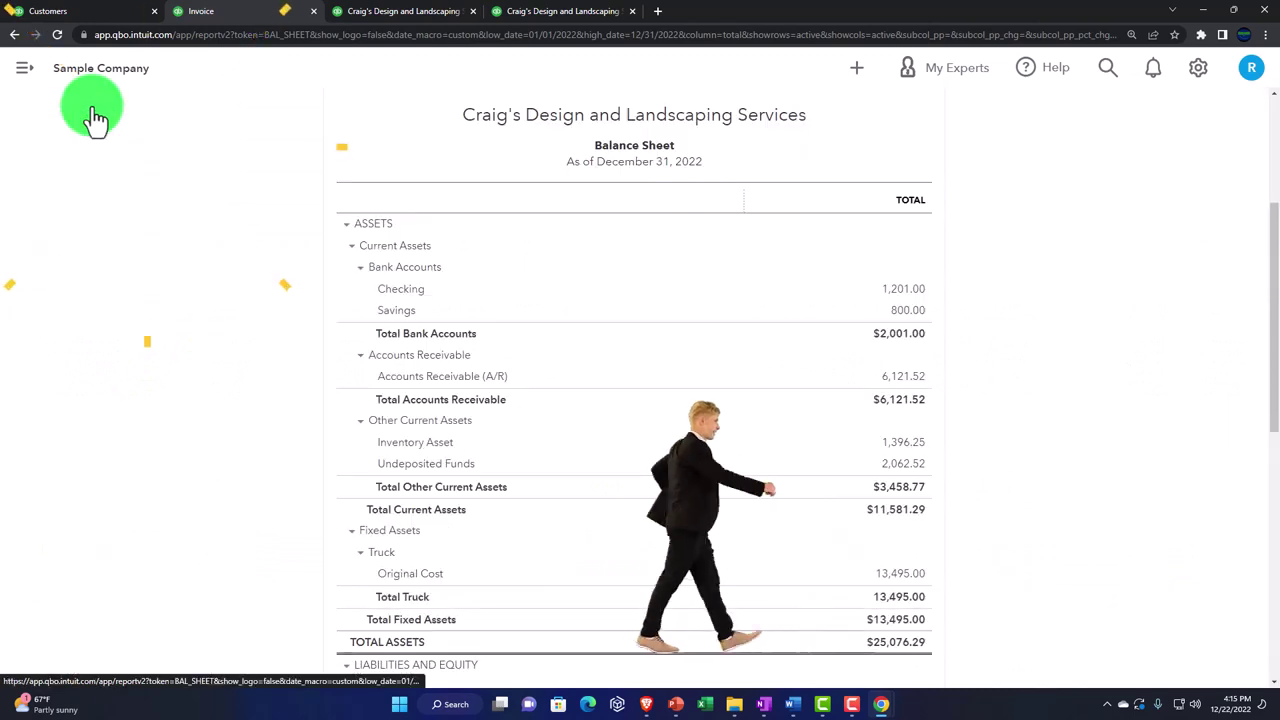
Step: Rerun the Profit and Loss report to reflect invoice 1039
left_click(368, 15)
scroll(723, 286, "up", 5)
left_click(755, 252)
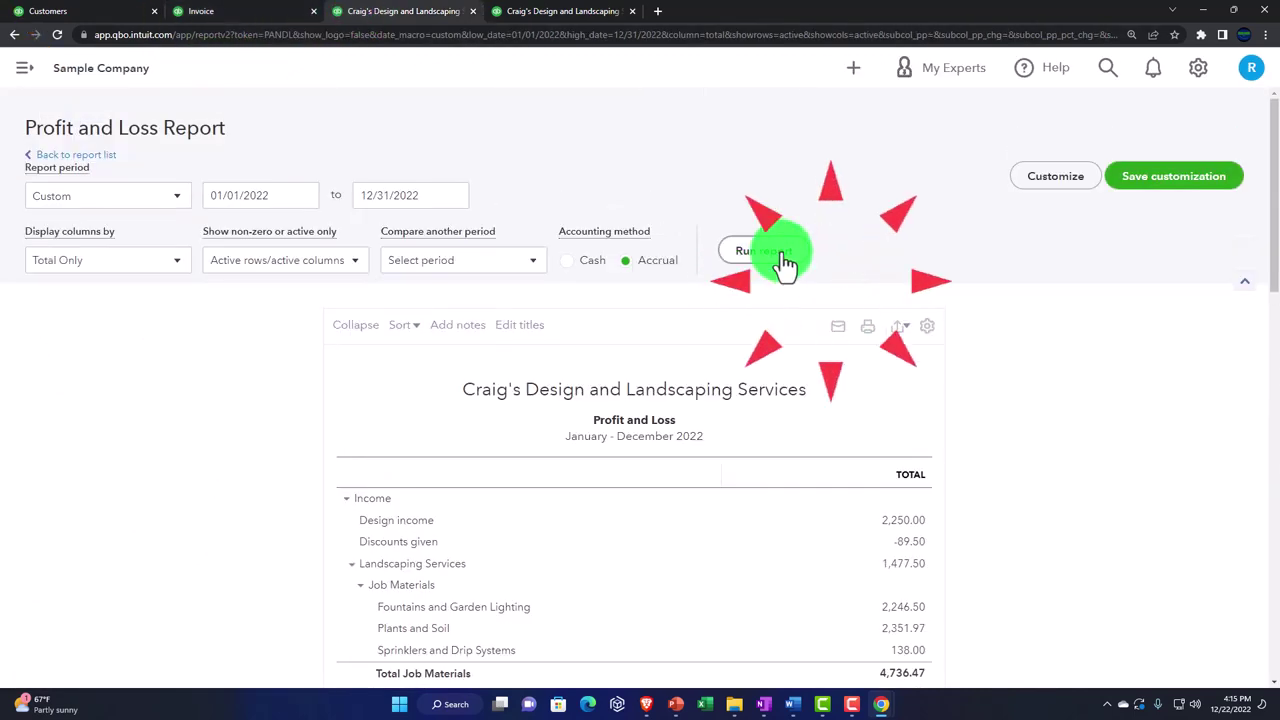
scroll(255, 476, "down", 2)
key("ctrl+plus")
key("ctrl+plus")
key("ctrl+plus")
key("ctrl+plus")
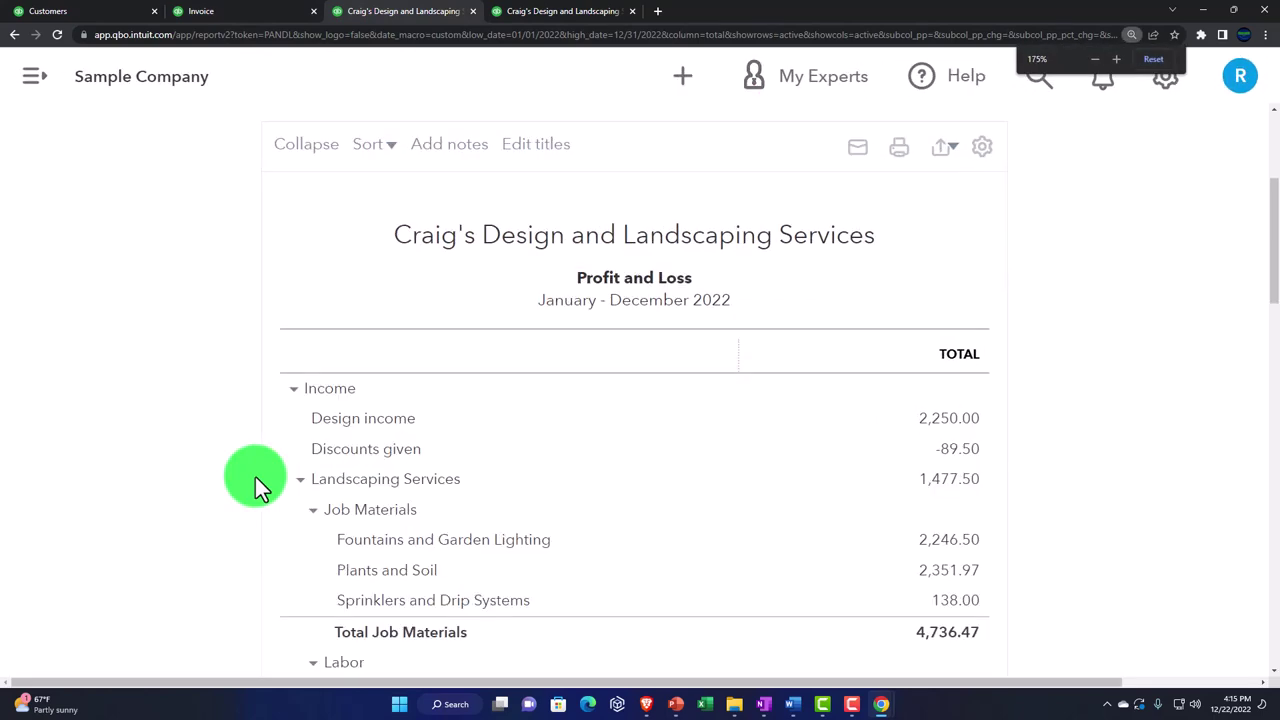
scroll(255, 476, "down", 3)
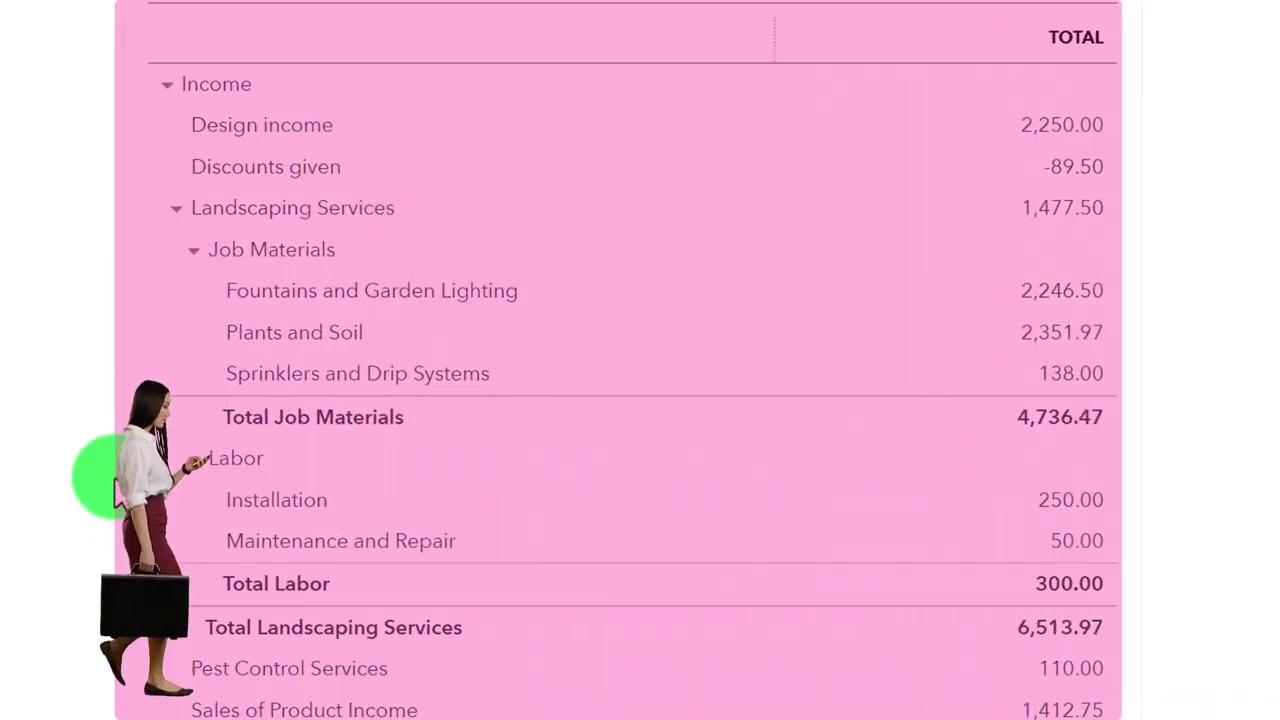
scroll(114, 476, "down", 3)
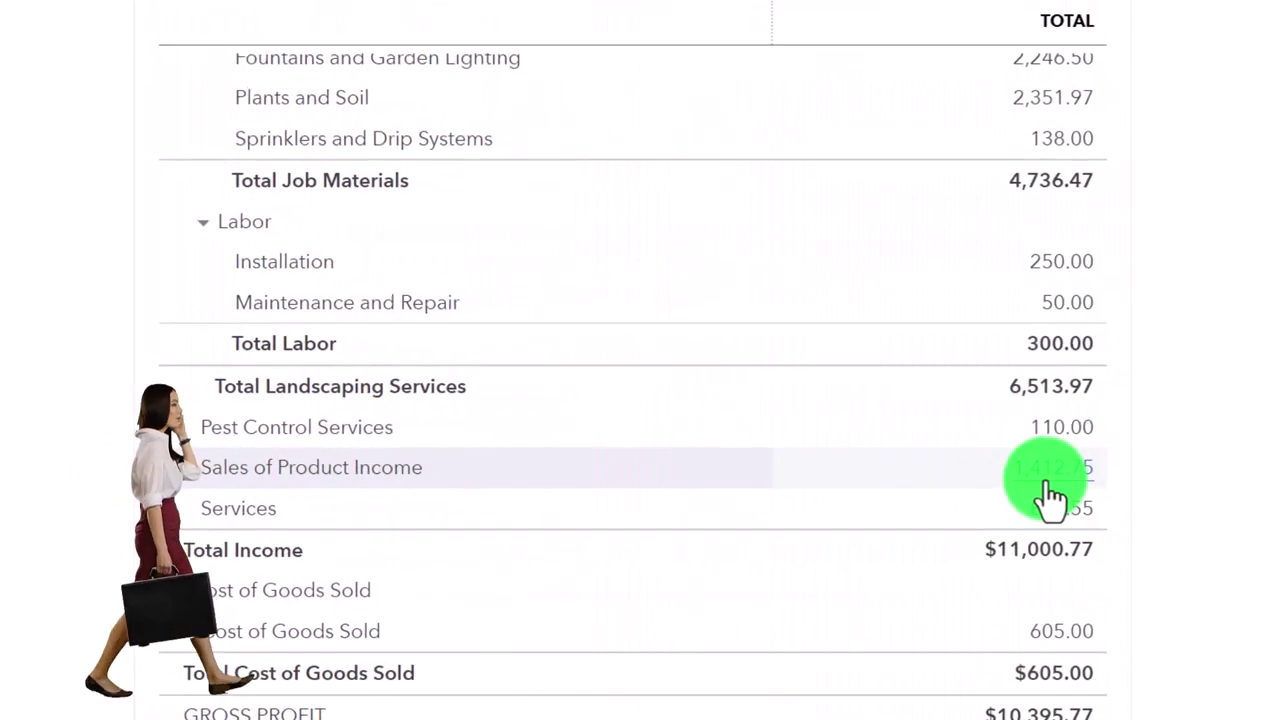
Step: Check invoice 1039 for BBB in the Sales of Product Income detail, then return to Balance Sheet
left_click(1047, 484)
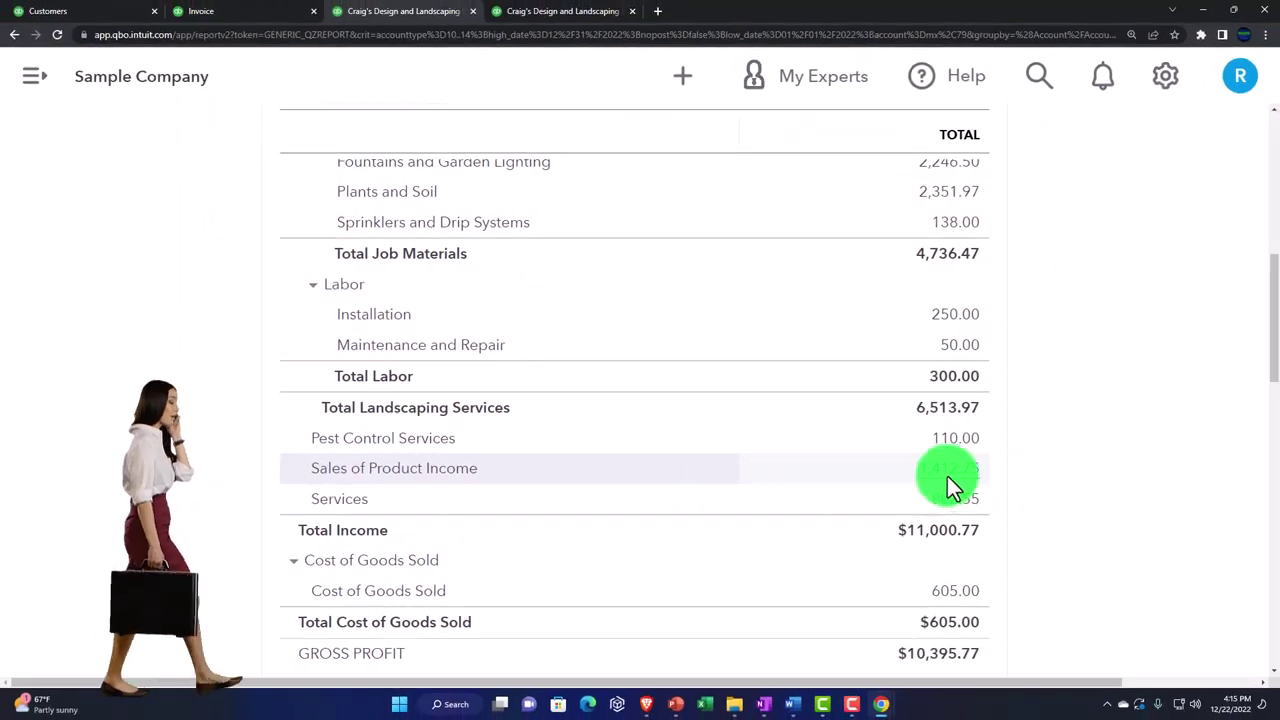
key("ctrl+minus")
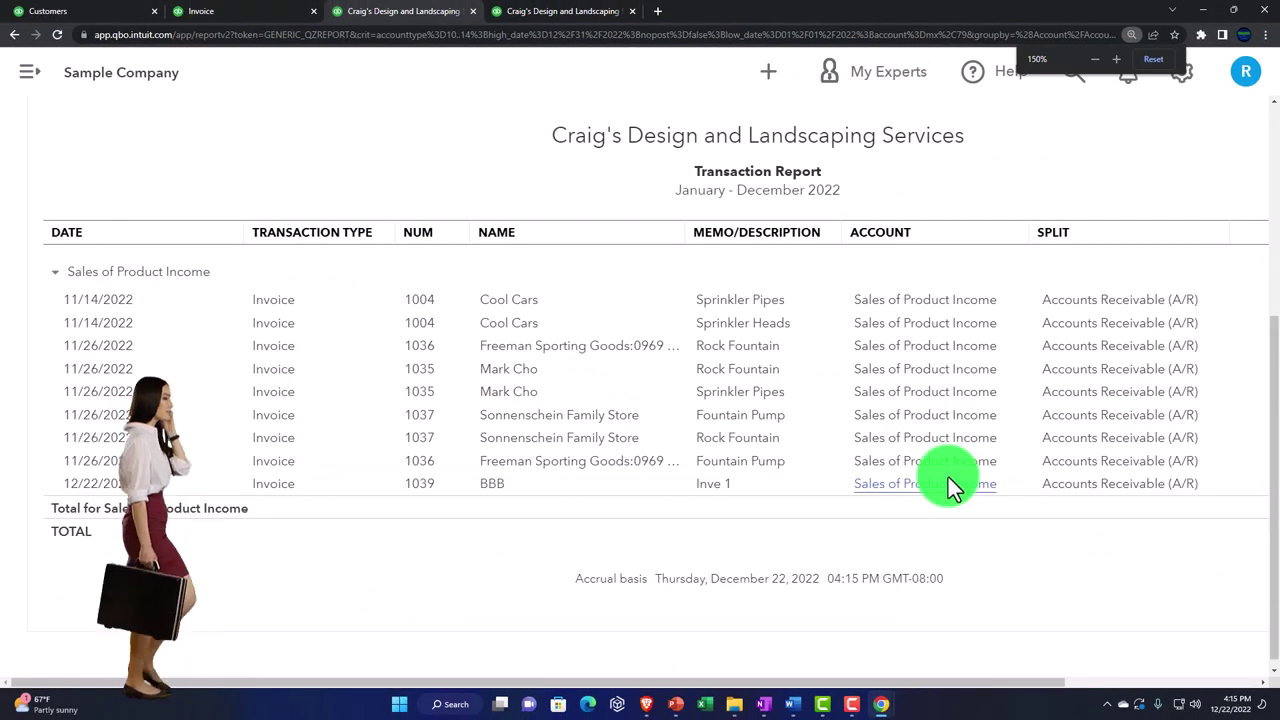
key("ctrl+minus")
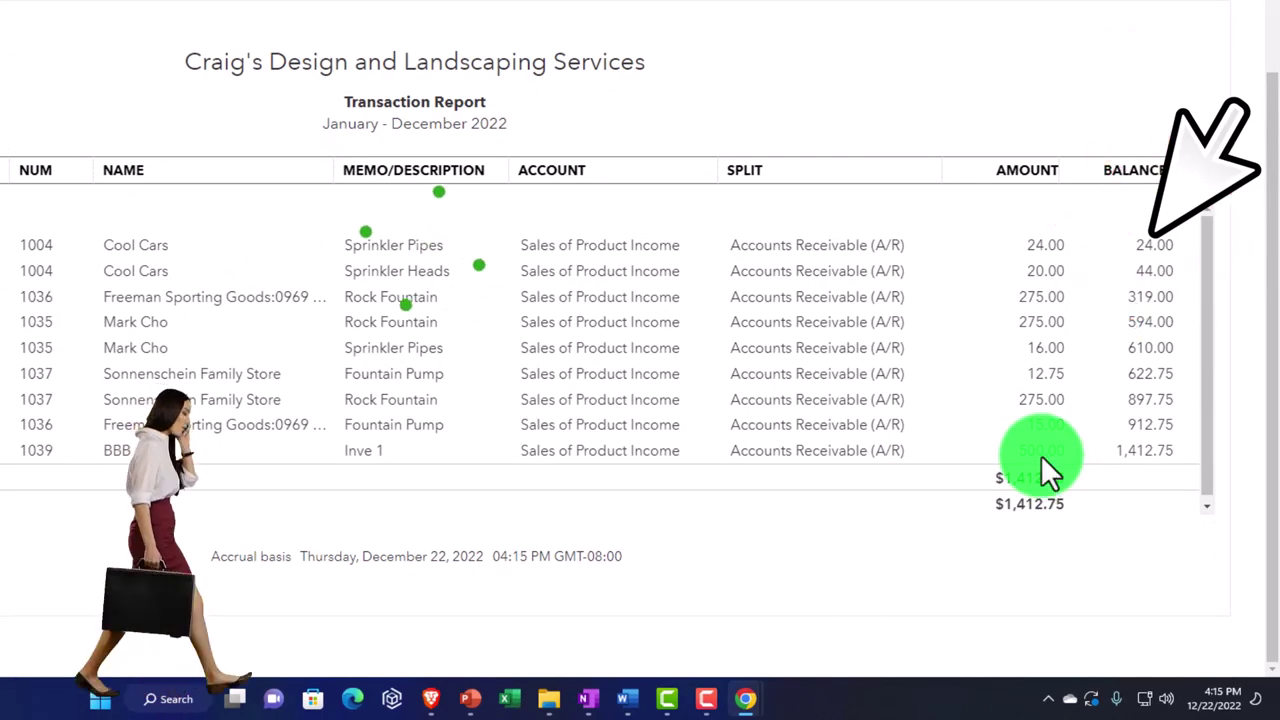
left_click(1041, 455)
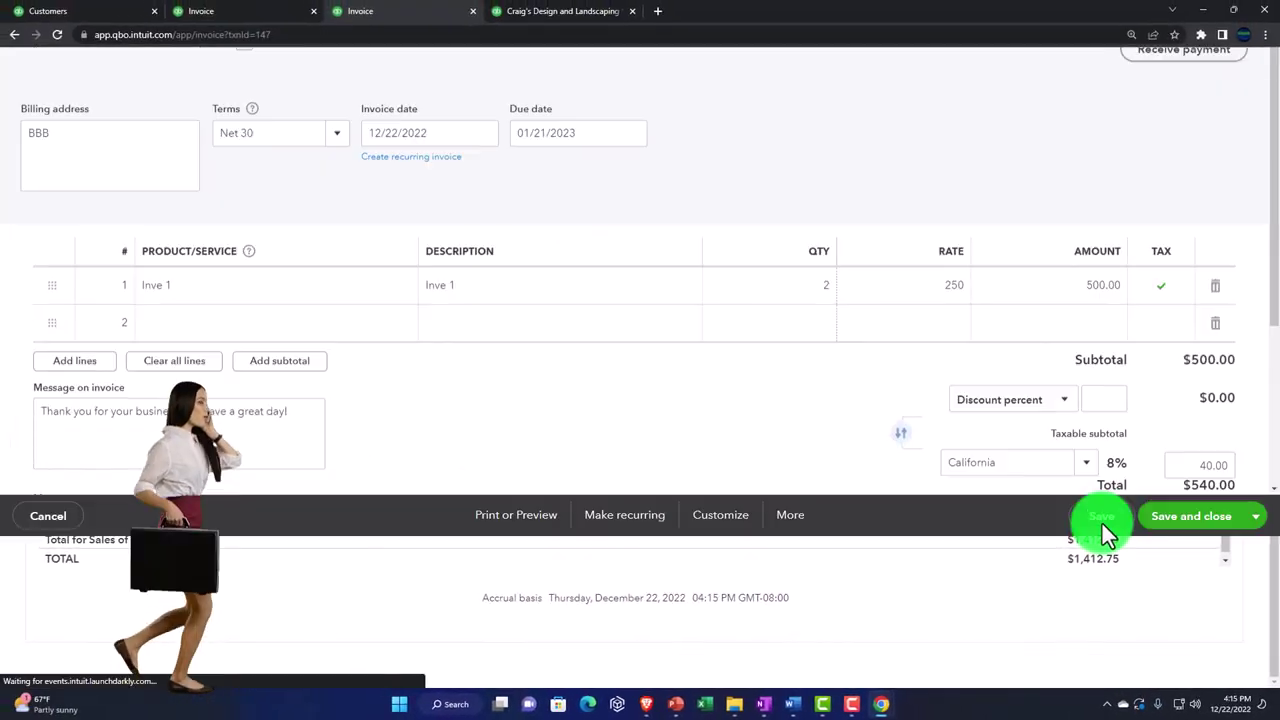
scroll(1114, 541, "down", 3)
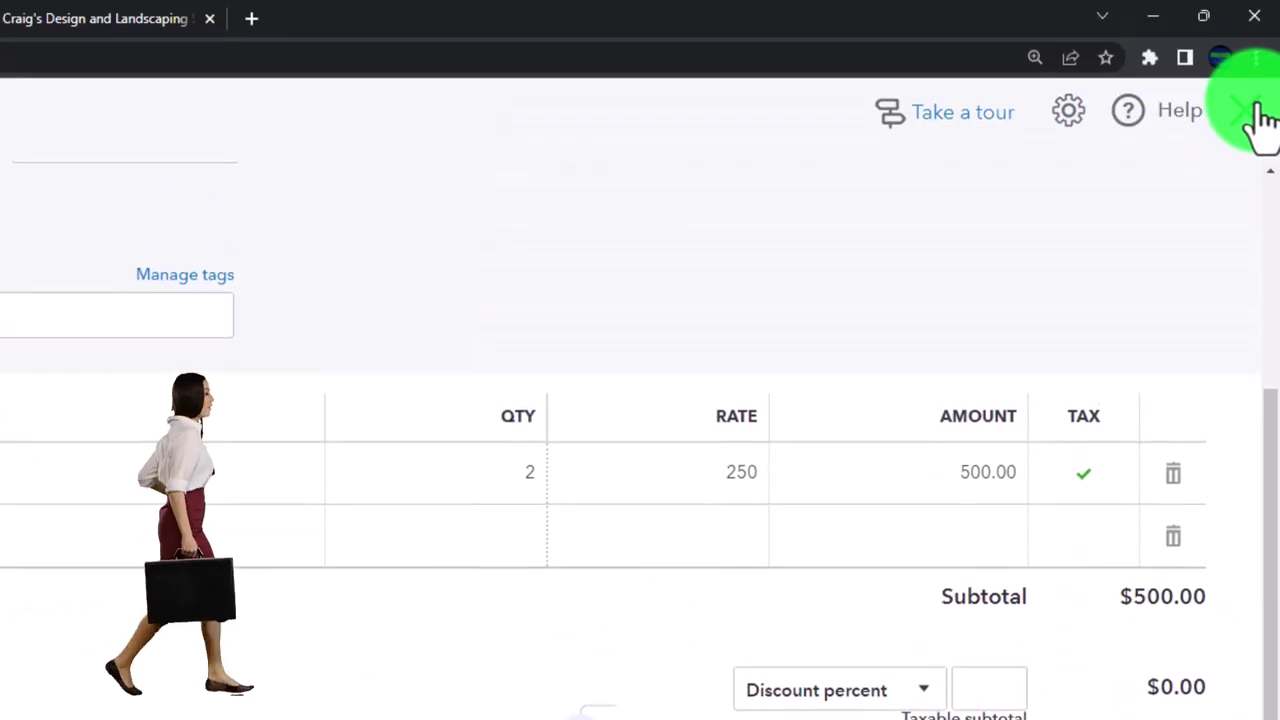
left_click(1252, 112)
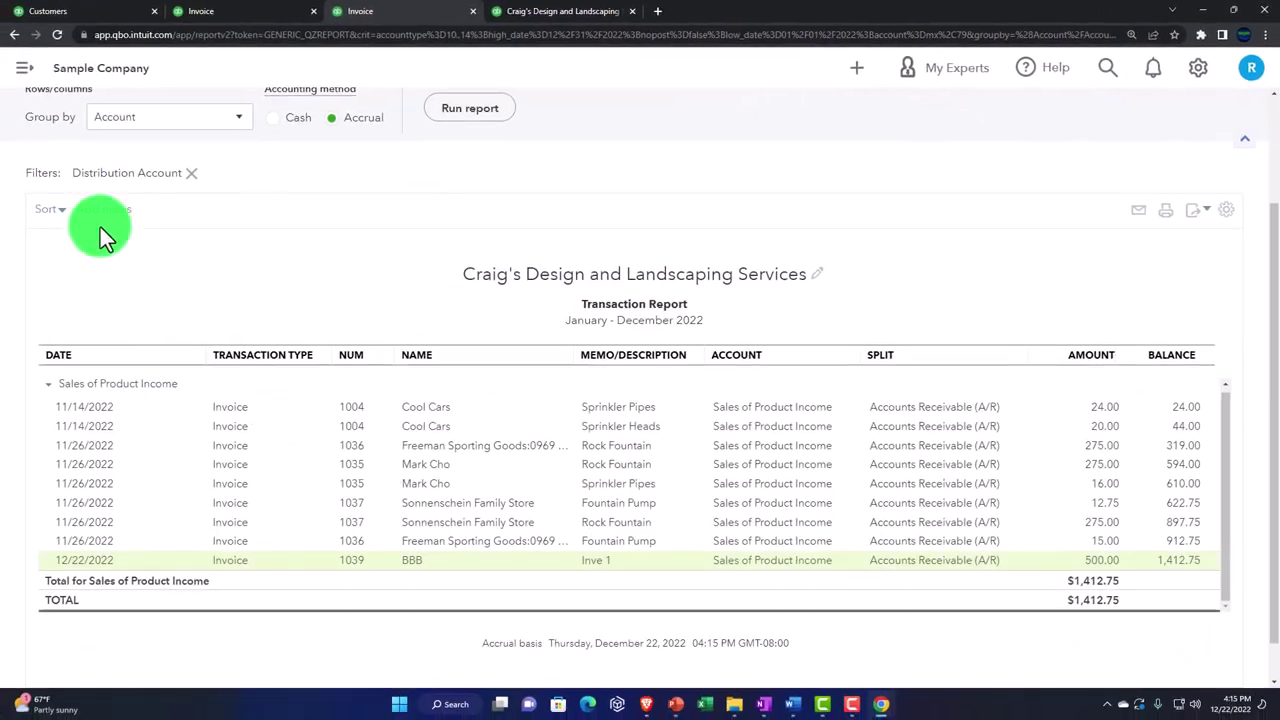
scroll(100, 227, "up", 3)
left_click(112, 157)
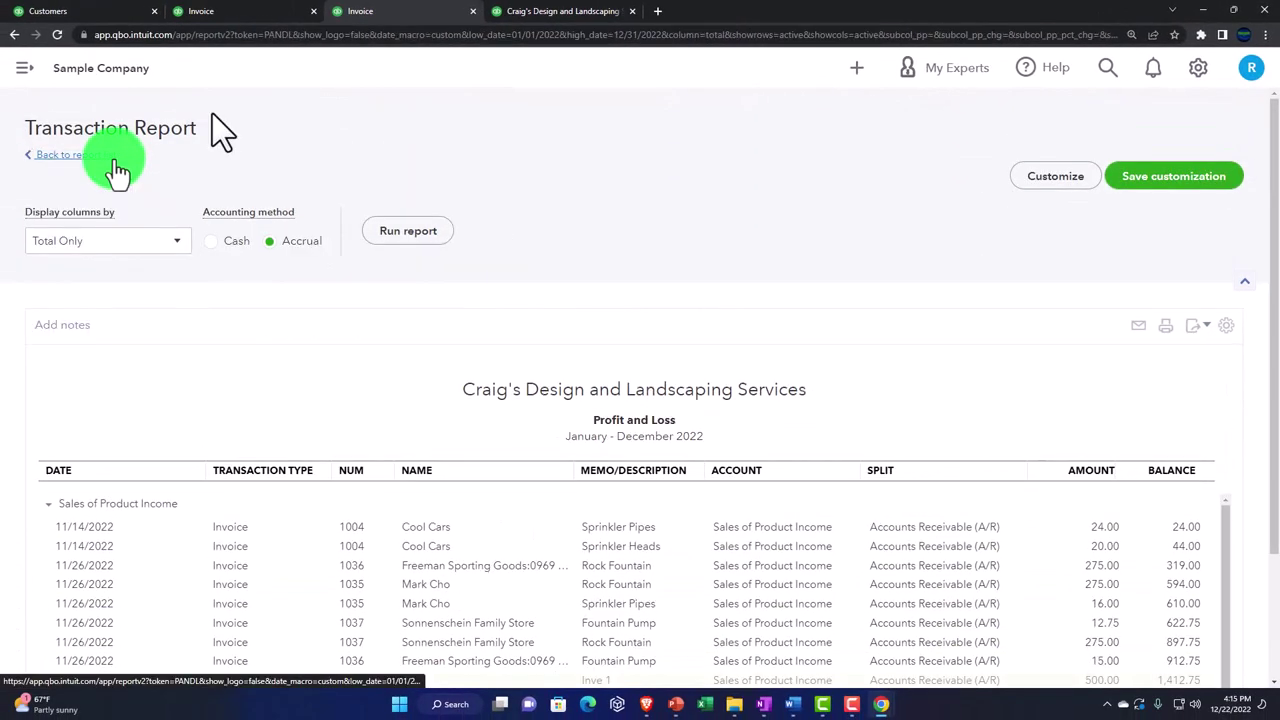
left_click(232, 14)
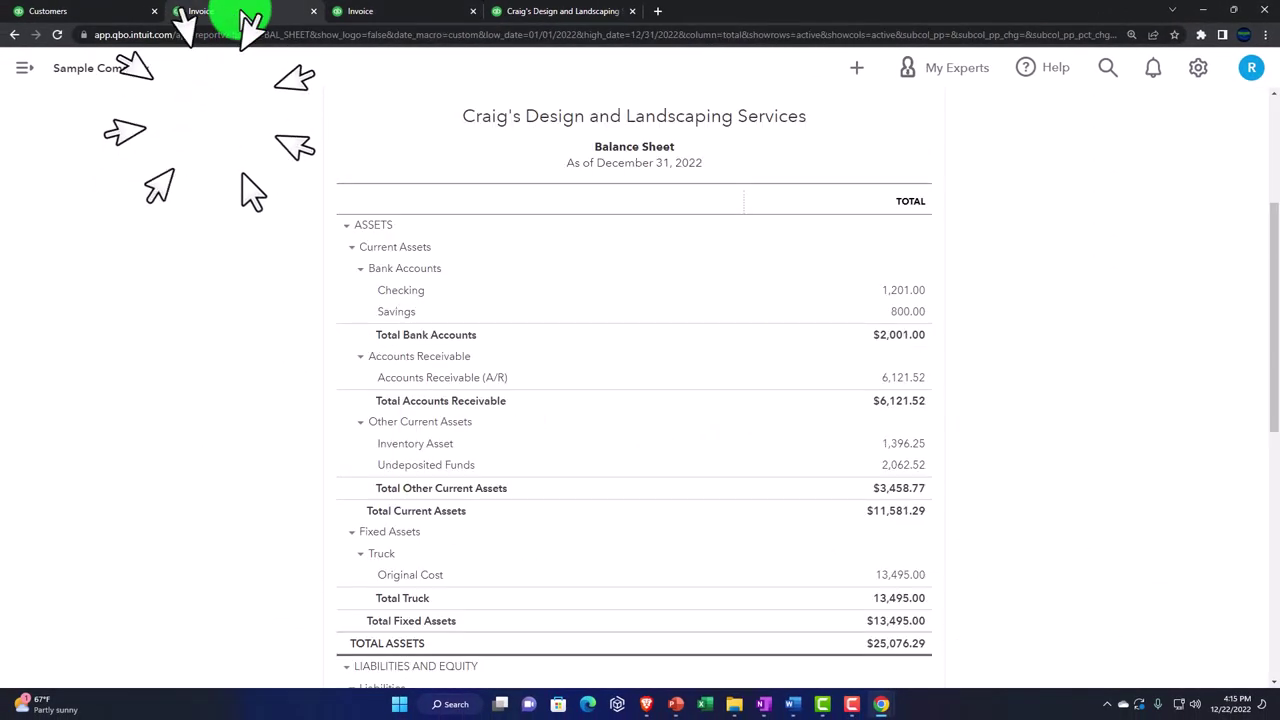
Step: Drill into the Board of Equalization Payable balance of 410.94 on the Balance Sheet
key("ctrl+plus")
key("ctrl+plus")
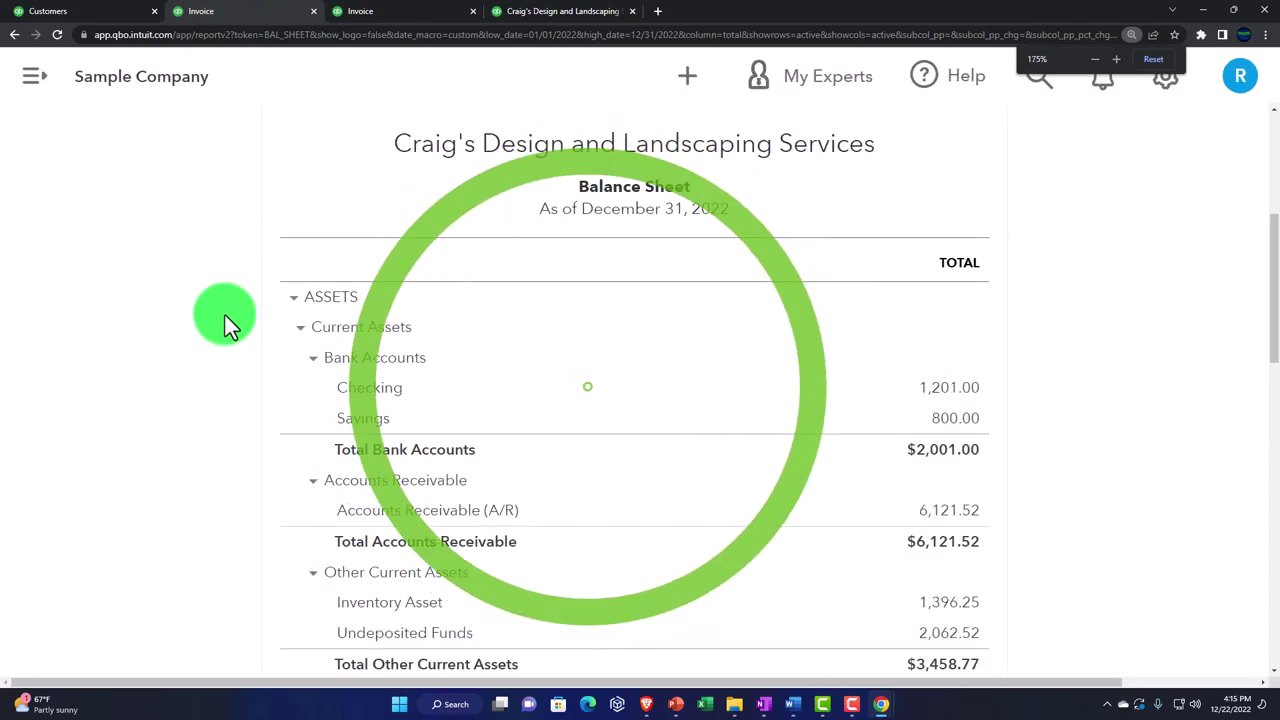
scroll(204, 388, "down", 5)
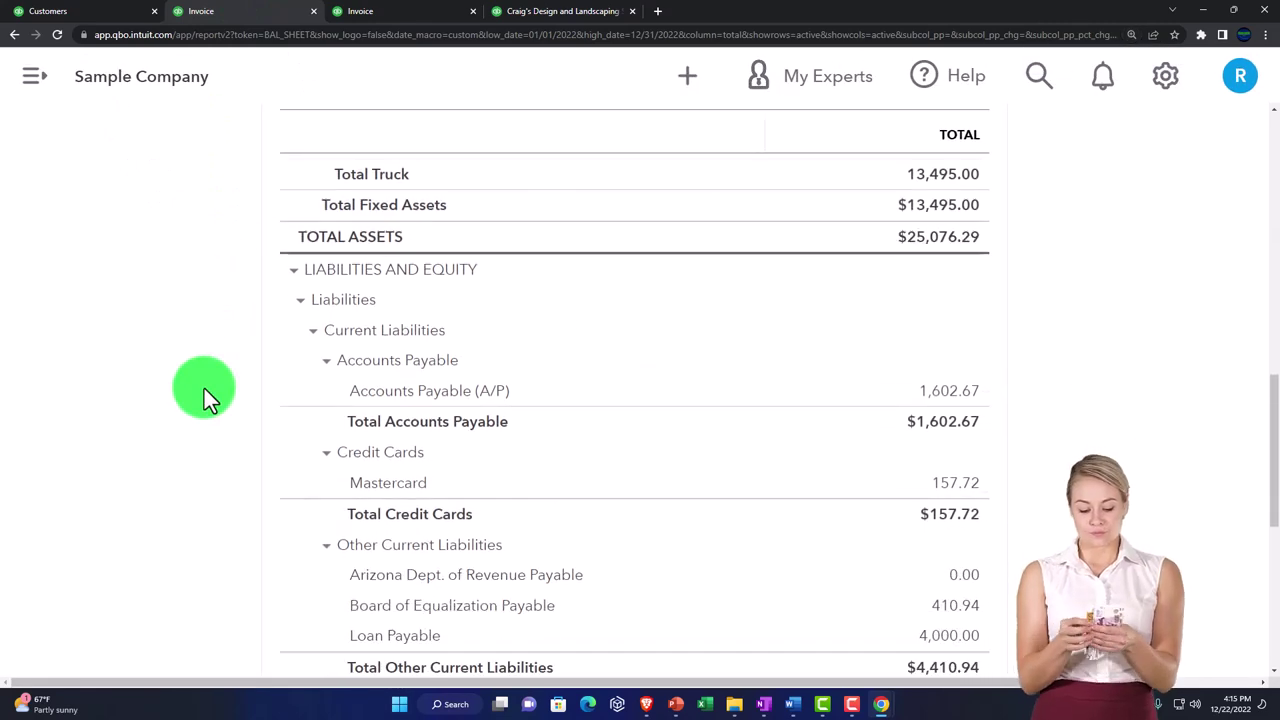
scroll(229, 367, "down", 1)
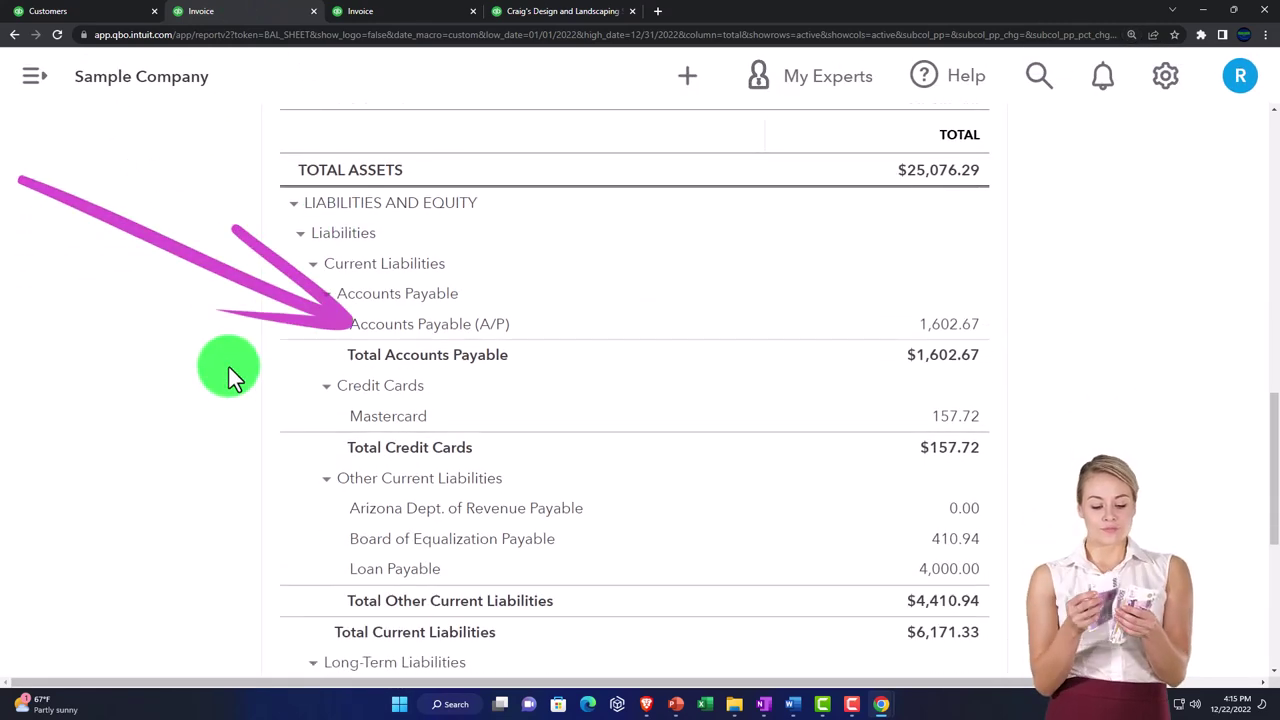
scroll(229, 367, "down", 1)
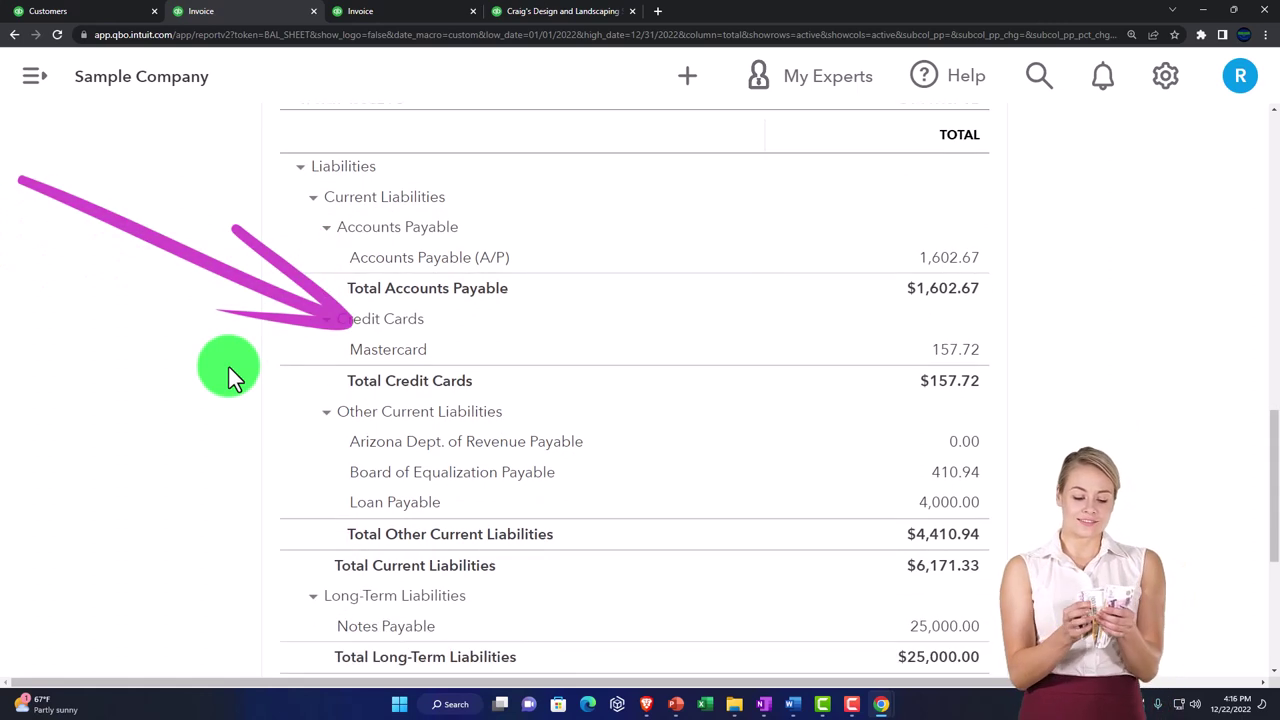
scroll(229, 367, "down", 1)
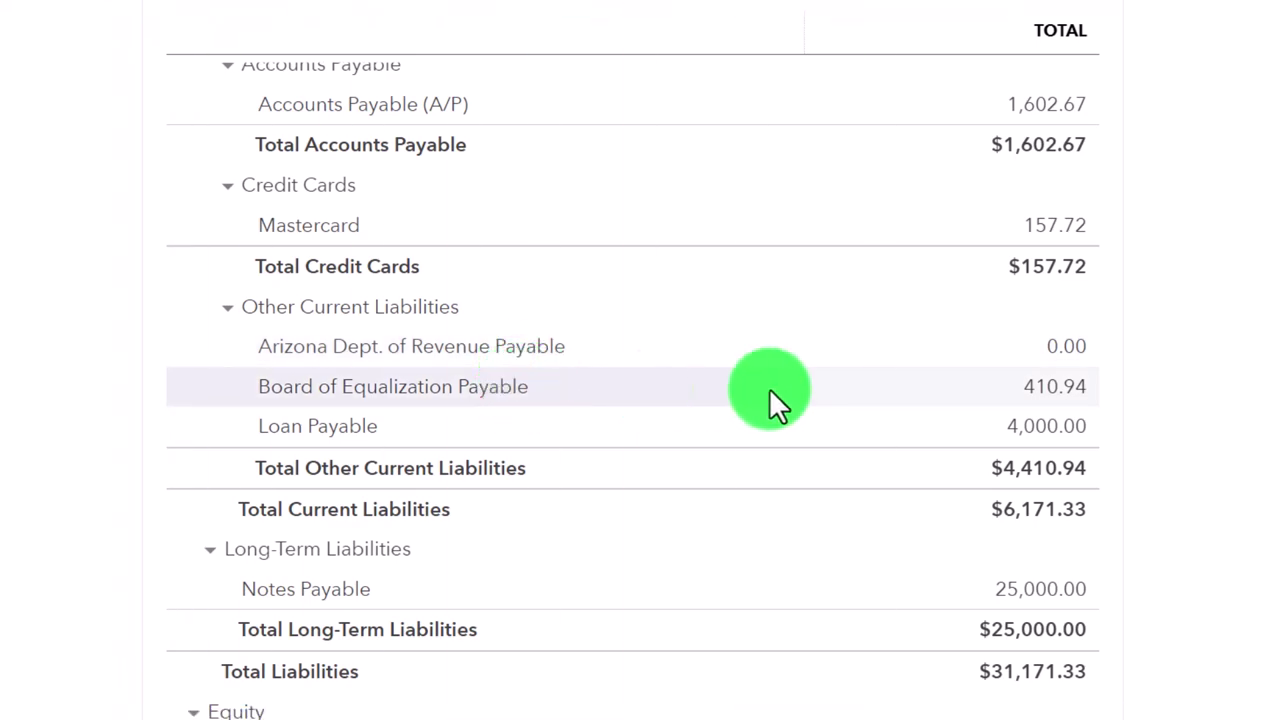
left_click(1037, 398)
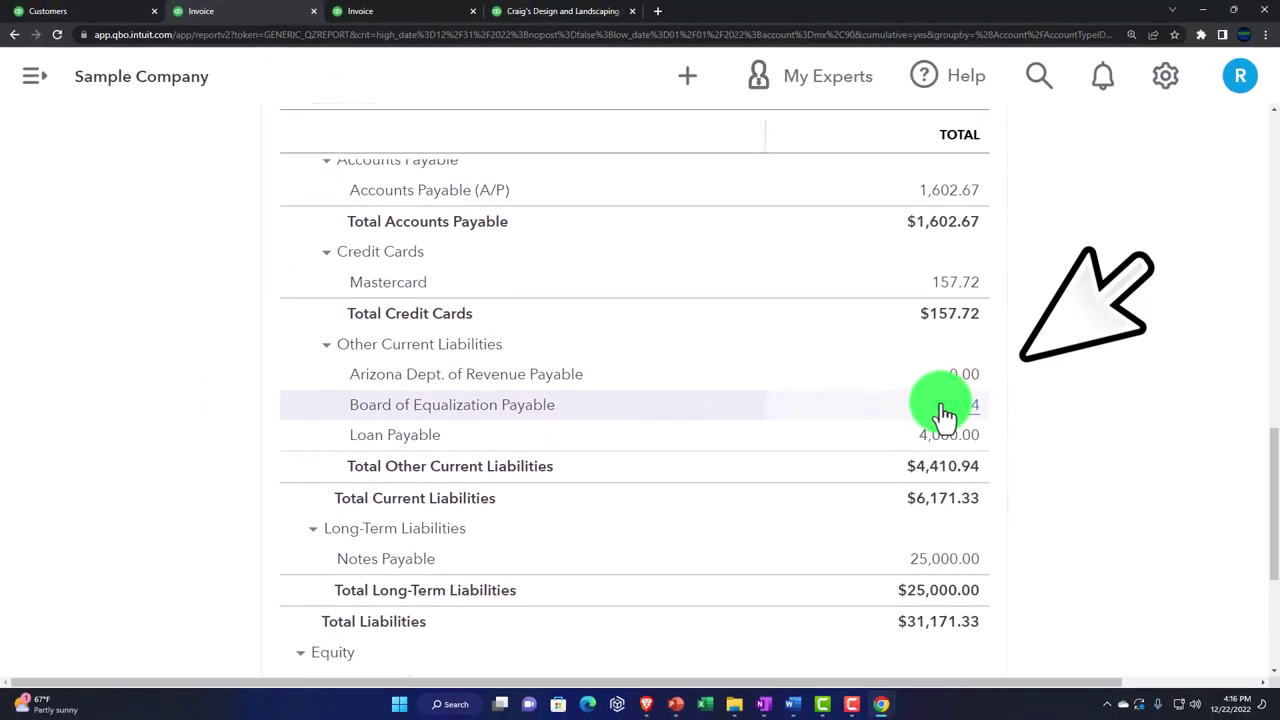
Step: Confirm invoice 1039's 40.00 tax in the payable detail, then return to the Balance Sheet
key("ctrl+minus")
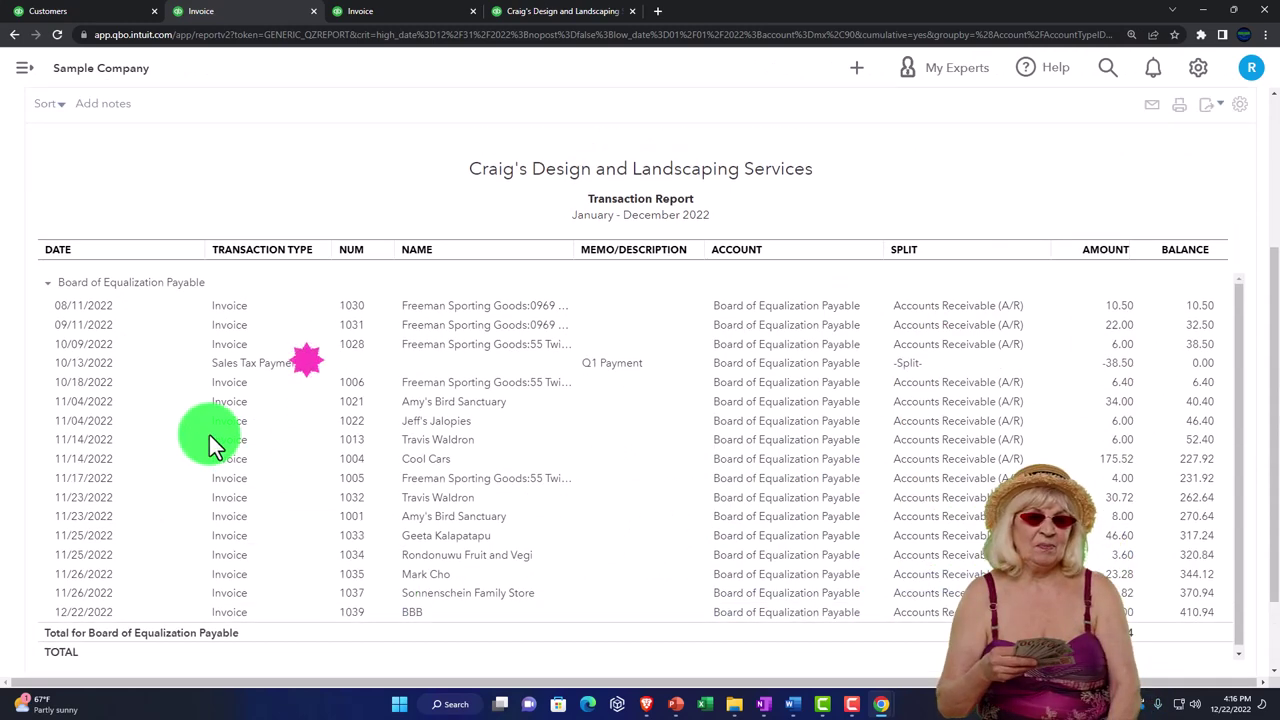
scroll(209, 443, "up", 3)
left_click(118, 160)
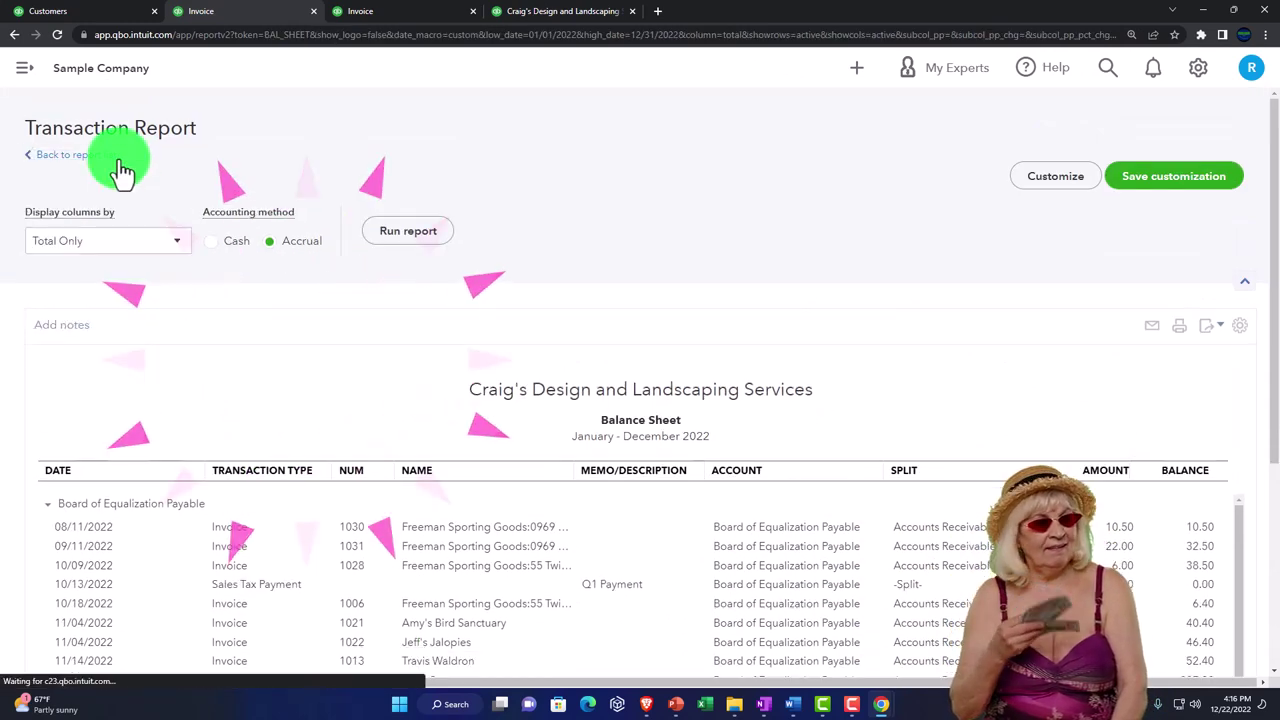
key("ctrl+plus")
key("ctrl+plus")
key("ctrl+plus")
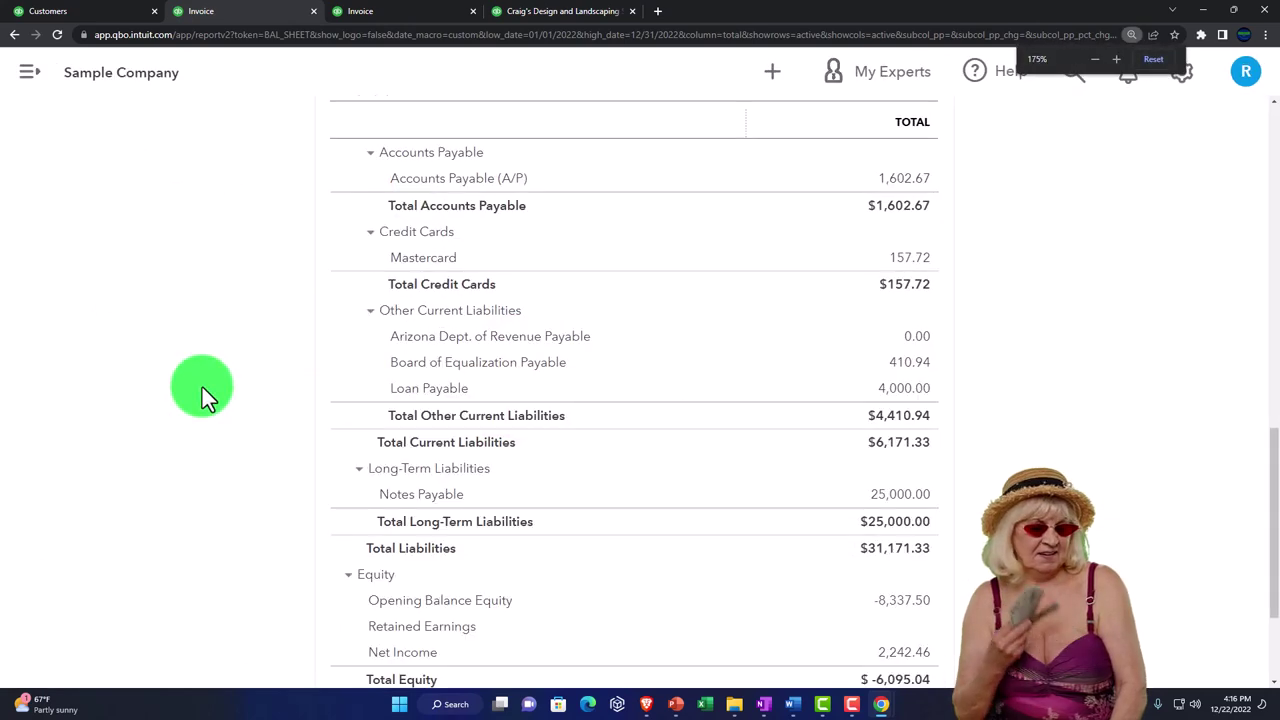
scroll(212, 412, "up", 2)
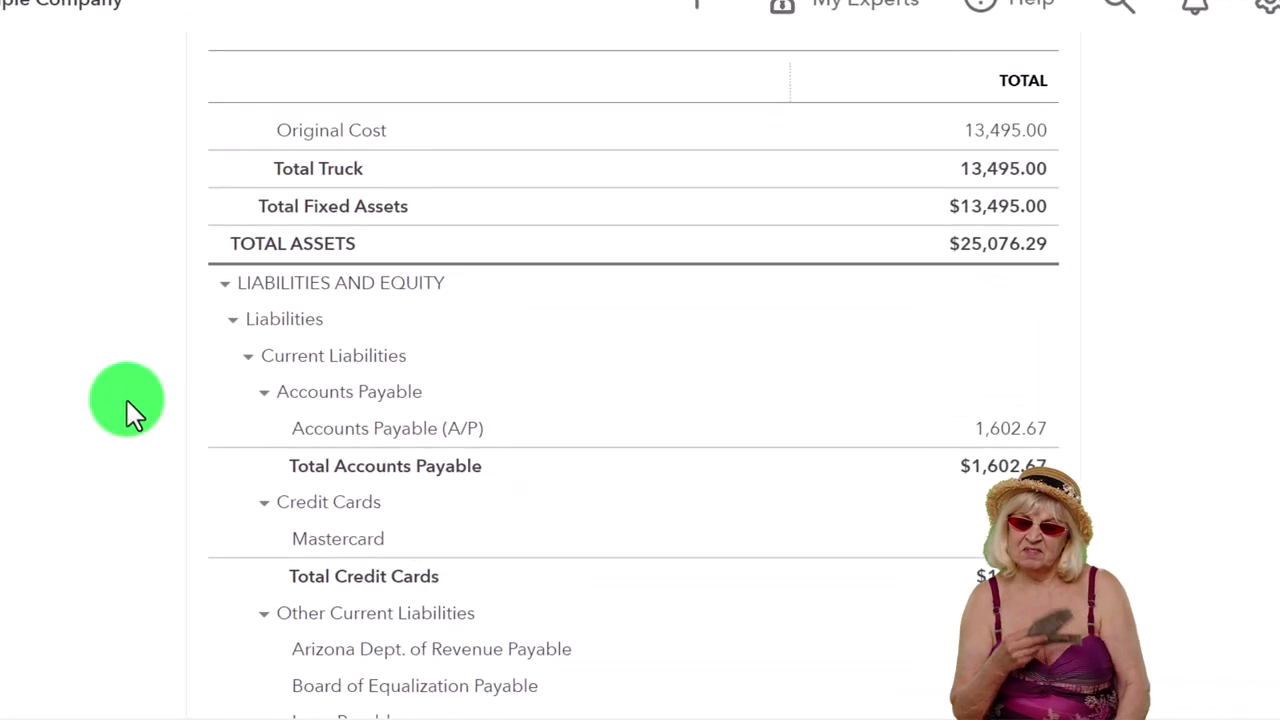
scroll(127, 402, "up", 5)
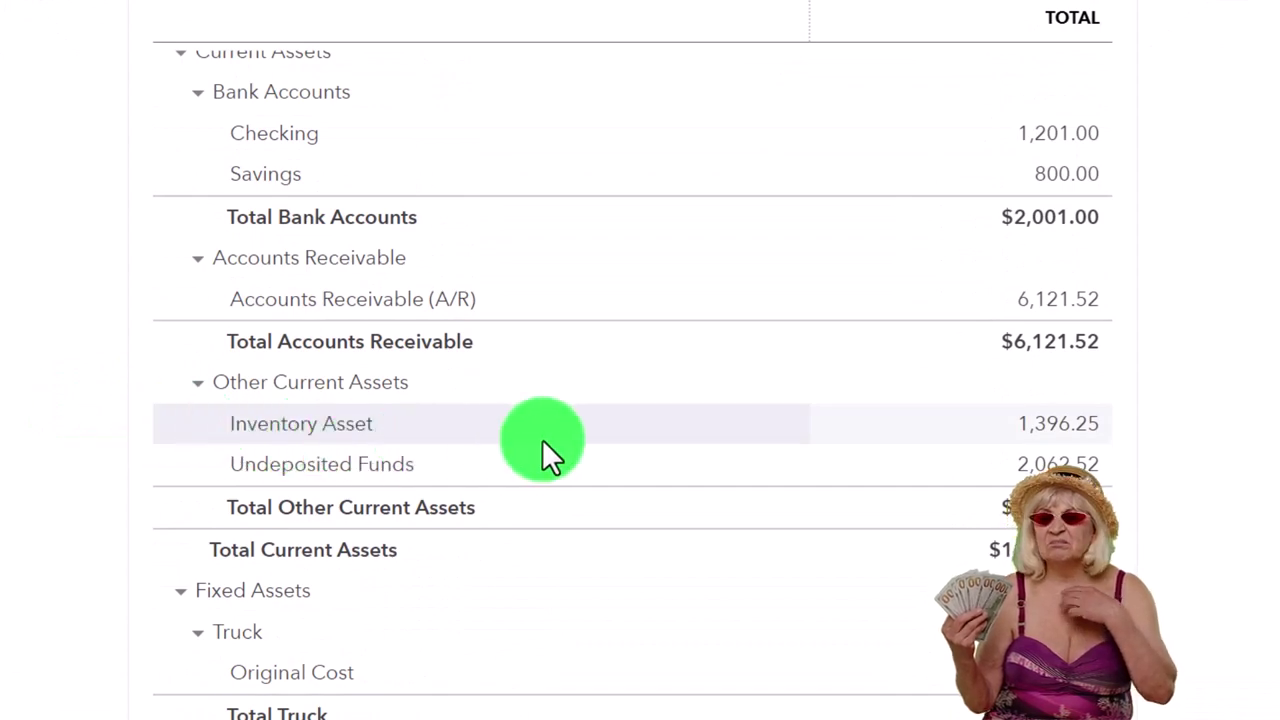
Step: Open the Inventory Asset transactions and, from there, BBB's invoice 1039
left_click(1045, 426)
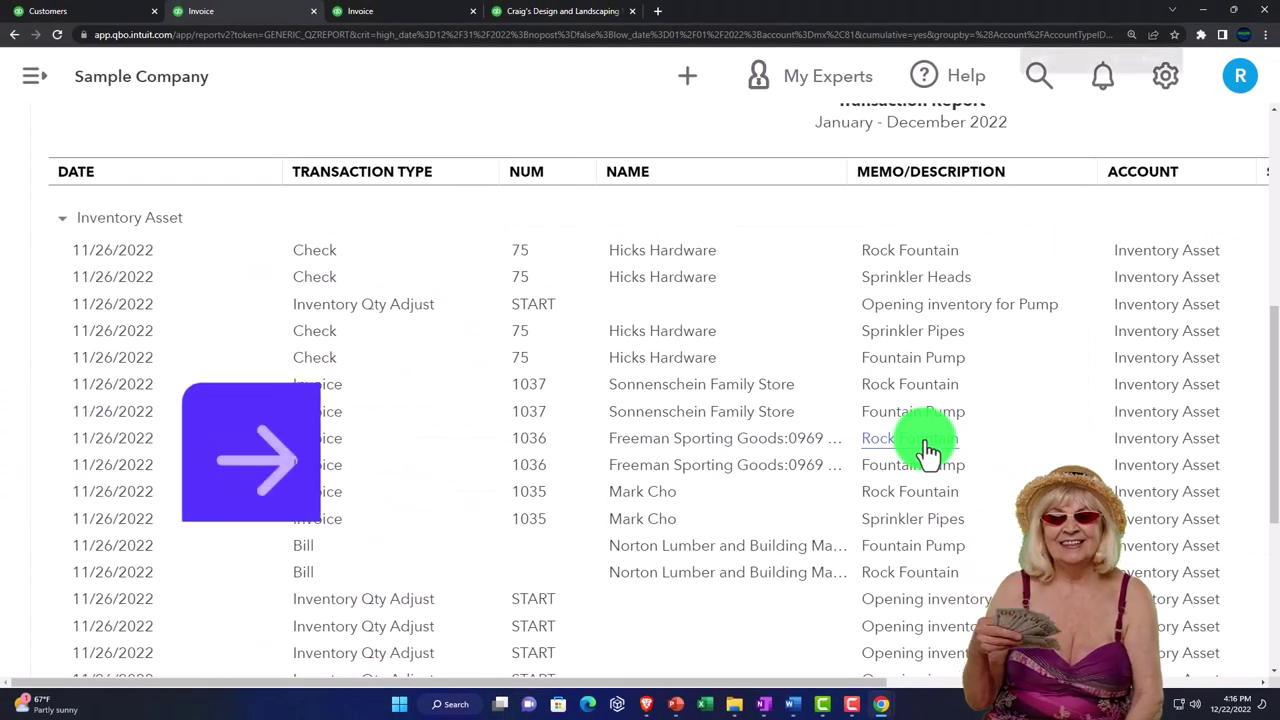
key("ctrl+minus")
key("ctrl+minus")
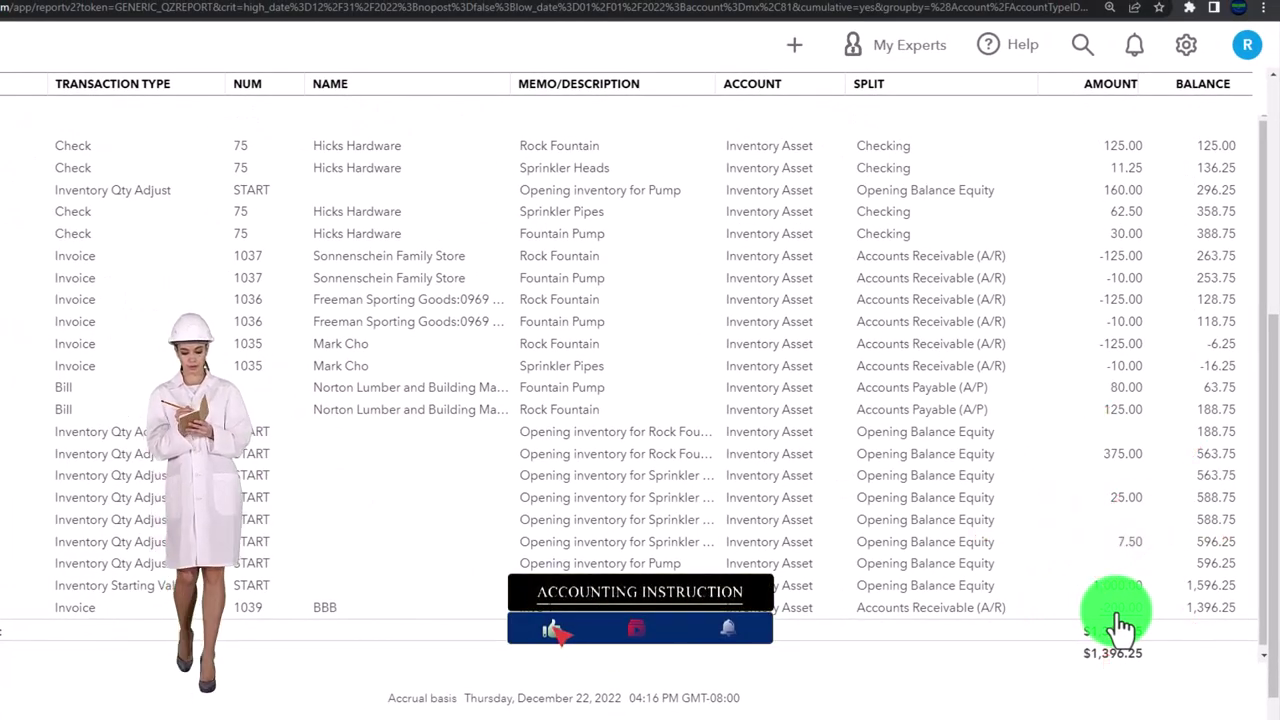
left_click(1118, 610)
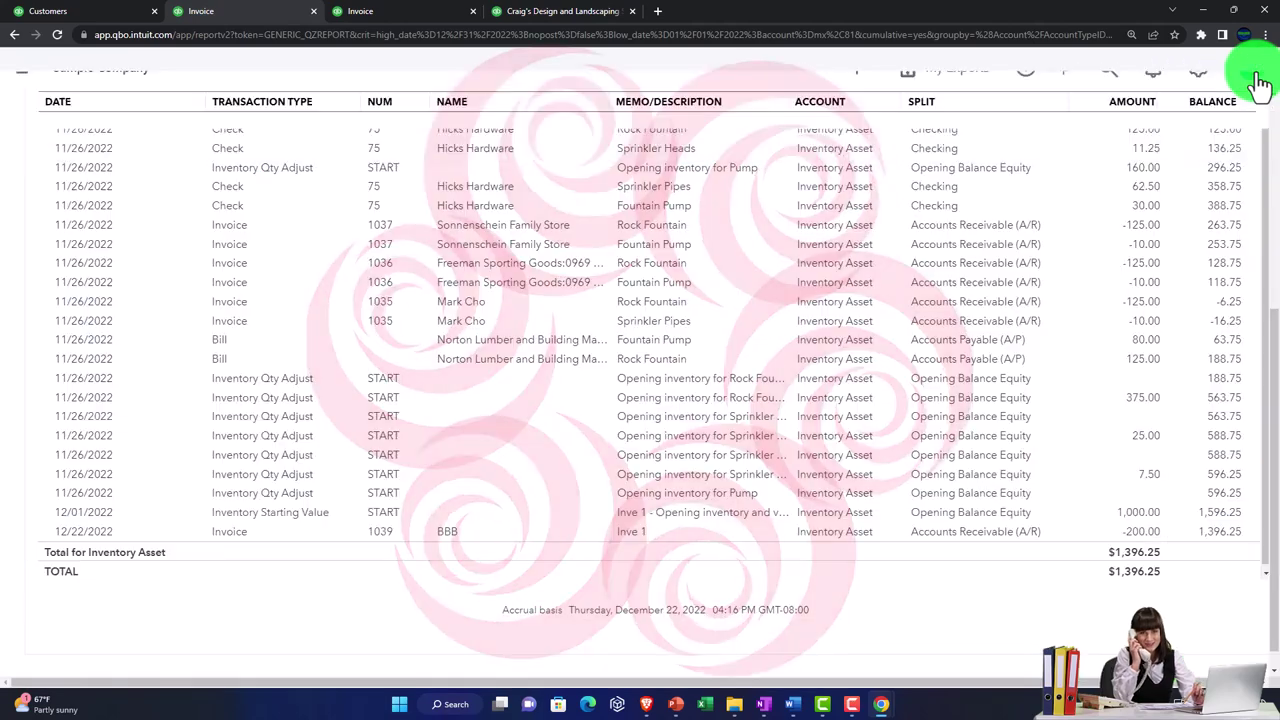
Step: Open Profit and Loss Cost of Goods Sold detail, listing invoice 1039 at $605.00
scroll(30, 470, "up", 5)
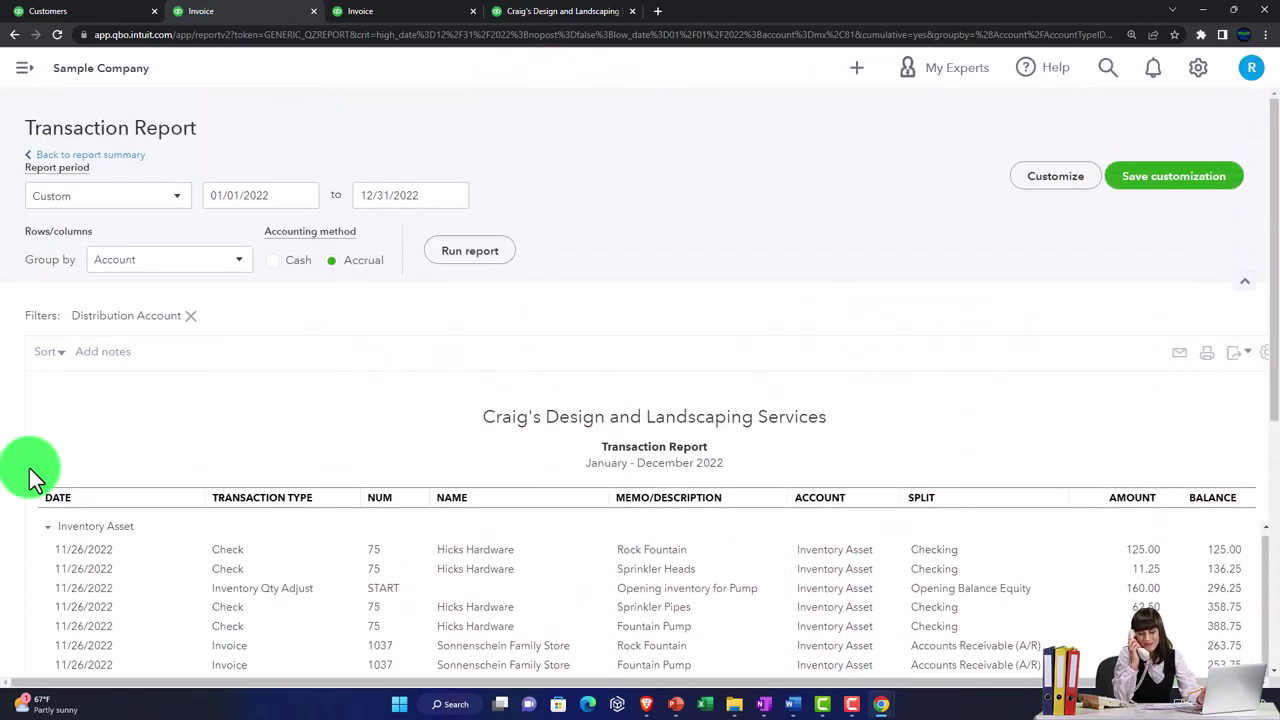
left_click(118, 160)
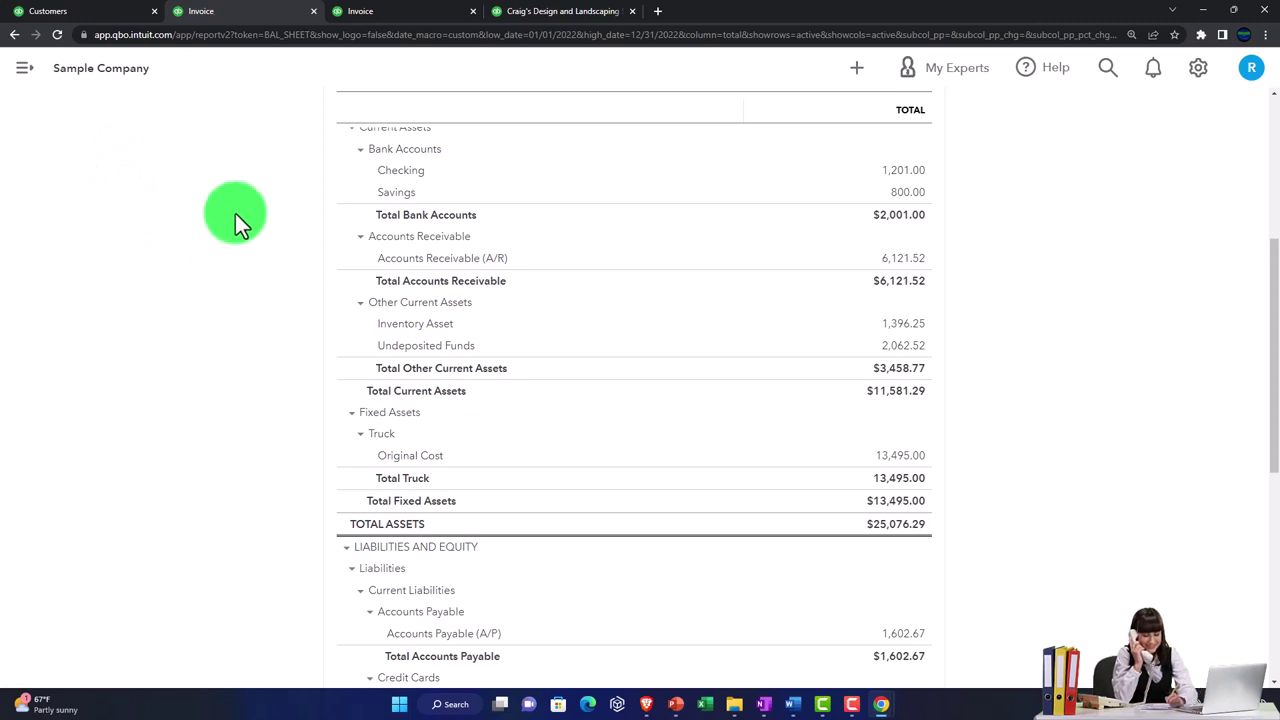
left_click(400, 18)
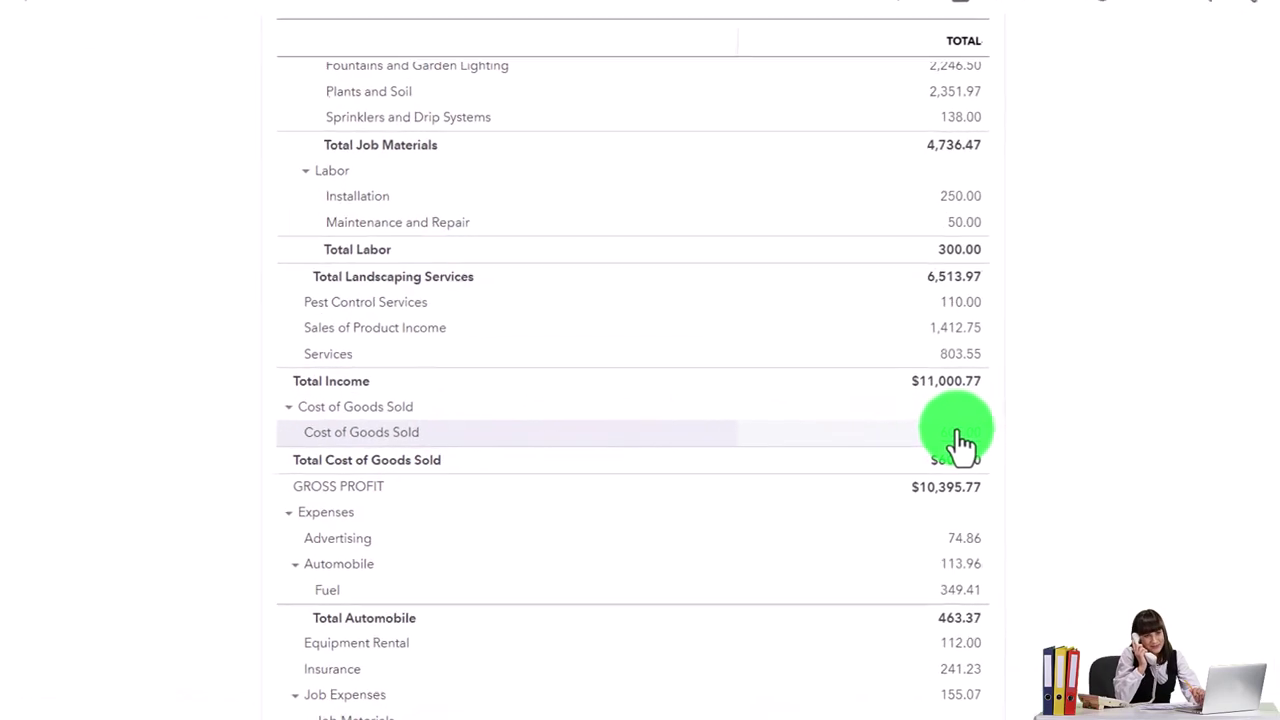
left_click(958, 434)
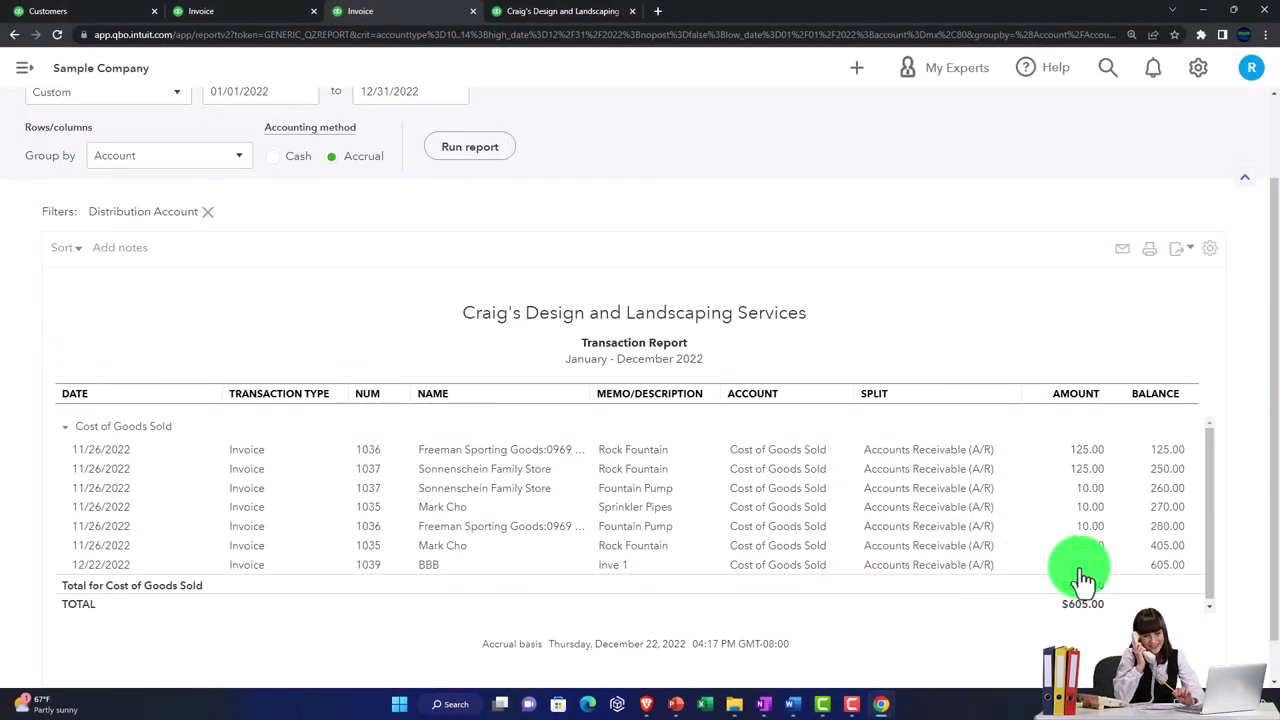
Step: Return to the Profit and Loss summary, then to the Balance Sheet
scroll(190, 490, "up", 2)
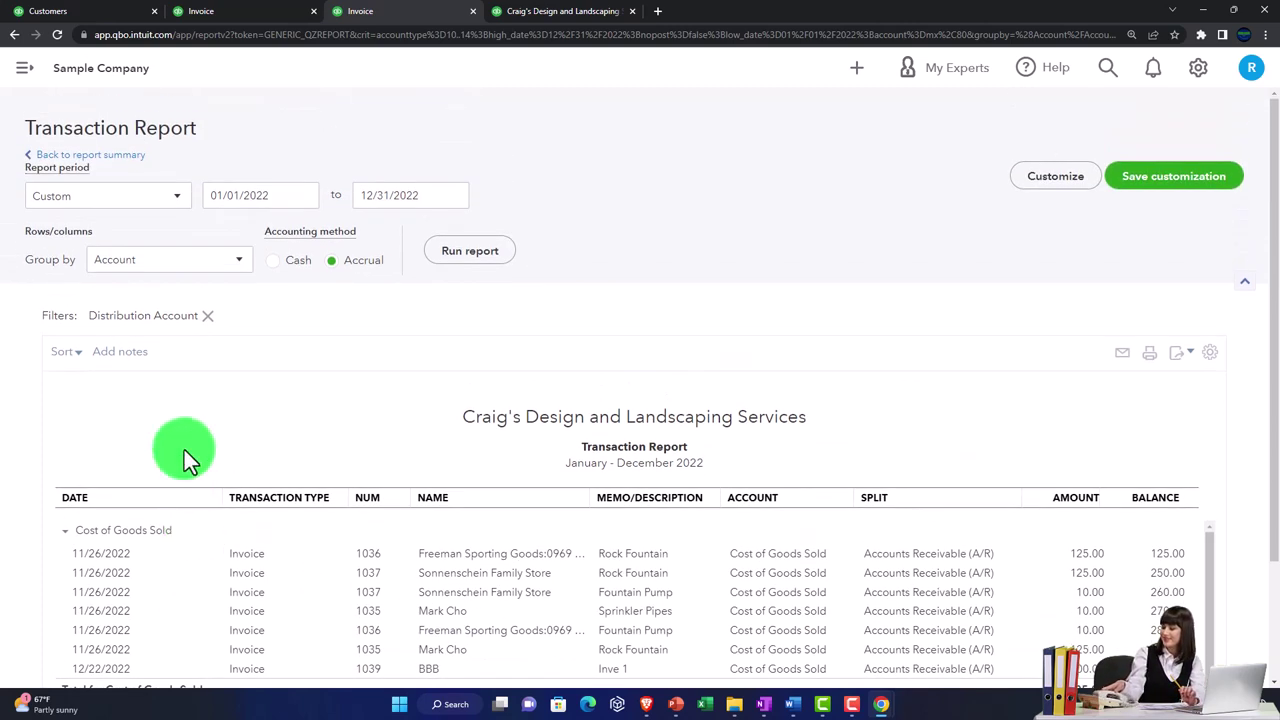
left_click(122, 160)
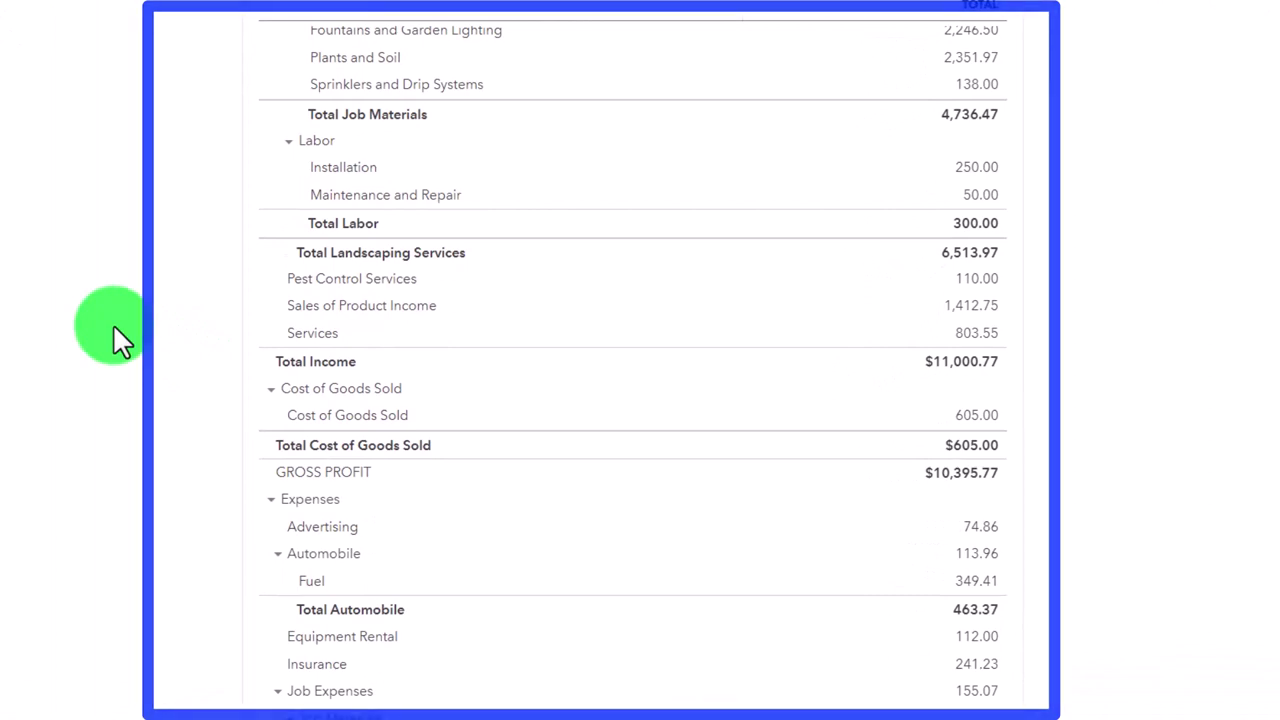
scroll(113, 324, "up", 5)
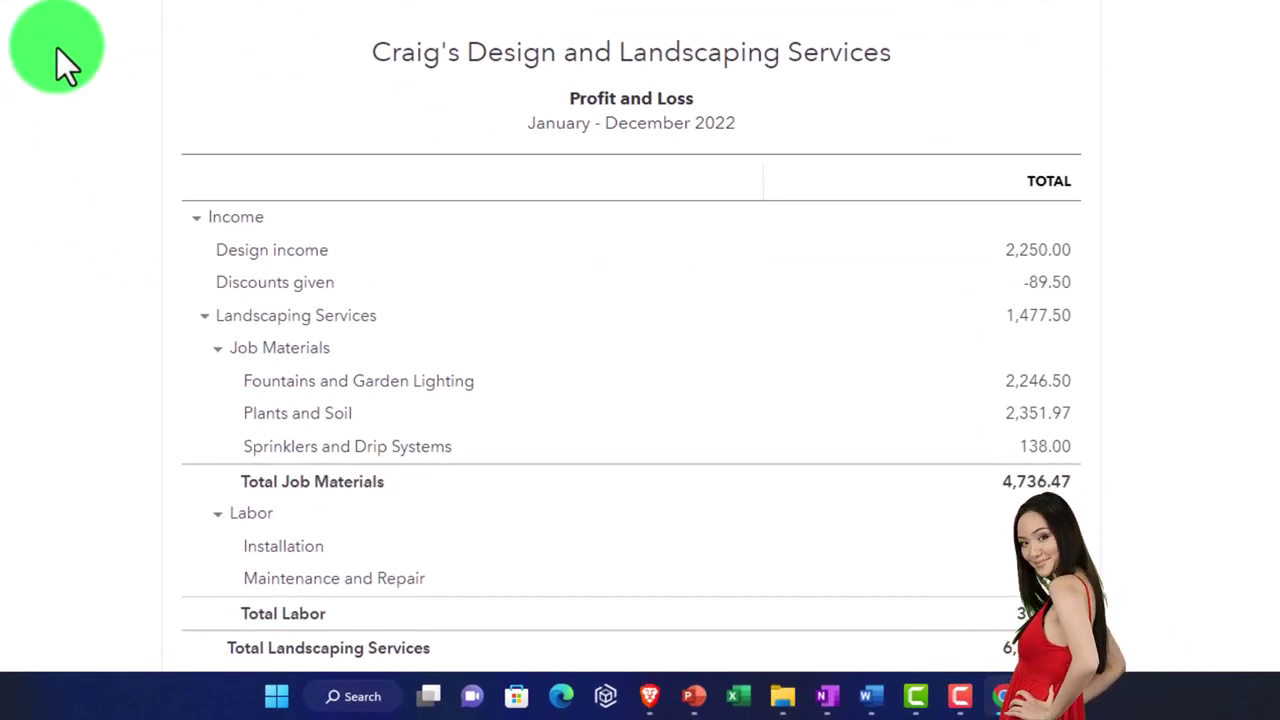
left_click(241, 18)
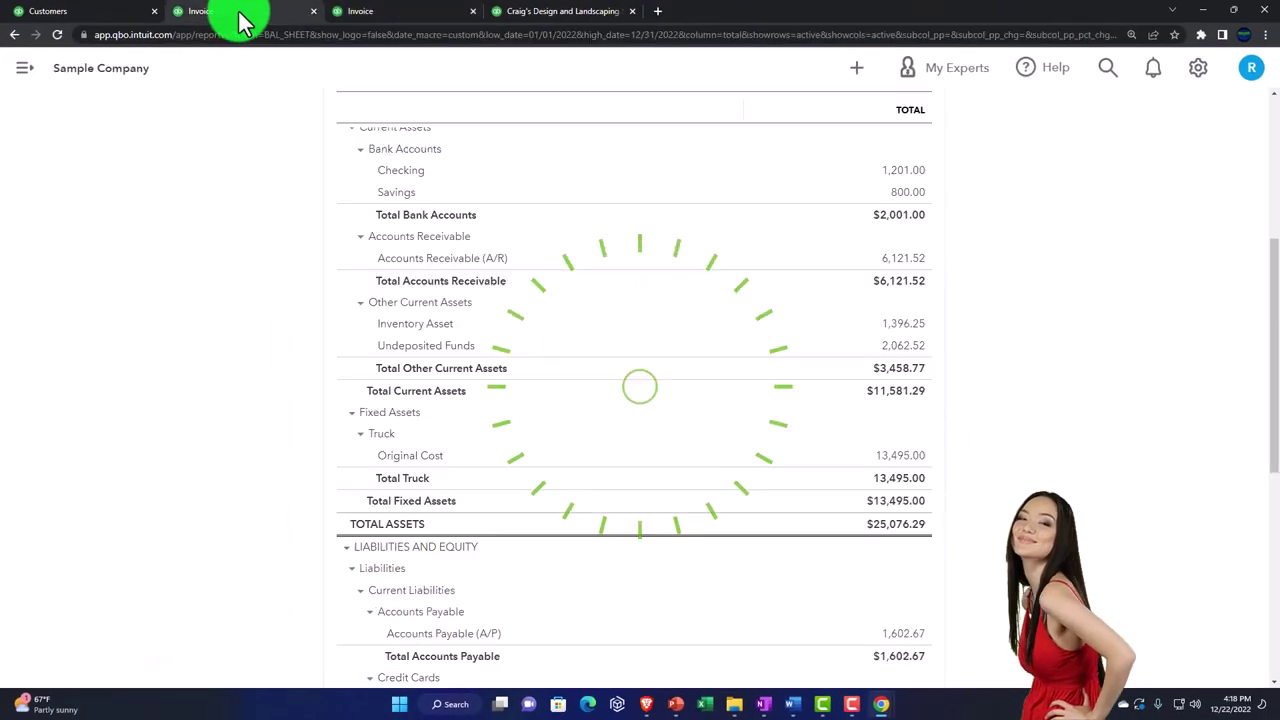
Step: Duplicate the browser tab holding the customer balance report page
scroll(740, 363, "up", 1)
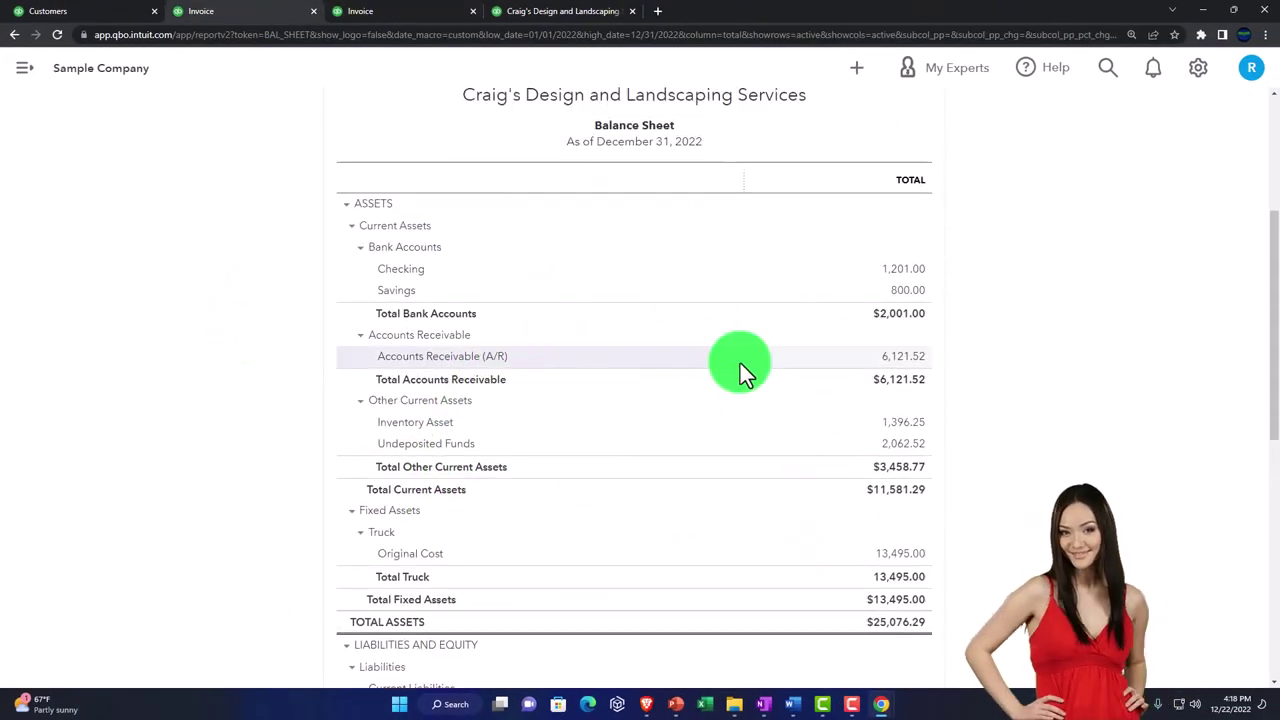
left_click(918, 376)
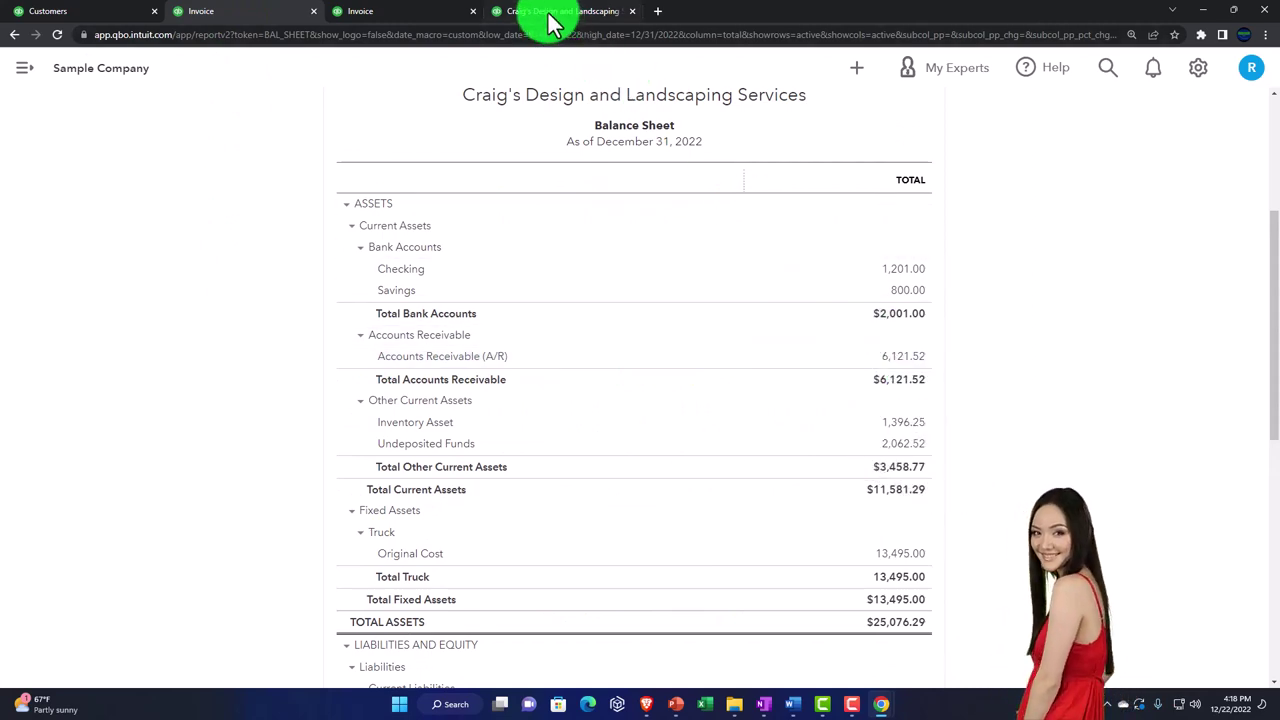
scroll(501, 218, "up", 4)
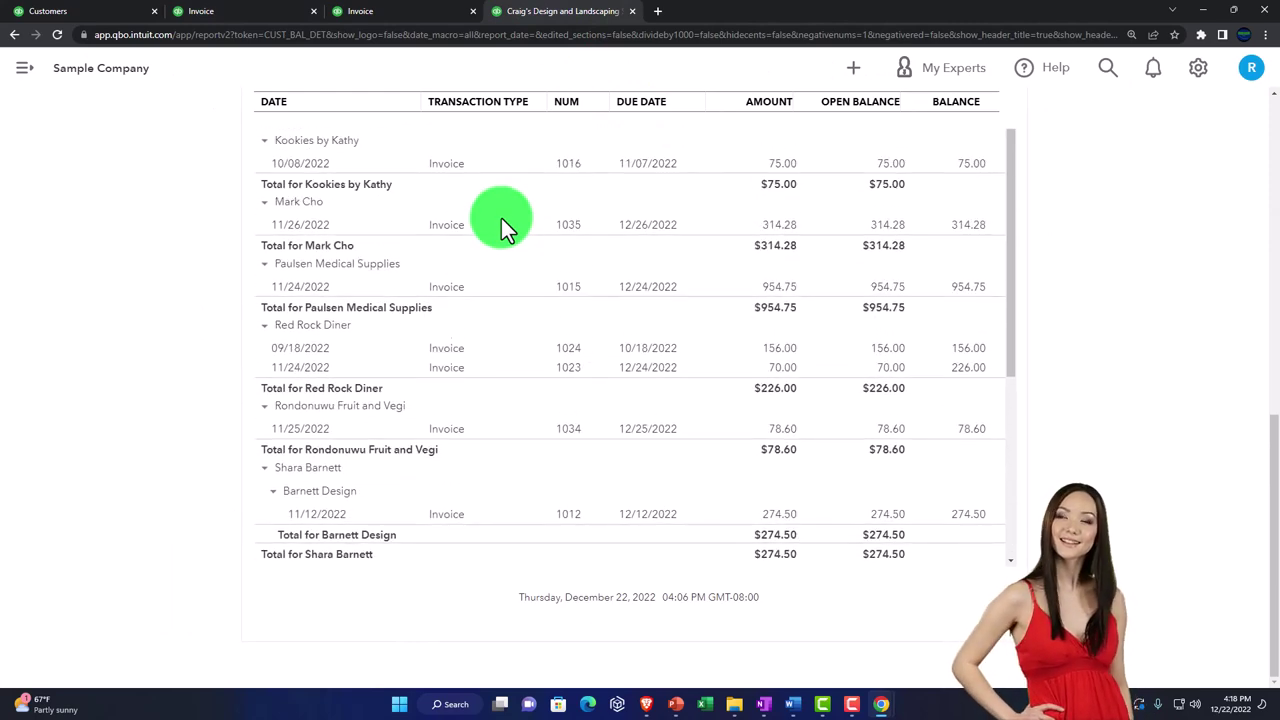
right_click(537, 20)
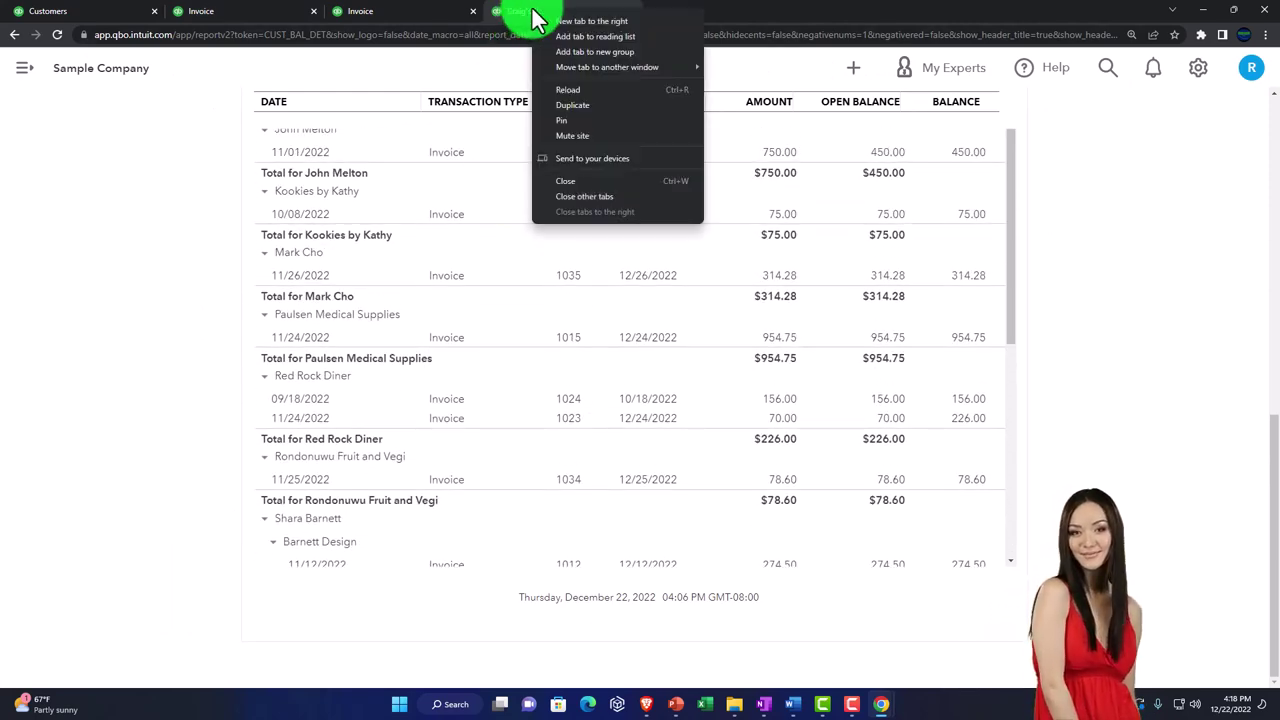
left_click(568, 107)
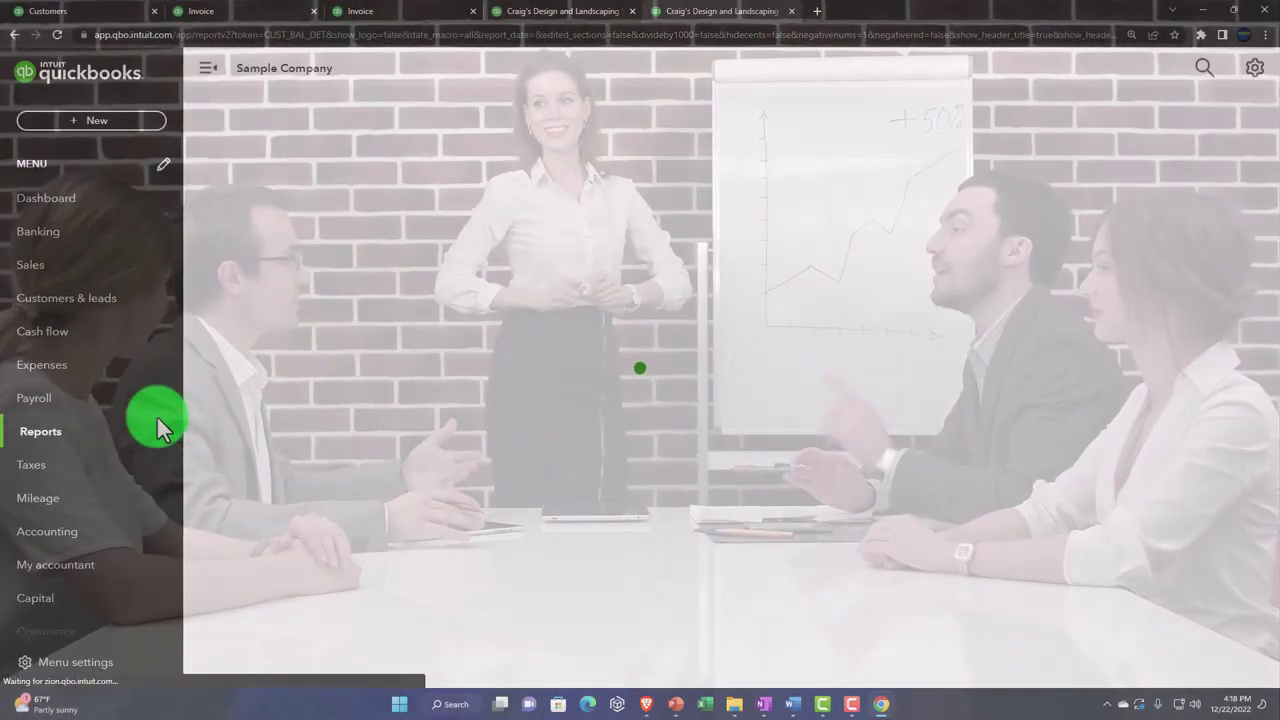
Step: Open Customer Balance Detail from Reports, showing BBB's invoice 1039 for $540.00
left_click(45, 440)
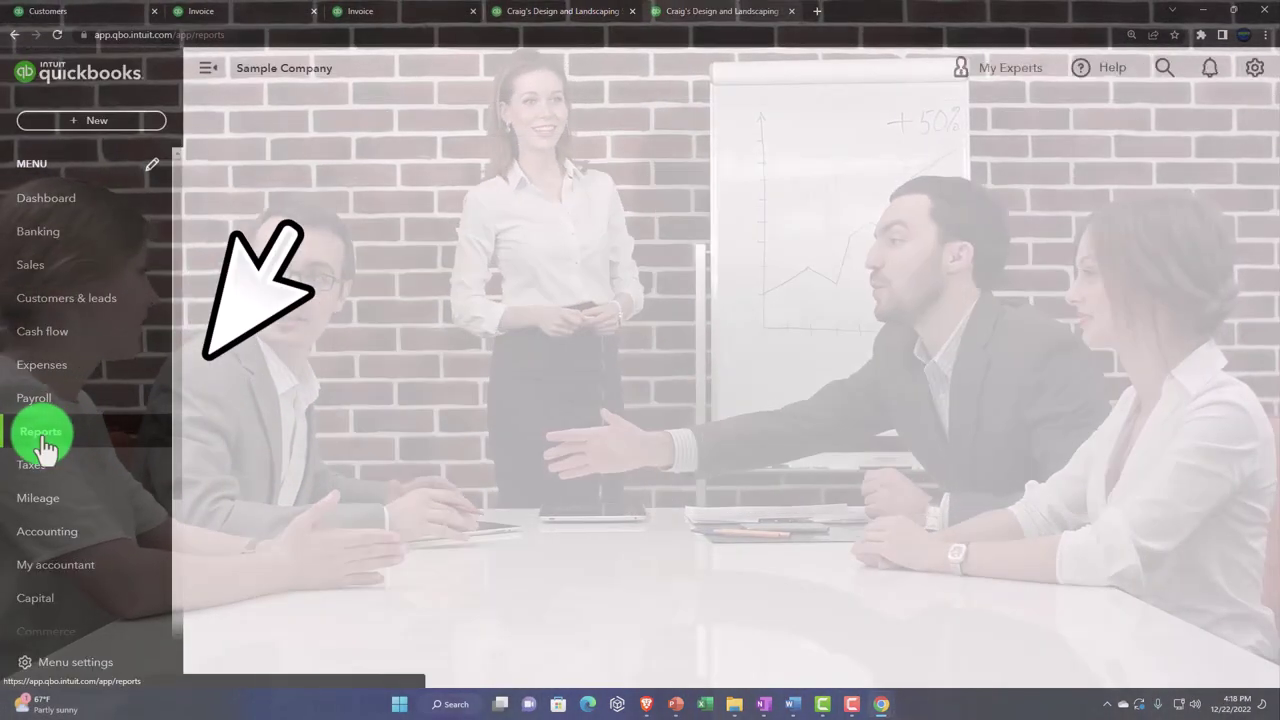
left_click(207, 67)
scroll(390, 380, "down", 5)
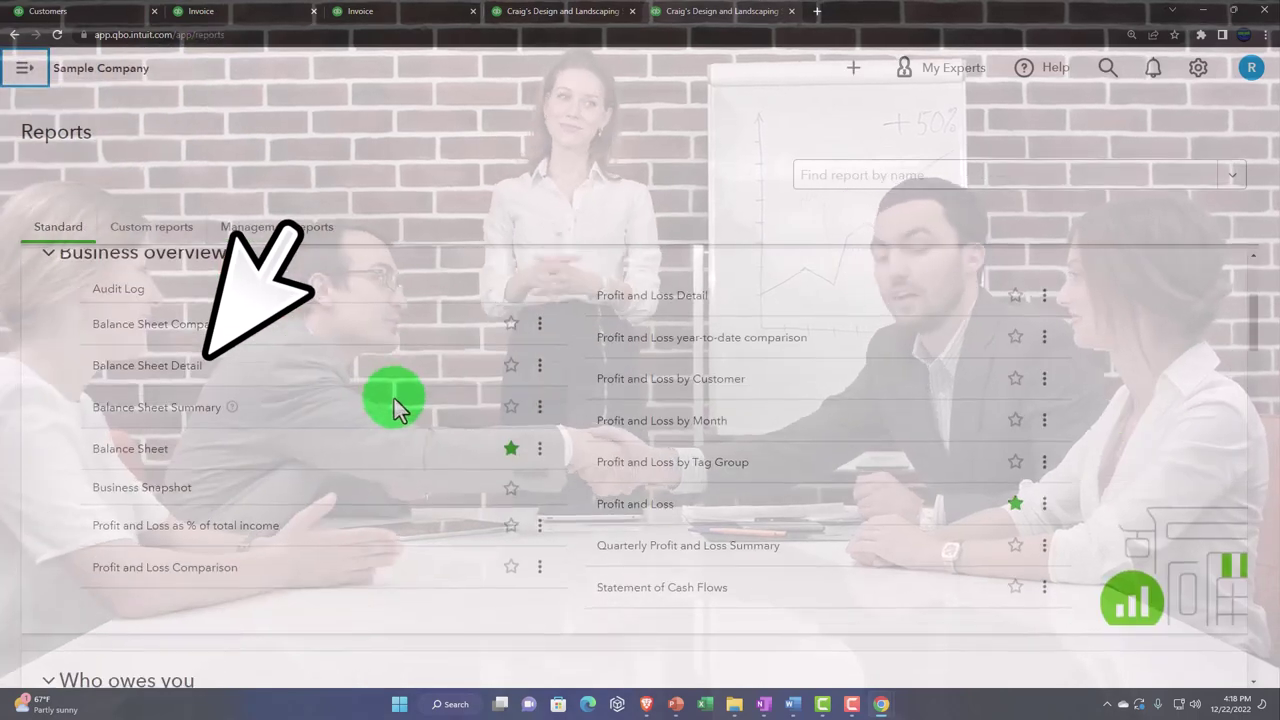
scroll(394, 400, "down", 1)
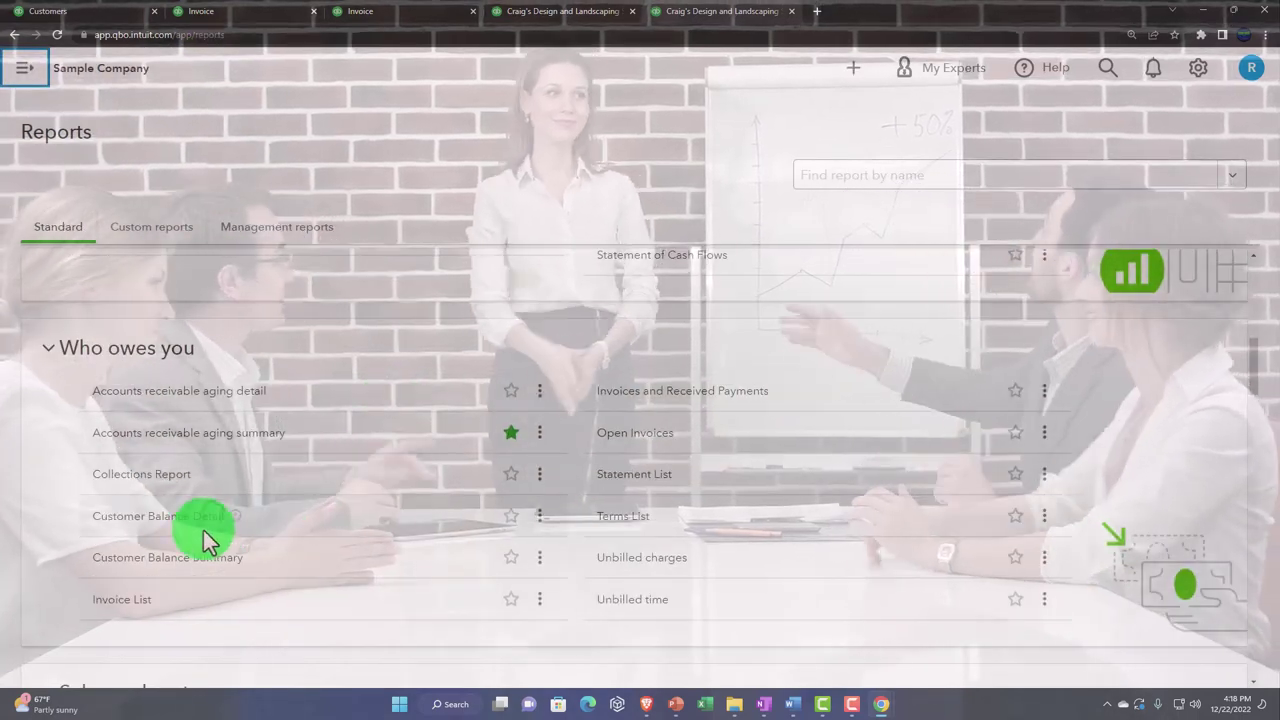
left_click(175, 530)
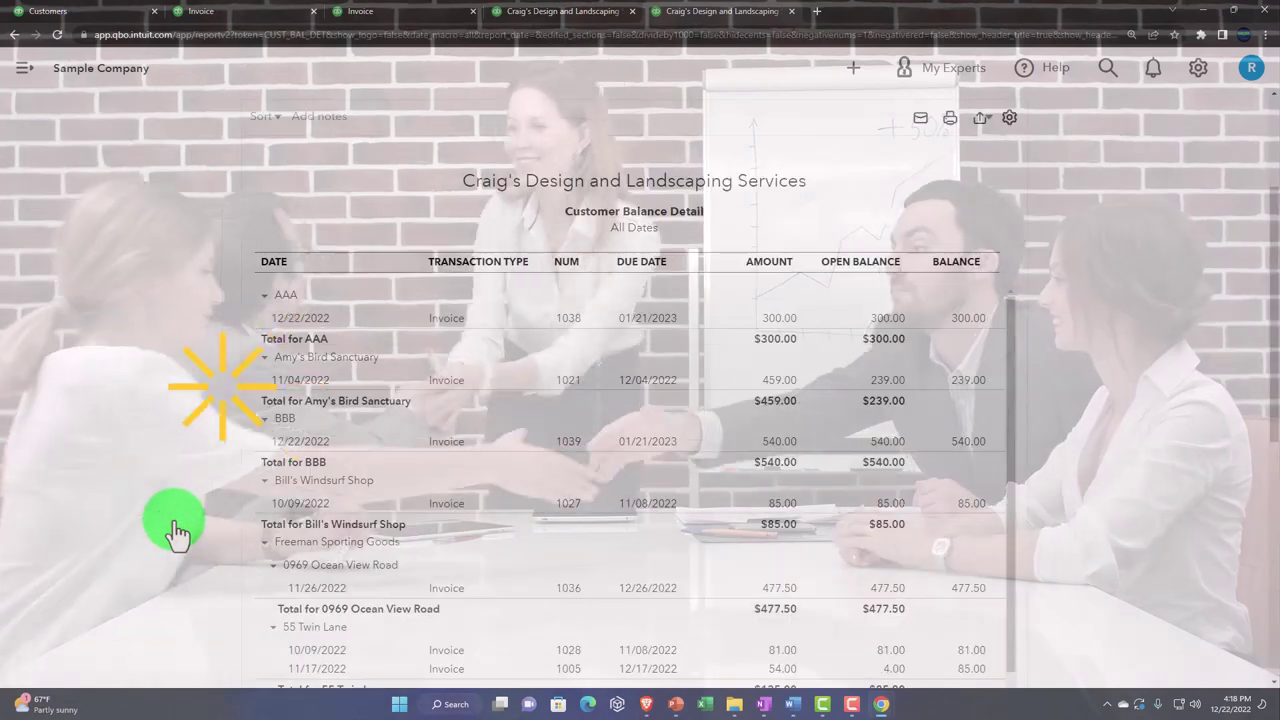
scroll(390, 375, "down", 1)
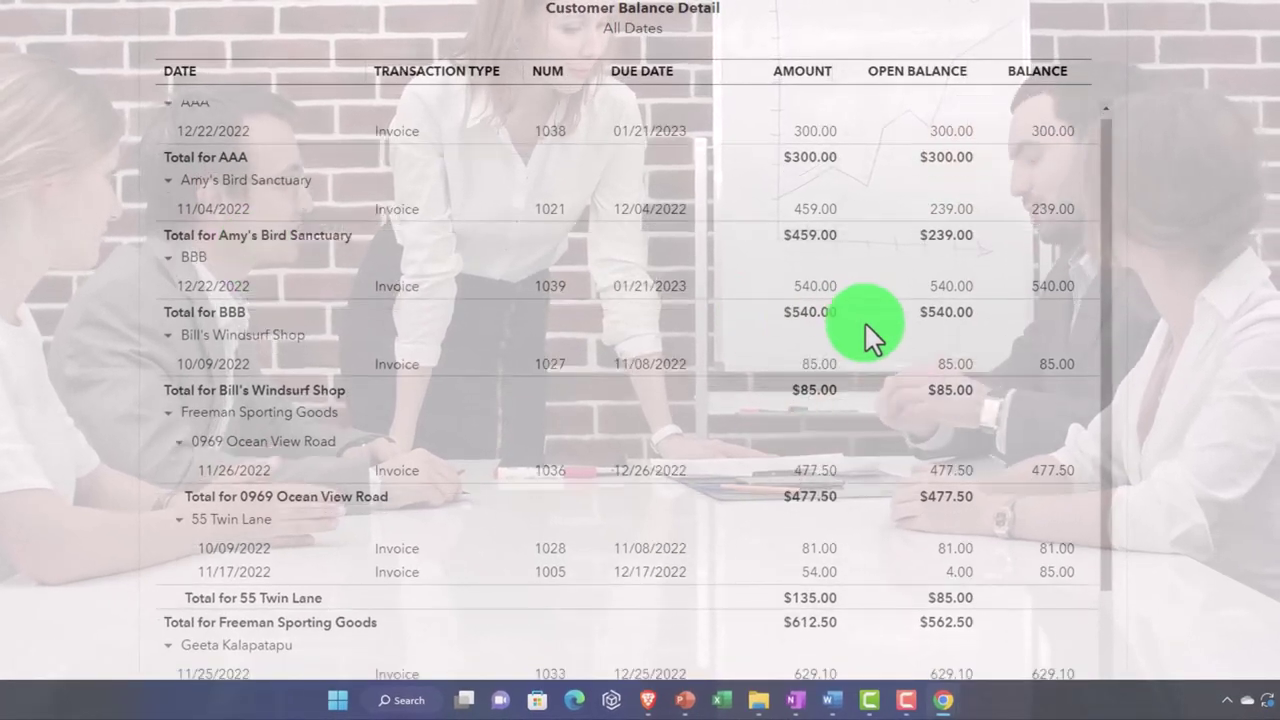
scroll(864, 321, "down", 6)
scroll(978, 402, "down", 6)
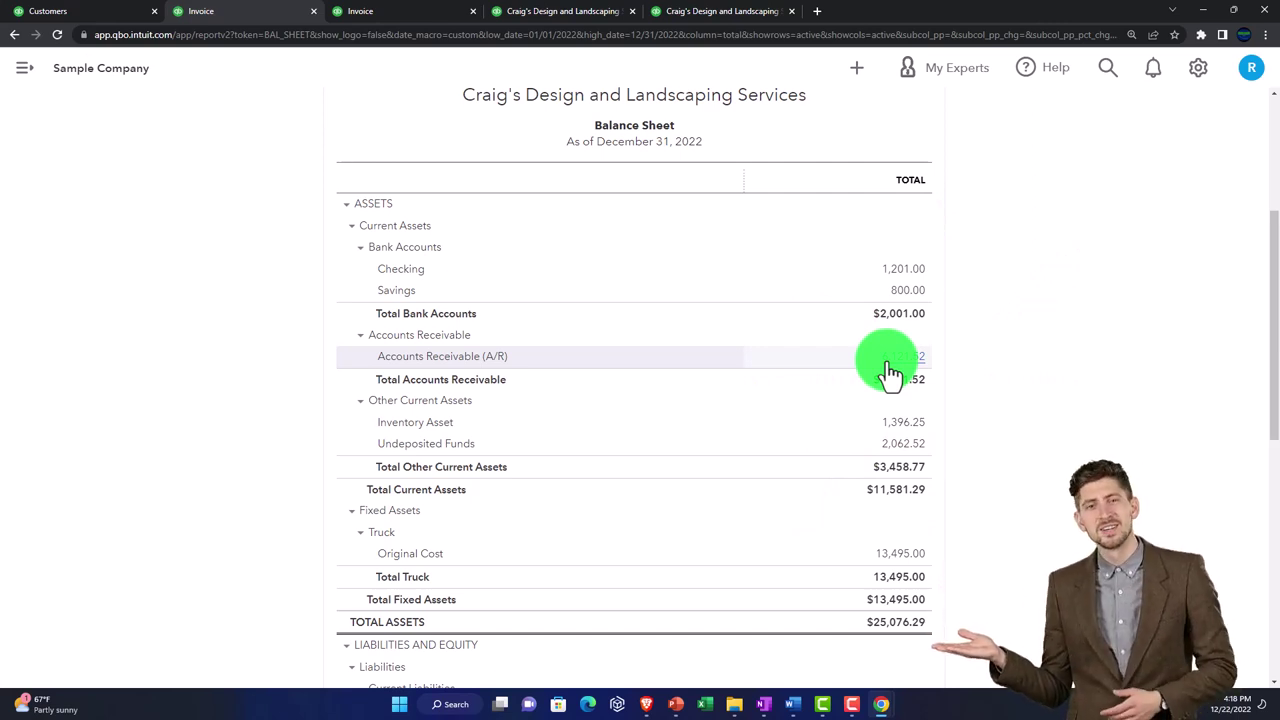
left_click(70, 12)
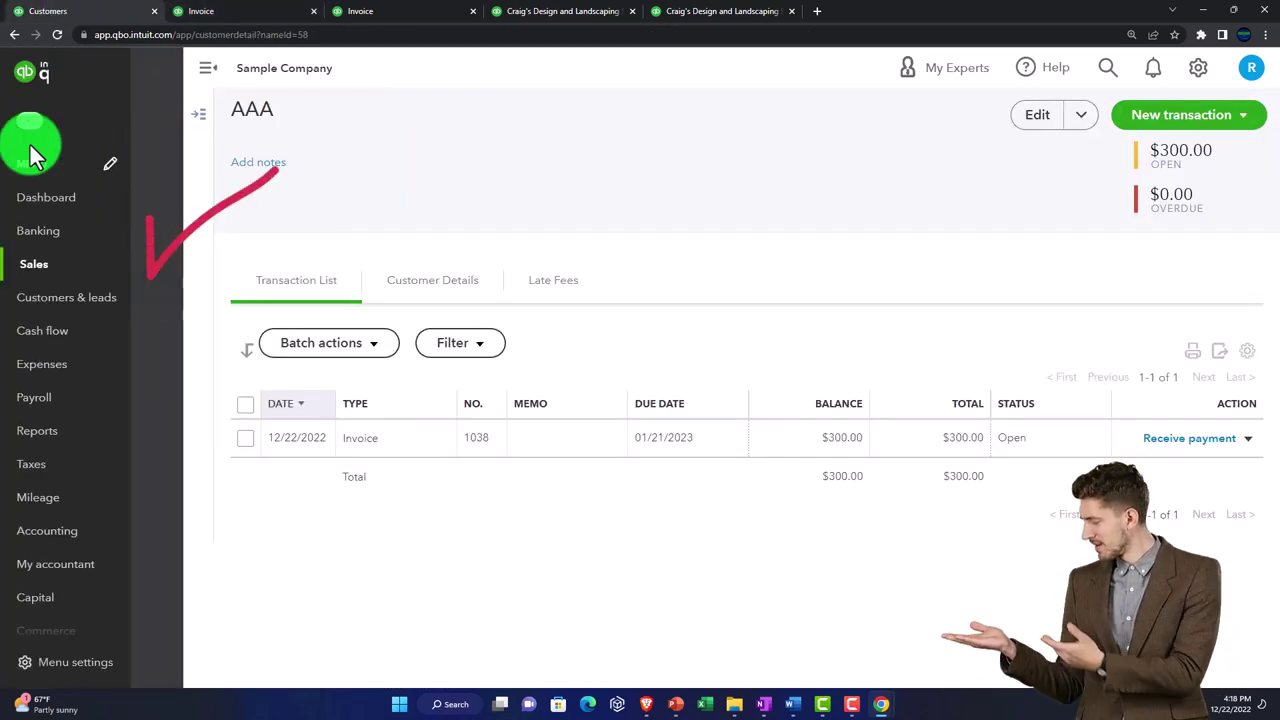
left_click(51, 261)
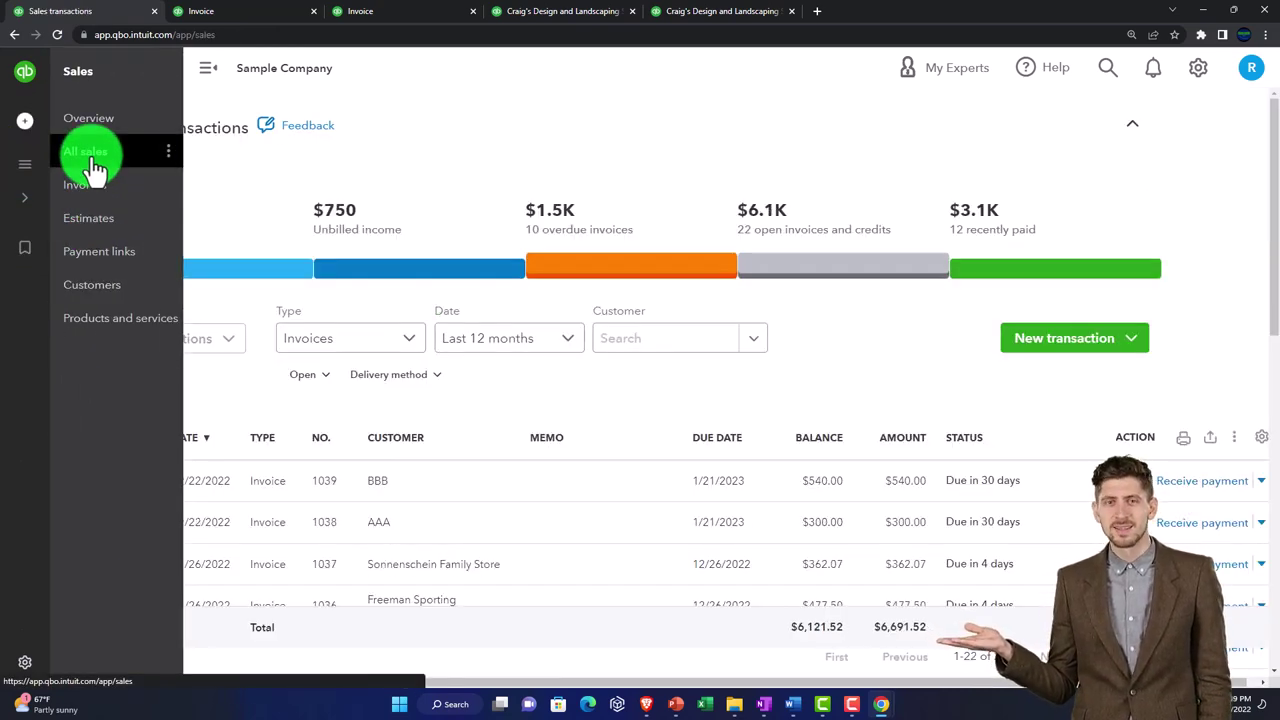
left_click(88, 188)
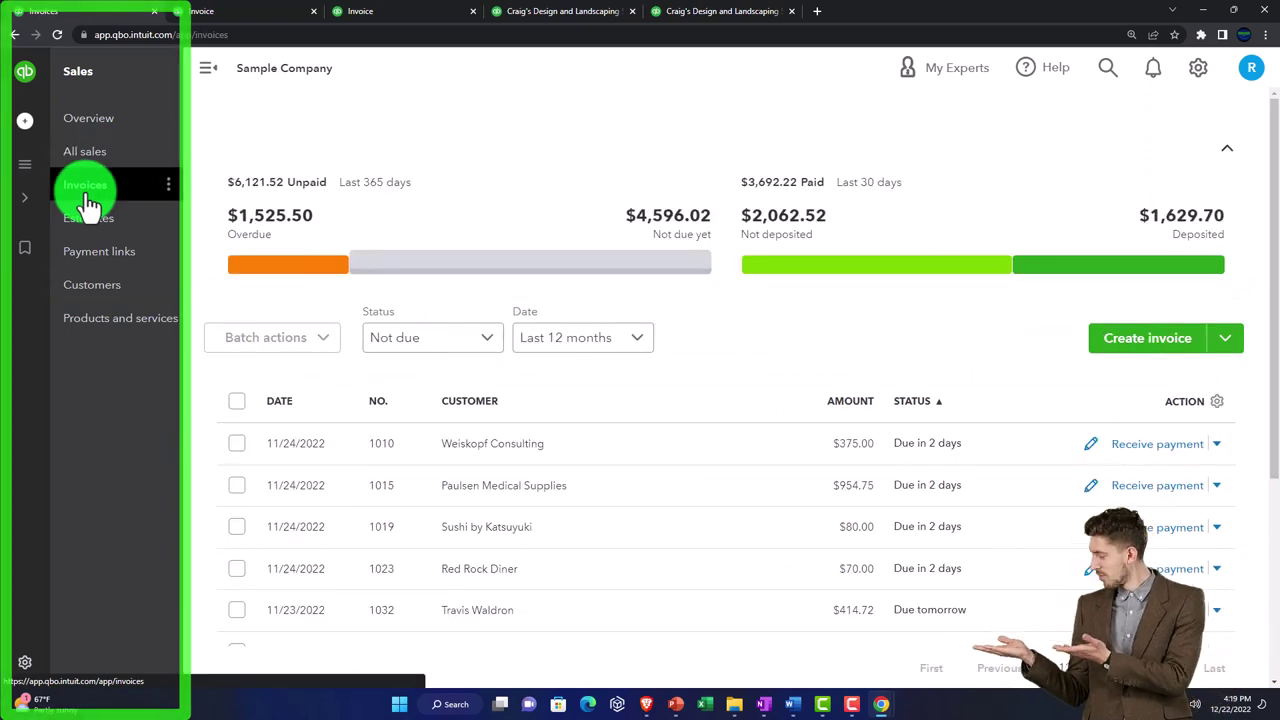
left_click(90, 290)
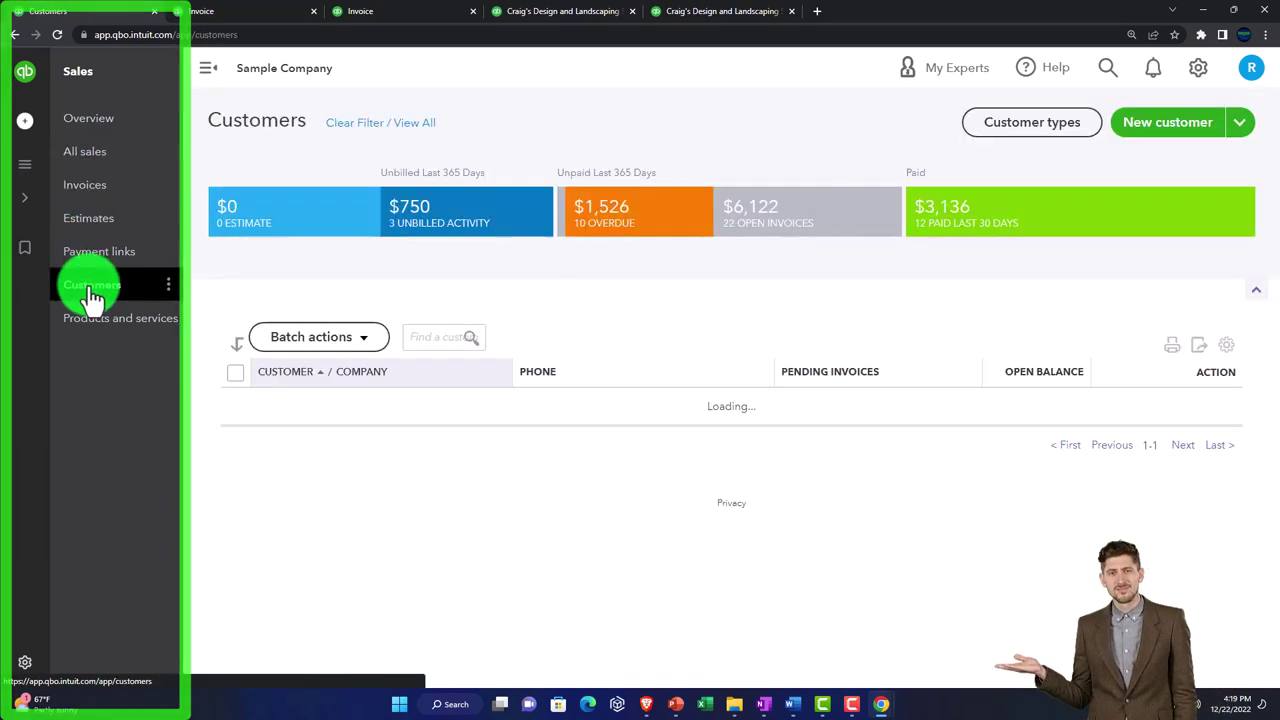
left_click(205, 68)
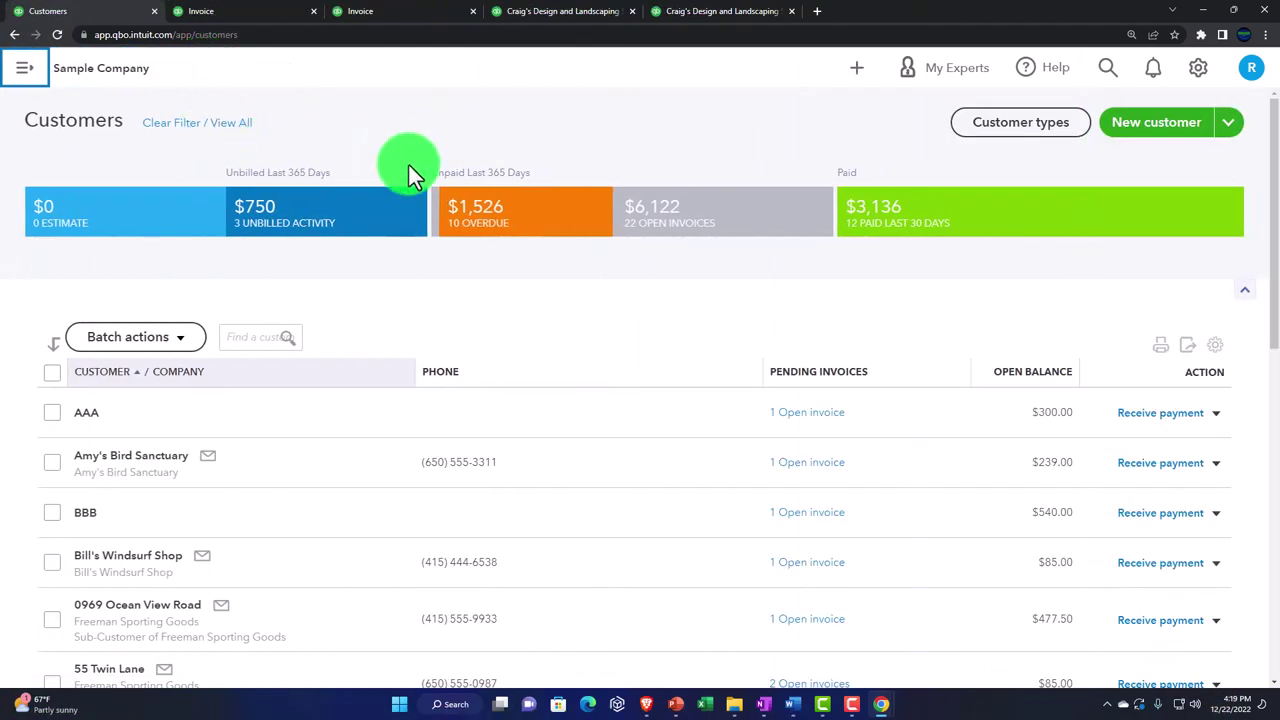
left_click(706, 222)
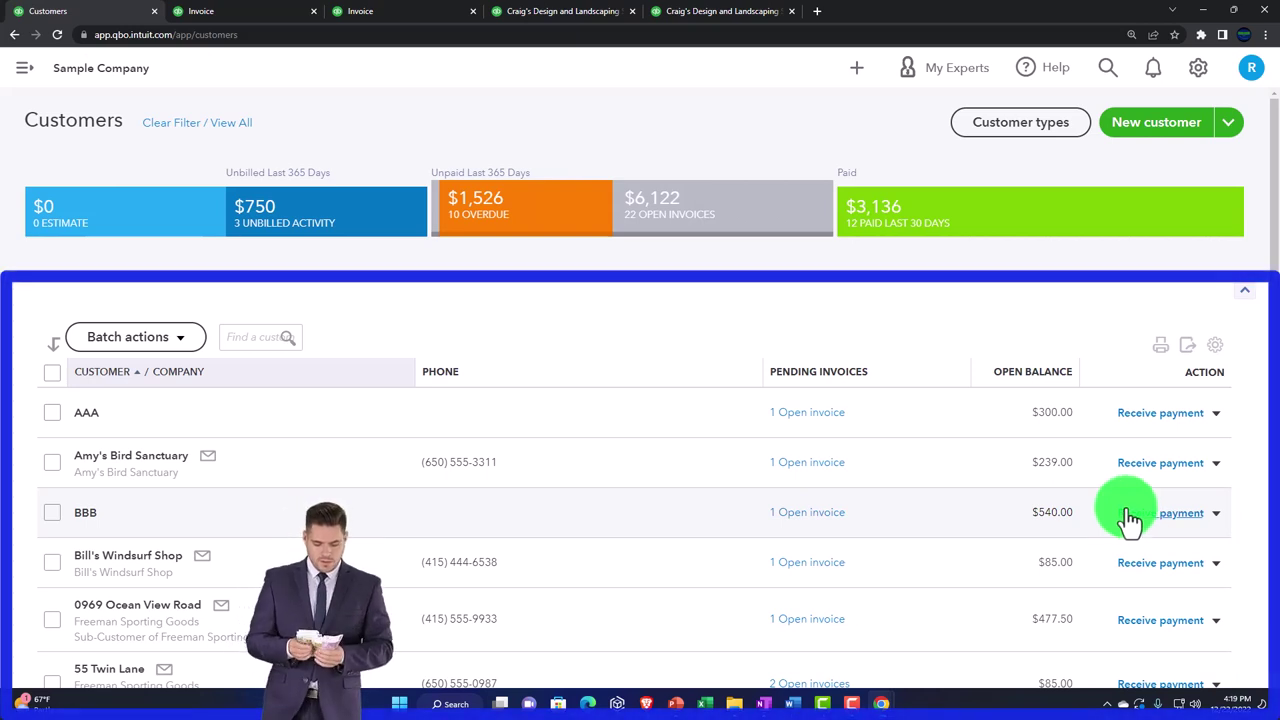
left_click(400, 20)
left_click(272, 20)
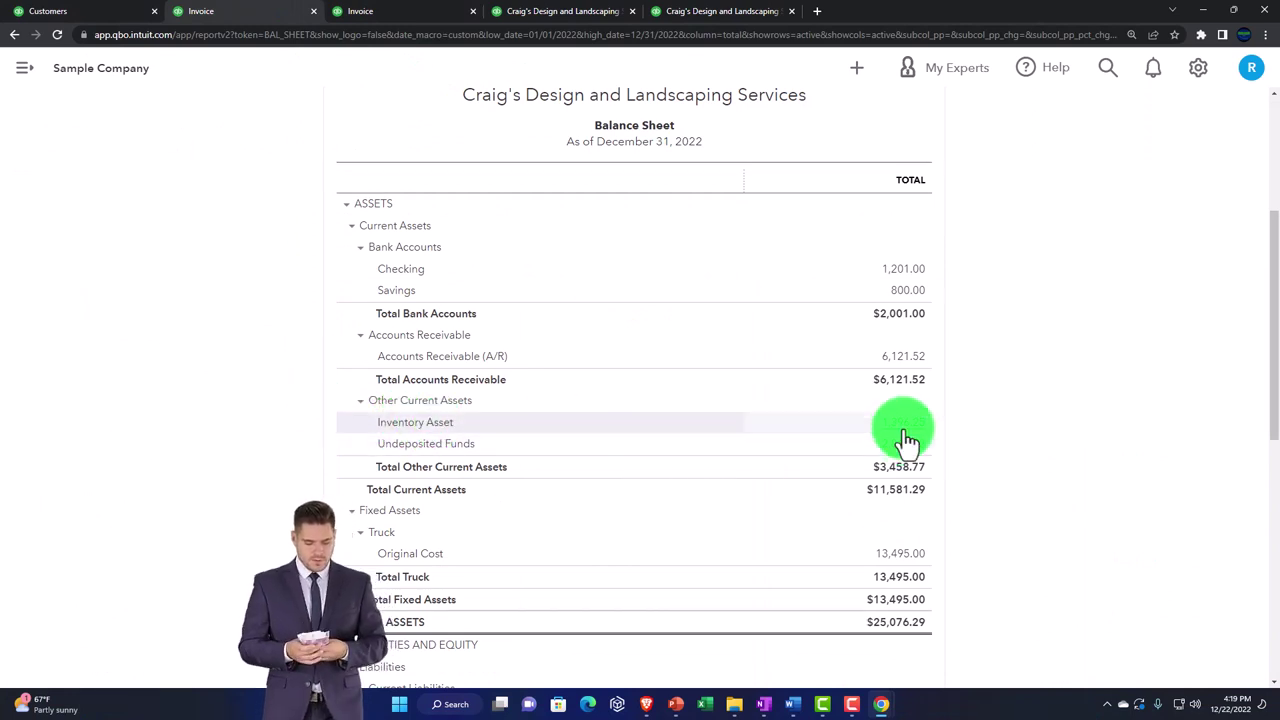
Step: Review the Customer Balance Detail's $6,121.52 open balance, then go to Reports
left_click(580, 16)
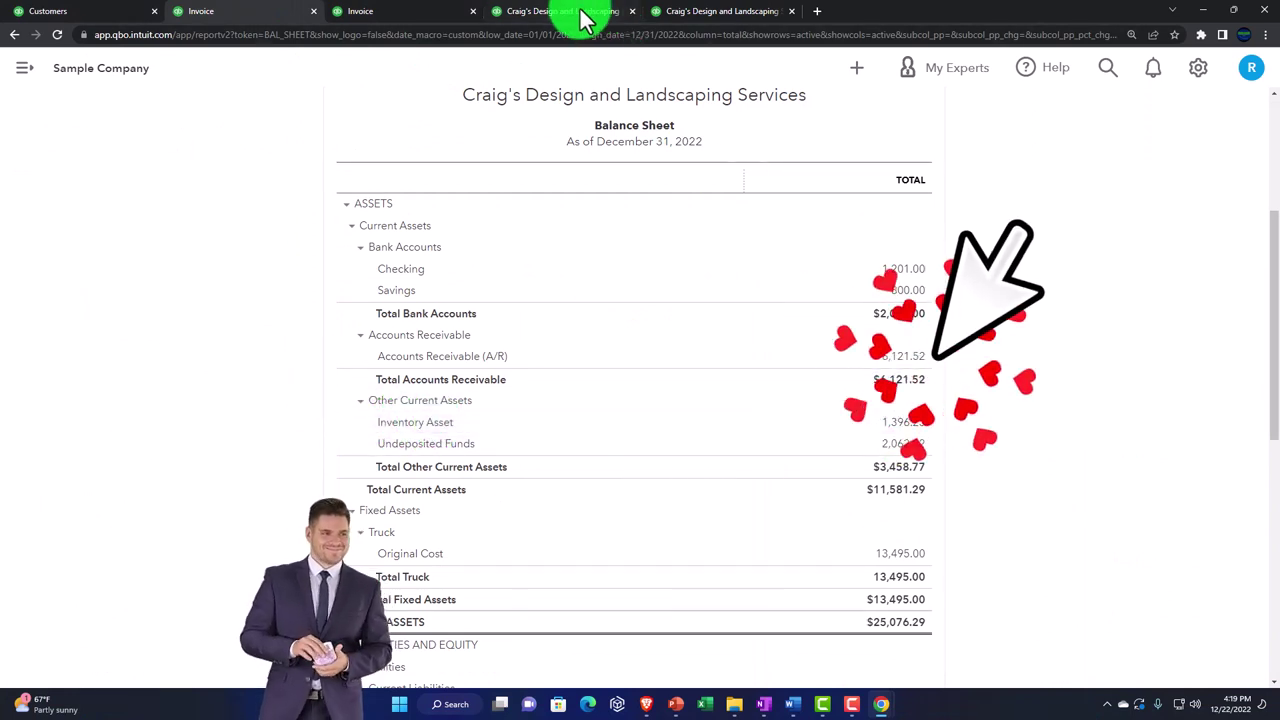
scroll(568, 374, "up", 10)
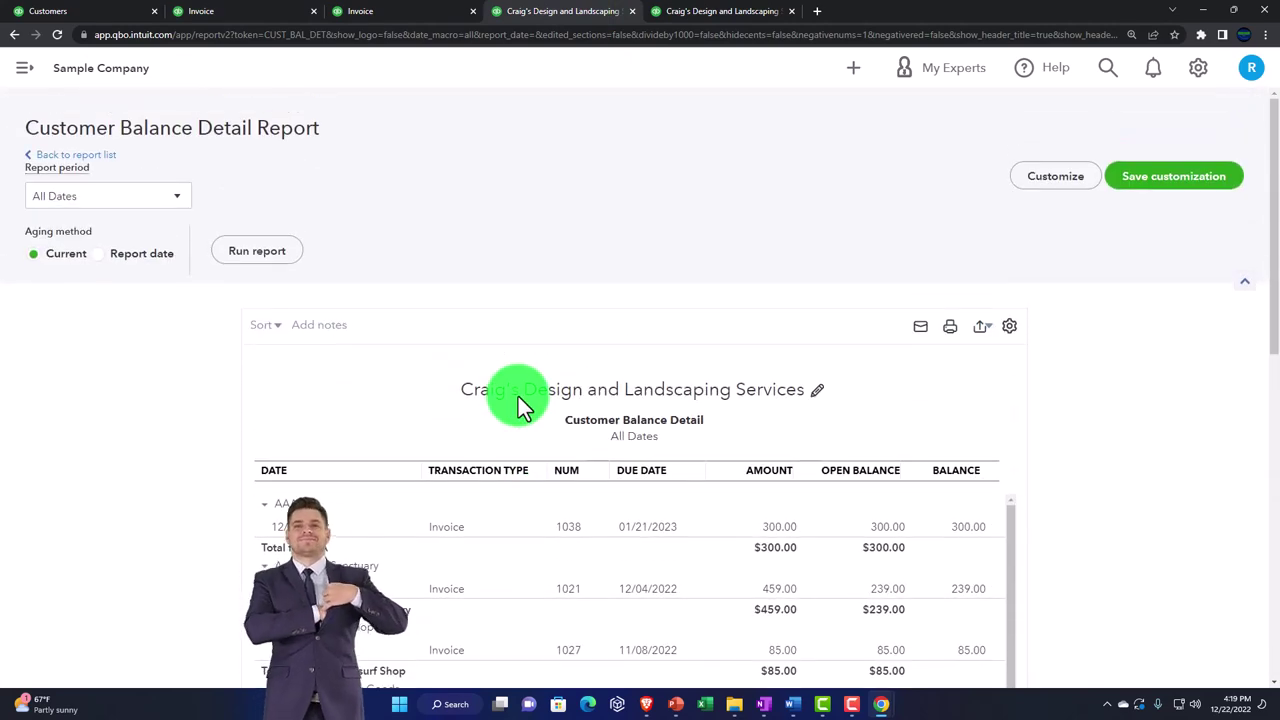
left_click(672, 20)
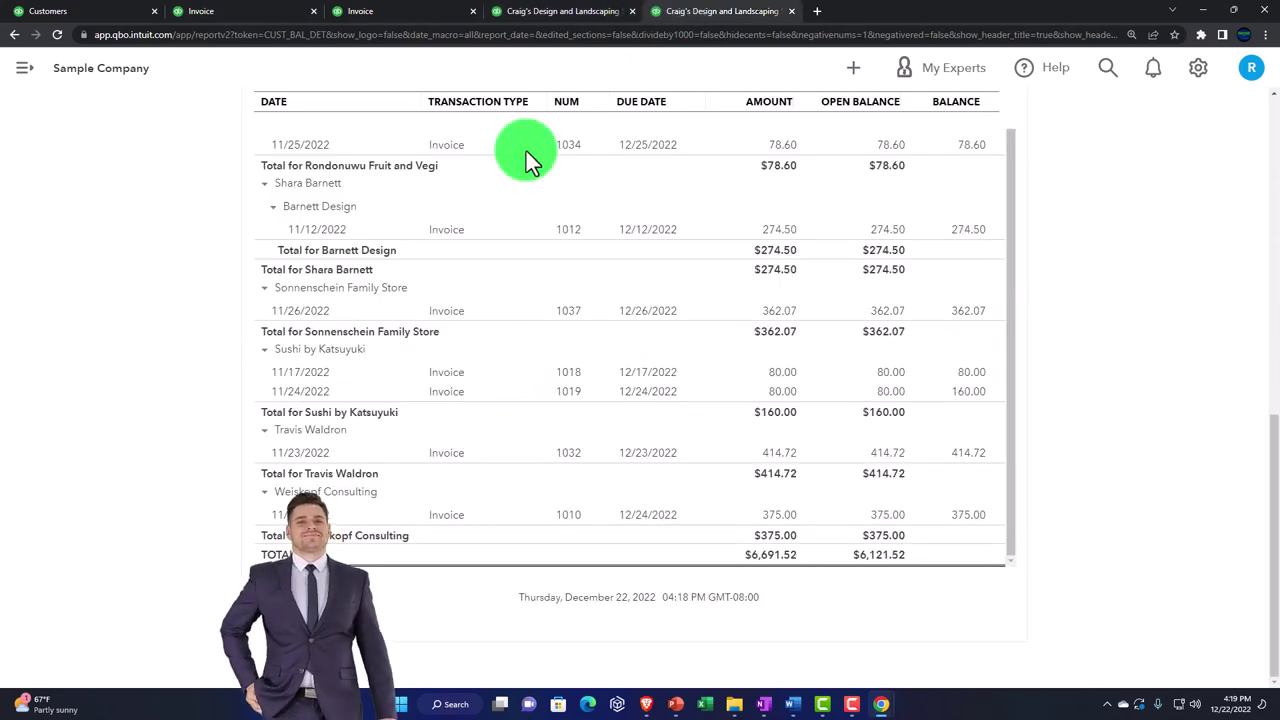
scroll(263, 314, "up", 3)
left_click(20, 72)
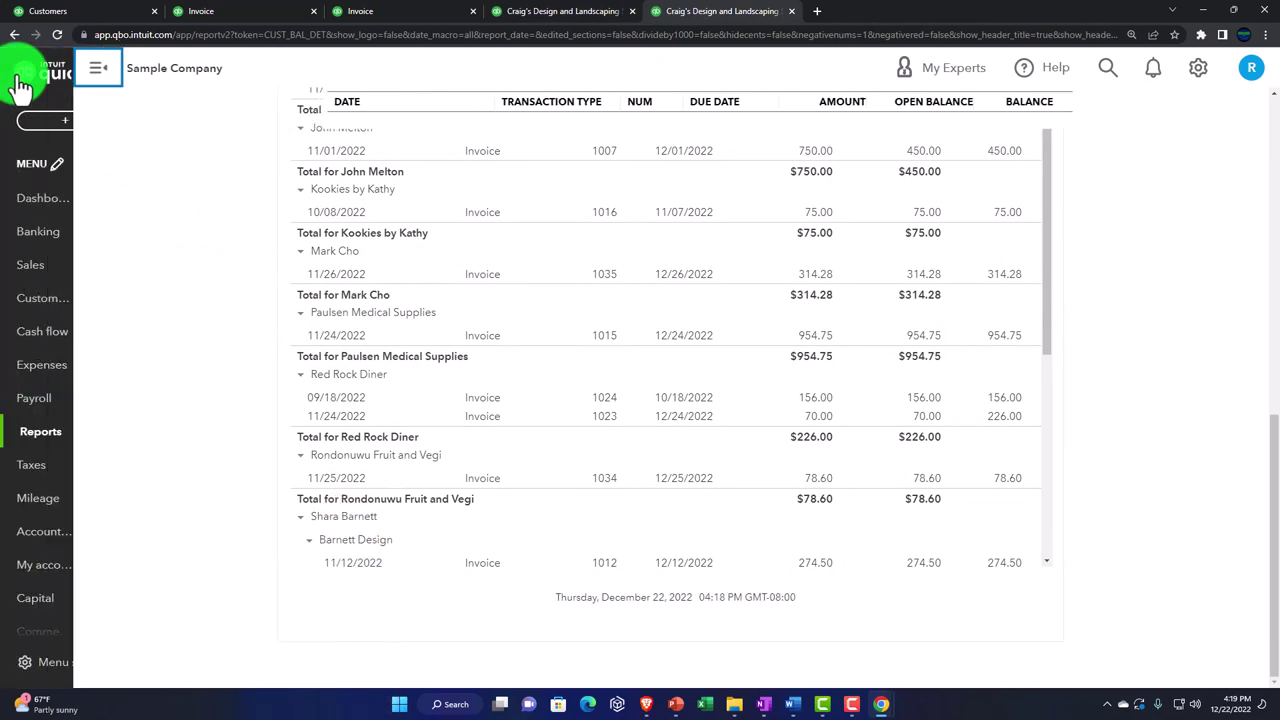
left_click(40, 435)
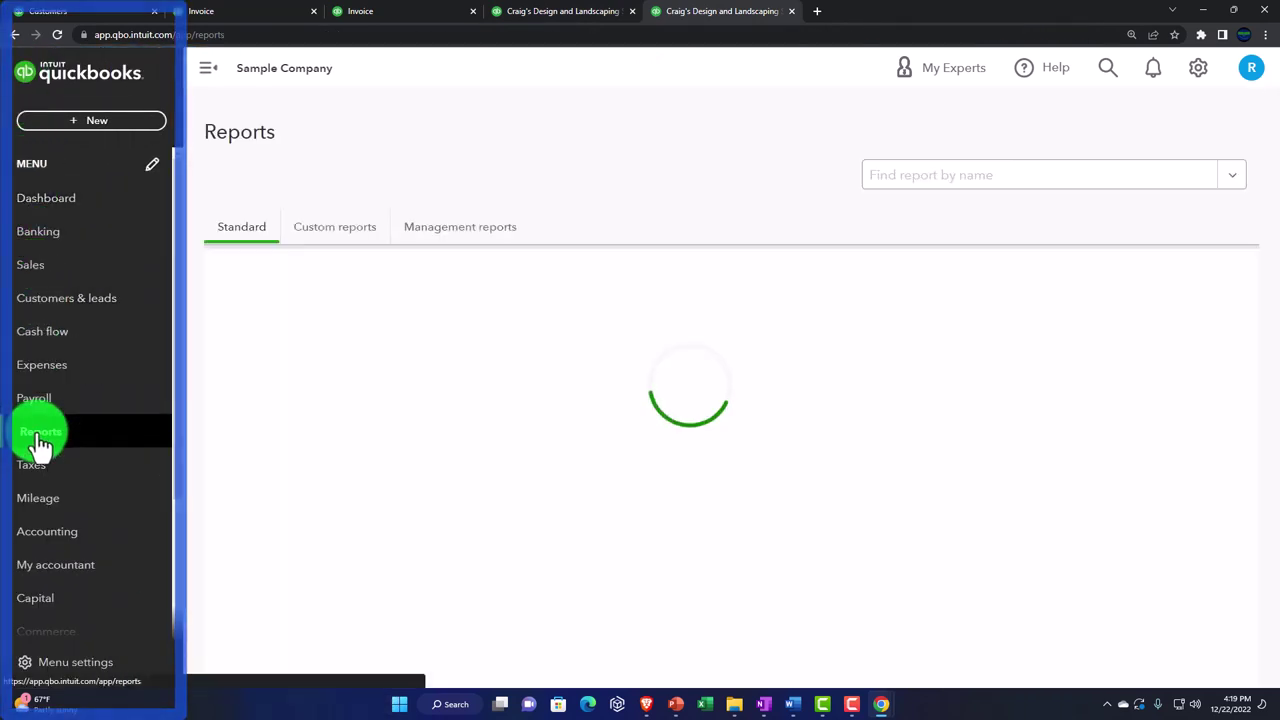
Step: Find the Inventory Valuation Summary report by searching 'Inve'
left_click(902, 180)
type("Inve")
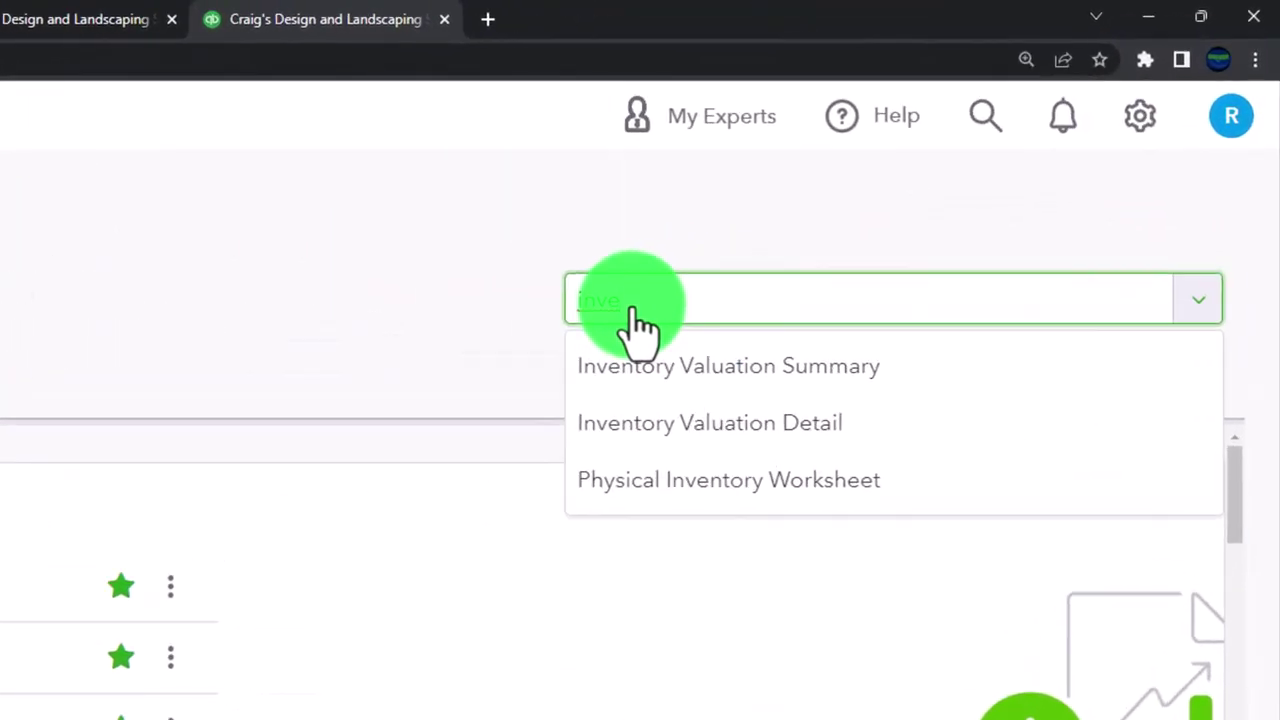
key("Down")
key("Return")
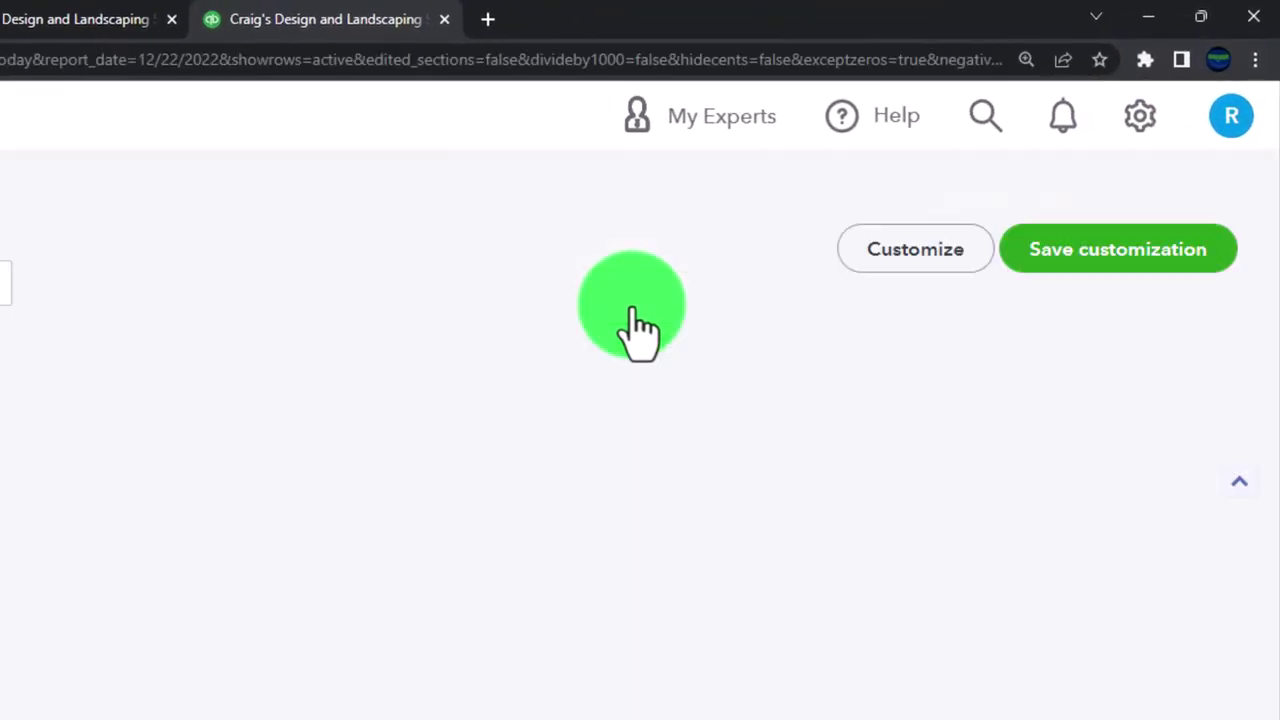
Step: Run it as of 12/31/2022 and zoom to 175%, showing Inve 1 at 8.00 units
scroll(463, 715, "up", 3)
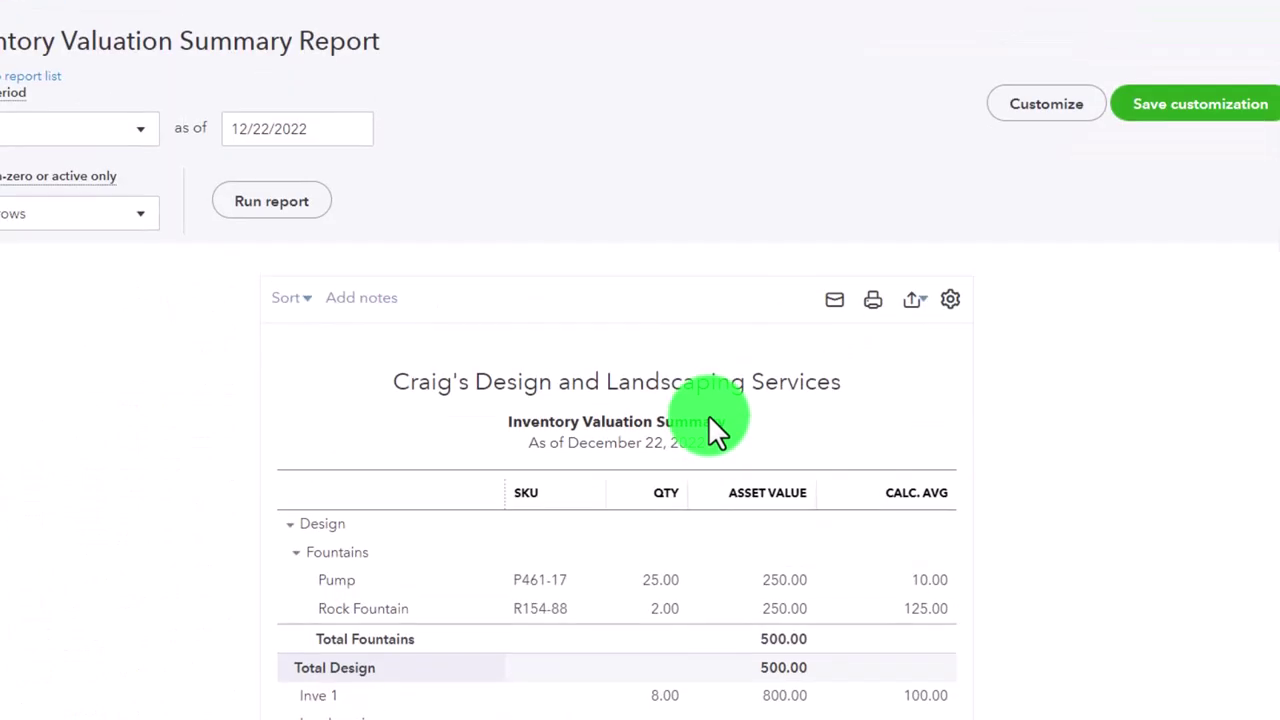
left_click_drag(484, 205, 221, 208)
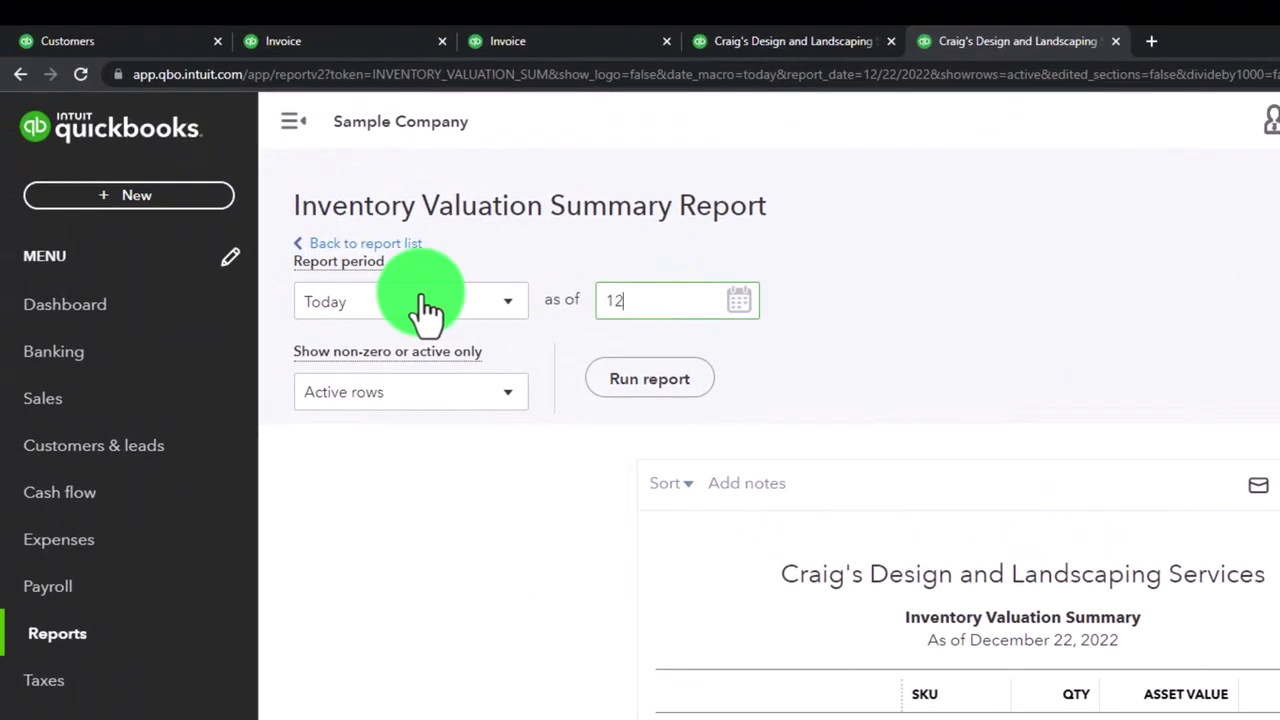
left_click(652, 384)
scroll(600, 590, "down", 3)
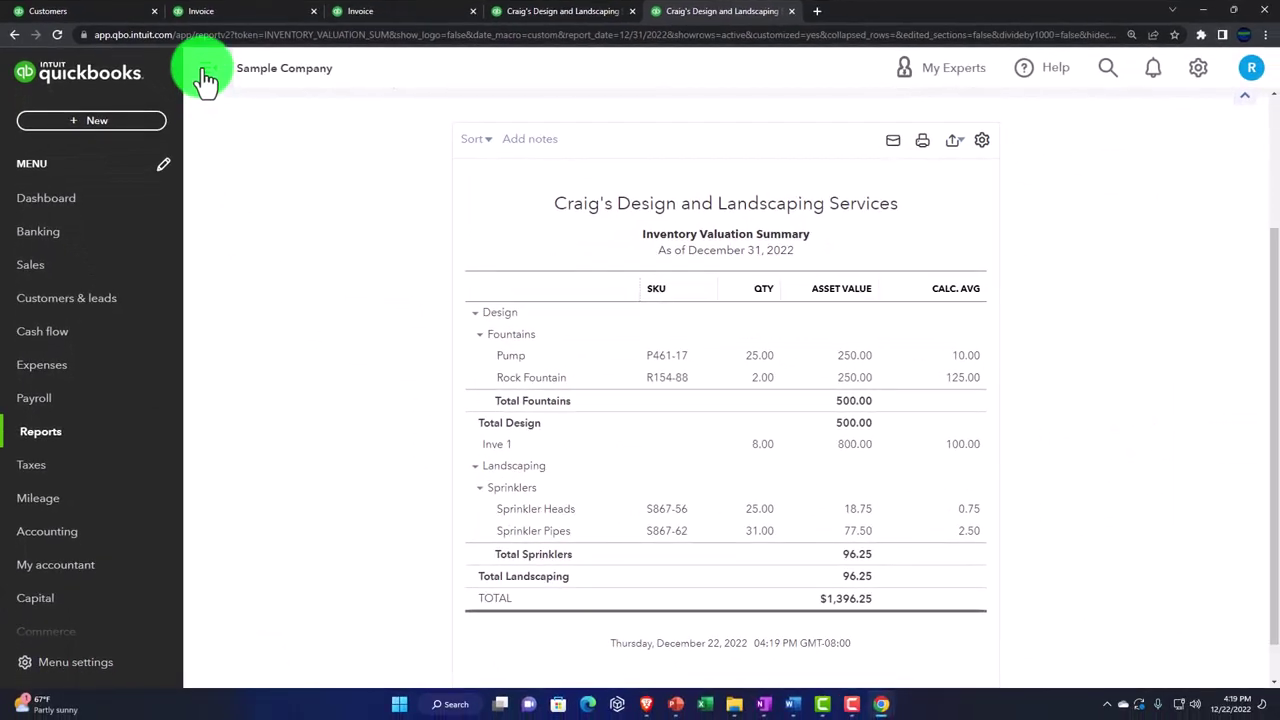
left_click(205, 78)
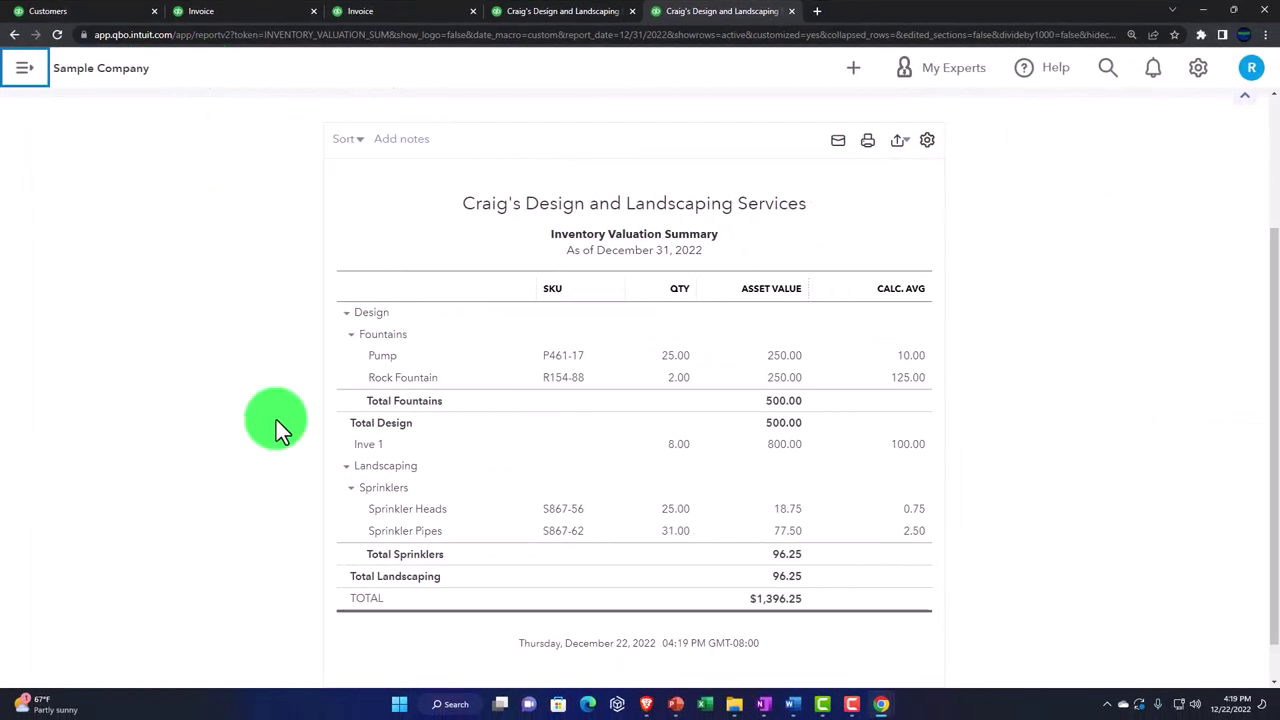
key("ctrl+plus")
key("ctrl+plus")
scroll(270, 463, "down", 2)
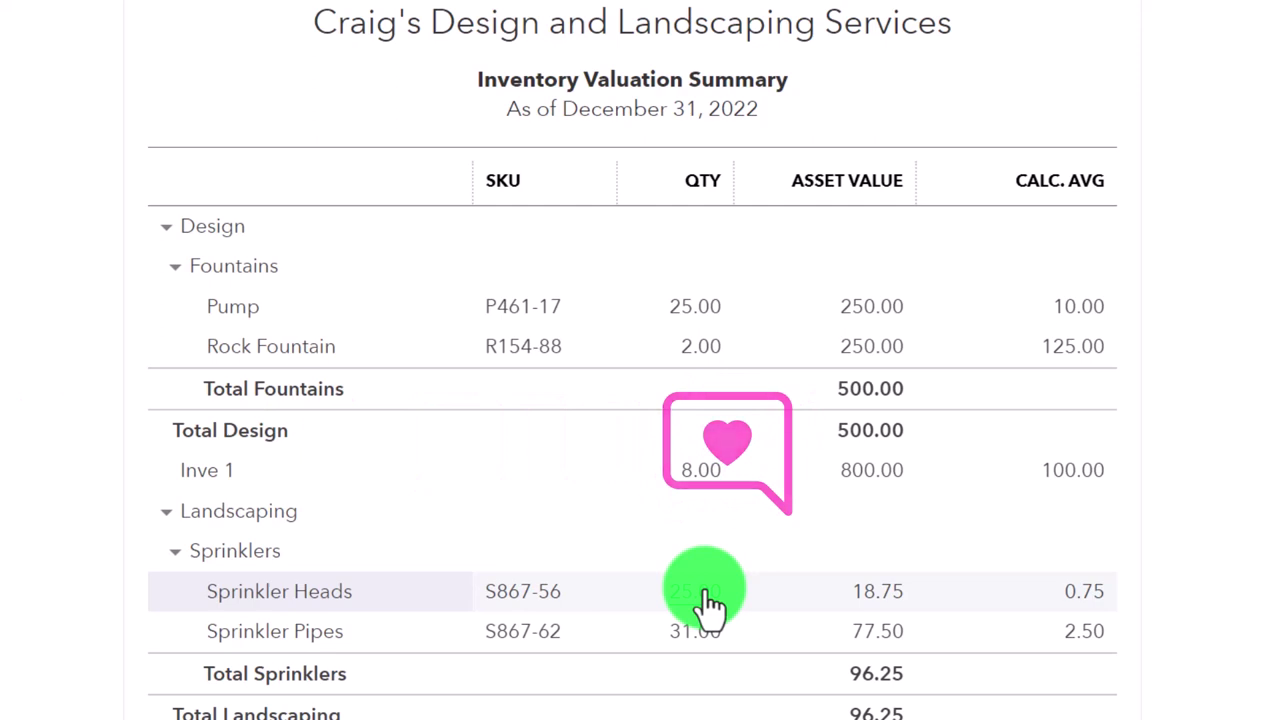
scroll(708, 603, "down", 1)
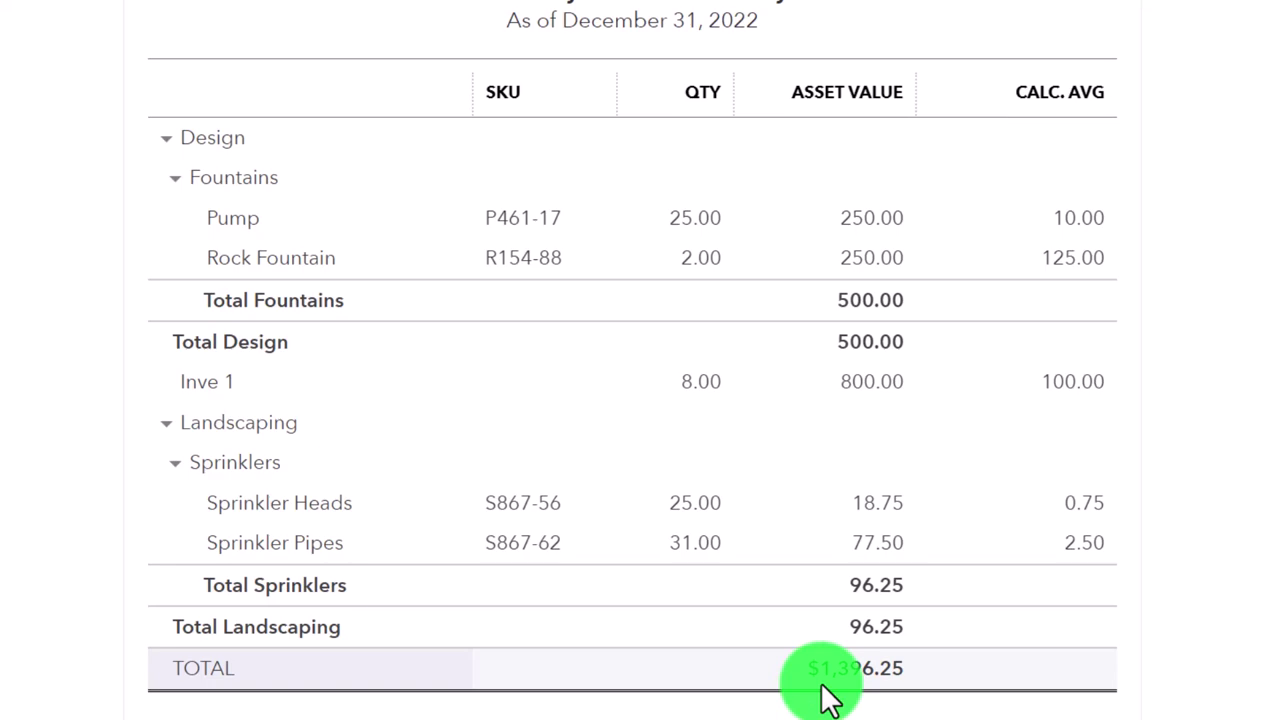
Step: Confirm the Balance Sheet's Inventory Asset of 1,396.25 matches the valuation total
left_click(240, 14)
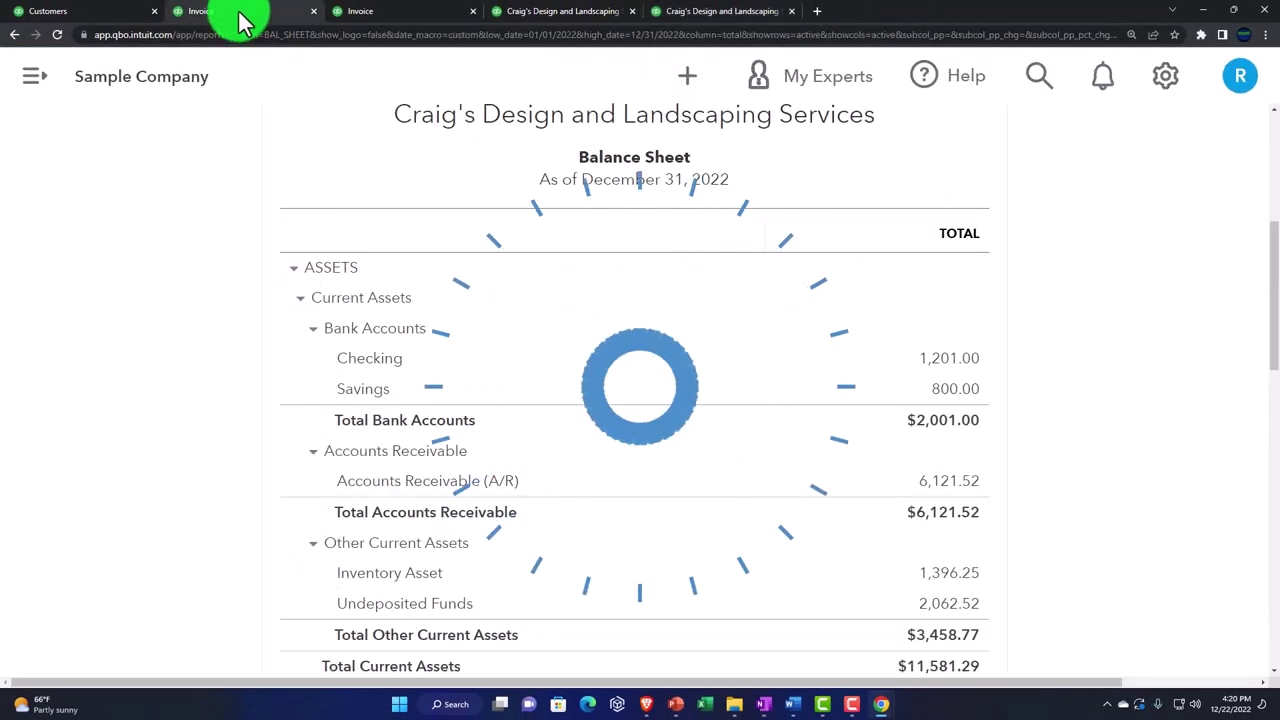
scroll(943, 585, "down", 1)
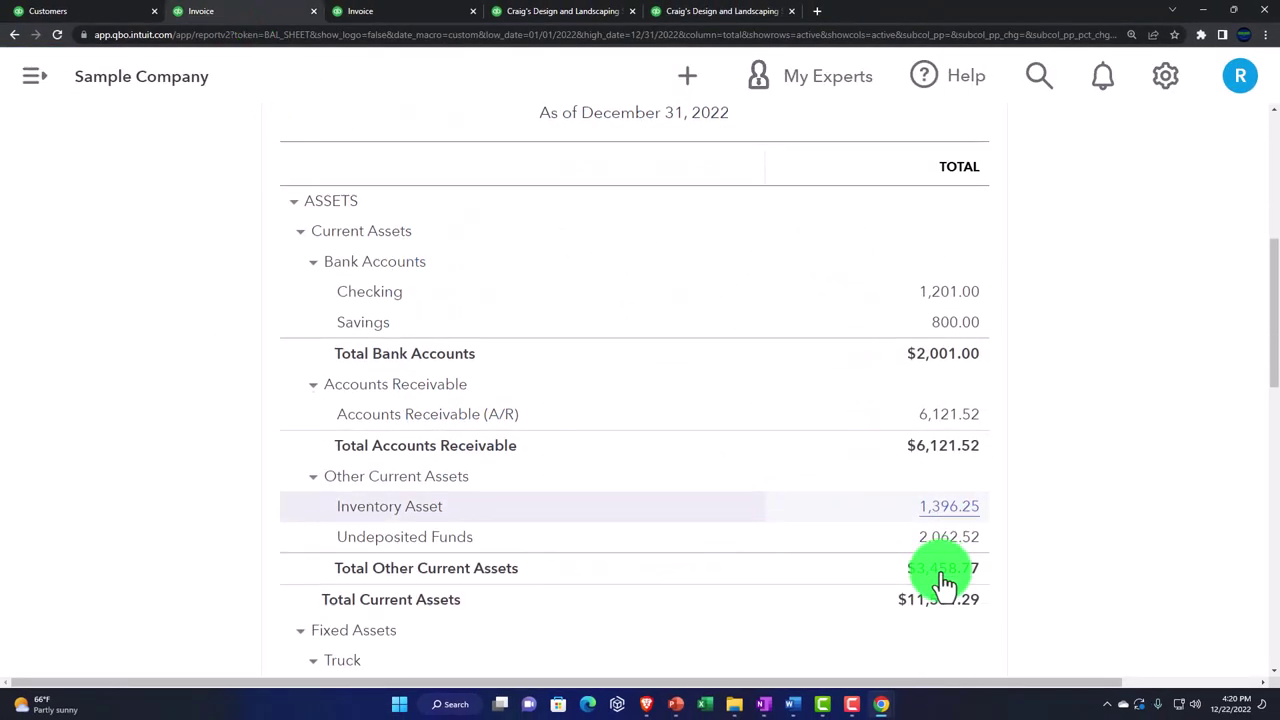
scroll(945, 583, "down", 2)
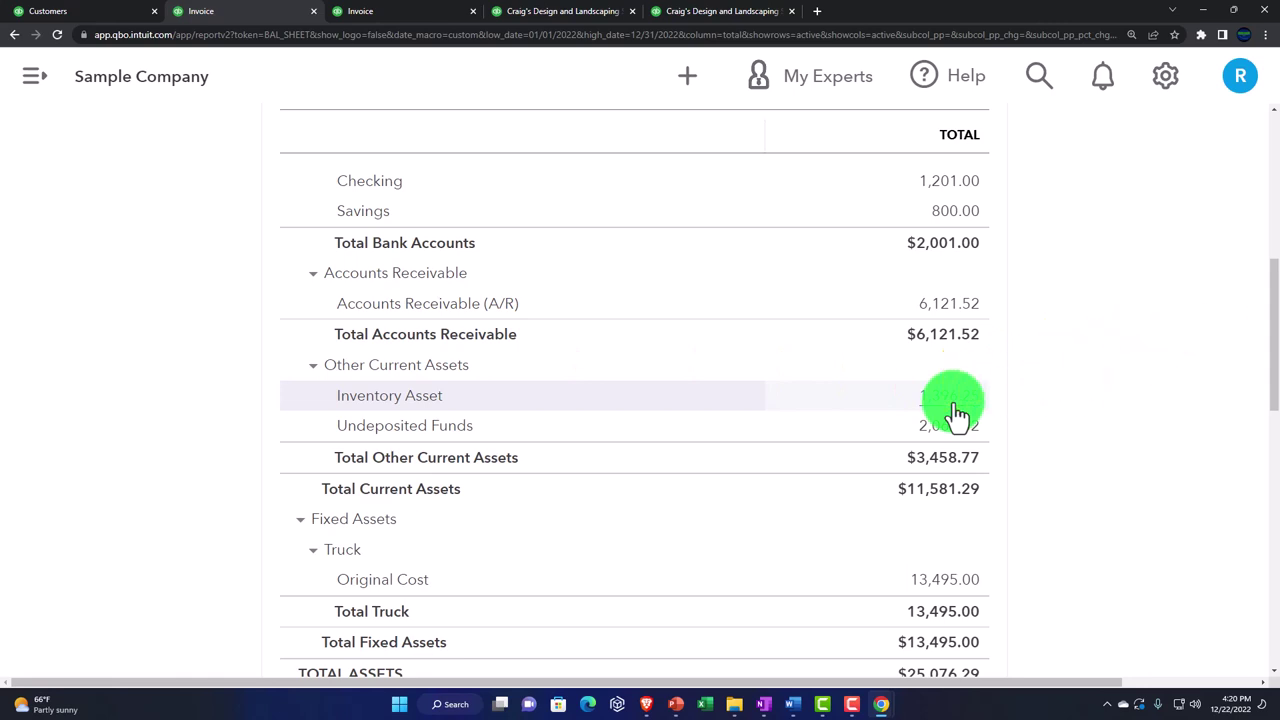
left_click(690, 88)
left_click(692, 83)
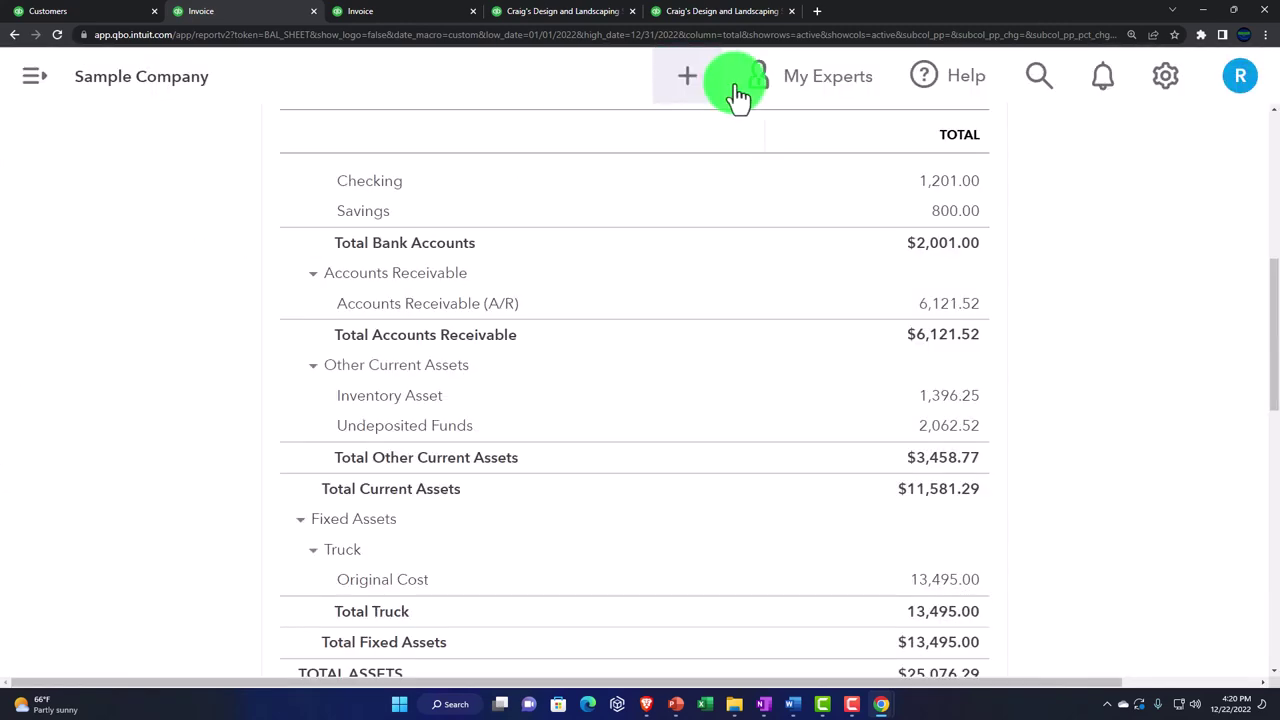
Step: Switch to Business view, open Get things done, and zoom the page to 125%
left_click(75, 15)
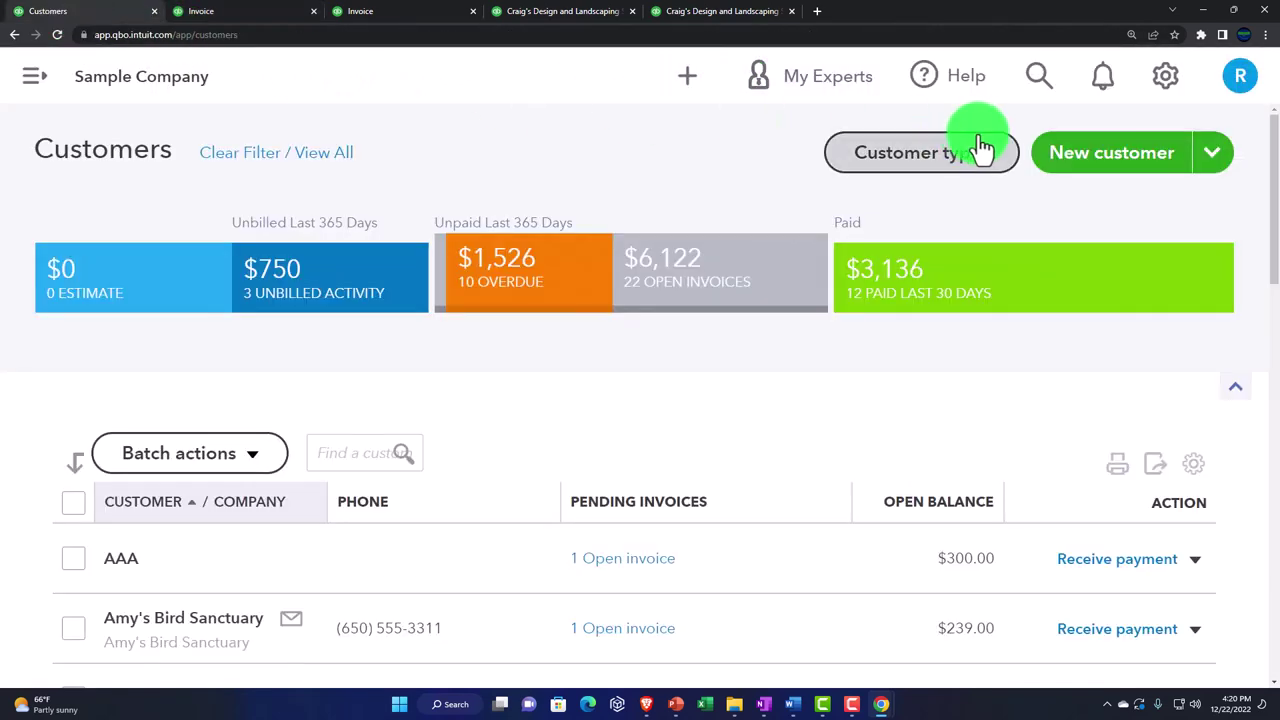
left_click(1165, 100)
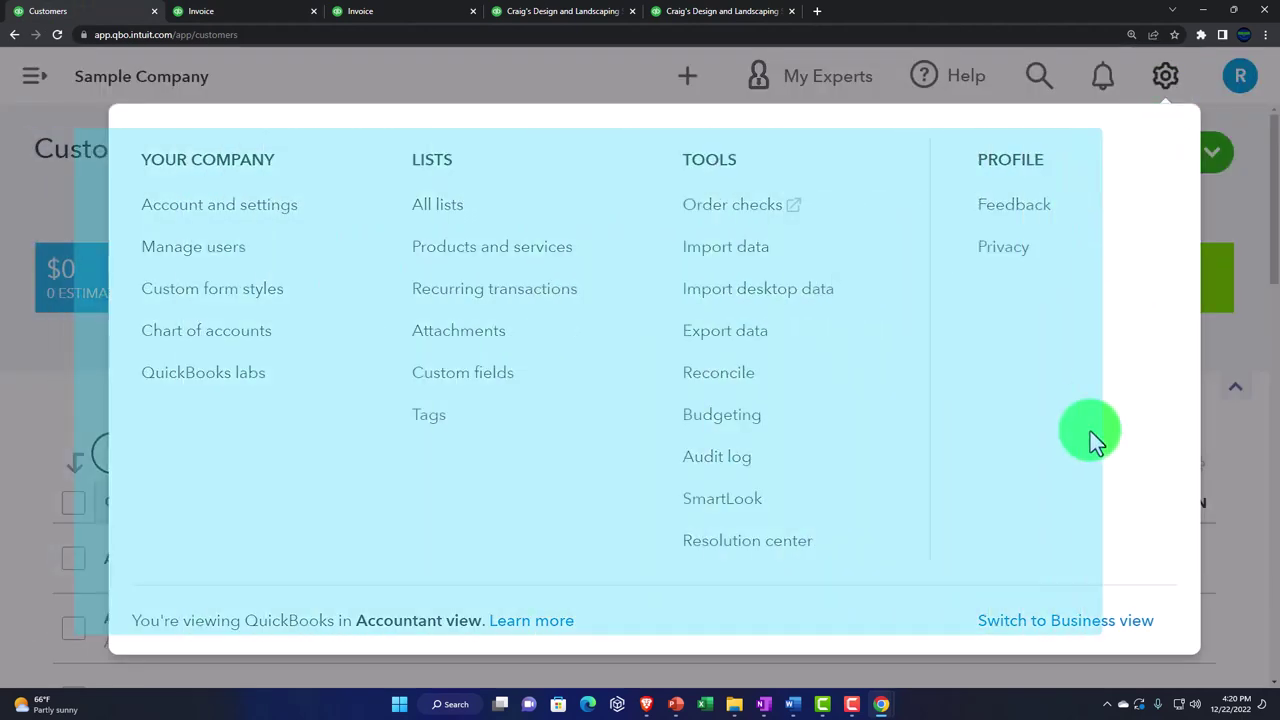
left_click(1061, 624)
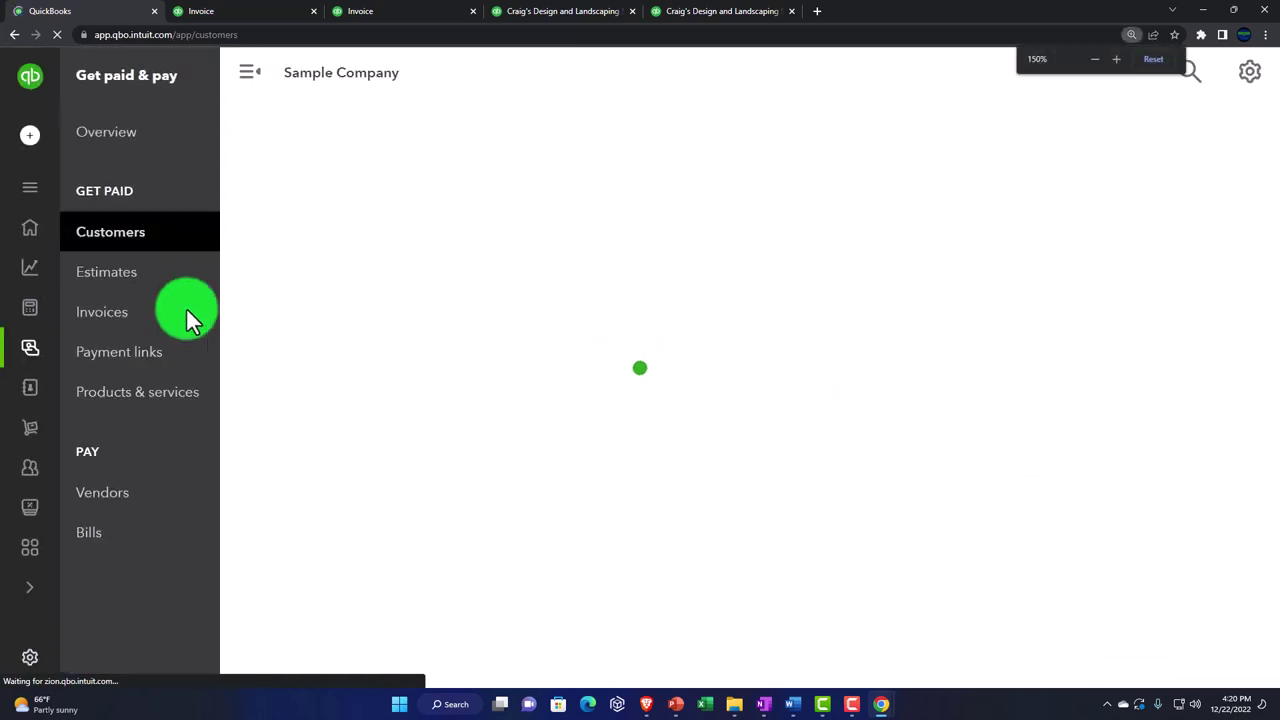
mouse_move(33, 145)
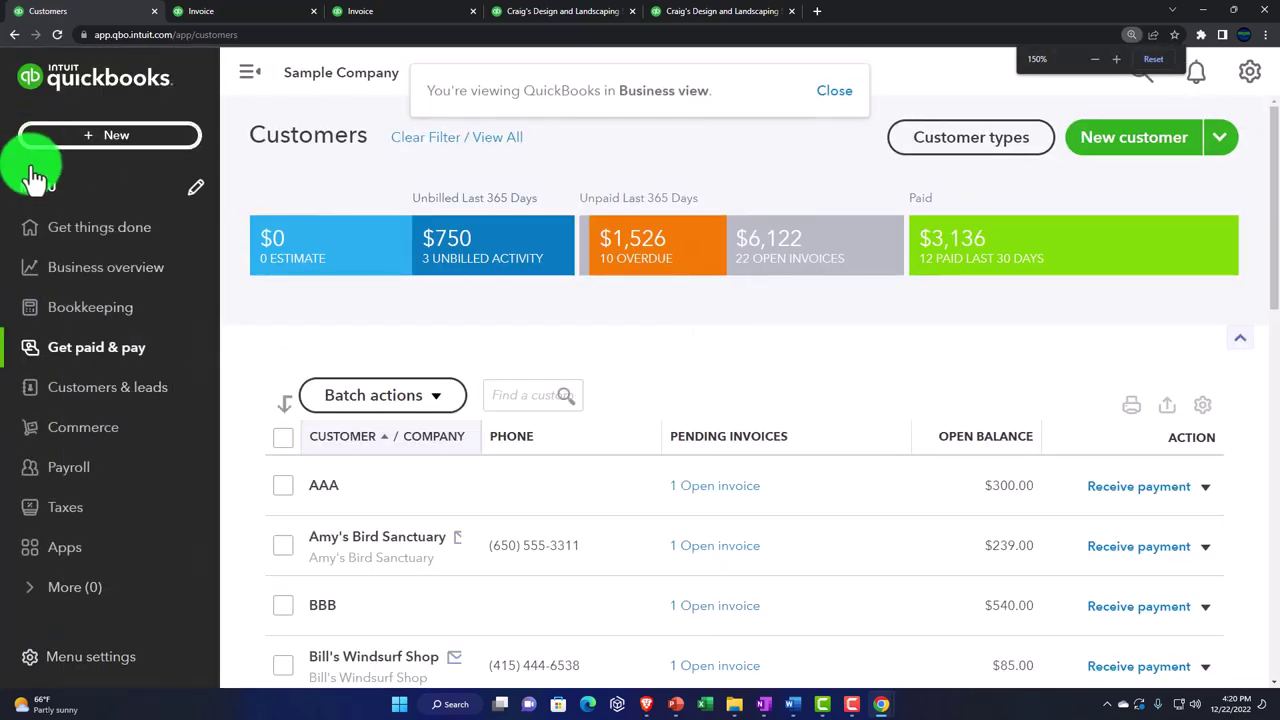
left_click(38, 232)
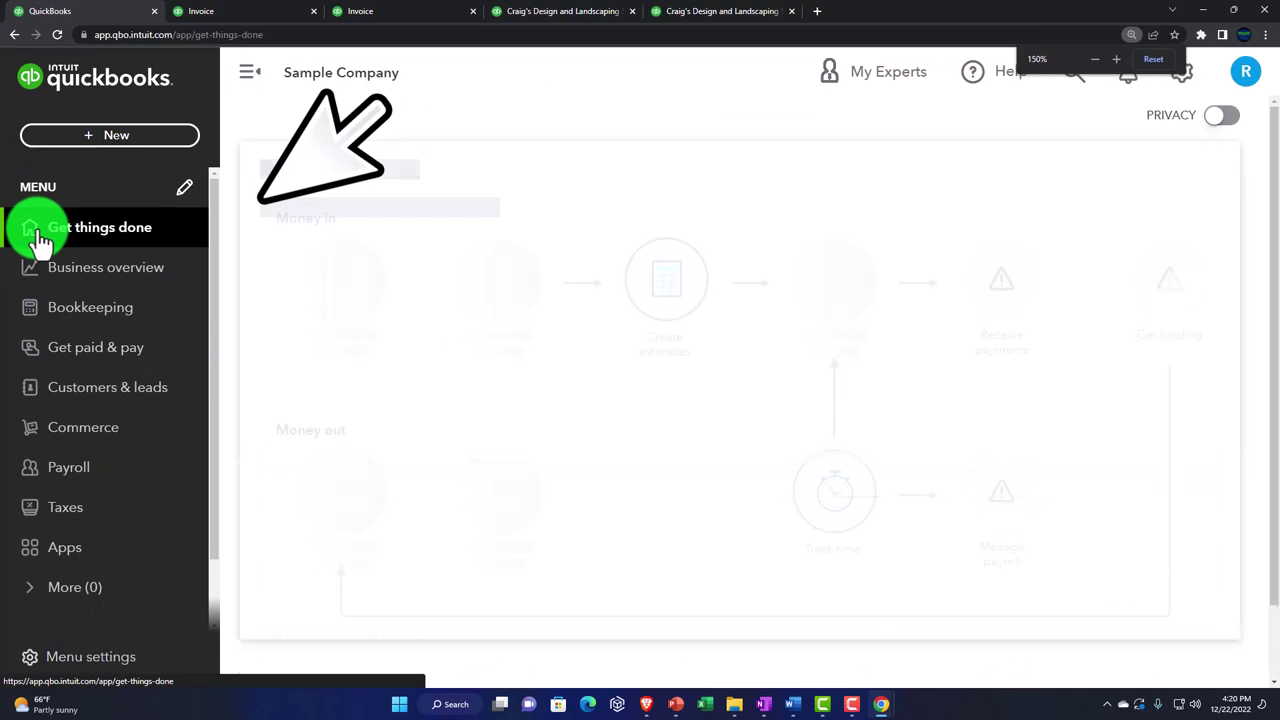
key("ctrl+minus")
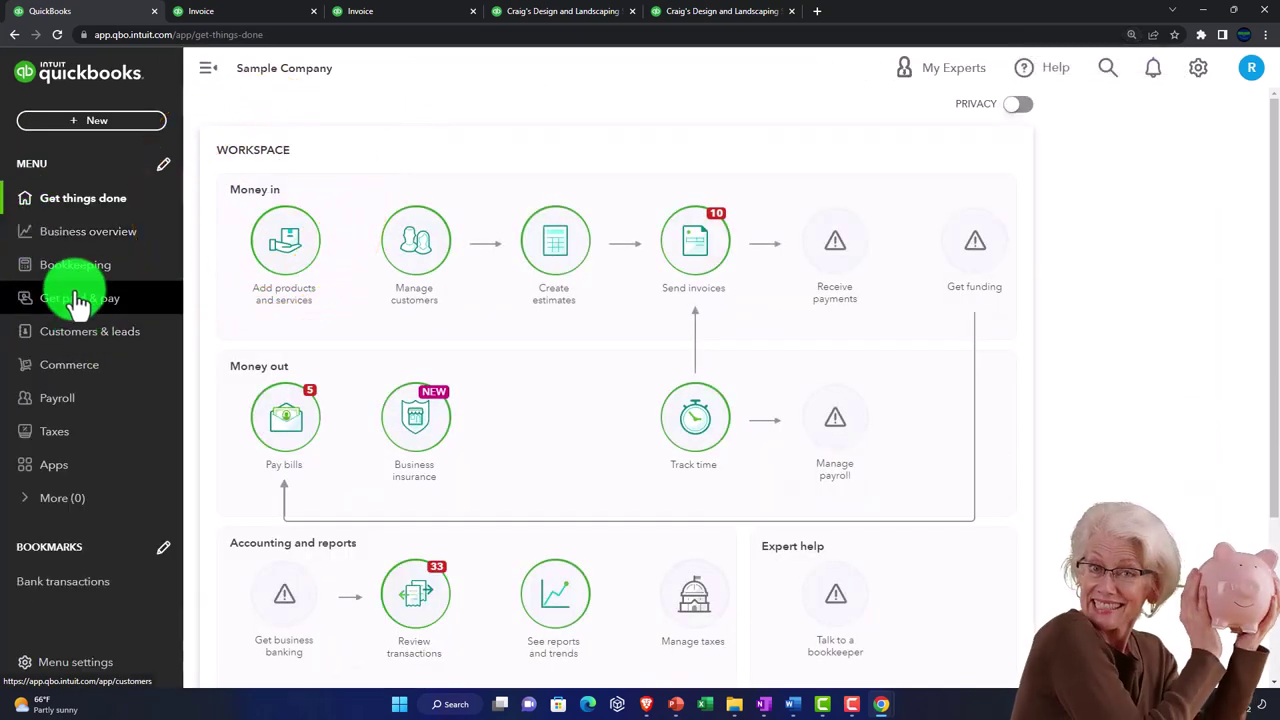
Step: Check the Who owes you reports under Business overview > Reports
left_click(60, 242)
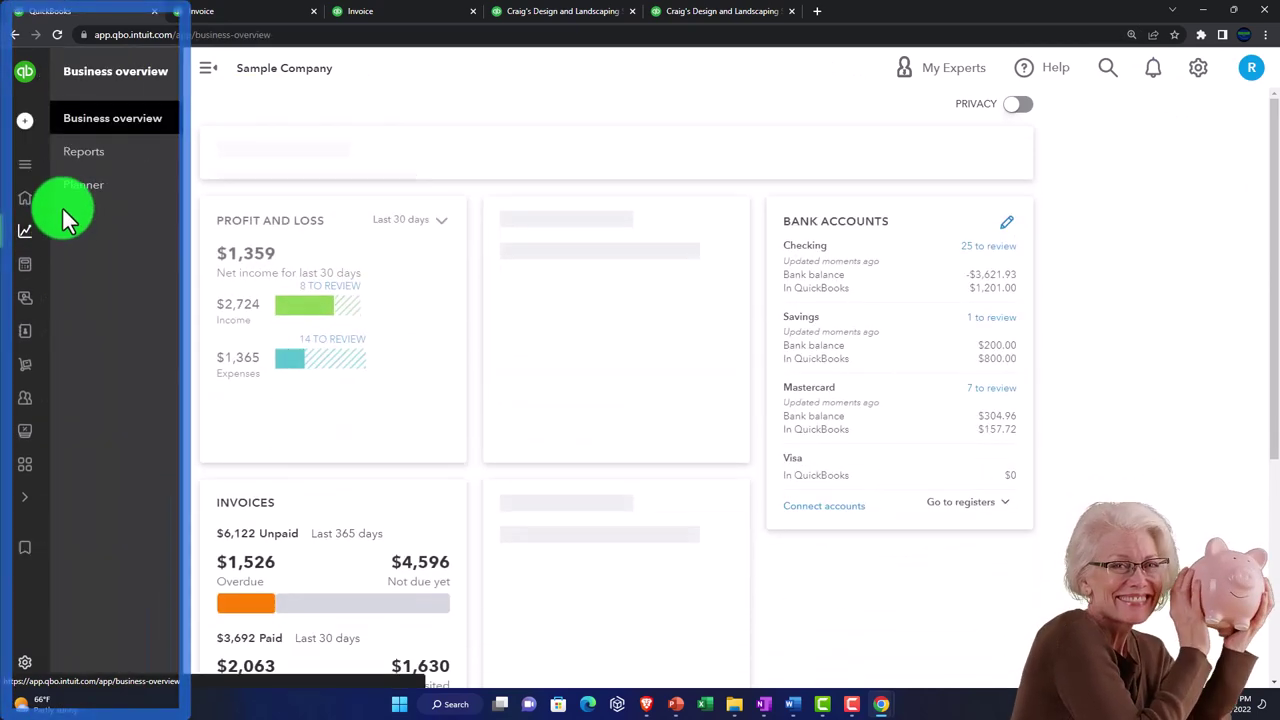
left_click(77, 163)
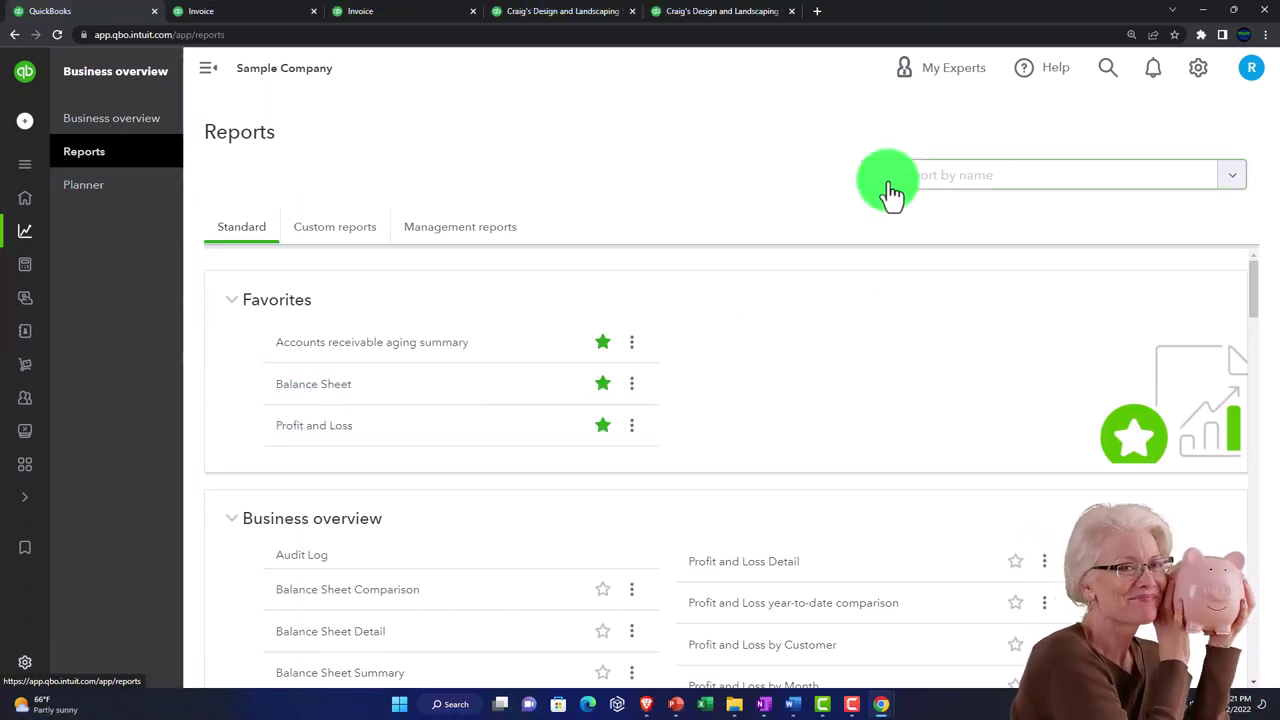
scroll(651, 386, "down", 6)
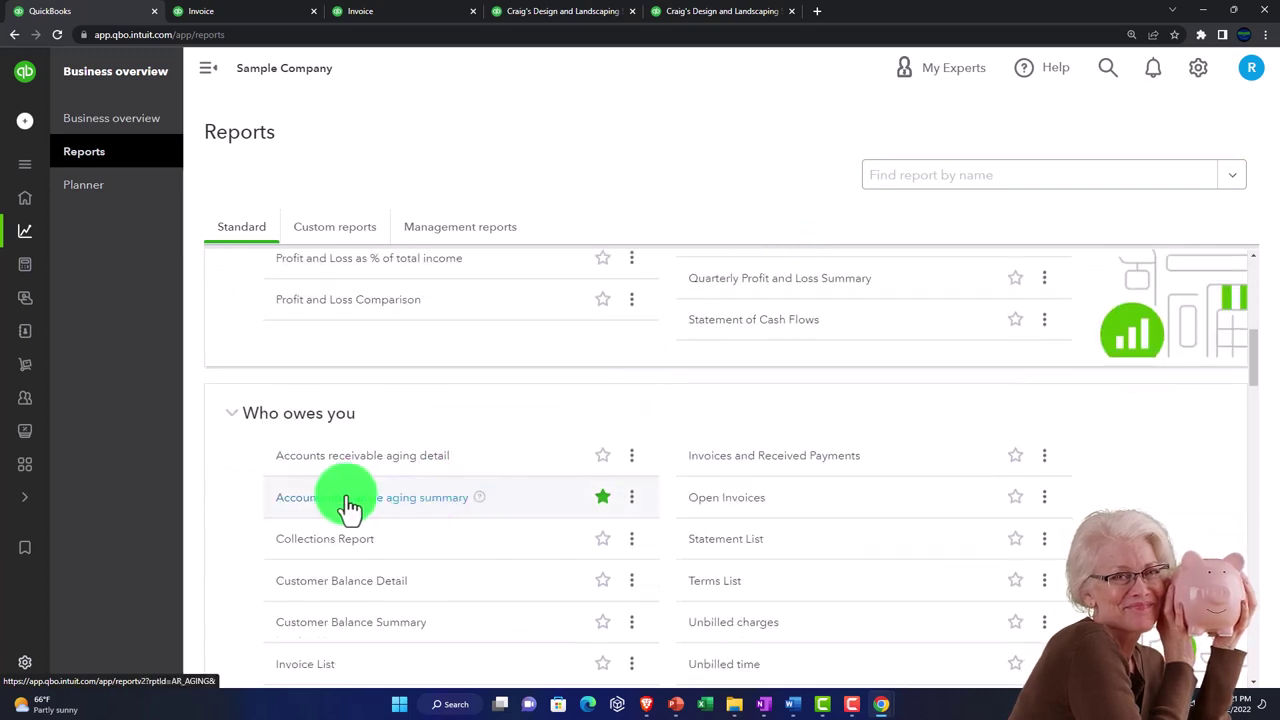
scroll(332, 509, "down", 1)
Step: View the Customers list, then Invoices showing $6,121.52 unpaid and $1,525.50 overdue
mouse_move(29, 237)
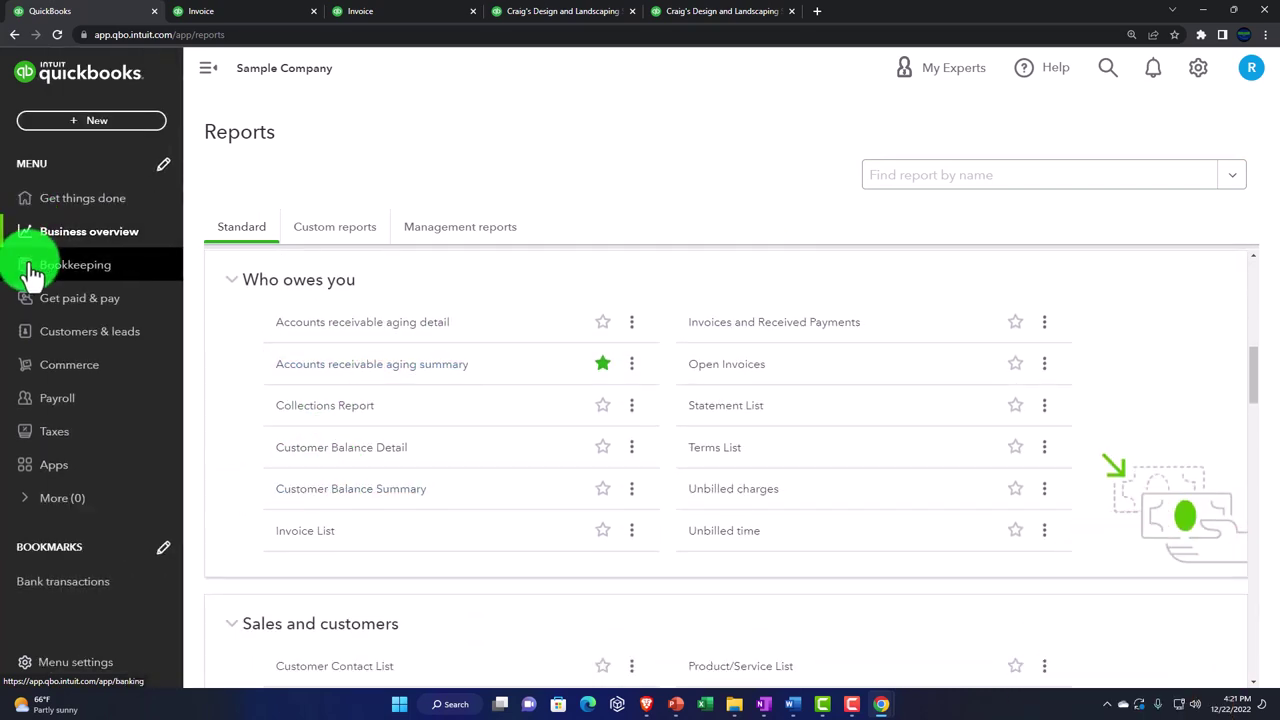
left_click(88, 310)
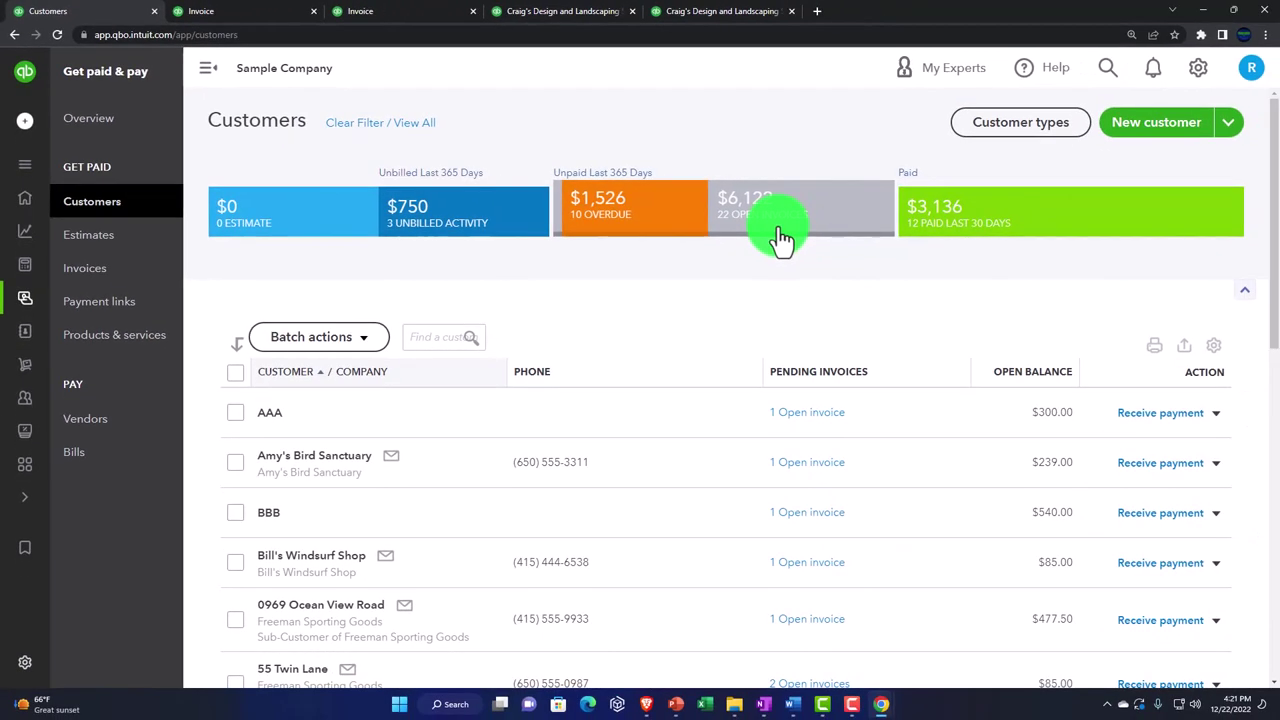
left_click(93, 272)
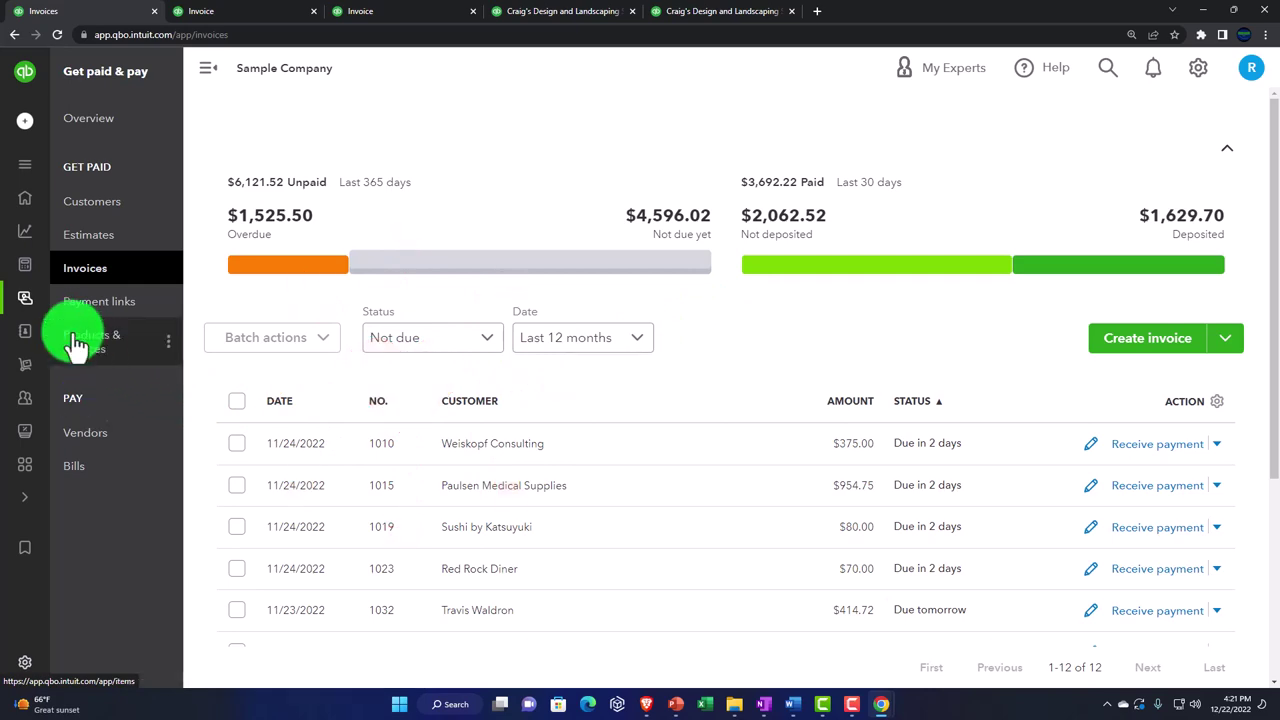
Step: Show the All sales transactions list under Bookkeeping > Transactions
mouse_move(35, 312)
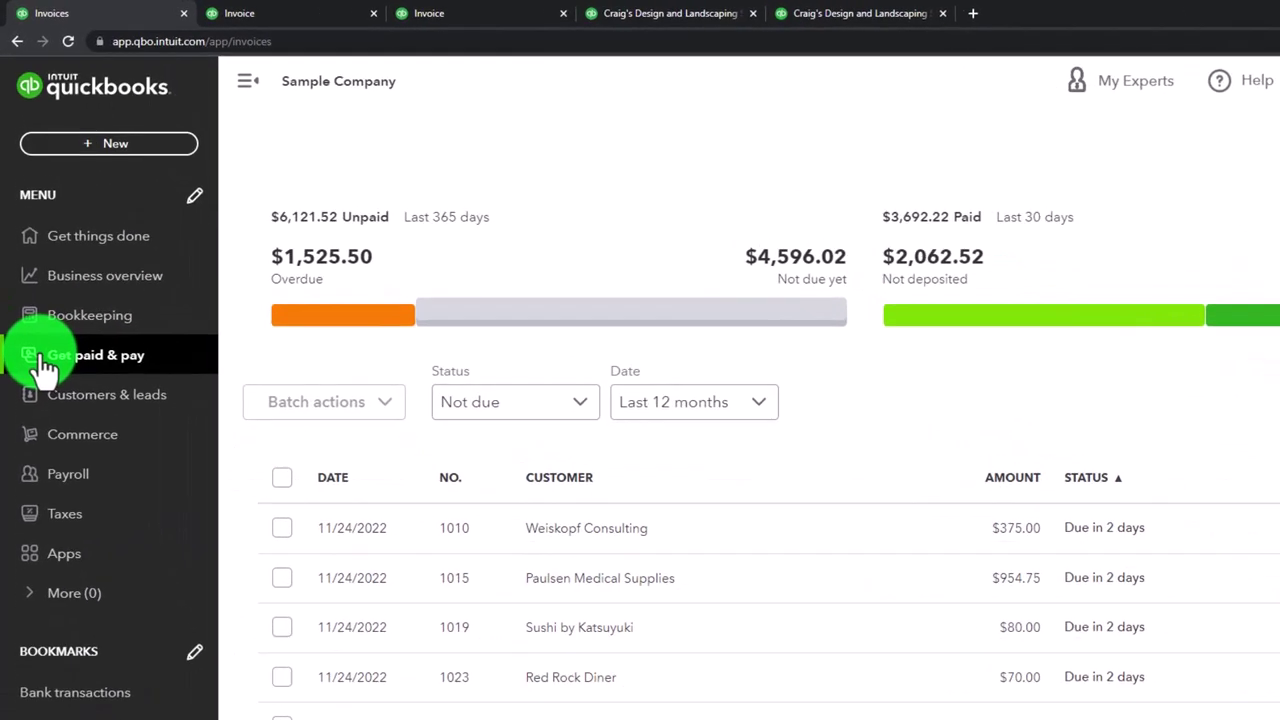
left_click(43, 268)
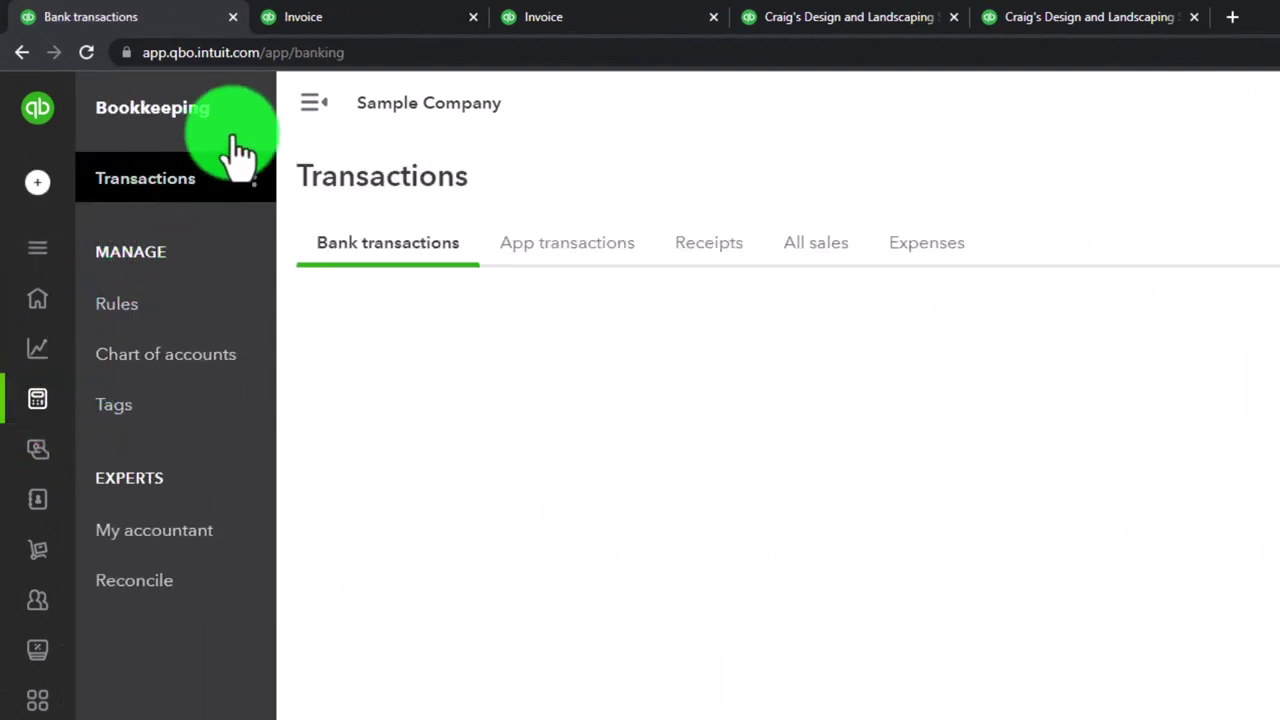
left_click(304, 104)
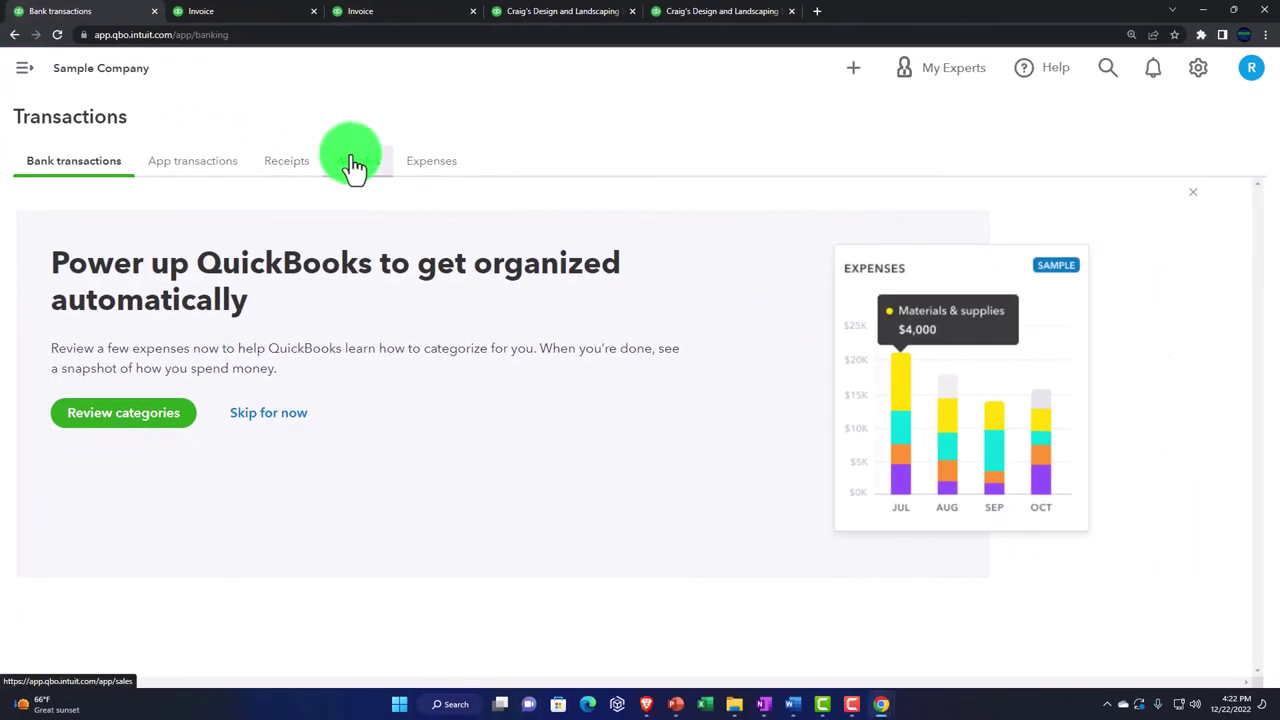
left_click(415, 187)
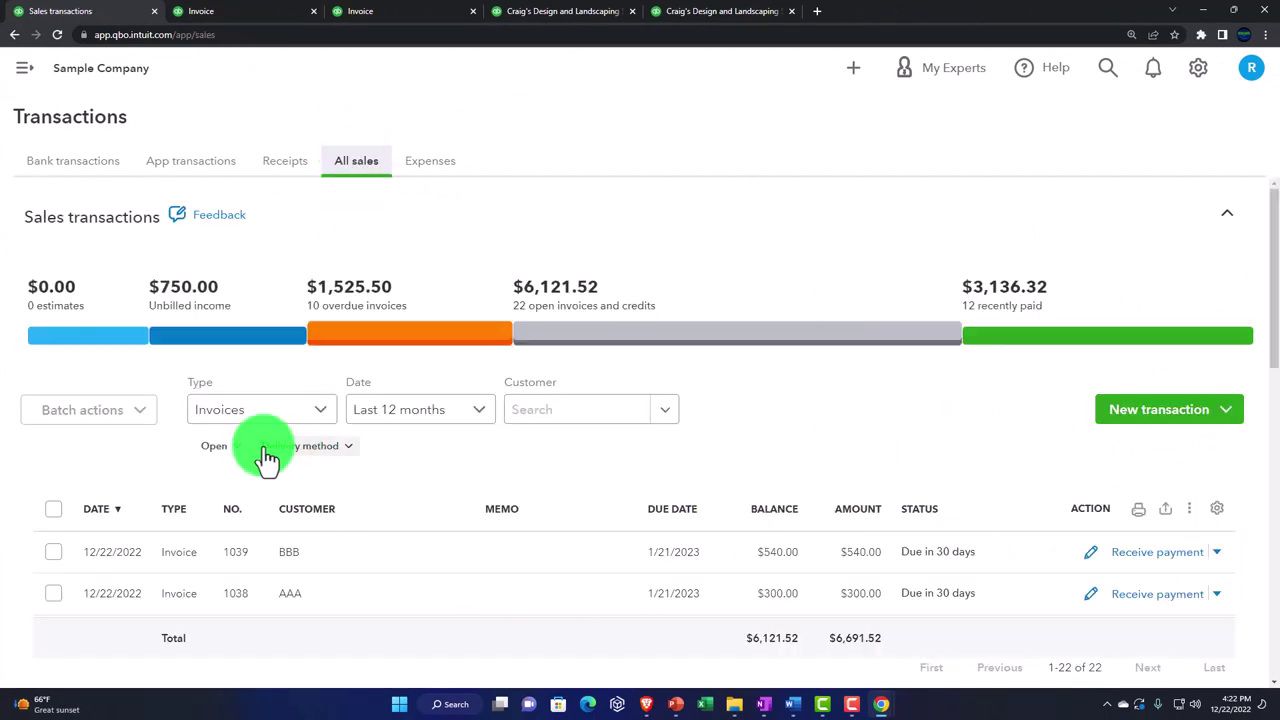
scroll(266, 457, "down", 2)
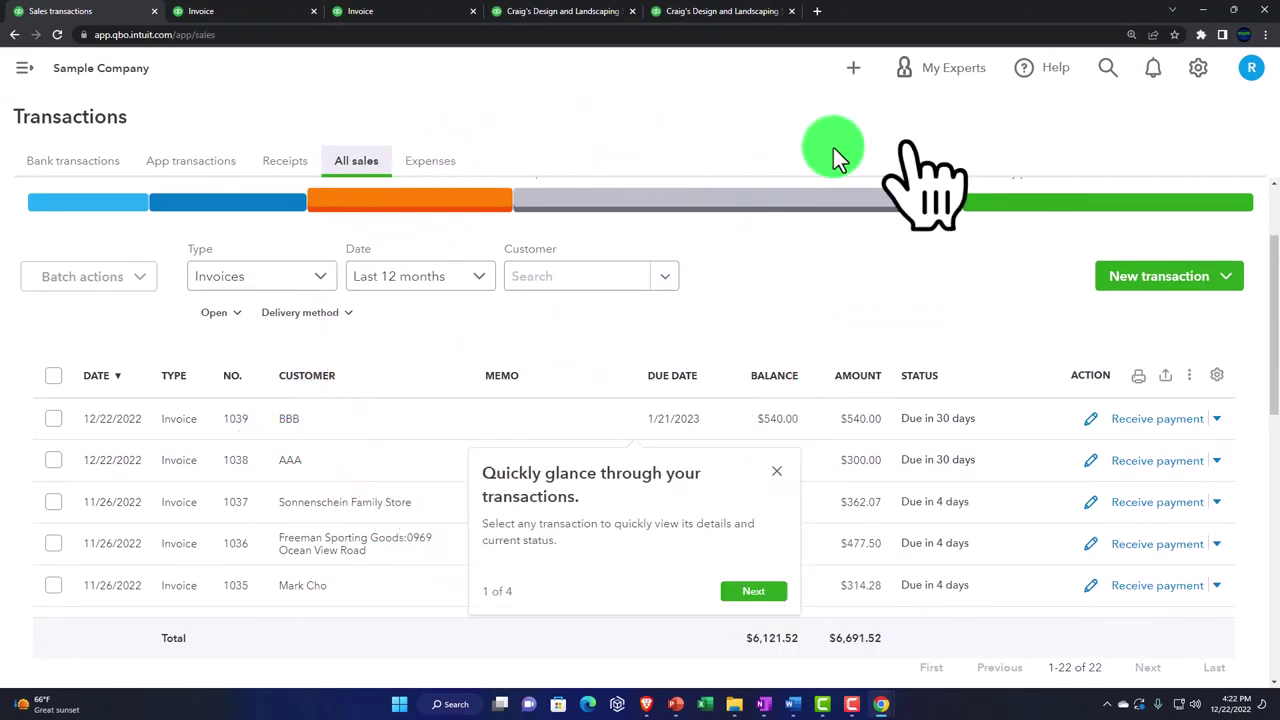
Step: Confirm the Type filter is Invoices, with invoice 1039 for BBB at $540.00 on top
left_click(856, 72)
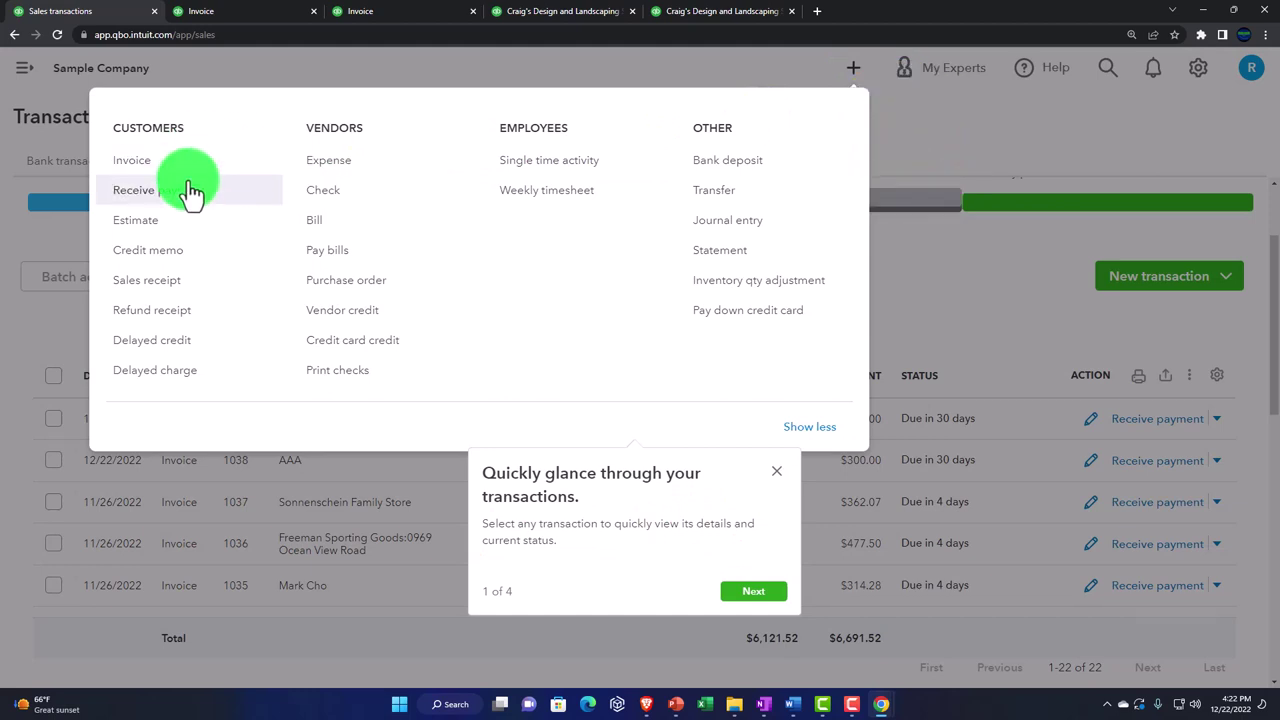
left_click(975, 129)
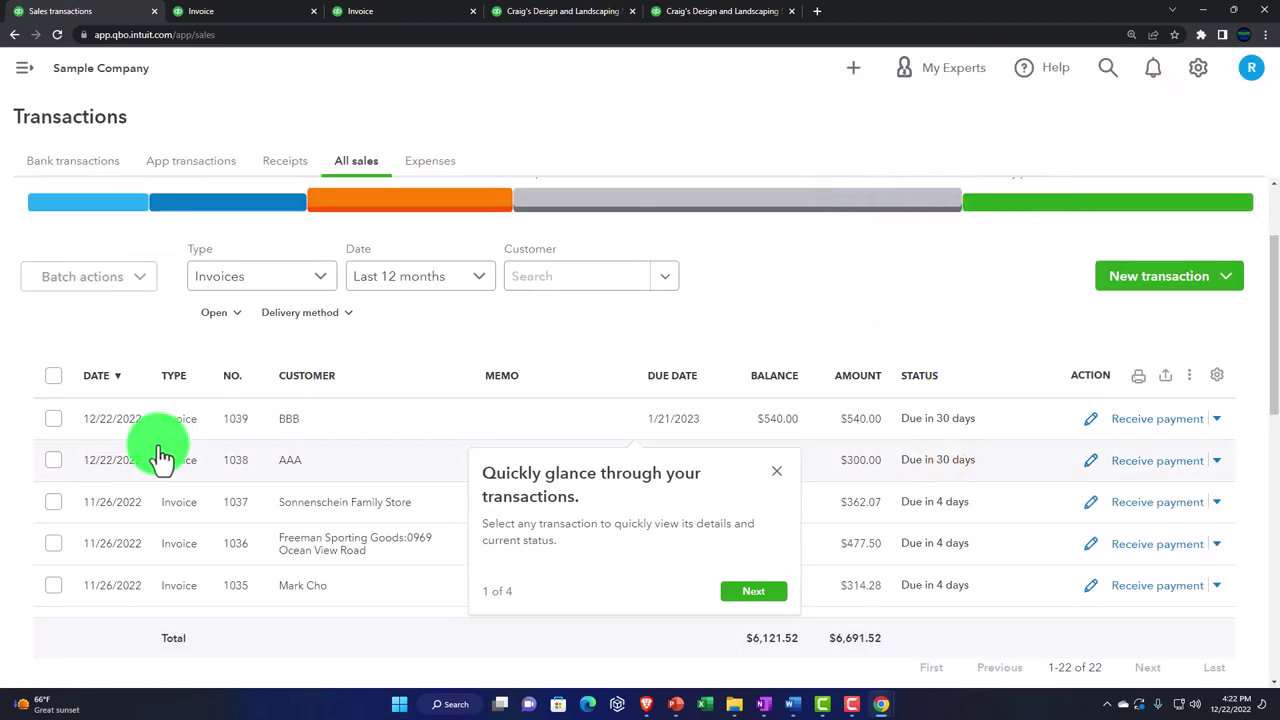
scroll(160, 455, "up", 2)
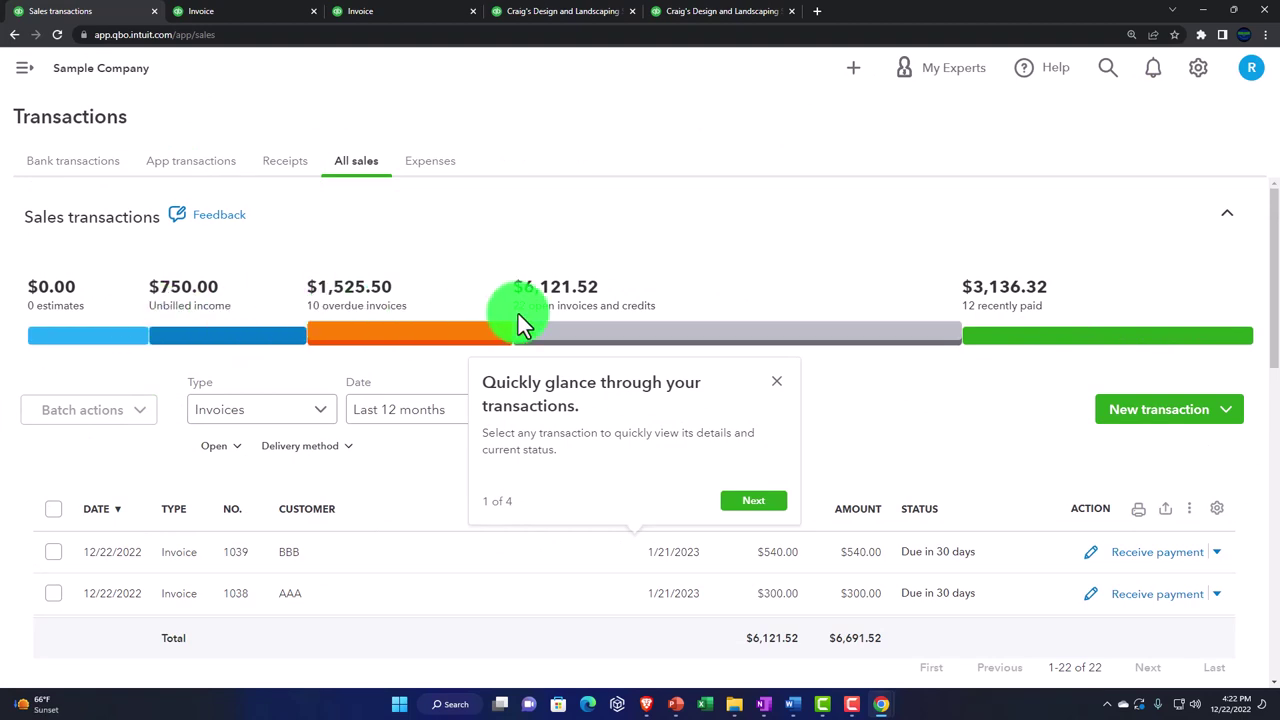
scroll(500, 334, "down", 2)
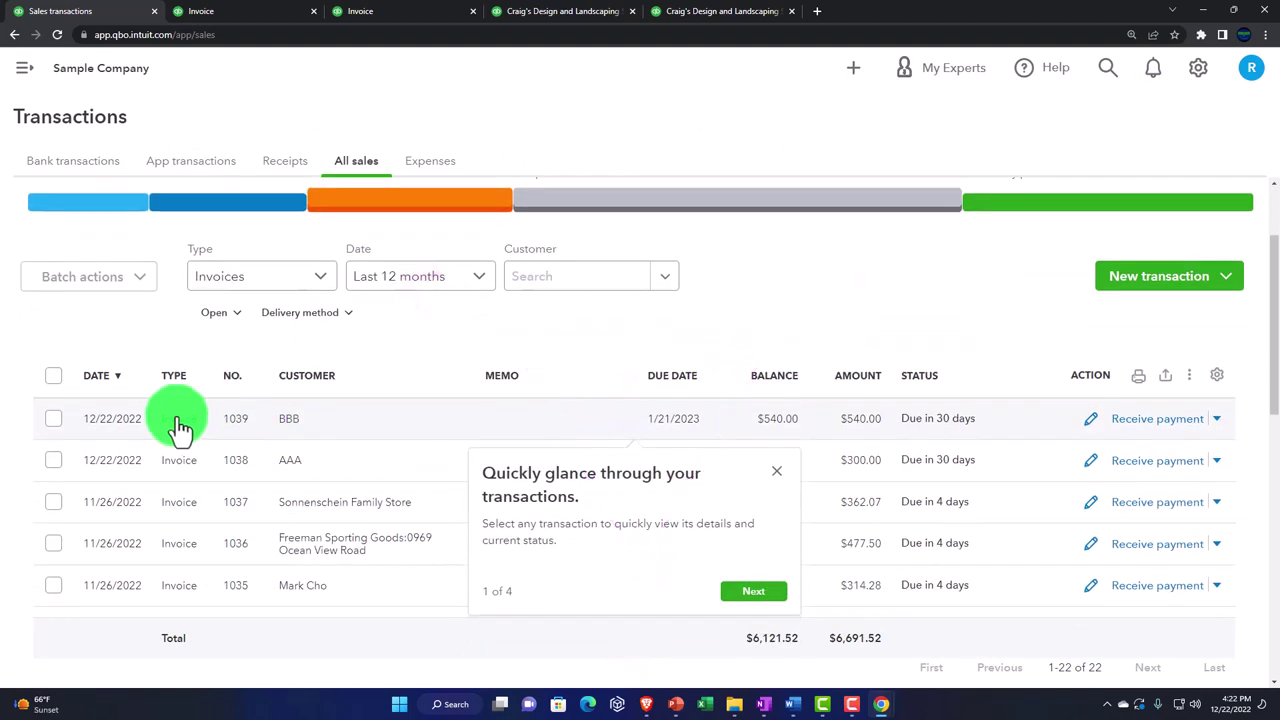
left_click(310, 285)
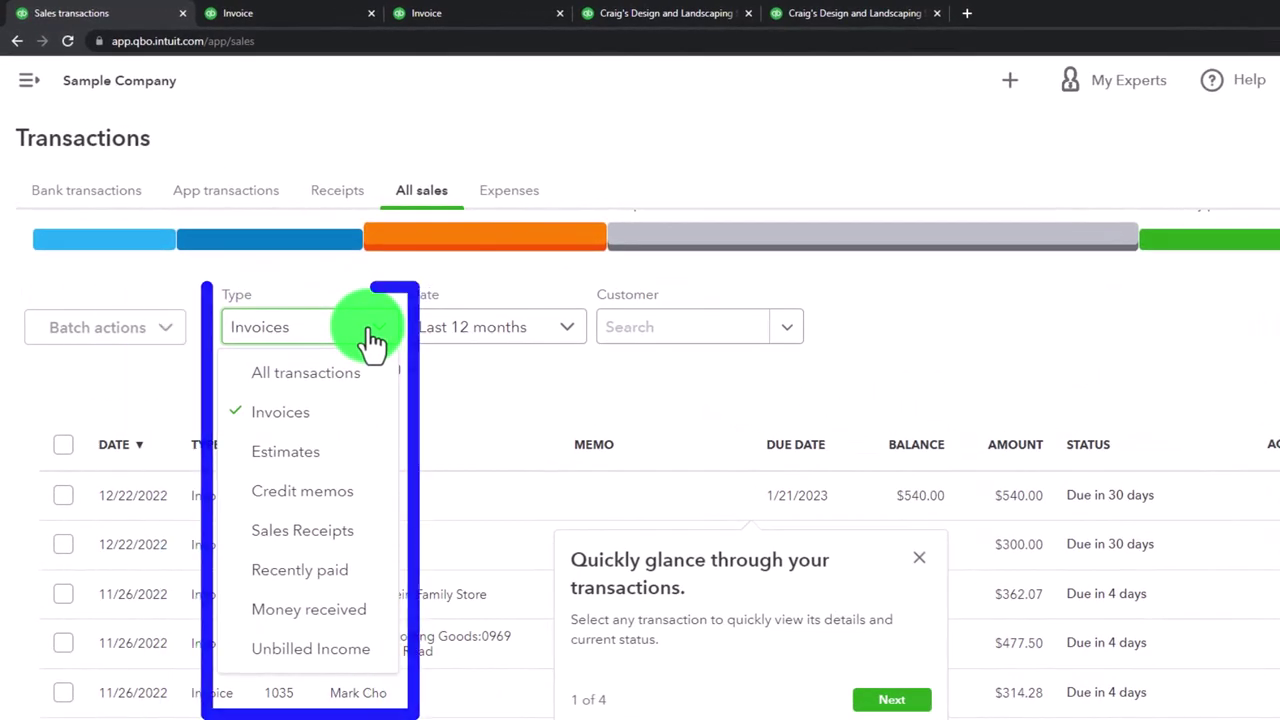
left_click(373, 340)
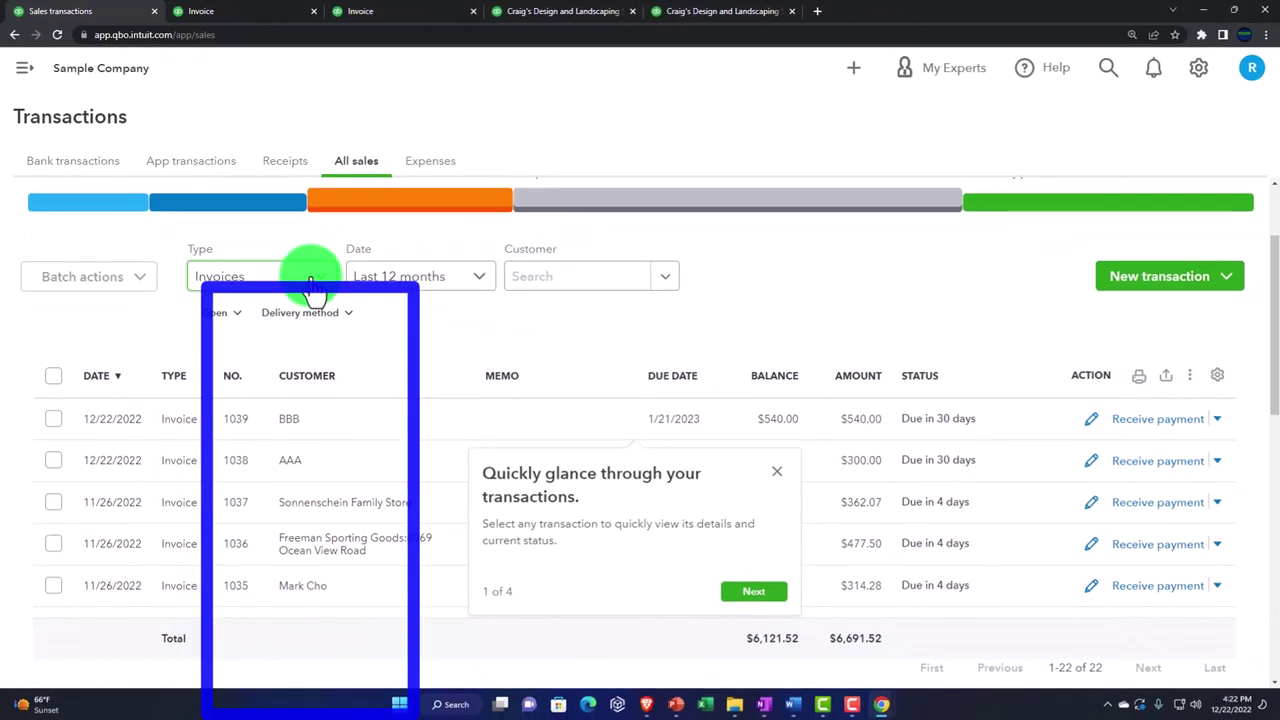